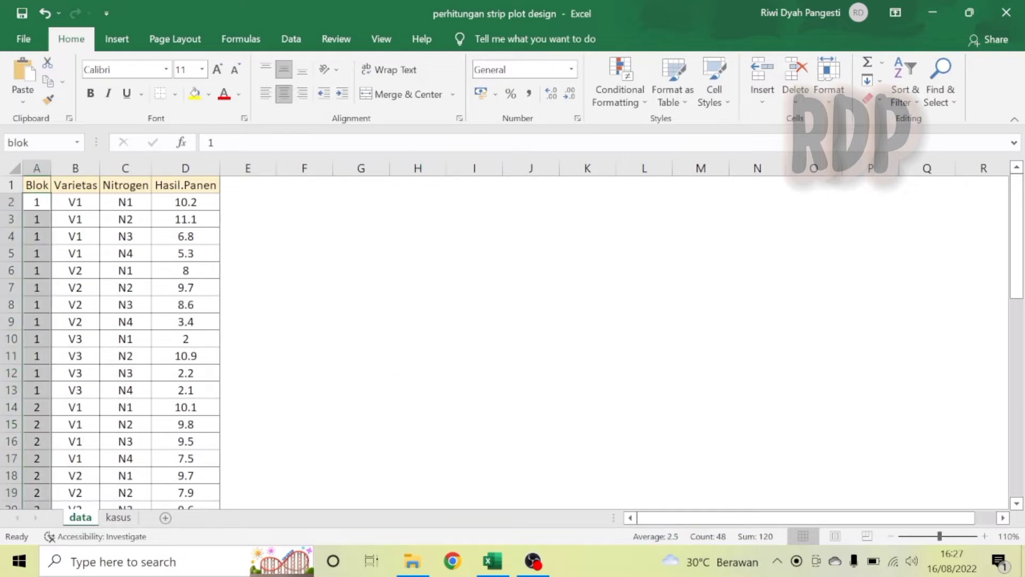
# Name the yield data range D2:D49 as hasilpanen.
pyautogui.click(79, 202)
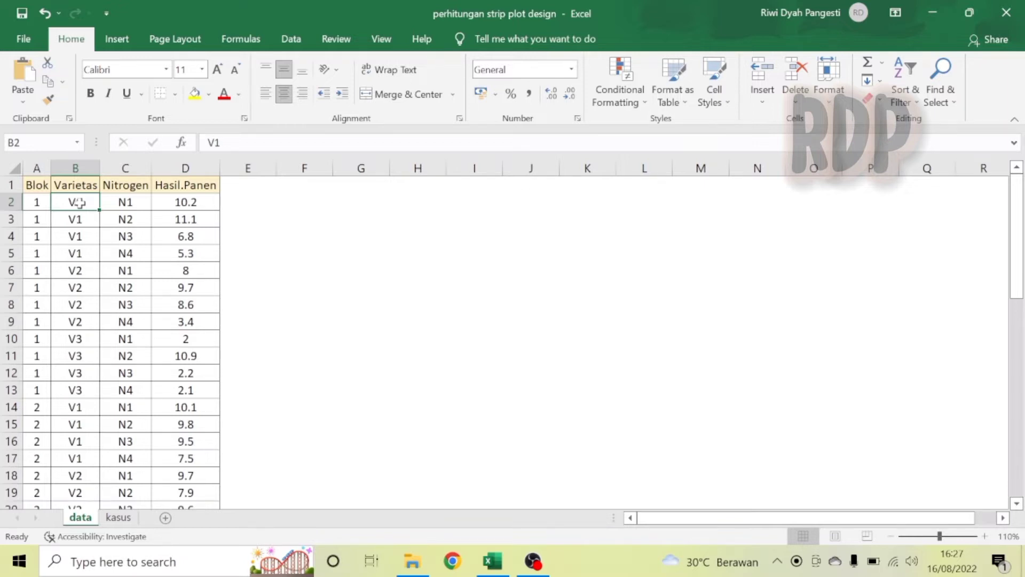
pyautogui.click(185, 202)
pyautogui.hotkey('ctrl', 'shift', 'Down')
pyautogui.click(43, 143)
pyautogui.write('hasilpanen')
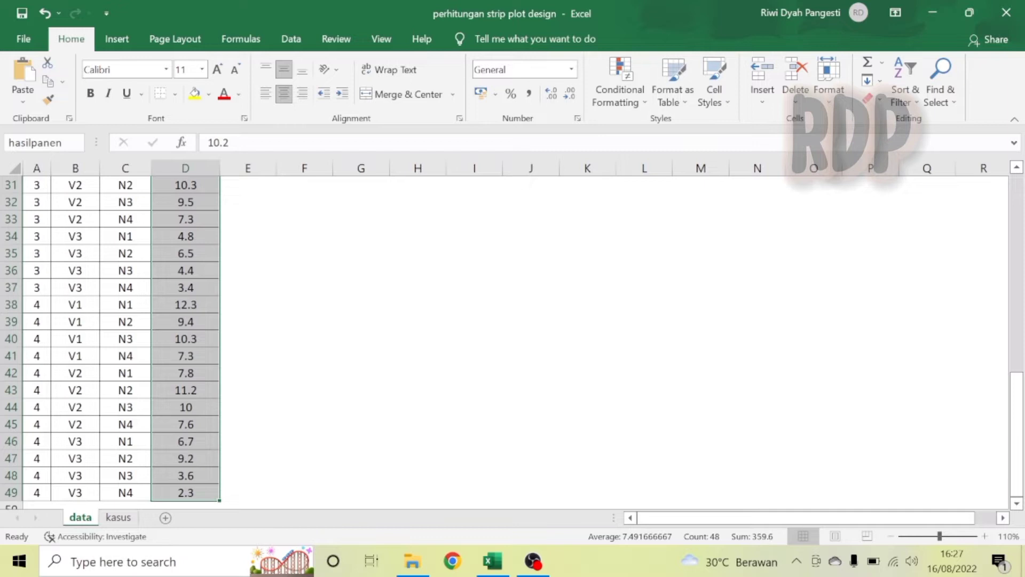
# Merge and center cells G2 to I2 for a table header.
pyautogui.scroll(10, 237, 256)
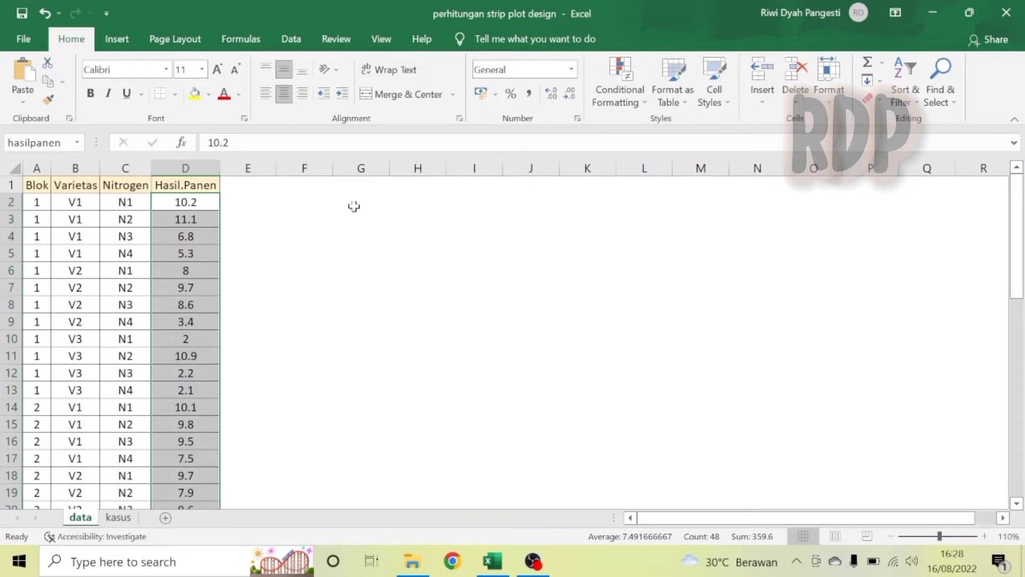
pyautogui.click(368, 195)
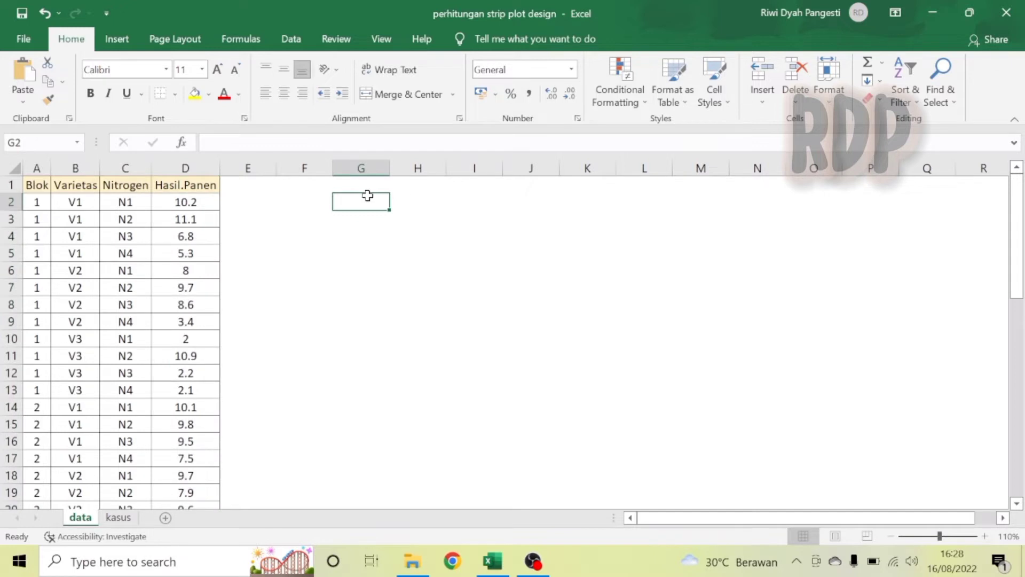
pyautogui.hotkey('shift', 'Right')
pyautogui.hotkey('shift', 'Right')
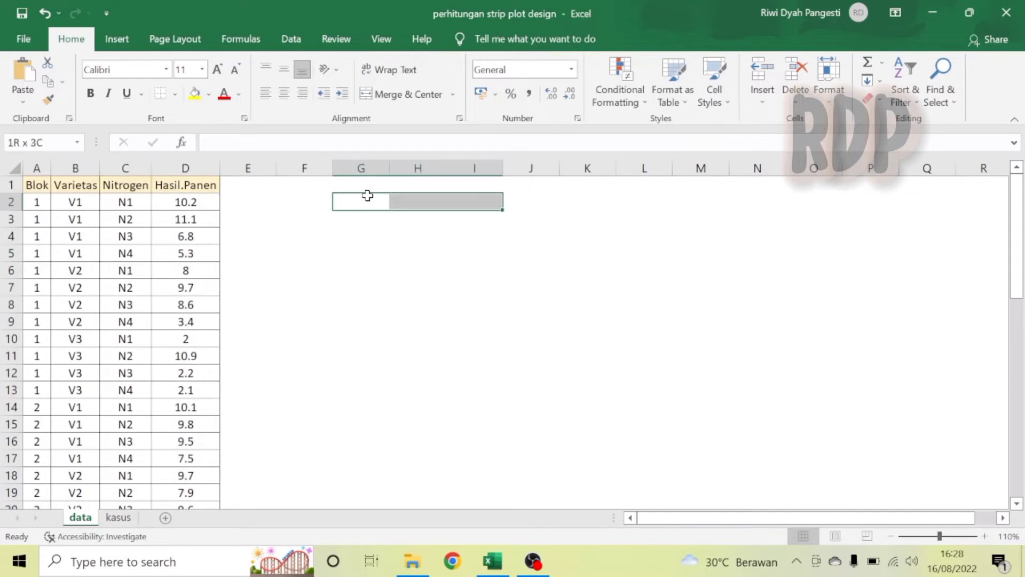
pyautogui.click(409, 95)
# Set middle vertical and center horizontal alignment for the whole sheet.
pyautogui.click(402, 310)
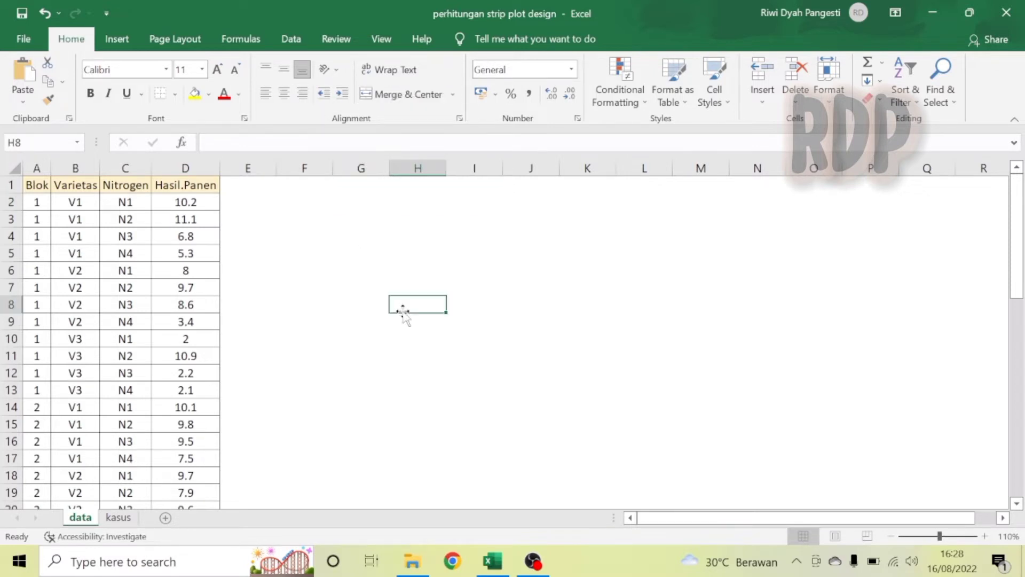
pyautogui.hotkey('ctrl', 'a')
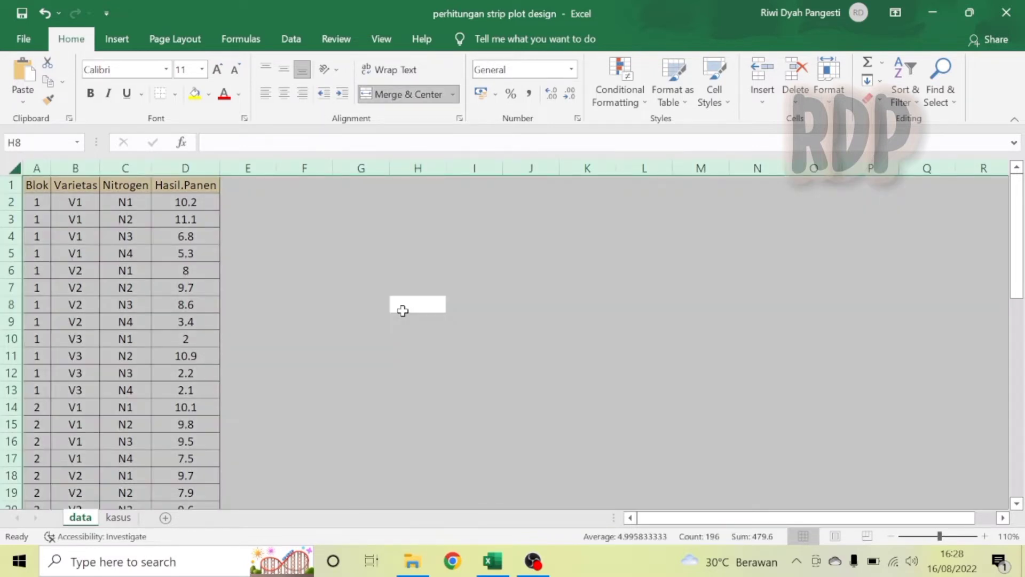
pyautogui.click(284, 69)
pyautogui.click(285, 97)
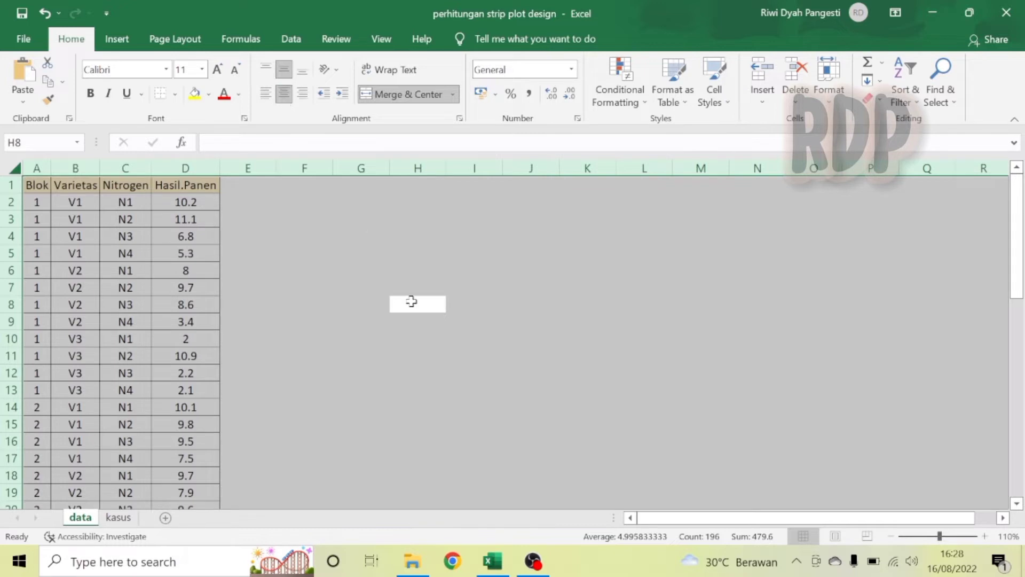
# Enter the header Varietas in the merged cell G2.
pyautogui.click(420, 238)
pyautogui.press('Up')
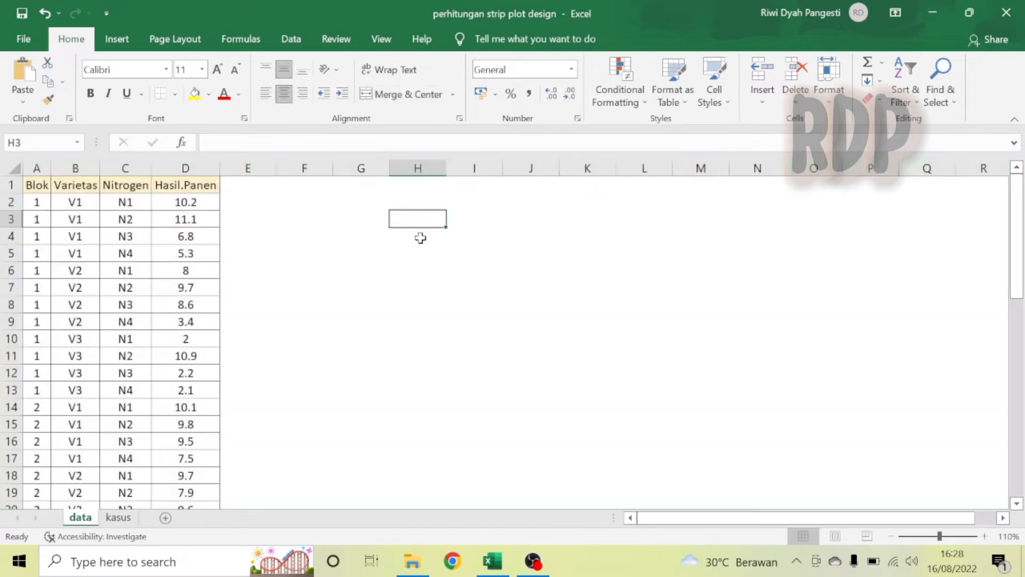
pyautogui.press('Up')
pyautogui.press('Left')
pyautogui.press('Right')
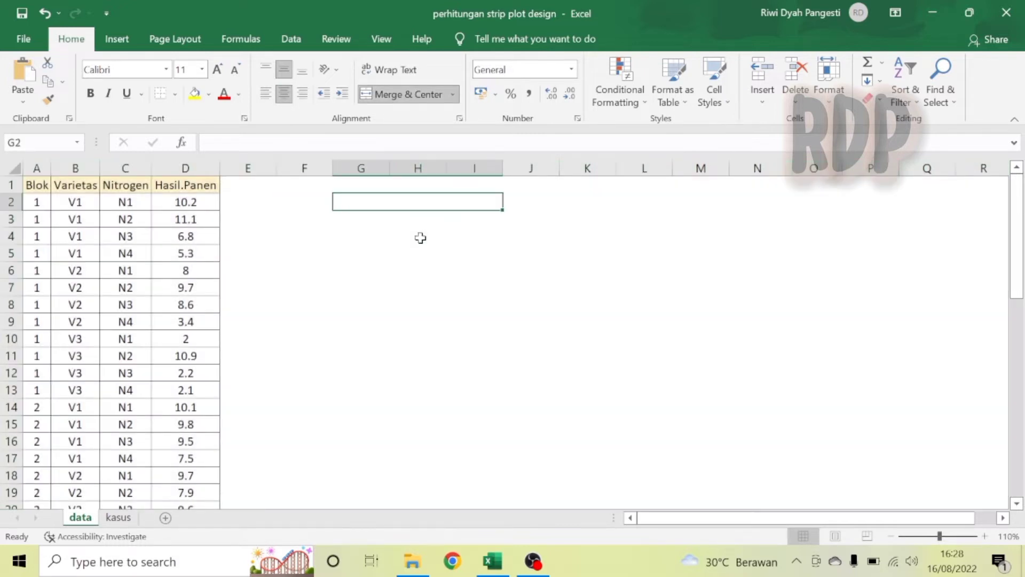
pyautogui.write('Va')
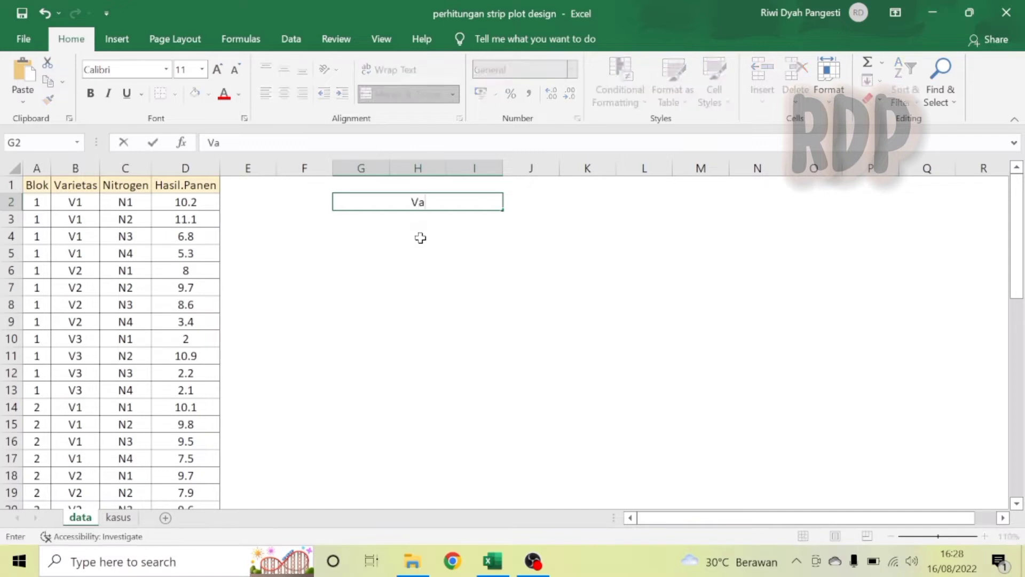
pyautogui.write('rietas')
pyautogui.press('Return')
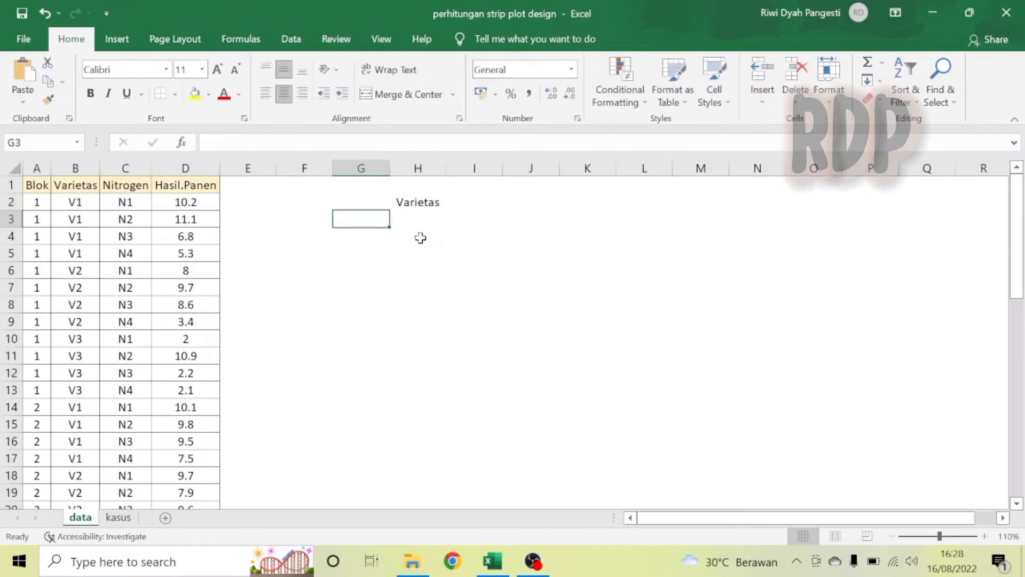
# Enter the variety labels V1, V2 and V3 in cells G3 to I3.
pyautogui.press('capslock')
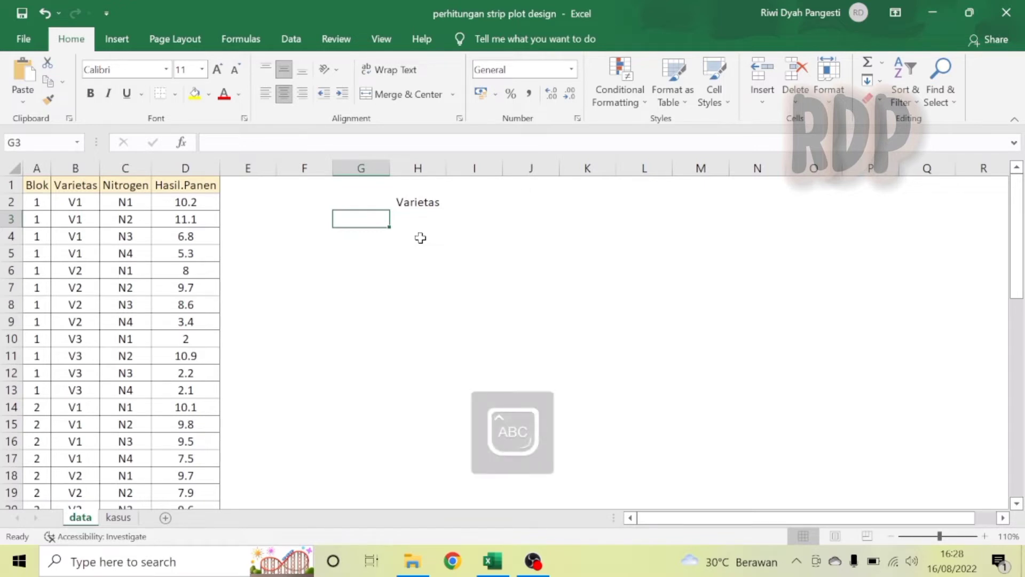
pyautogui.write('v1')
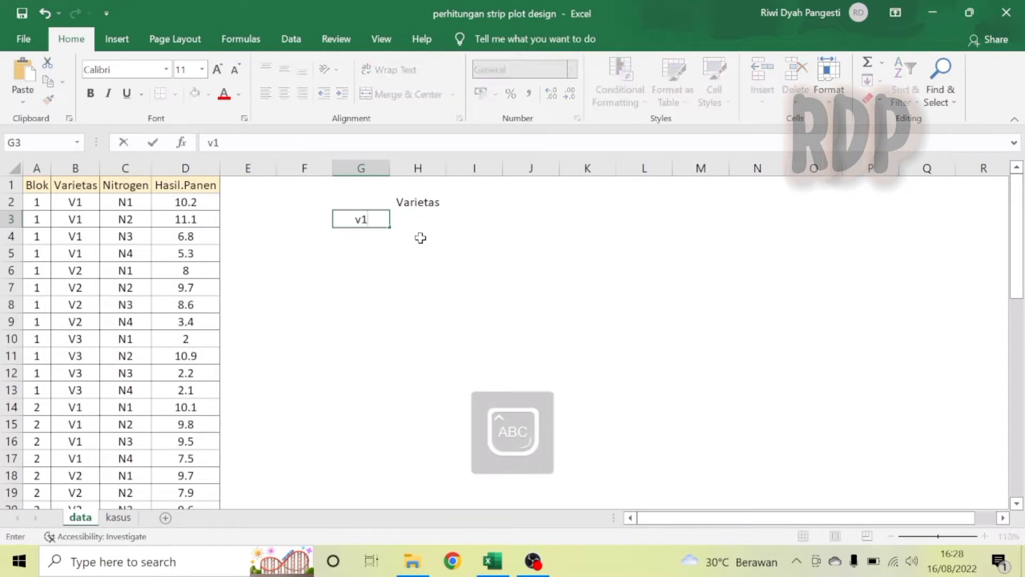
pyautogui.press('Tab')
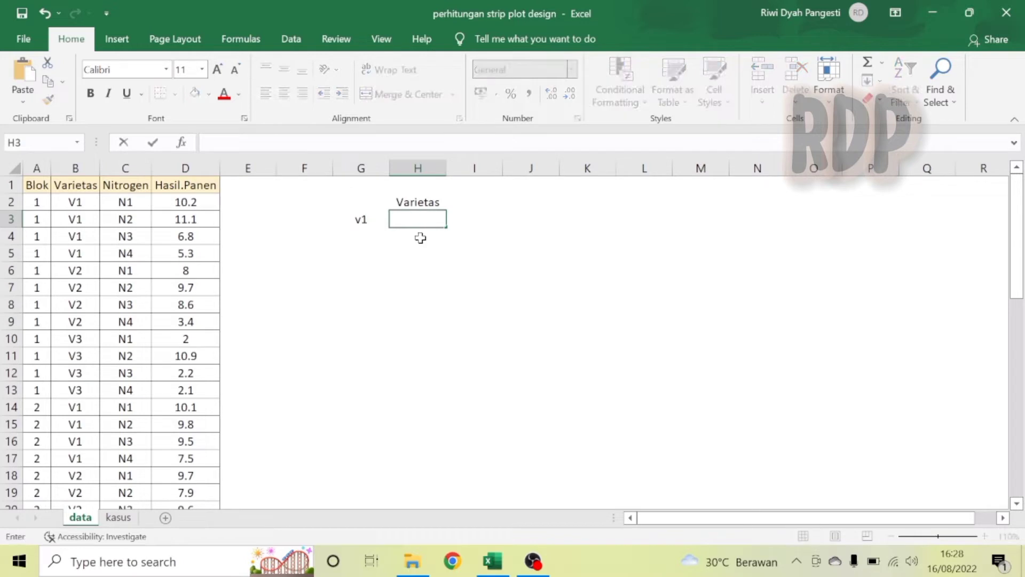
pyautogui.click(363, 221)
pyautogui.write('V1')
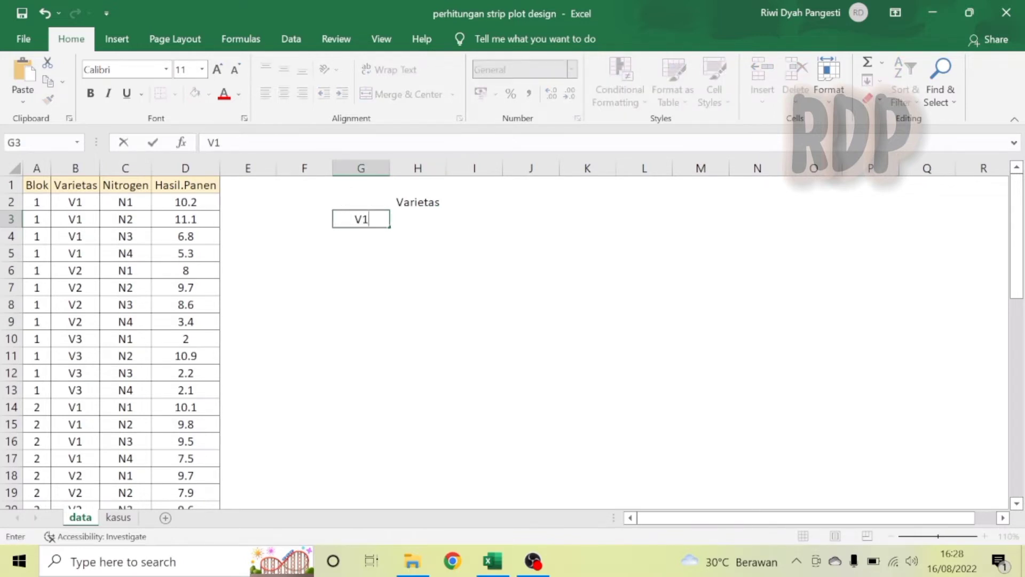
pyautogui.press('Tab')
pyautogui.write('V2')
pyautogui.press('Tab')
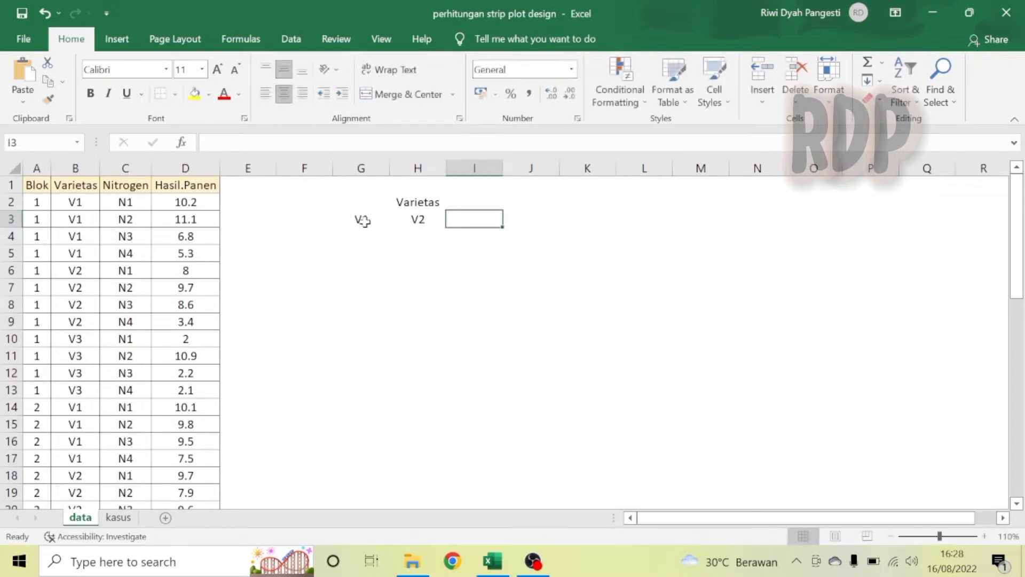
pyautogui.write('V3')
pyautogui.press('Return')
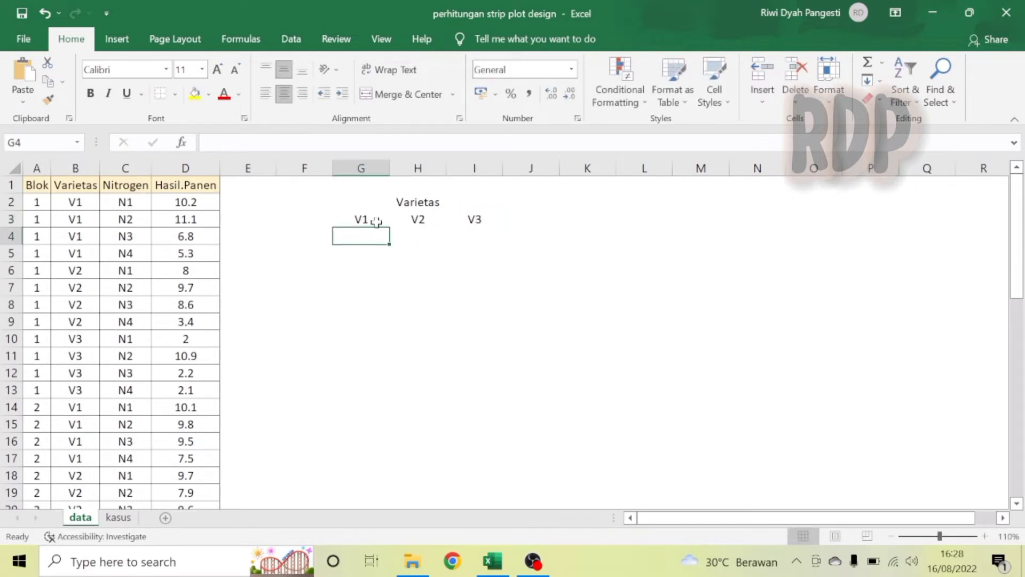
# Apply all borders to the table range G2:I4.
pyautogui.moveTo(393, 202); pyautogui.dragTo(418, 235)
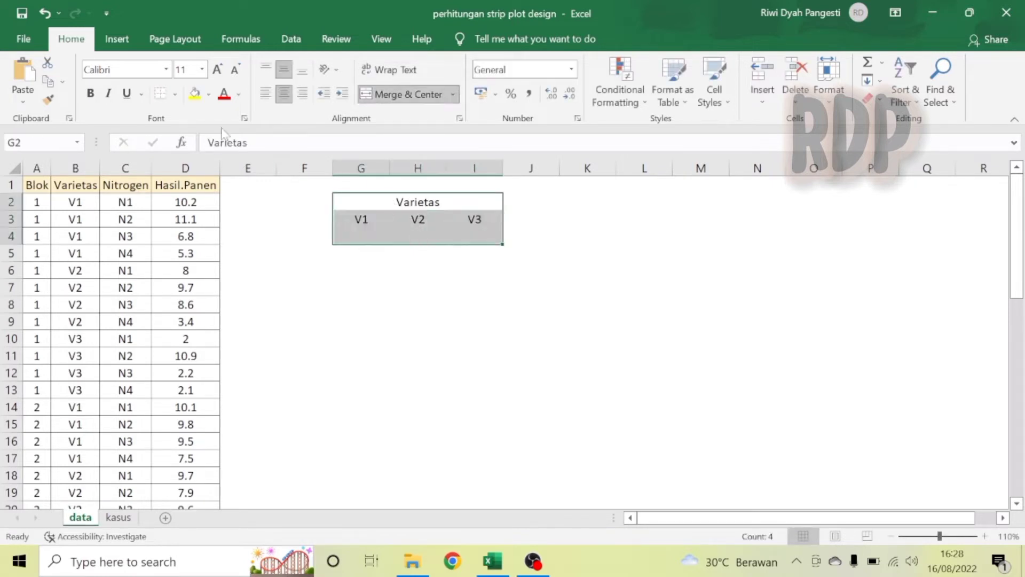
pyautogui.click(176, 94)
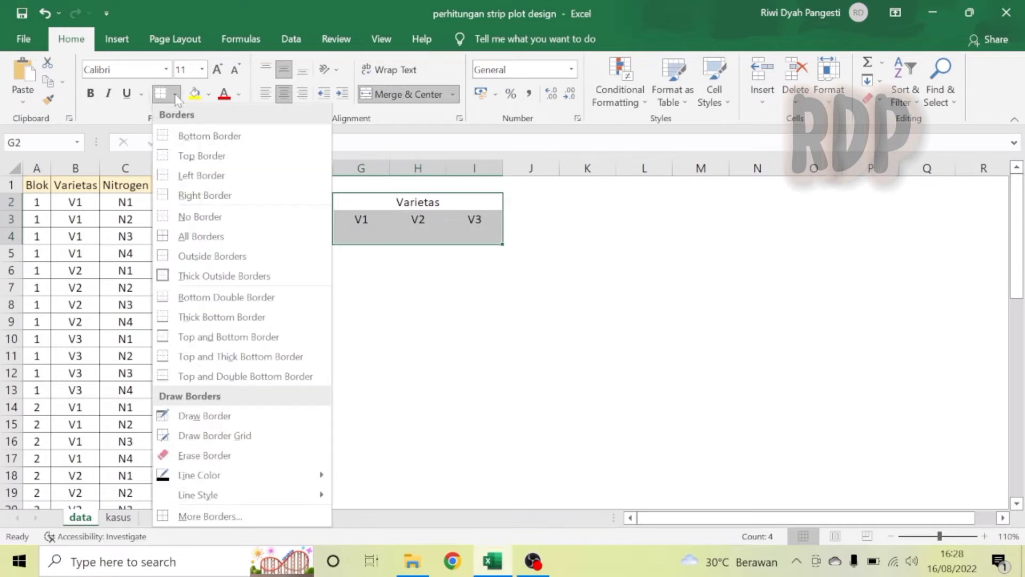
pyautogui.click(194, 231)
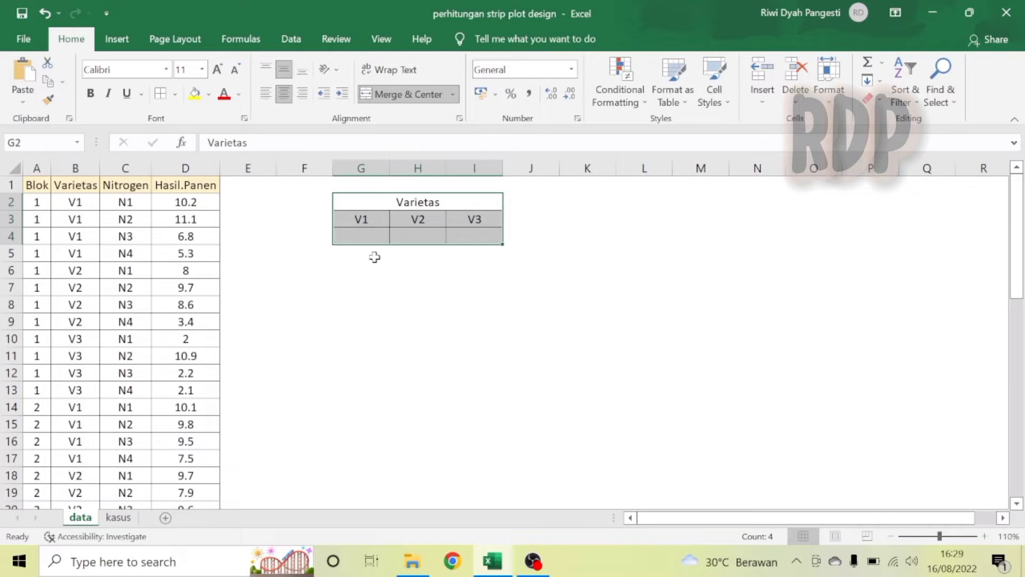
pyautogui.click(368, 238)
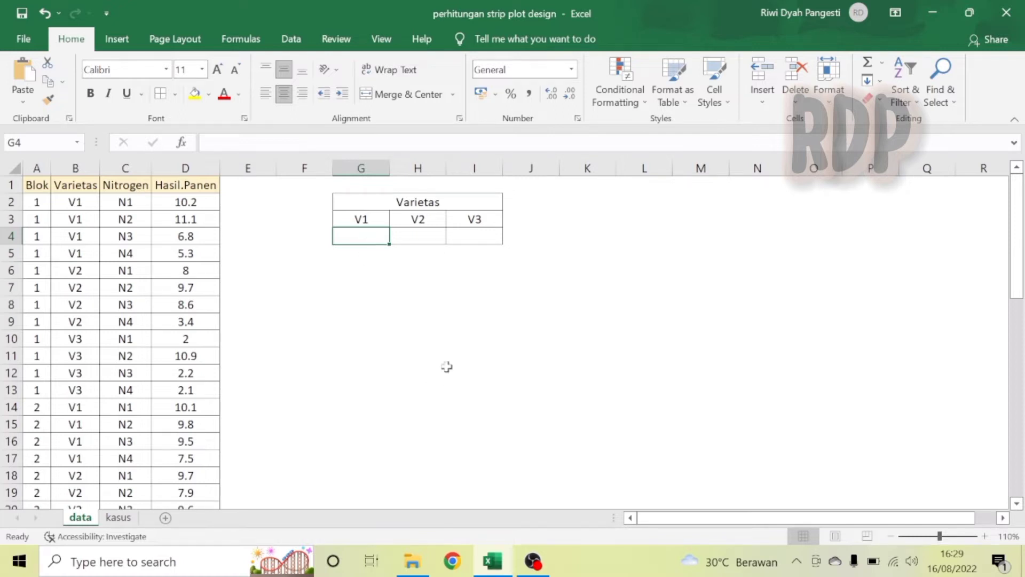
# Enter the formula =SUMIFS(hasilpanen;varietas;G3) in G4 to total yield for V1.
pyautogui.write('=SUMS')
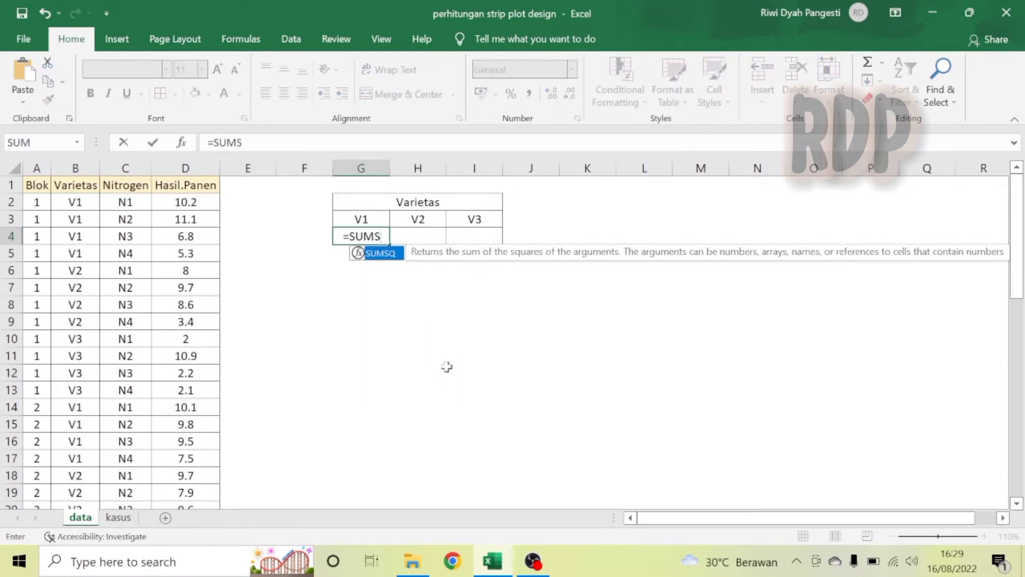
pyautogui.press('BackSpace')
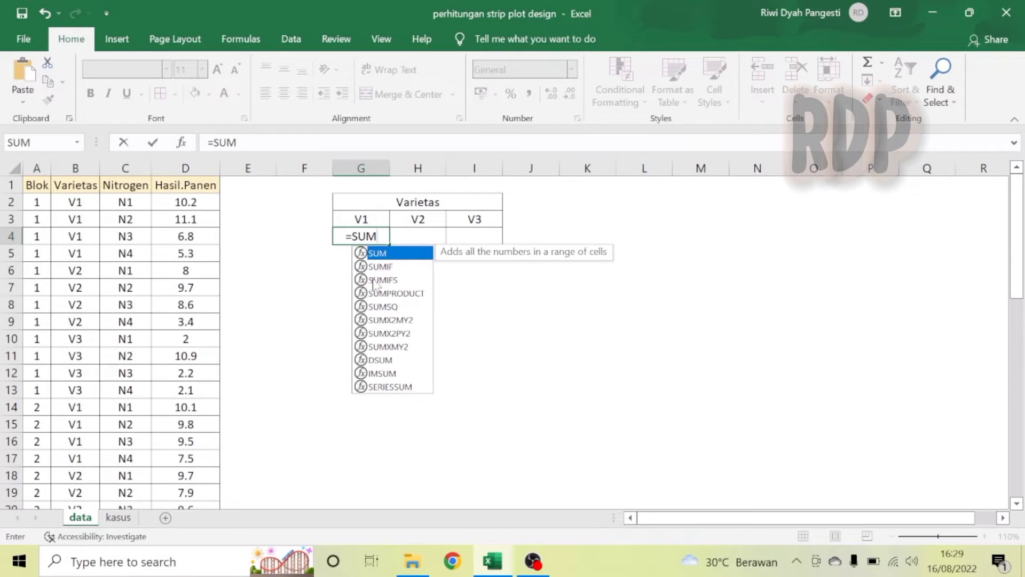
pyautogui.doubleClick(387, 279)
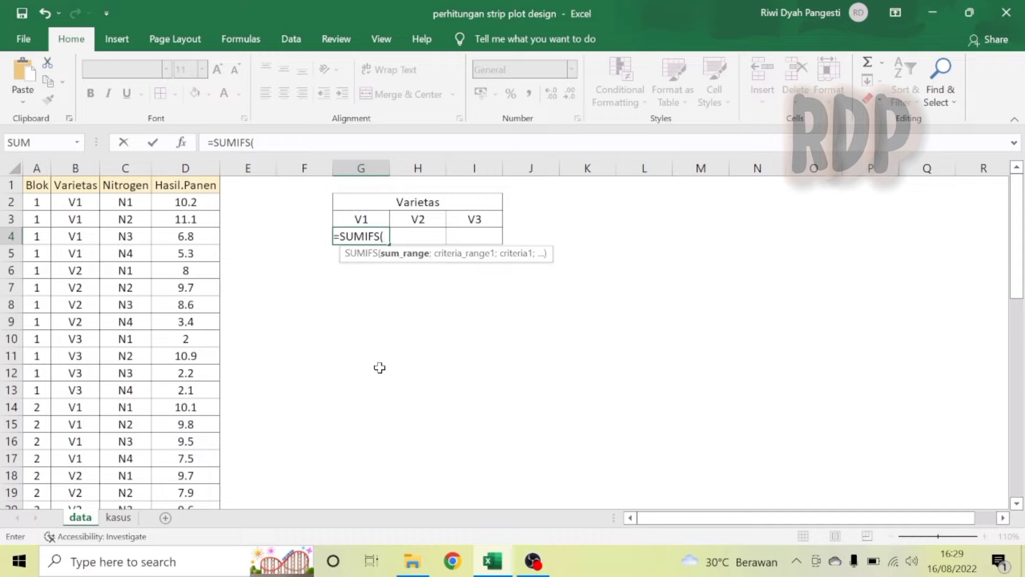
pyautogui.write('HASI')
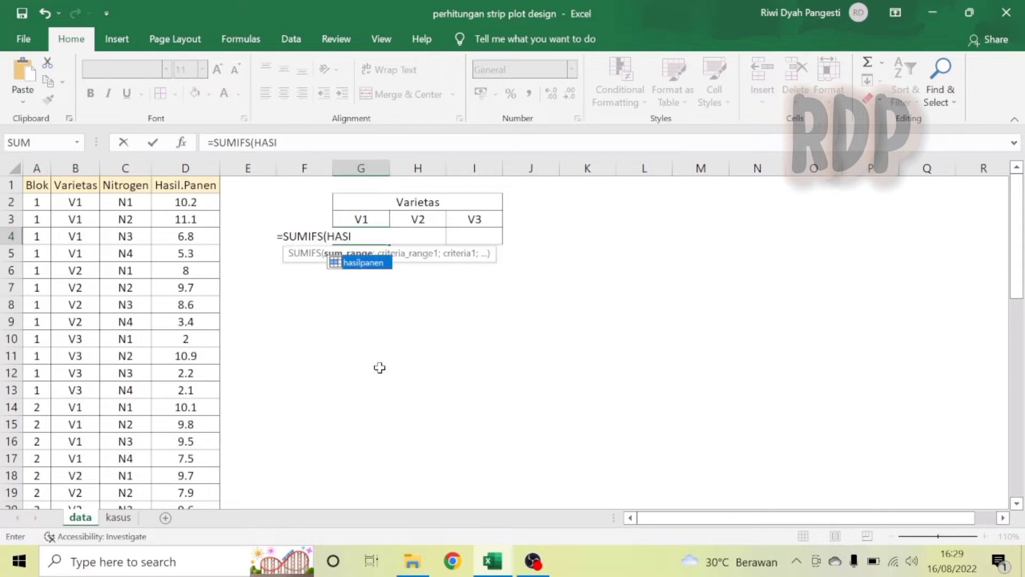
pyautogui.doubleClick(362, 262)
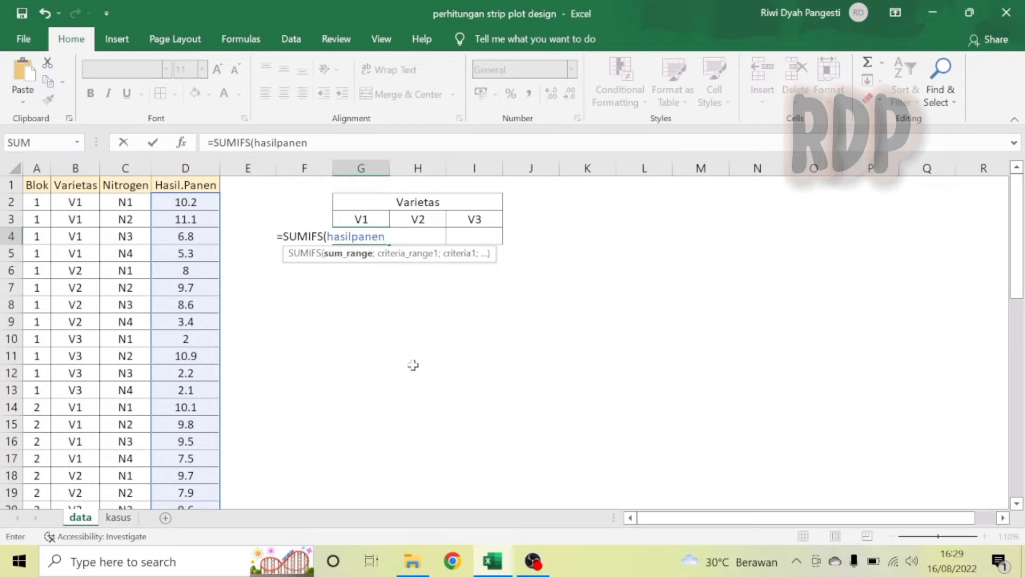
pyautogui.write(';')
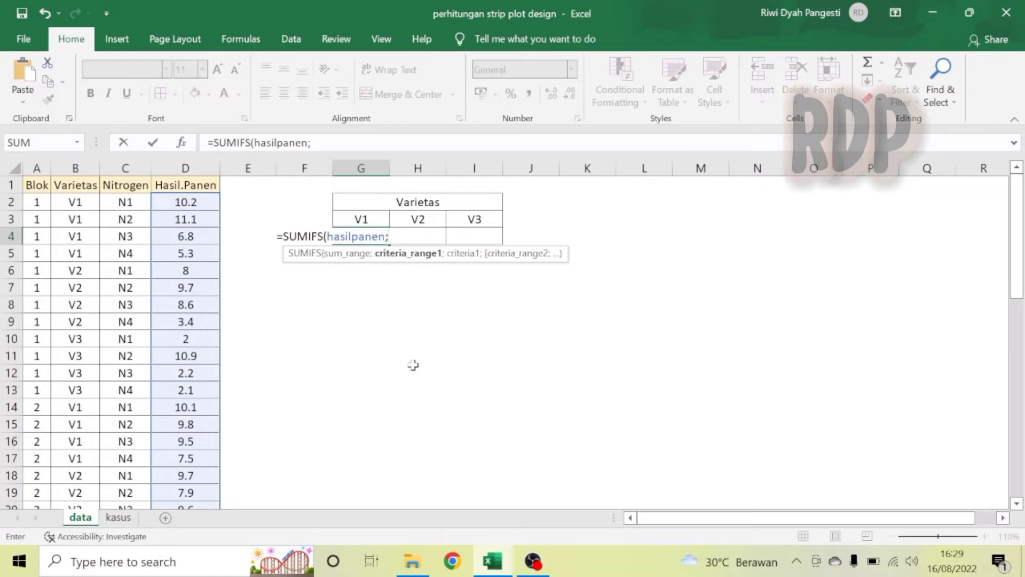
pyautogui.write('VARI')
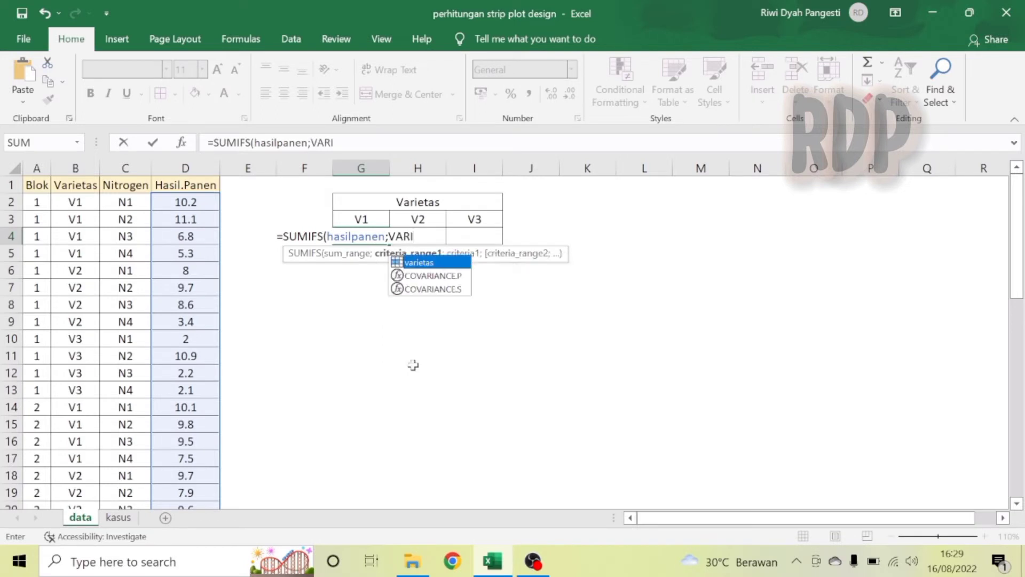
pyautogui.doubleClick(423, 263)
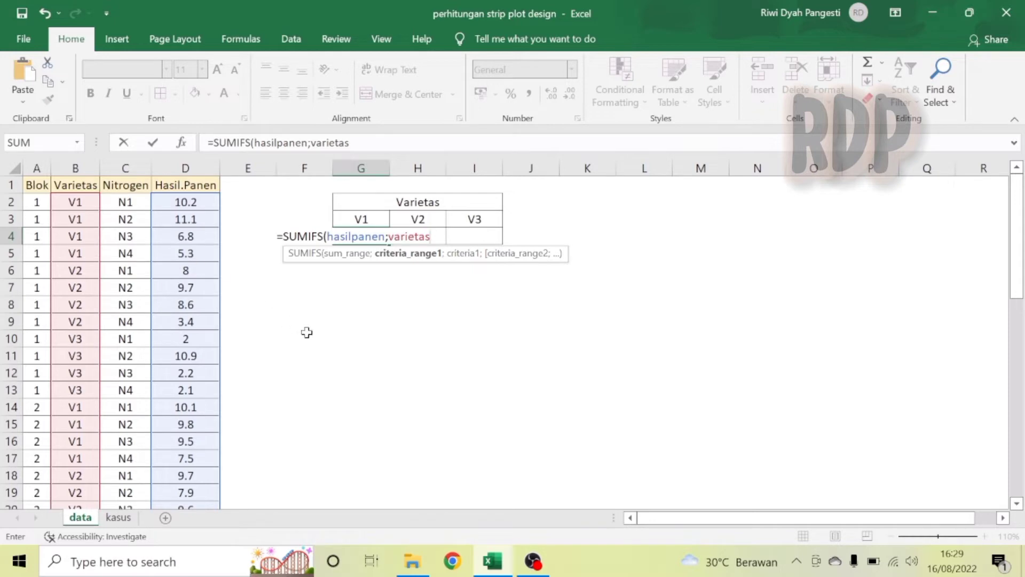
pyautogui.write(';')
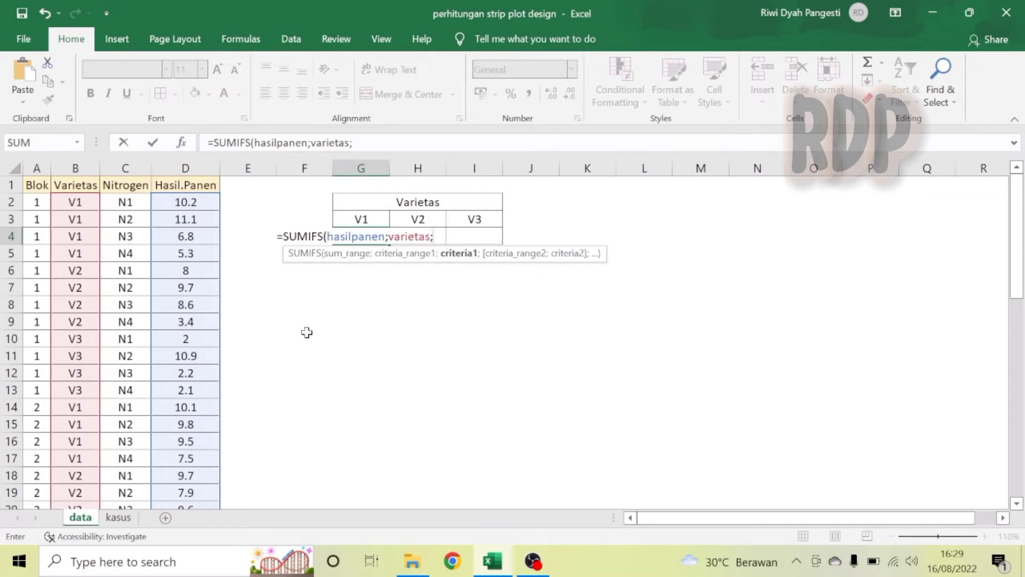
pyautogui.click(364, 219)
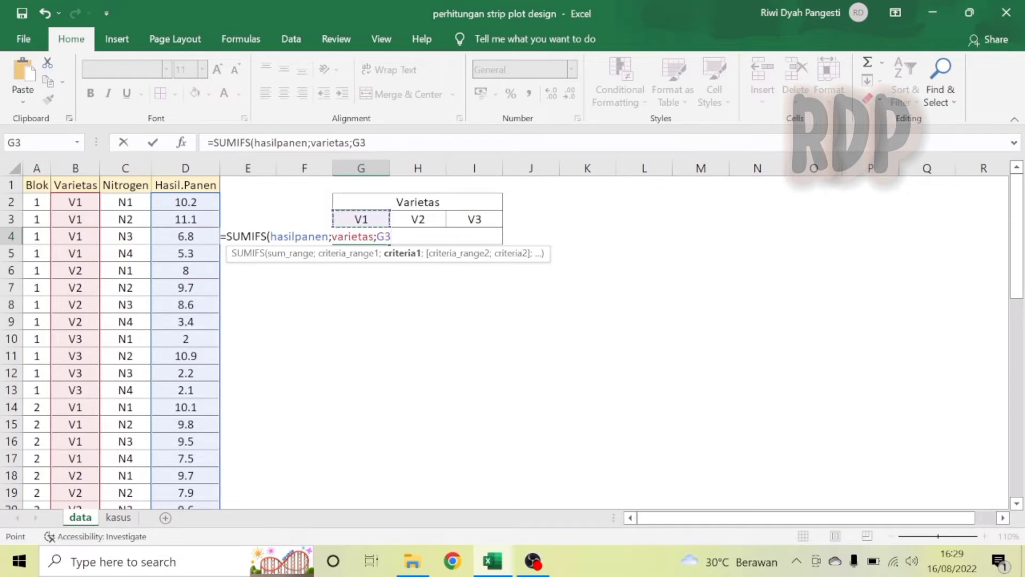
pyautogui.write(')')
pyautogui.press('Return')
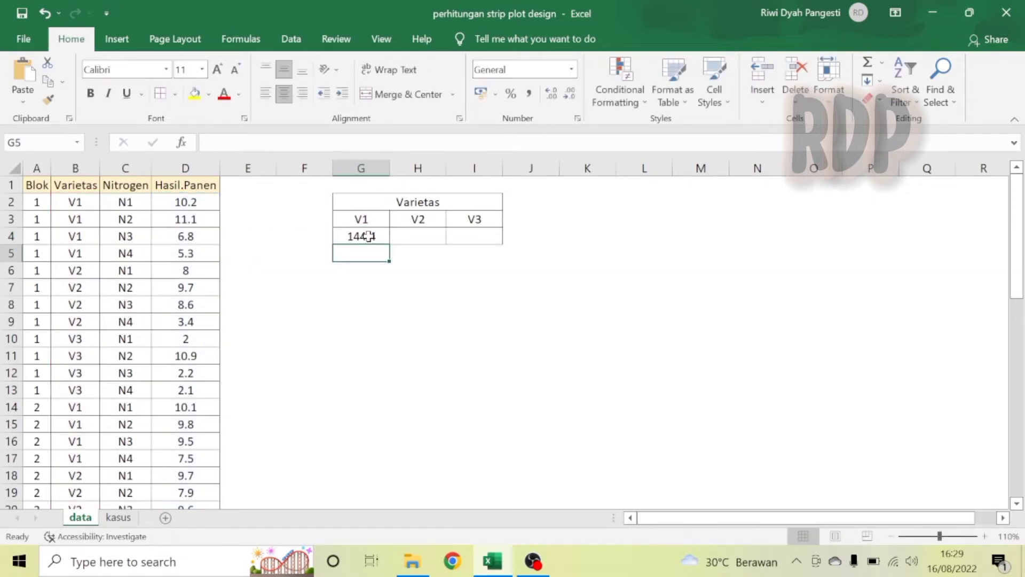
# Fill the G4 formula across to H4 and I4.
pyautogui.click(369, 236)
pyautogui.moveTo(389, 244); pyautogui.dragTo(487, 247)
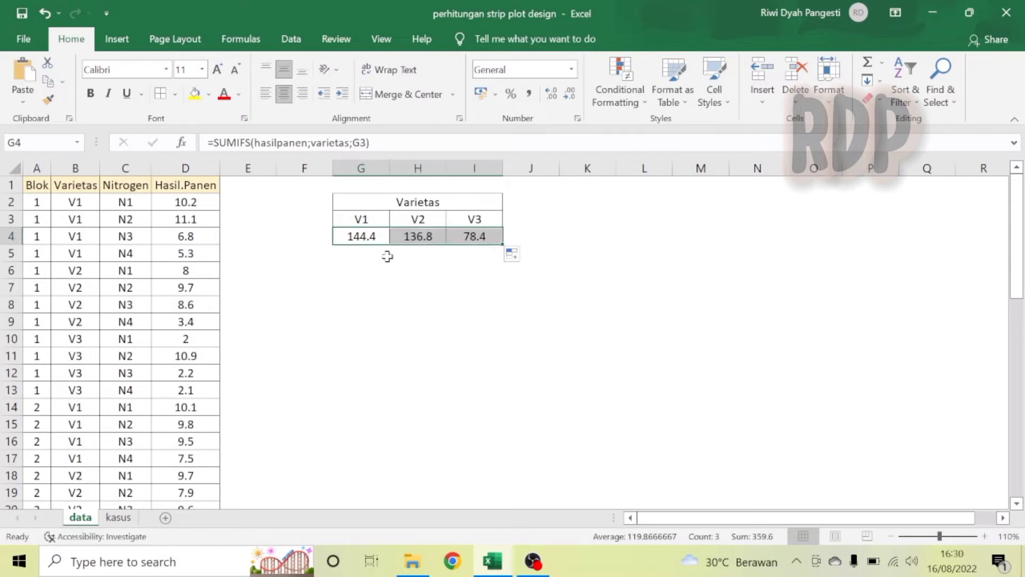
pyautogui.click(371, 239)
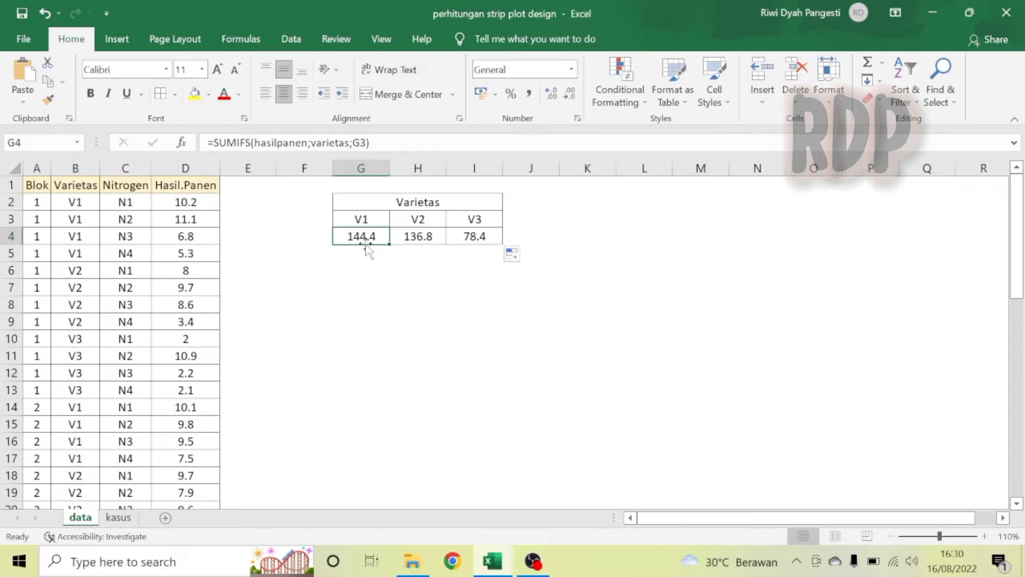
# Review the copied formulas in H4 and I4 and the extent of the hasilpanen yield range.
pyautogui.press('Right')
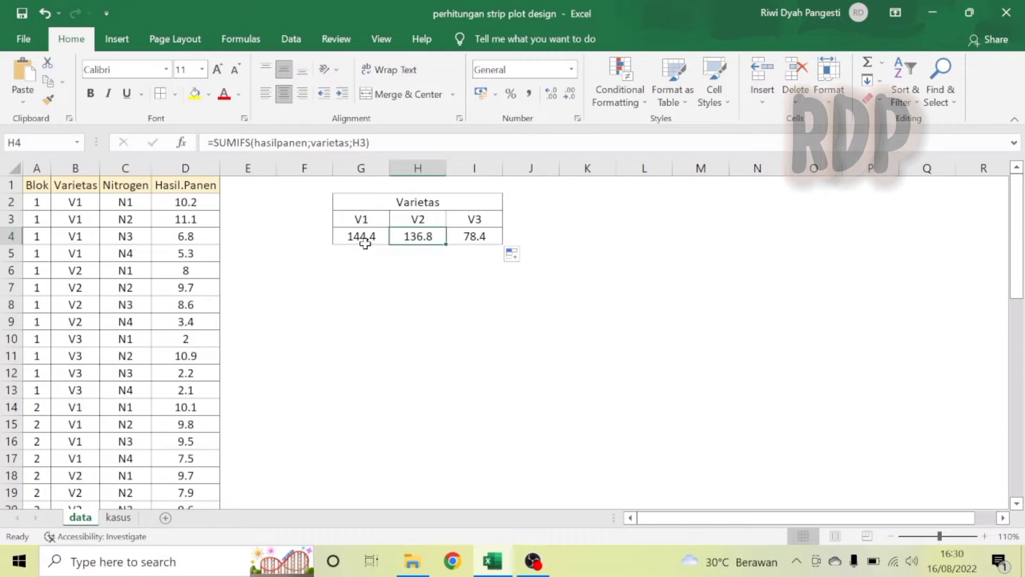
pyautogui.press('Right')
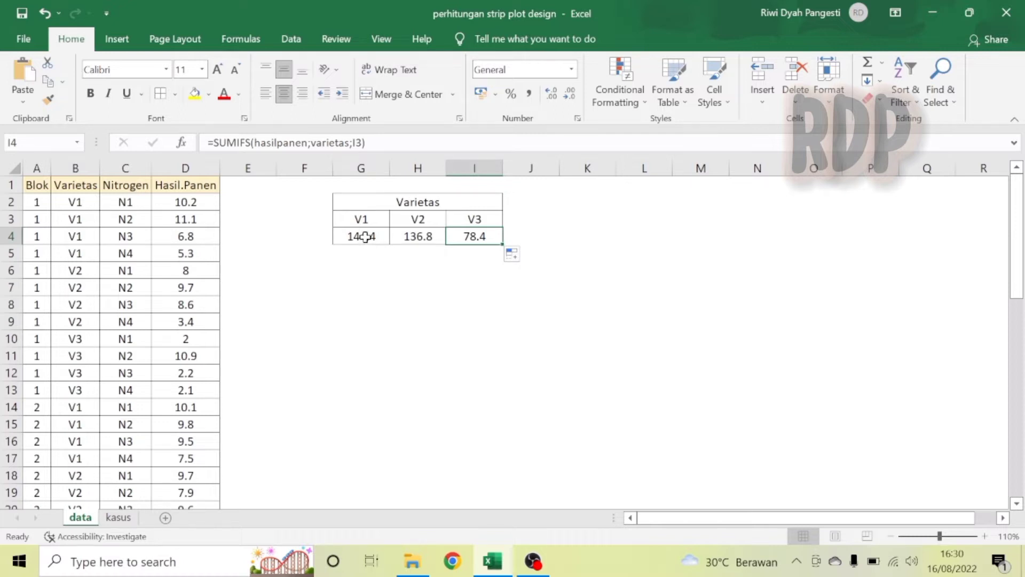
pyautogui.moveTo(365, 237); pyautogui.dragTo(475, 236)
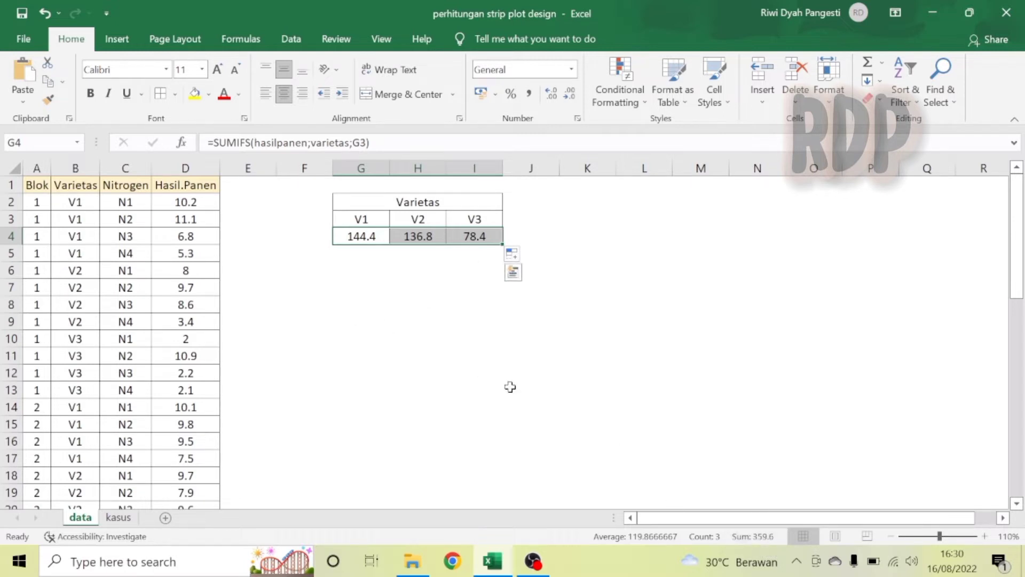
pyautogui.click(201, 201)
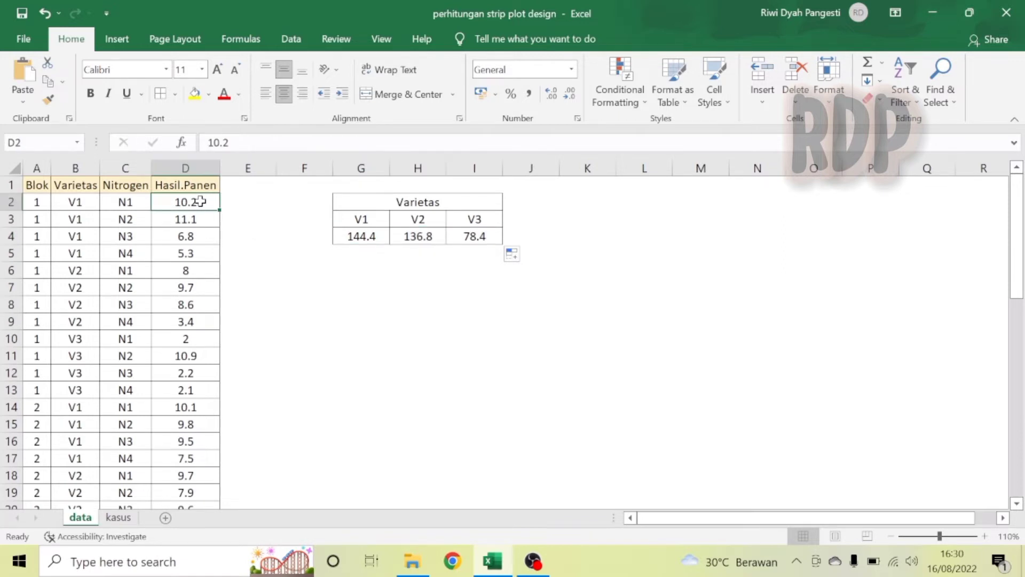
pyautogui.hotkey('ctrl', 'shift', 'Down')
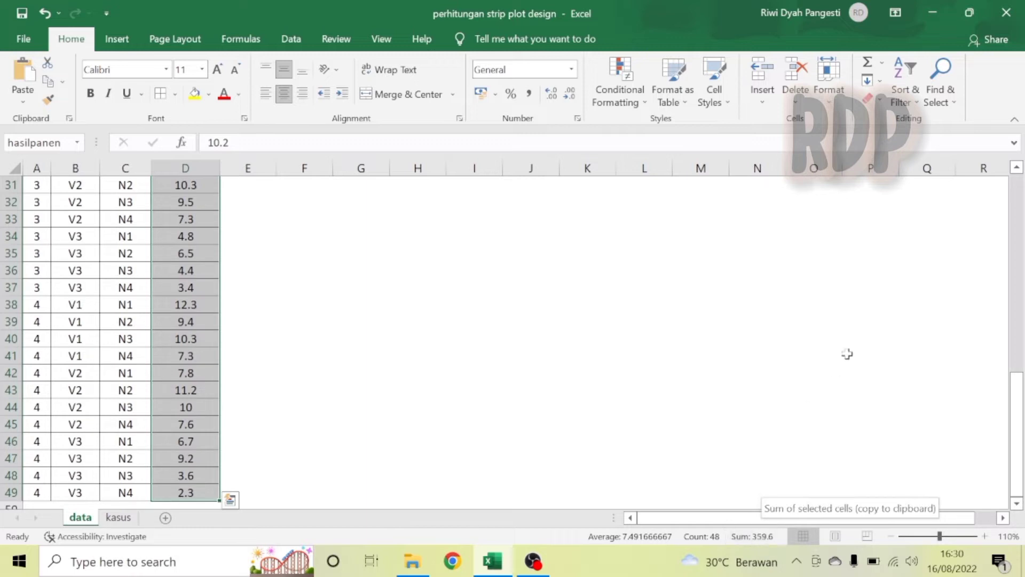
pyautogui.scroll(10, 1017, 199)
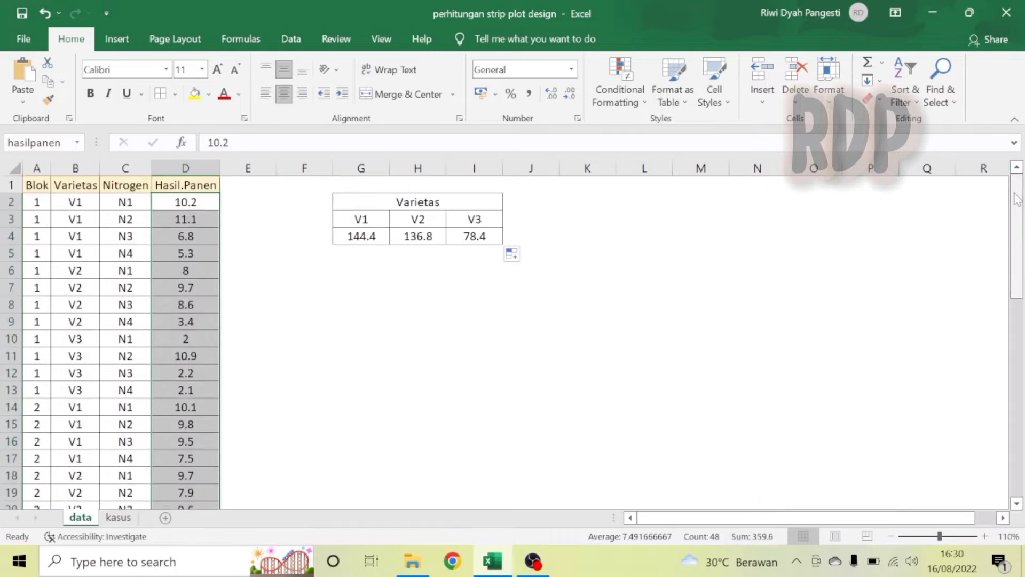
# Merge cells G6 to J6 and enter the heading Nitrogen.
pyautogui.click(363, 276)
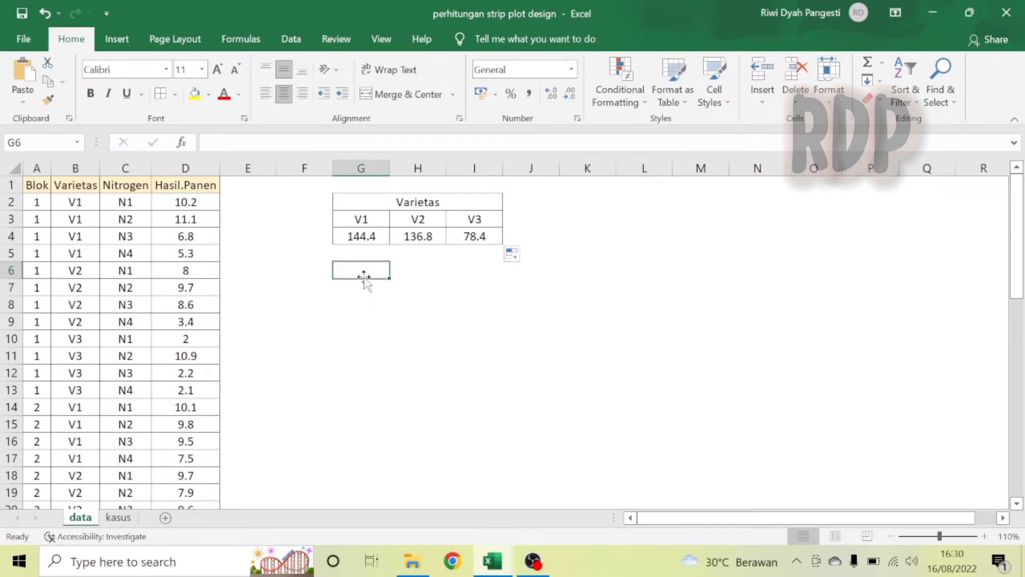
pyautogui.hotkey('shift', 'Right')
pyautogui.hotkey('shift', 'Right')
pyautogui.hotkey('shift', 'Right')
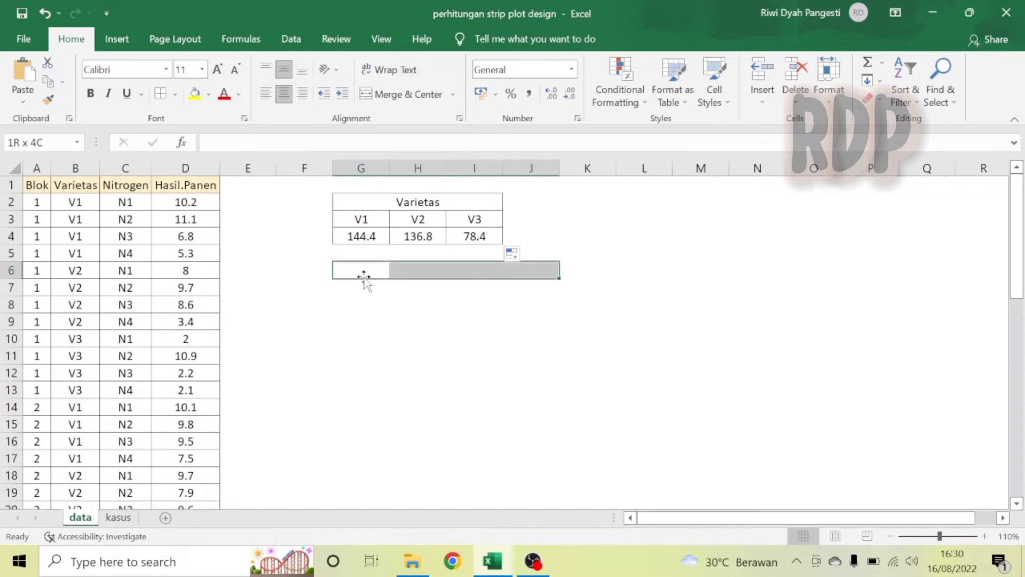
pyautogui.click(401, 99)
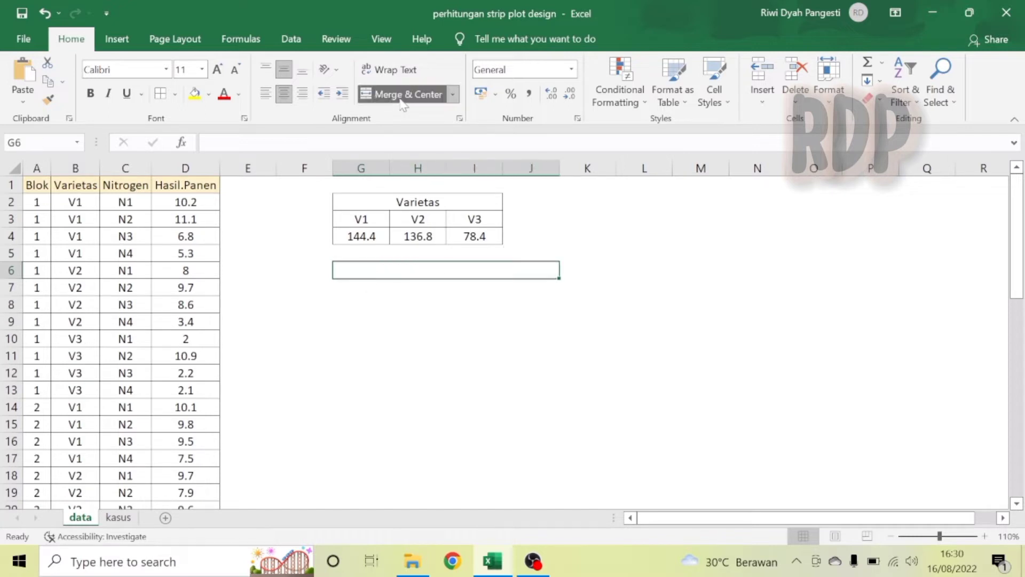
pyautogui.write('nITROGEN')
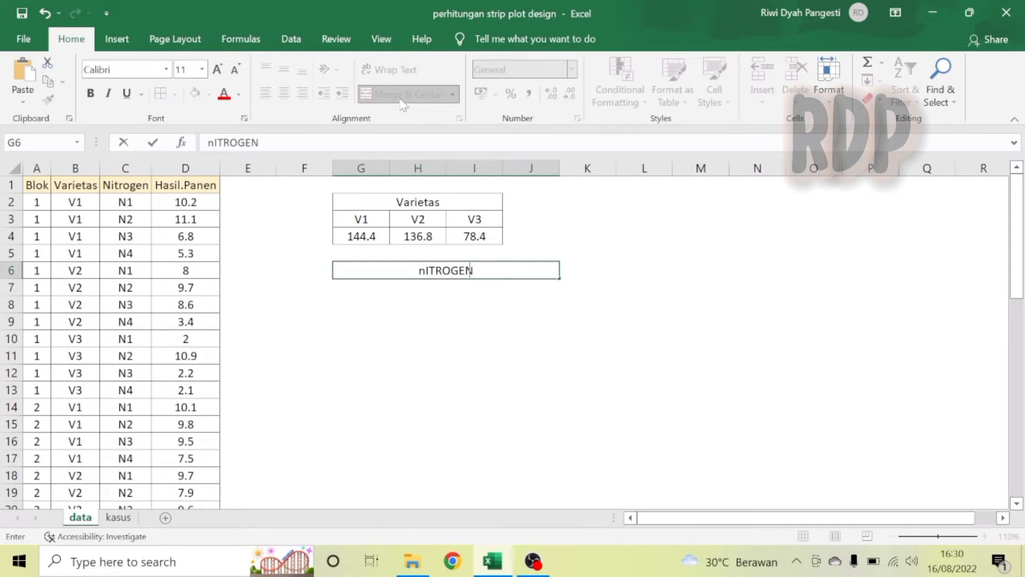
pyautogui.press('Return')
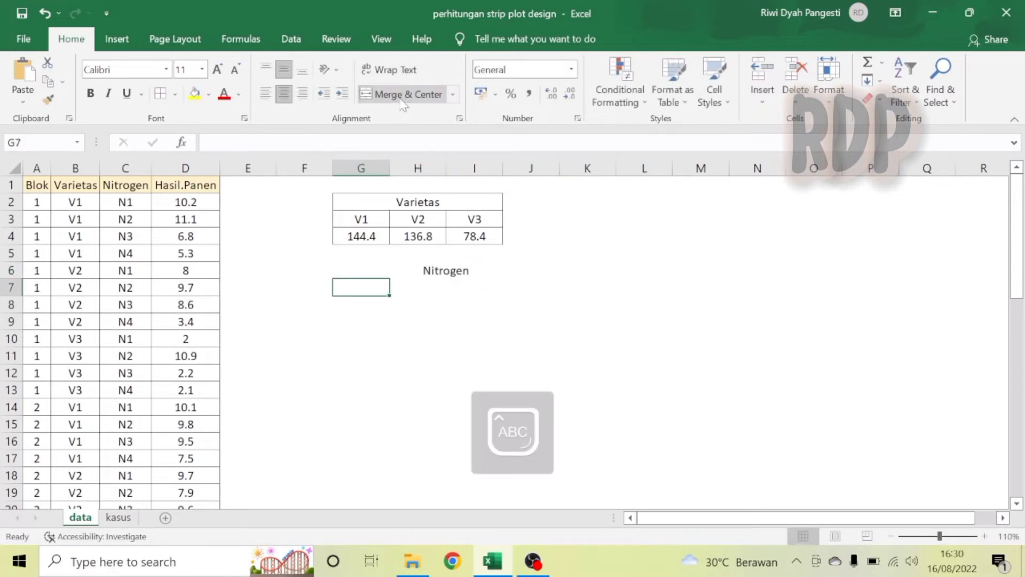
# Enter the nitrogen labels N1, N2, N3 and N4 in cells G7 to J7.
pyautogui.write('N1')
pyautogui.press('Tab')
pyautogui.write('N2')
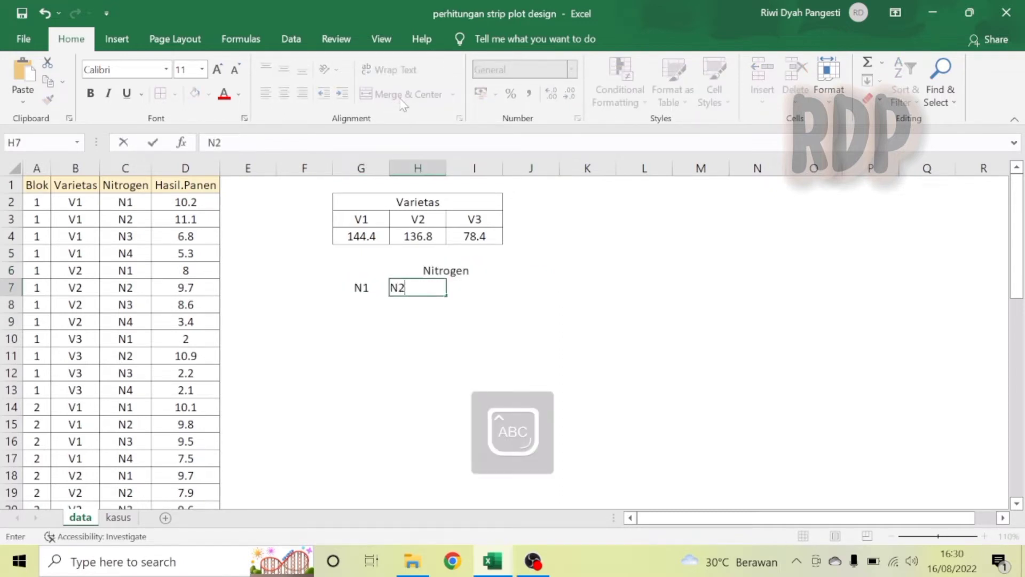
pyautogui.press('Tab')
pyautogui.write('N3')
pyautogui.press('Tab')
pyautogui.write('N4')
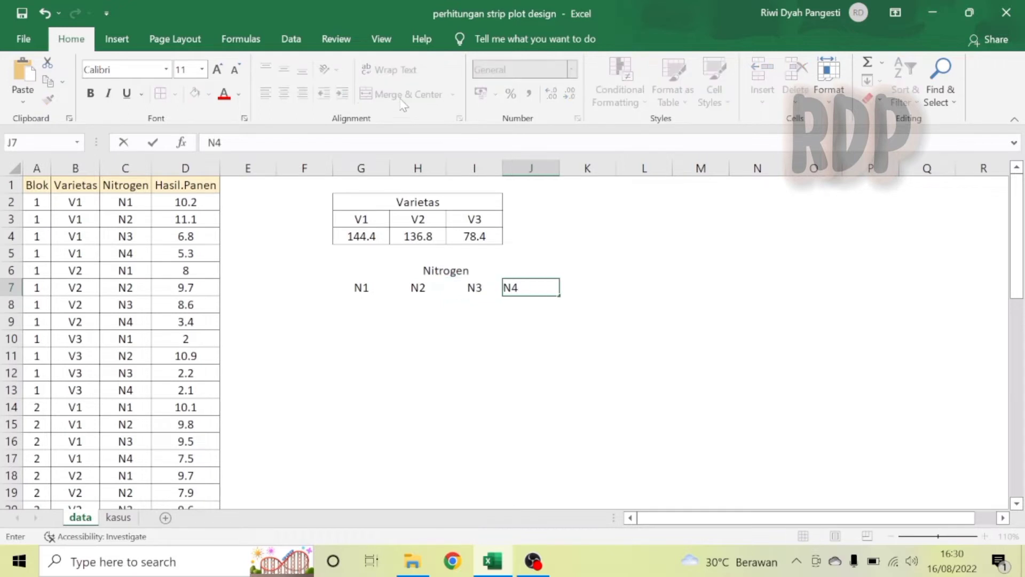
pyautogui.press('Return')
# Enter the formula =SUMIFS(hasilpanen;nitrogen;G7) in G8 to total yield for N1.
pyautogui.click(369, 305)
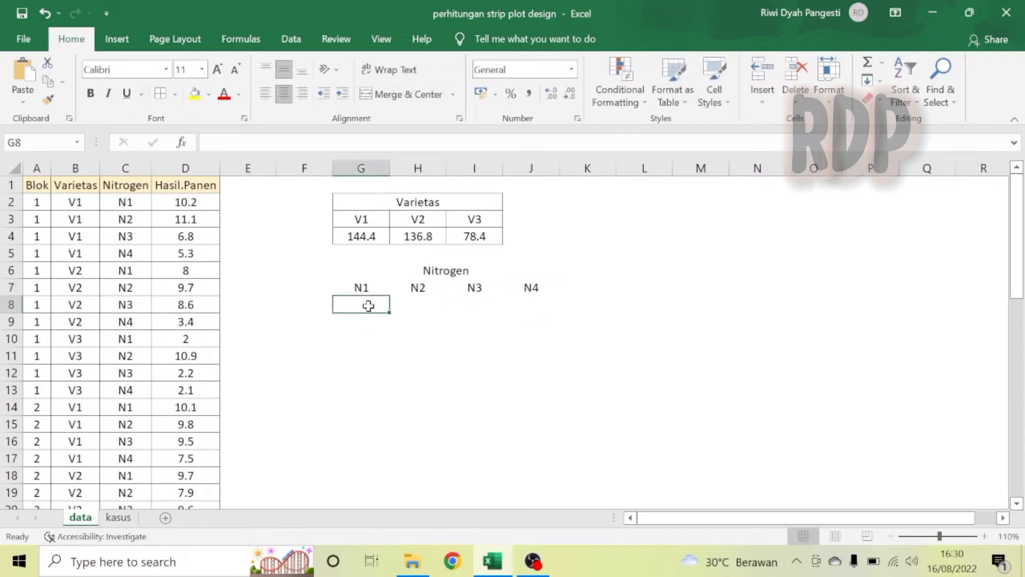
pyautogui.write('=SUM')
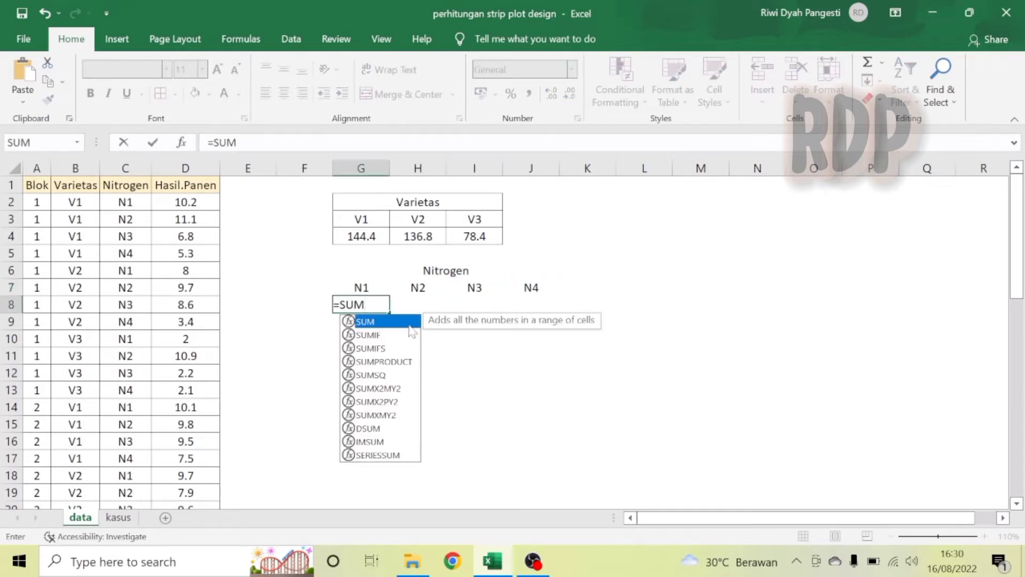
pyautogui.doubleClick(376, 348)
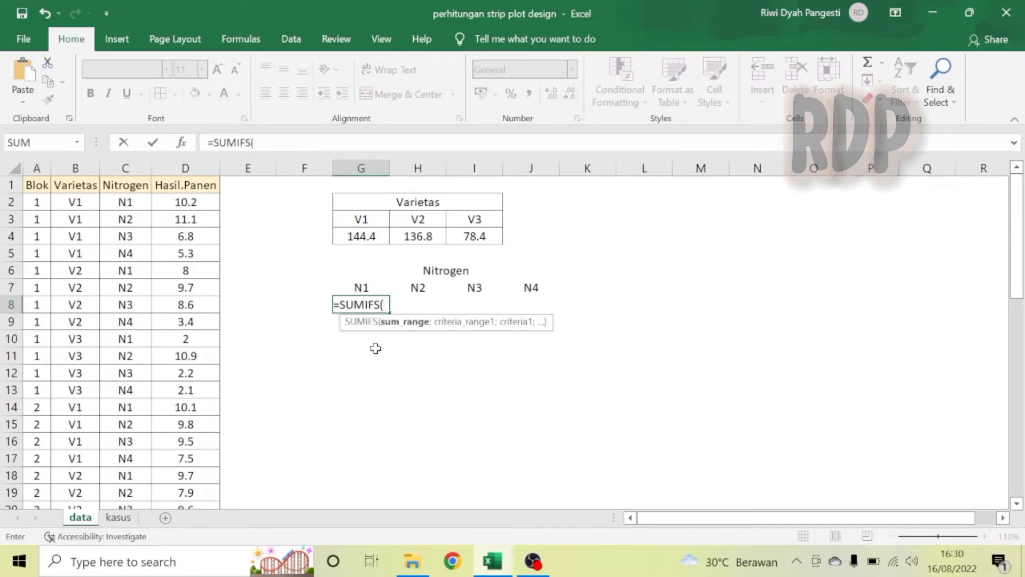
pyautogui.write('HASIL')
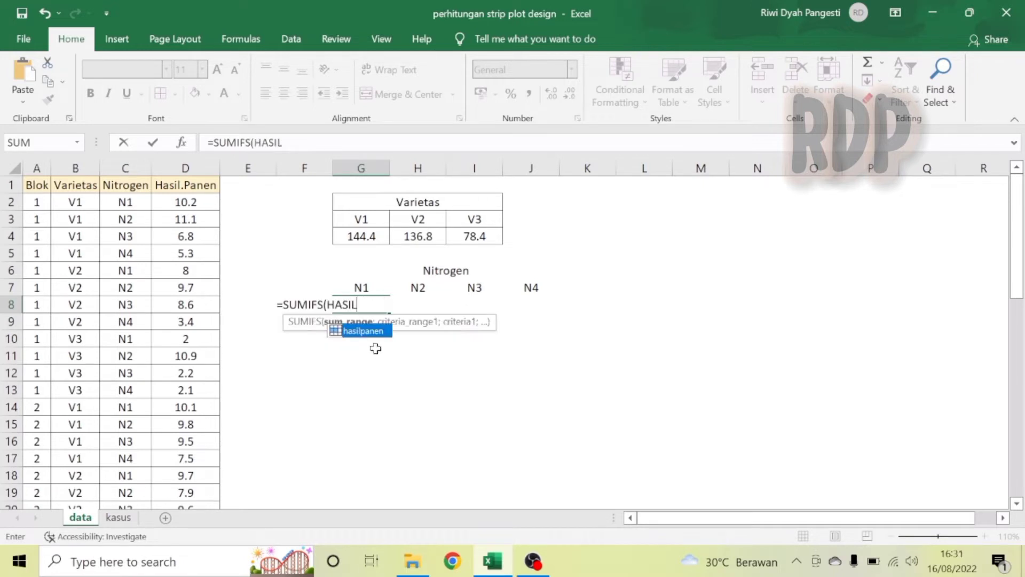
pyautogui.doubleClick(372, 331)
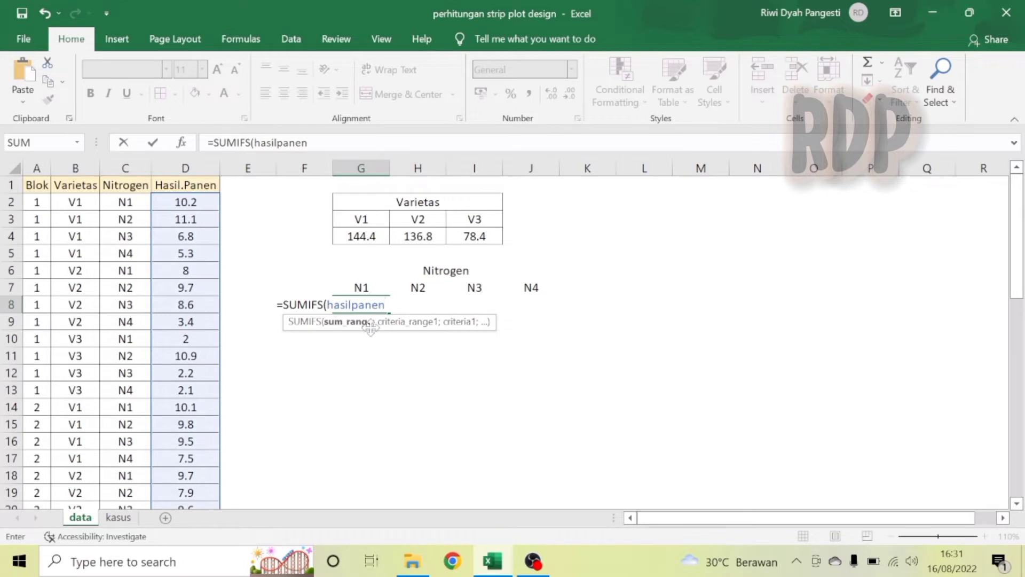
pyautogui.write(';NITR')
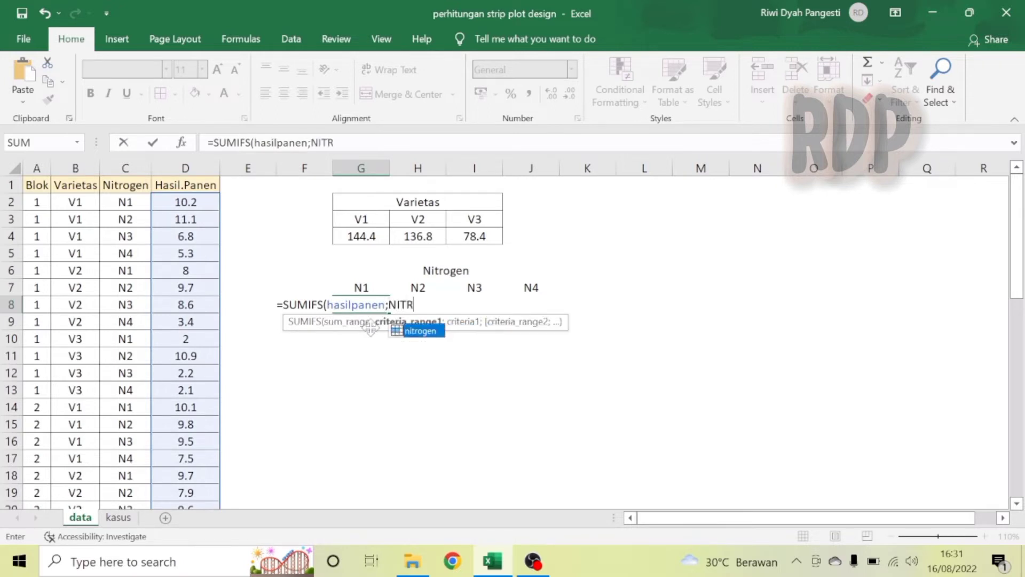
pyautogui.doubleClick(421, 331)
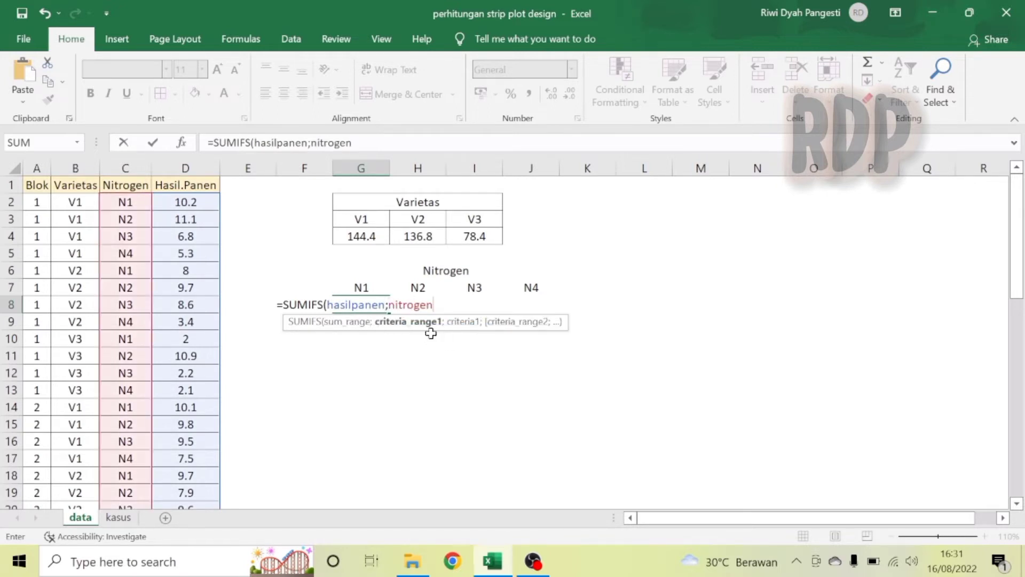
pyautogui.write(';')
pyautogui.click(367, 286)
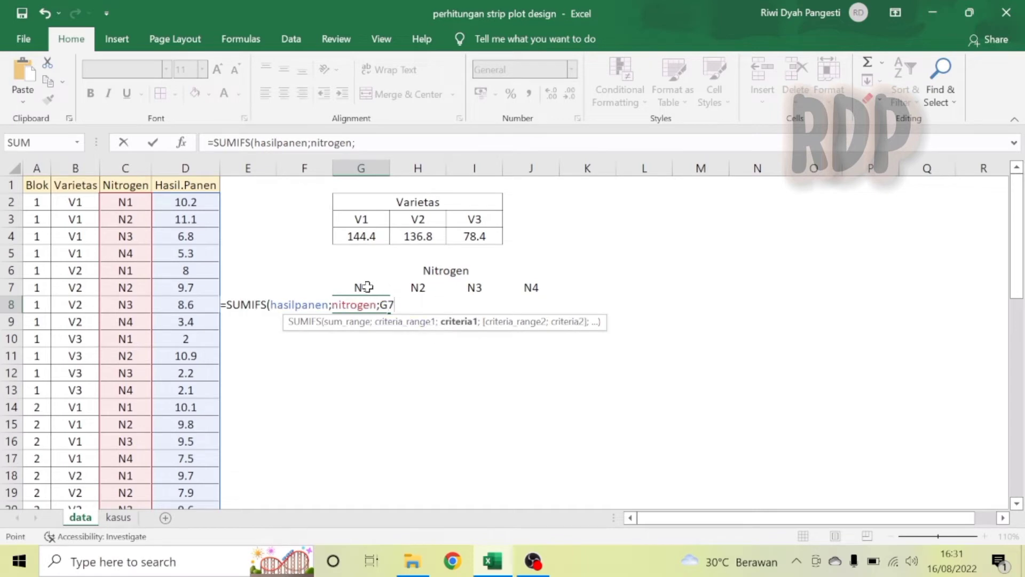
pyautogui.write(')')
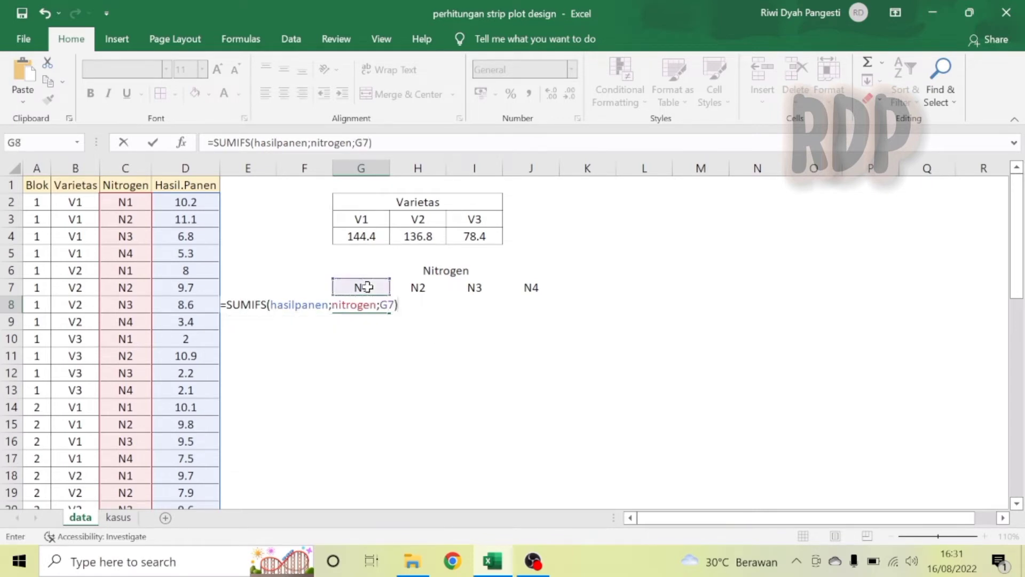
pyautogui.press('Return')
# Fill the G8 formula across to J8 and apply all borders to the table range G6:J8.
pyautogui.click(371, 303)
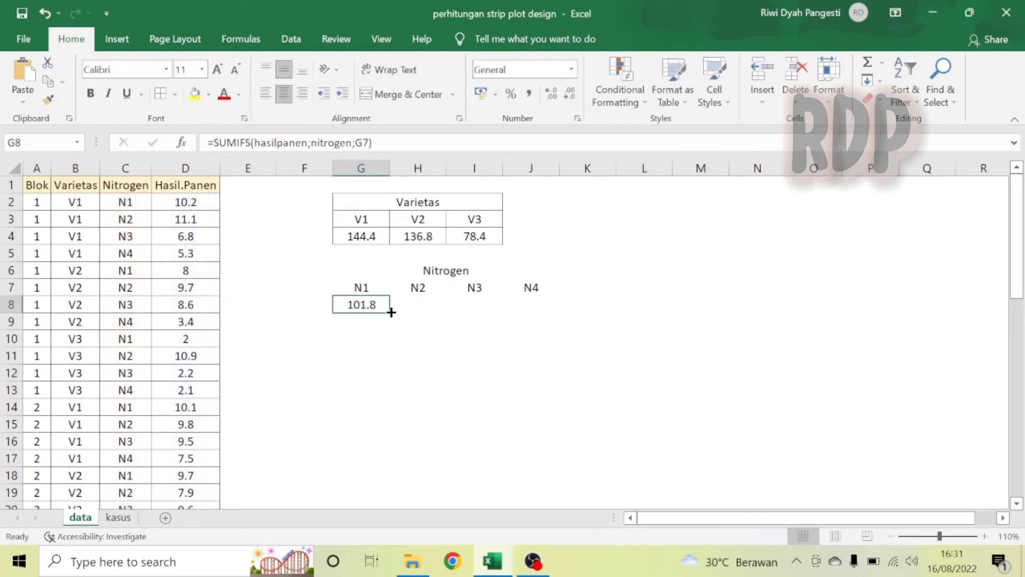
pyautogui.moveTo(389, 312); pyautogui.dragTo(548, 315)
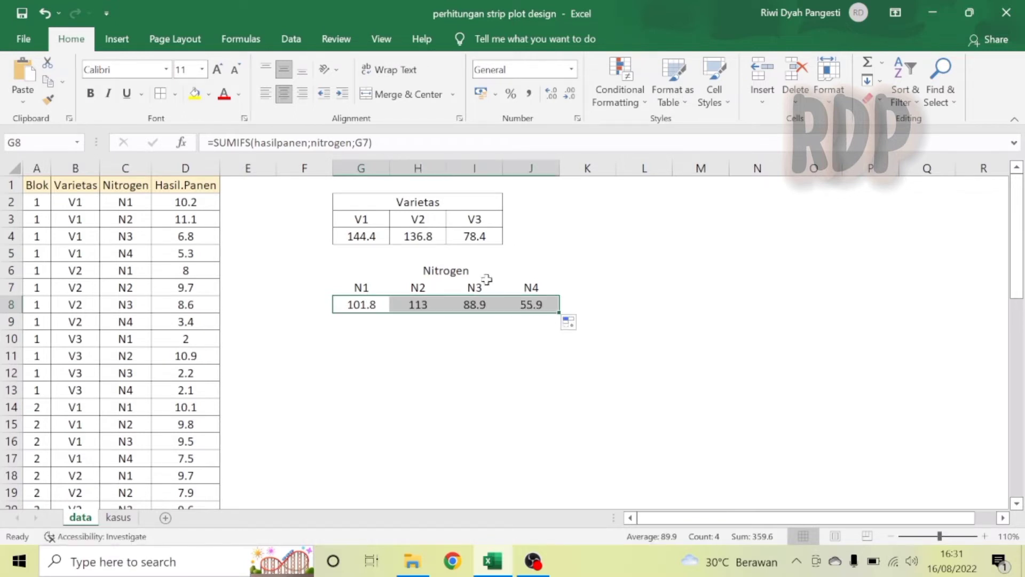
pyautogui.moveTo(478, 270); pyautogui.dragTo(484, 305)
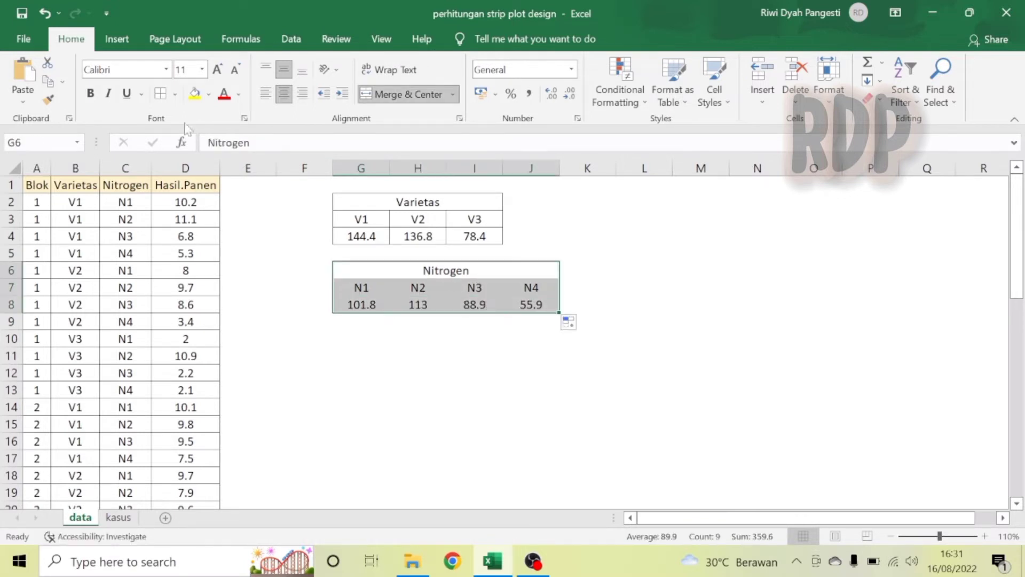
pyautogui.click(159, 95)
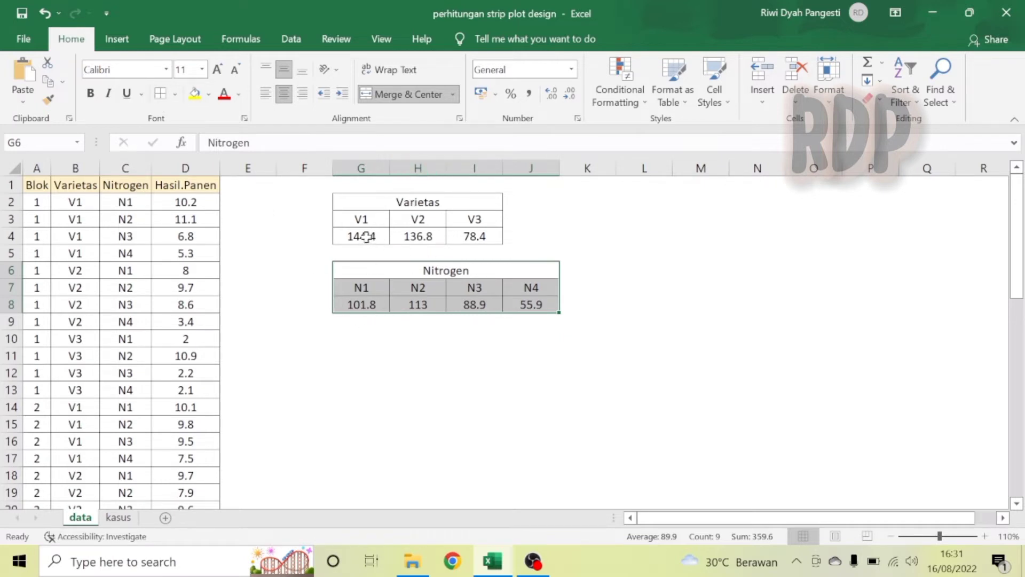
# Name the variety totals range G4:I4 jumvar.
pyautogui.moveTo(366, 238); pyautogui.dragTo(479, 236)
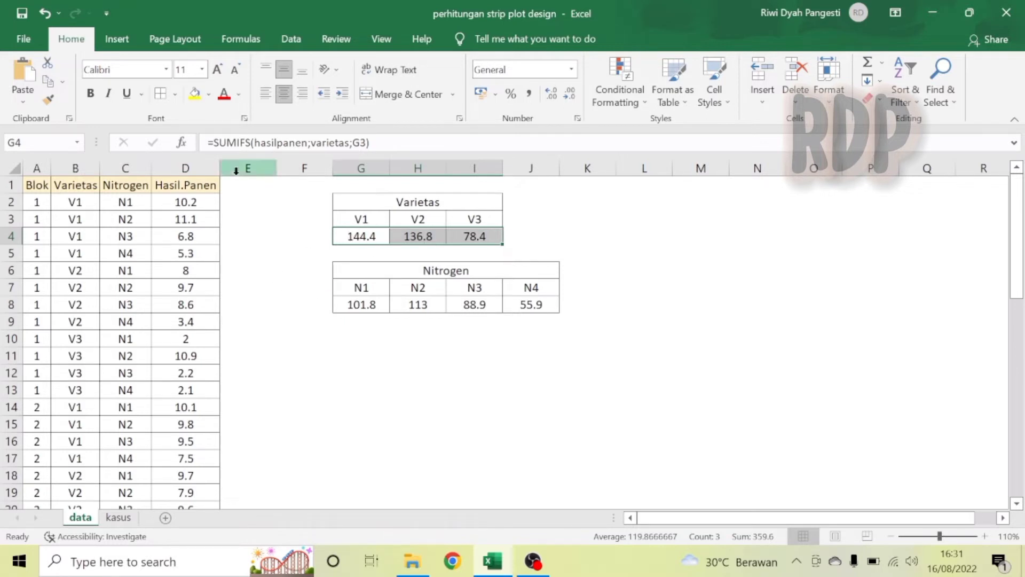
pyautogui.click(16, 142)
pyautogui.write('JUMVAR')
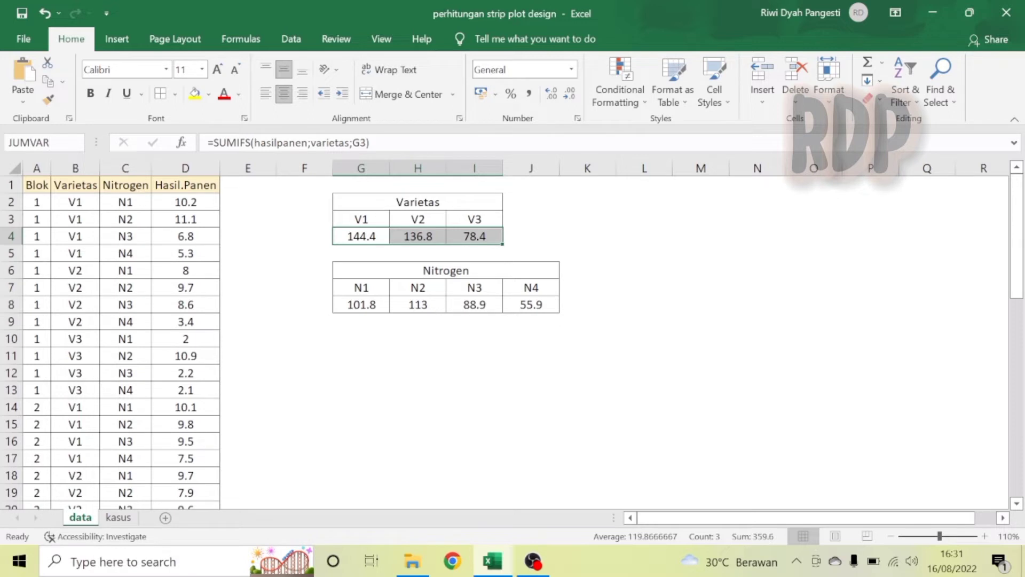
pyautogui.press('BackSpace')
pyautogui.press('BackSpace')
pyautogui.press('BackSpace')
pyautogui.press('capslock')
pyautogui.write('jum')
pyautogui.press('Return')
# Name the nitrogen totals range G8:J8 jumnit.
pyautogui.moveTo(366, 307); pyautogui.dragTo(538, 306)
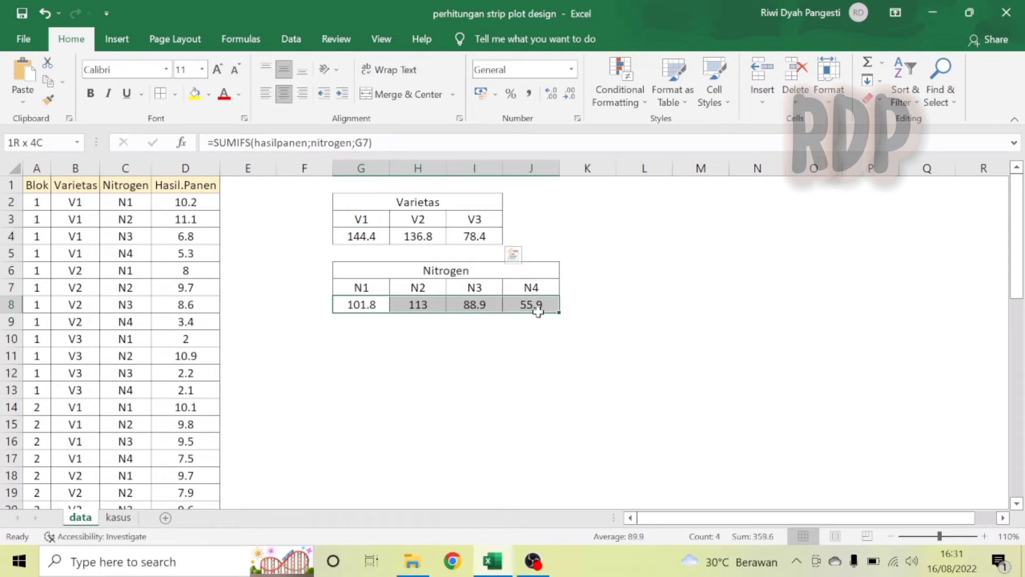
pyautogui.click(43, 143)
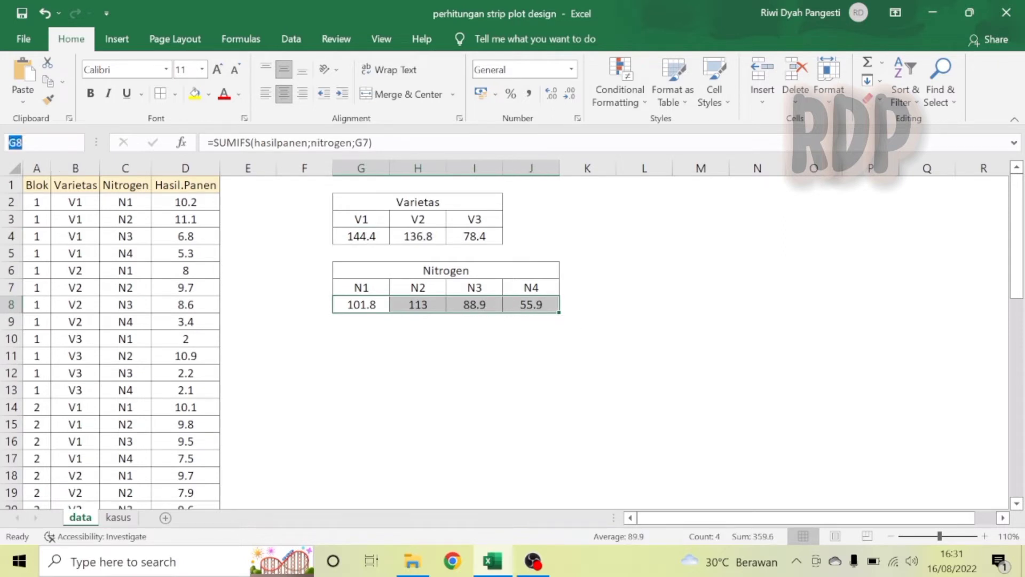
pyautogui.write('jumnit')
pyautogui.press('Return')
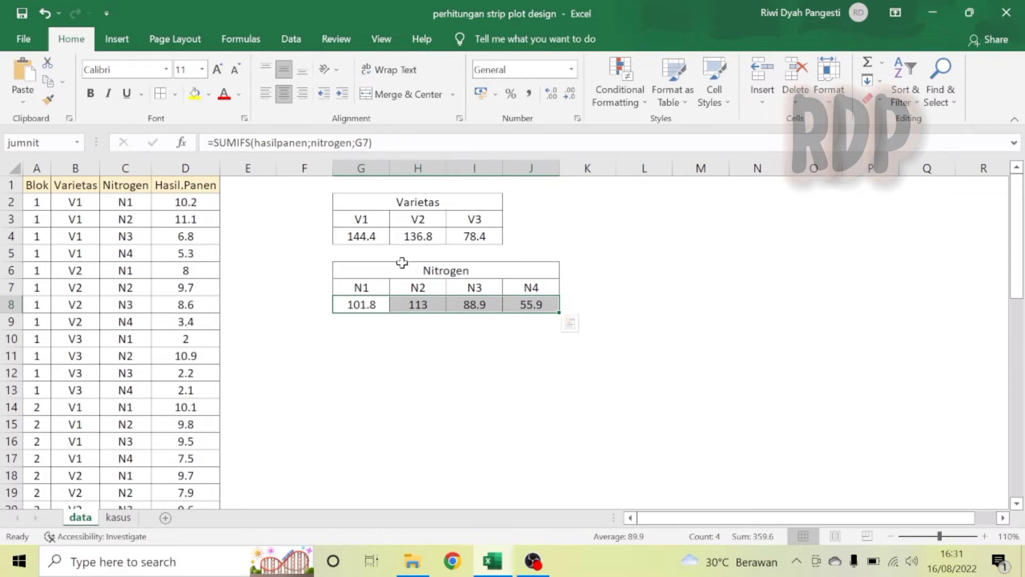
# Check the named ranges by selecting the variety totals, the nitrogen totals and the yield column.
pyautogui.moveTo(372, 235); pyautogui.dragTo(491, 237)
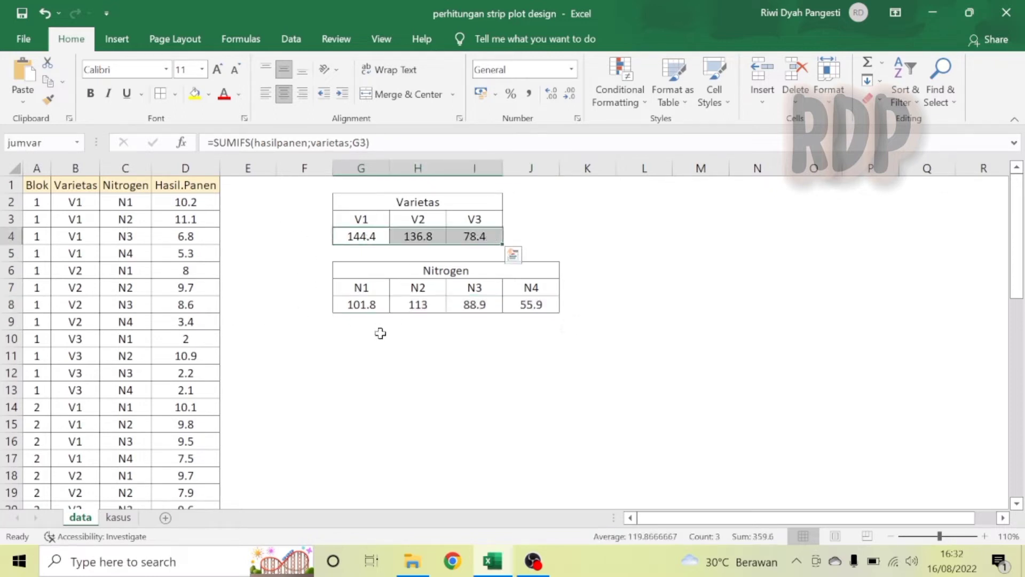
pyautogui.moveTo(362, 304); pyautogui.dragTo(541, 305)
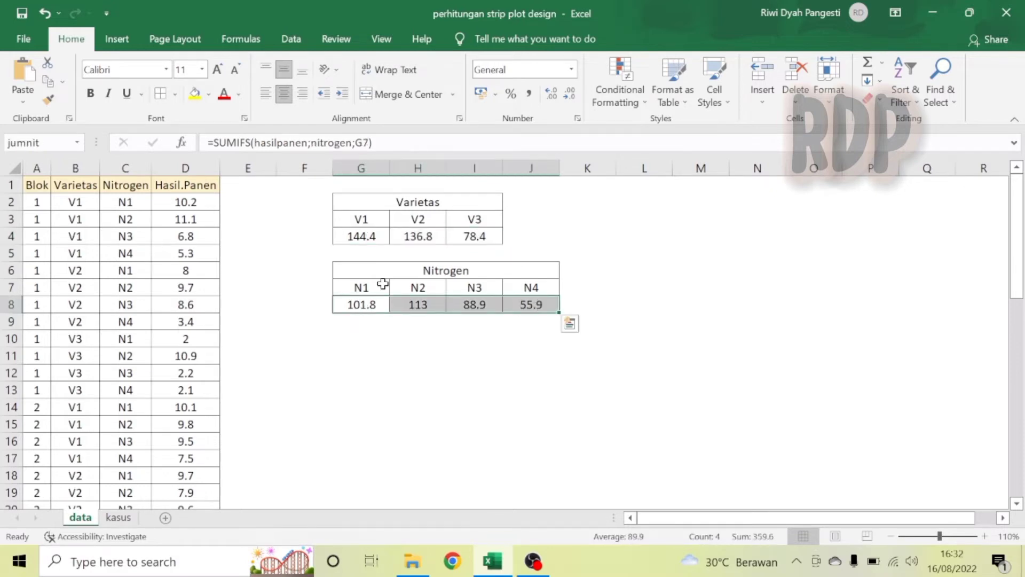
pyautogui.click(183, 201)
pyautogui.hotkey('ctrl', 'shift', 'Down')
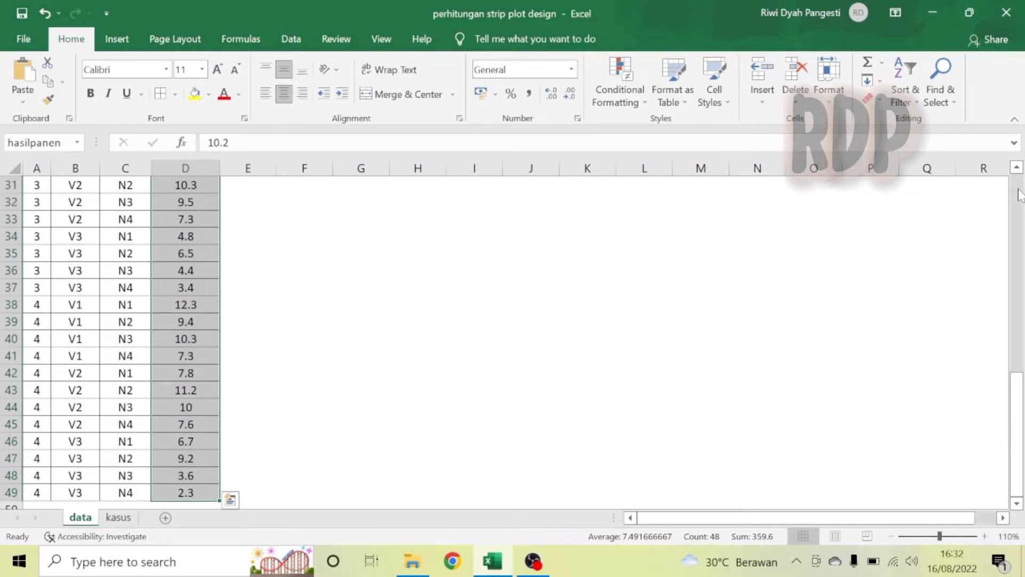
pyautogui.scroll(10, 1019, 195)
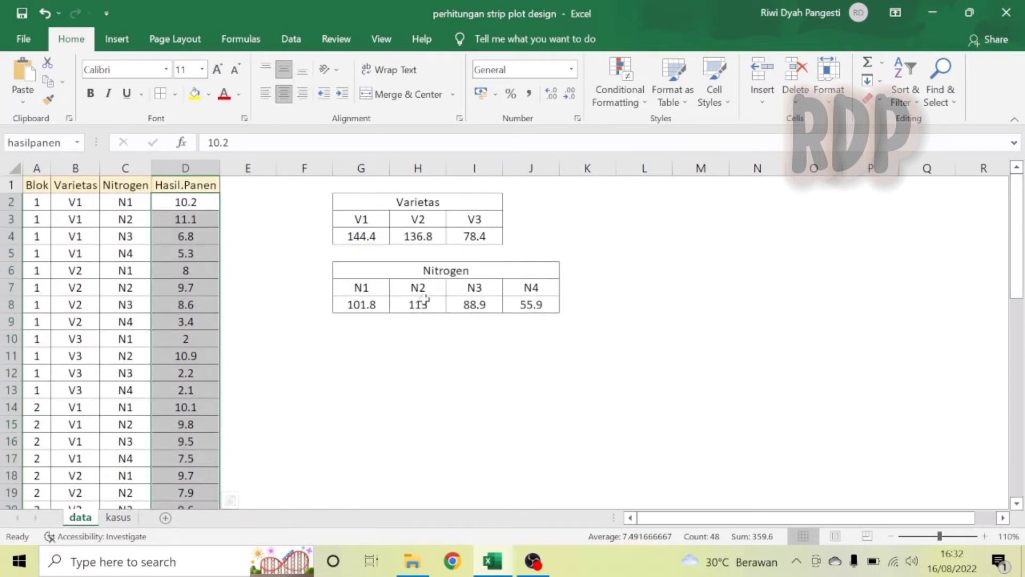
# Merge and center G10:J10 and enter the heading Blok.
pyautogui.click(376, 345)
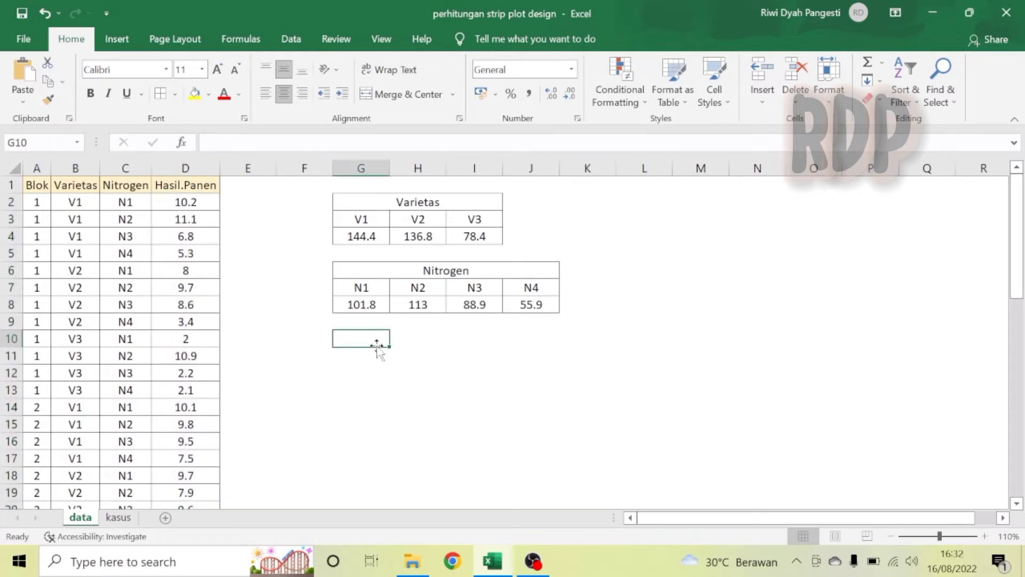
pyautogui.hotkey('shift', 'Right')
pyautogui.hotkey('shift', 'Right')
pyautogui.hotkey('shift', 'Right')
pyautogui.click(386, 97)
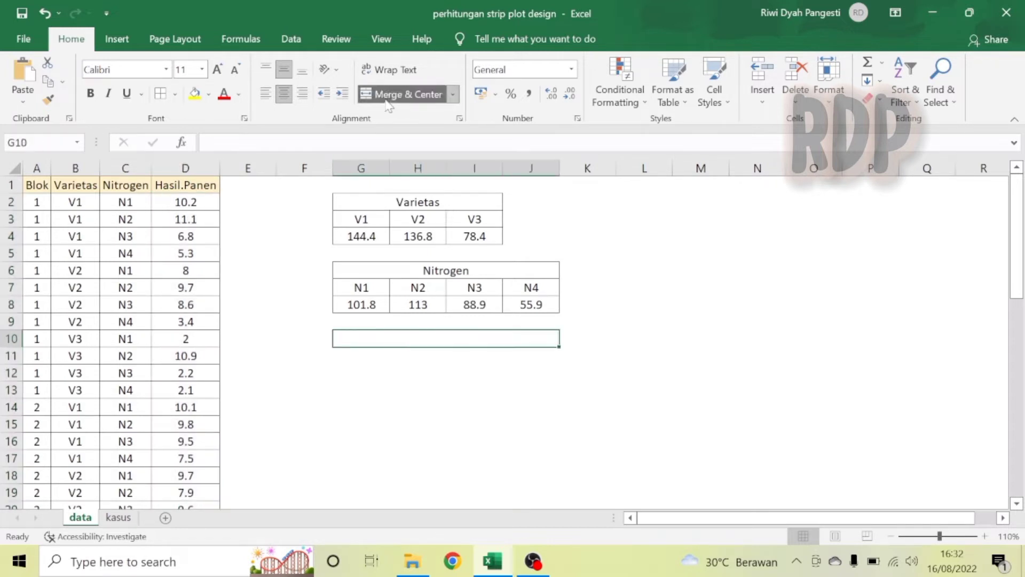
pyautogui.write('Blok')
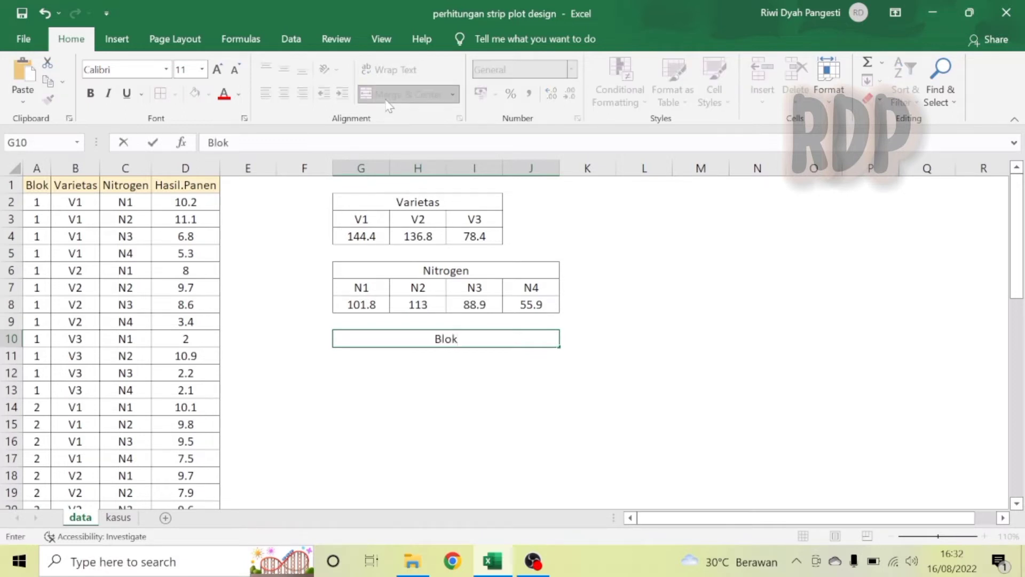
pyautogui.press('Return')
# Enter the block numbers 1, 2, 3 and 4 across G11:J11.
pyautogui.write('1')
pyautogui.press('Tab')
pyautogui.write('2')
pyautogui.press('Tab')
pyautogui.write('3')
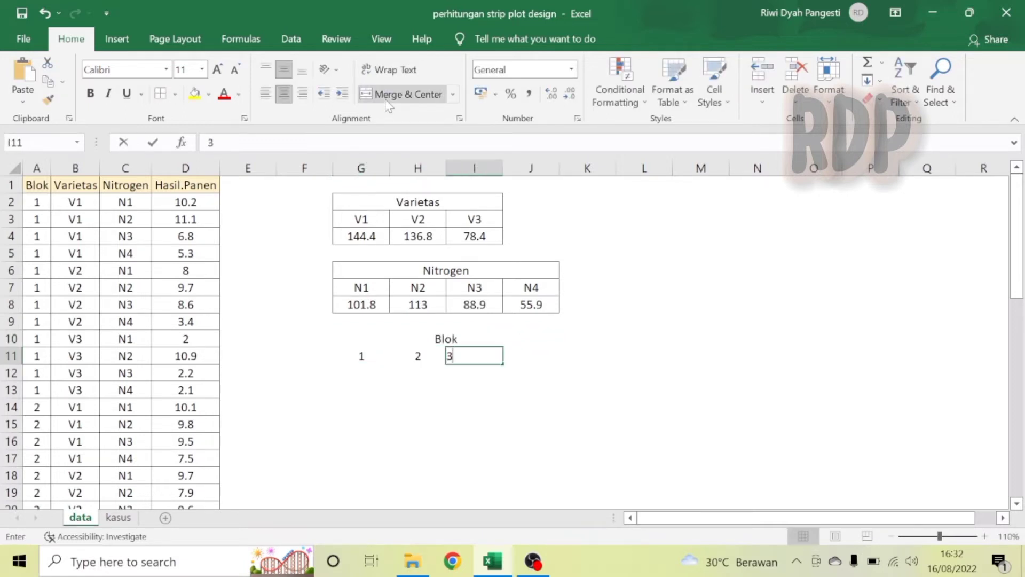
pyautogui.press('Tab')
pyautogui.write('4')
pyautogui.press('Tab')
# Enter =SUMIFS(hasilpanen;blok;G11) in G12 and fill it across to J12.
pyautogui.press('Down')
pyautogui.press('Left')
pyautogui.press('Left')
pyautogui.press('Left')
pyautogui.press('Left')
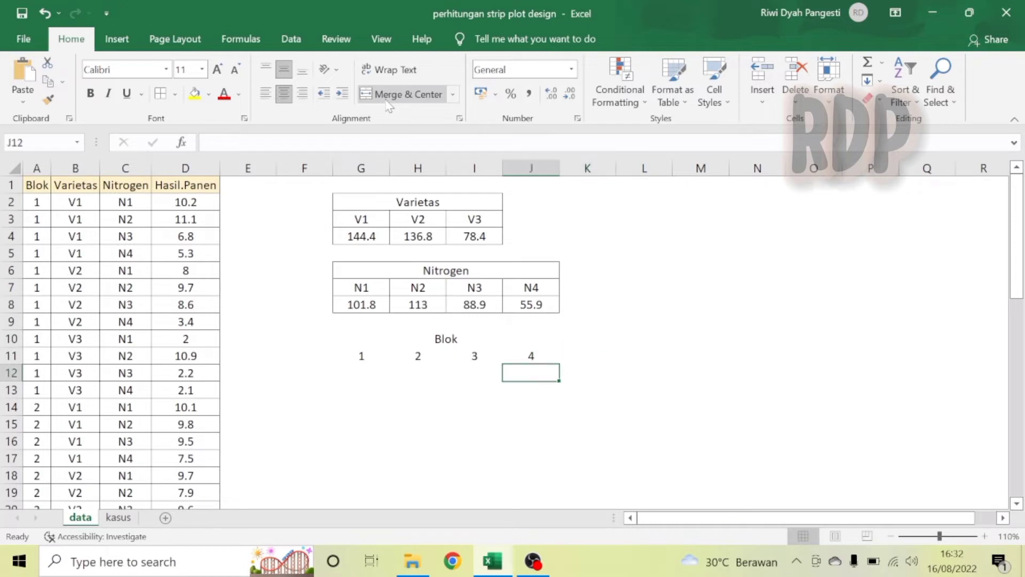
pyautogui.write('=sum')
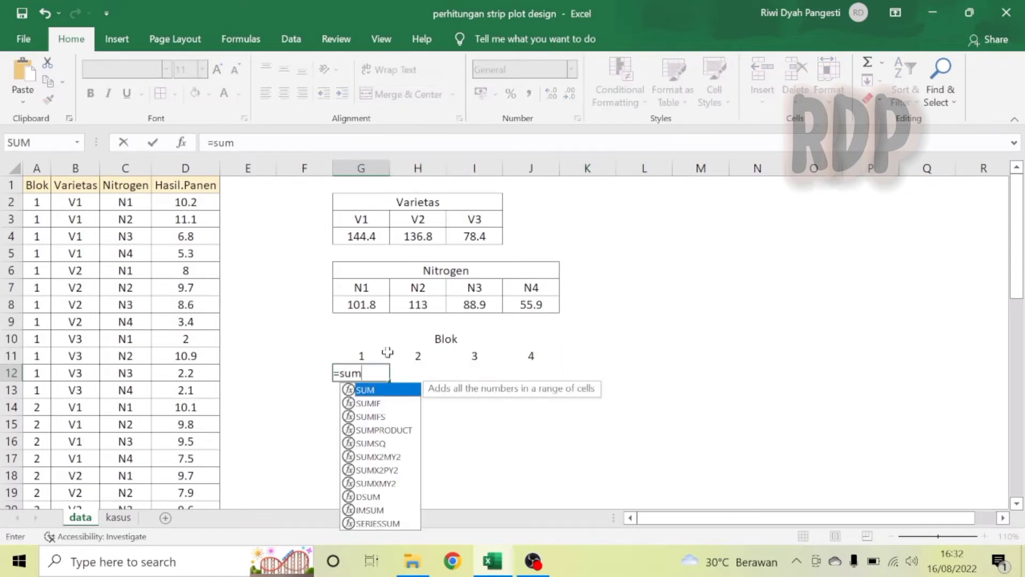
pyautogui.doubleClick(376, 416)
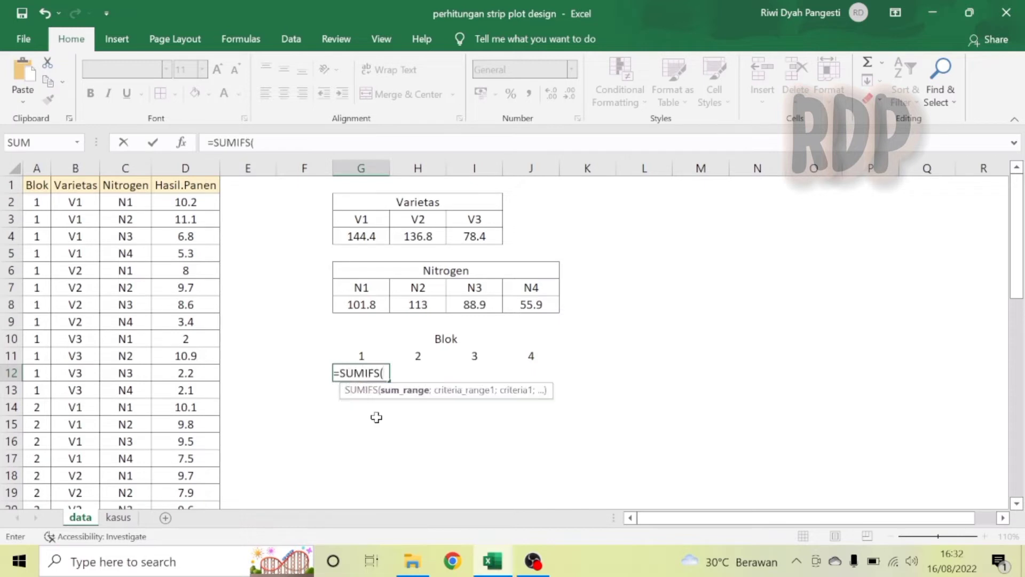
pyautogui.write('hasil')
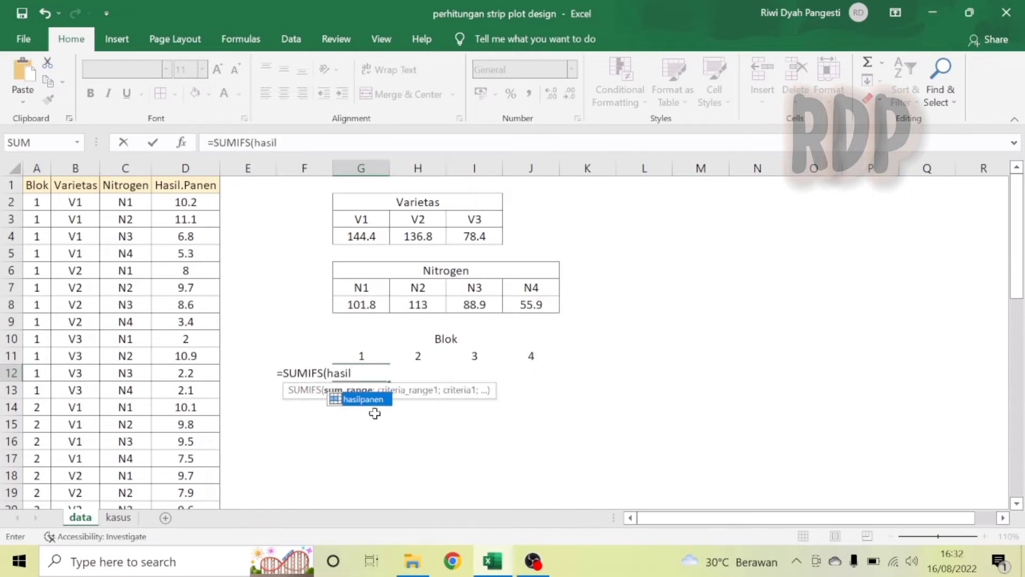
pyautogui.doubleClick(374, 404)
pyautogui.write(';blok')
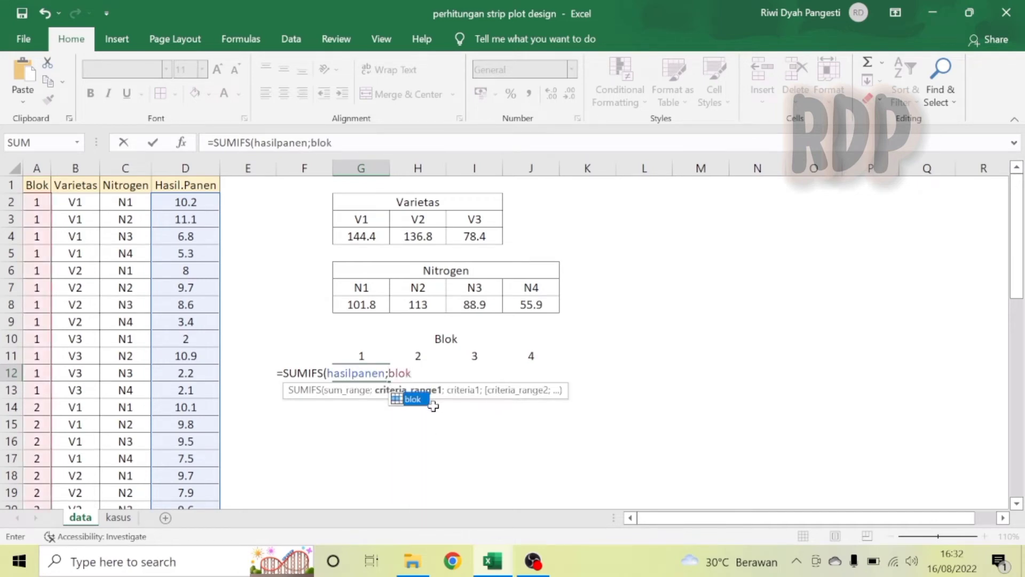
pyautogui.doubleClick(417, 400)
pyautogui.write(';')
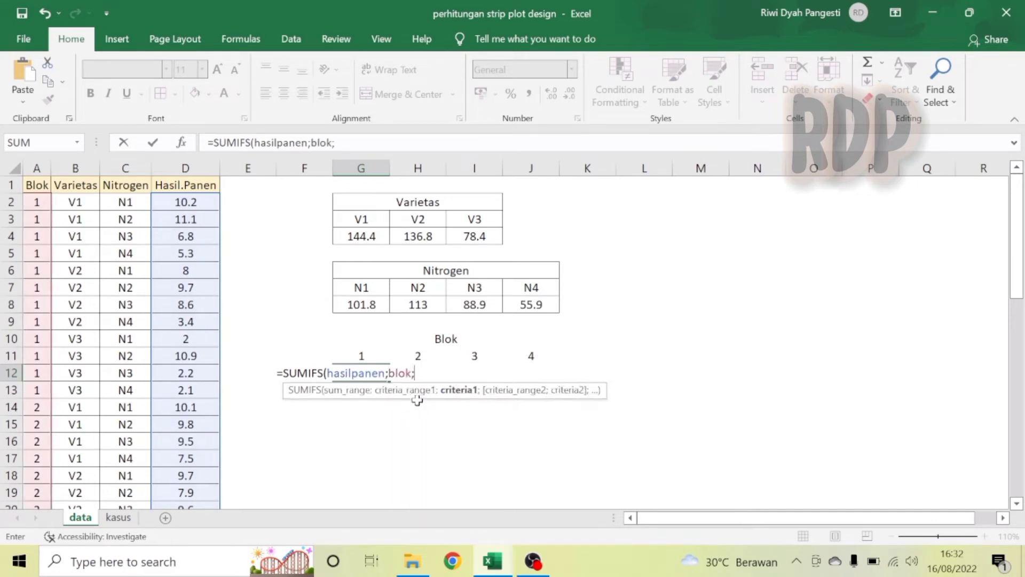
pyautogui.click(364, 353)
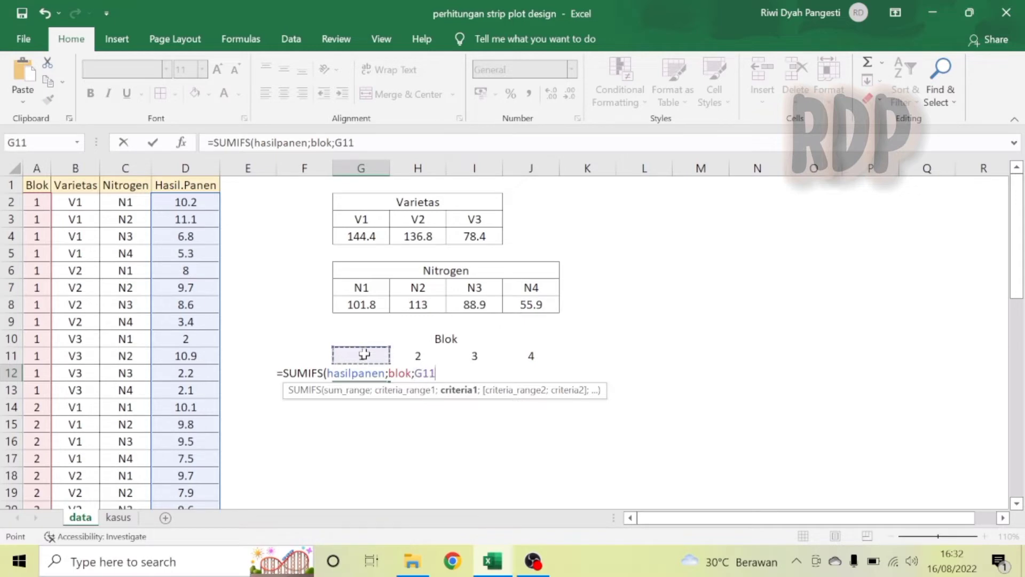
pyautogui.write(')')
pyautogui.hotkey('ctrl', 'Return')
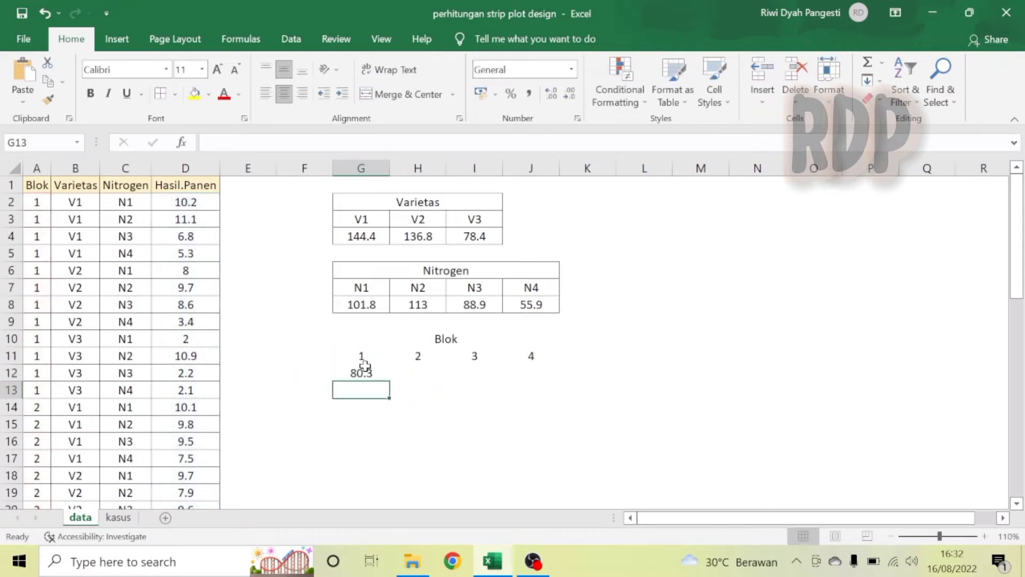
pyautogui.click(361, 372)
pyautogui.moveTo(390, 382); pyautogui.dragTo(534, 383)
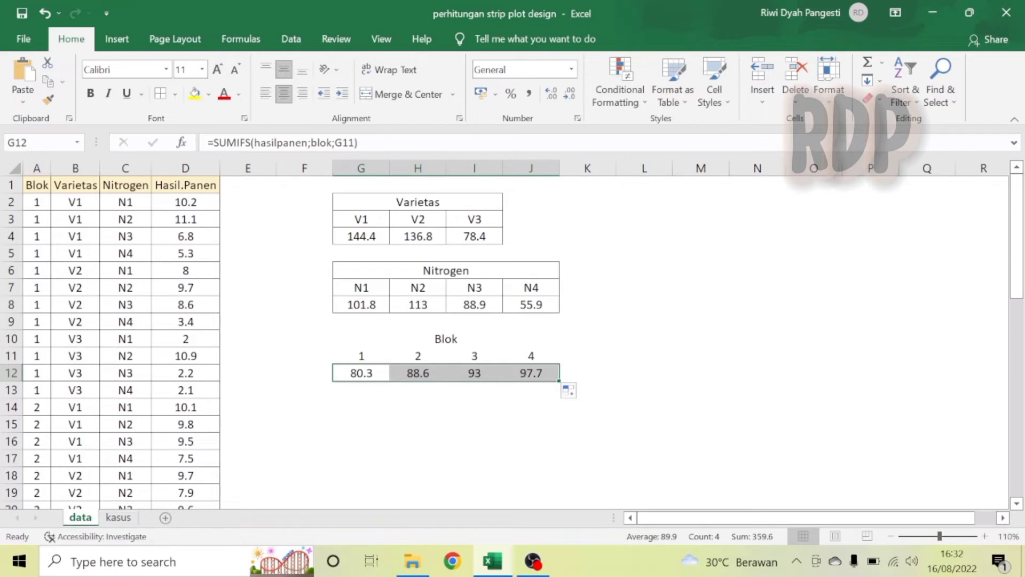
# Name the block totals range G12:J12 jumblok.
pyautogui.click(40, 143)
pyautogui.write('jumblok')
pyautogui.press('Return')
# Apply all borders to the Blok table G10:J12.
pyautogui.moveTo(407, 338); pyautogui.dragTo(413, 368)
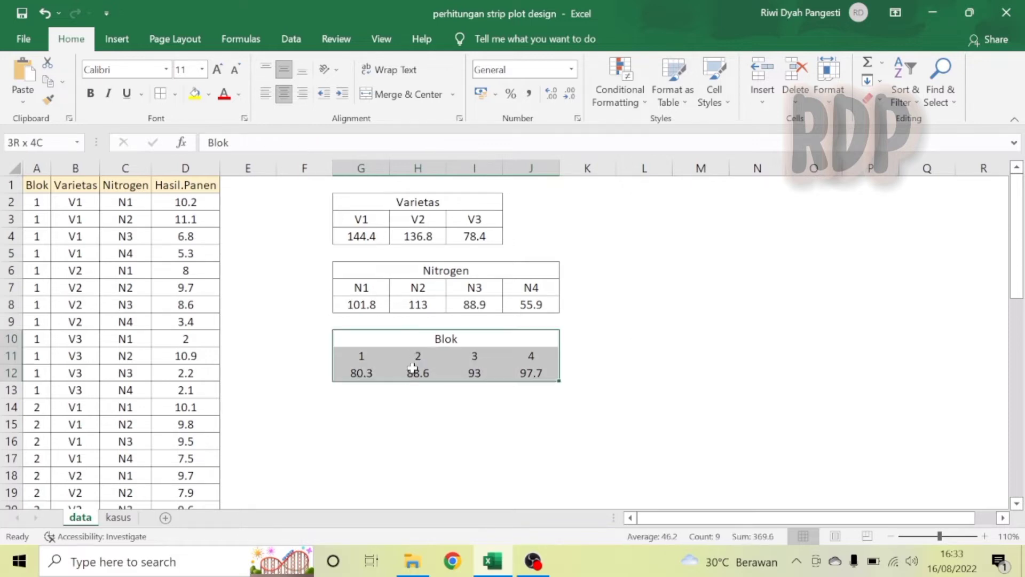
pyautogui.click(161, 95)
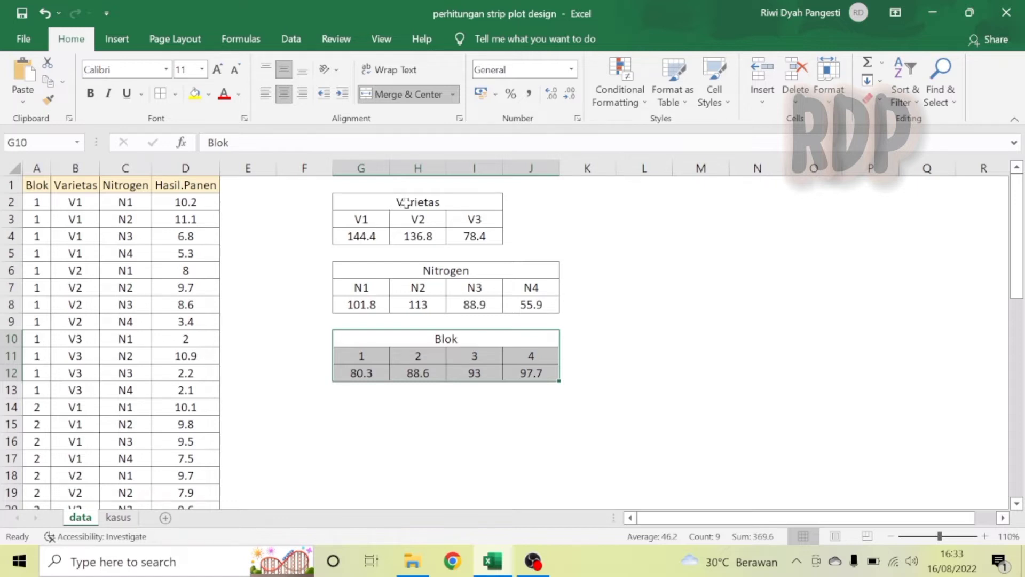
# Copy the Varietas heading and V1–V3 labels to H14:J15 as column headers of a new two-way table.
pyautogui.moveTo(406, 203); pyautogui.dragTo(425, 217)
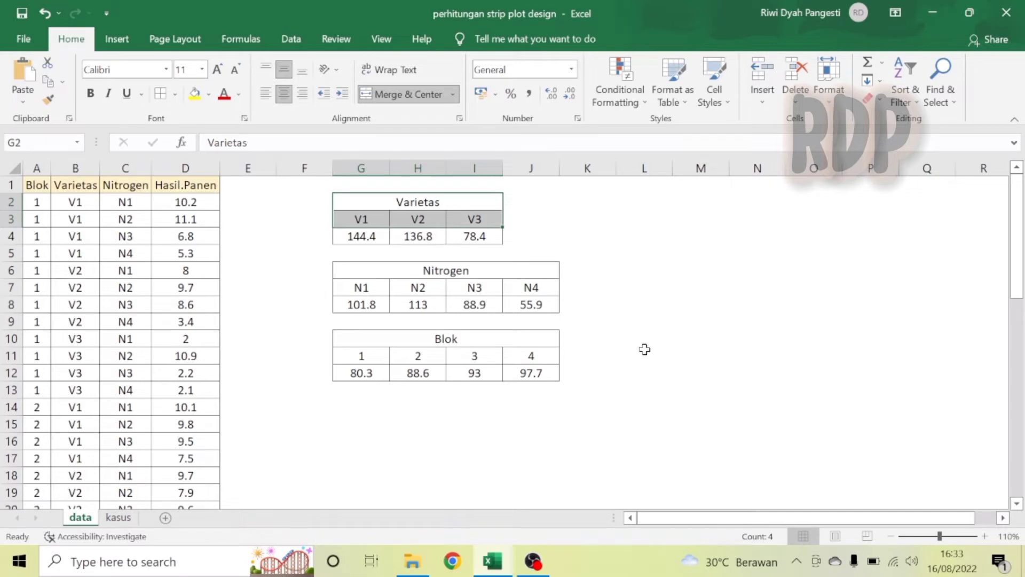
pyautogui.hotkey('ctrl', 'c')
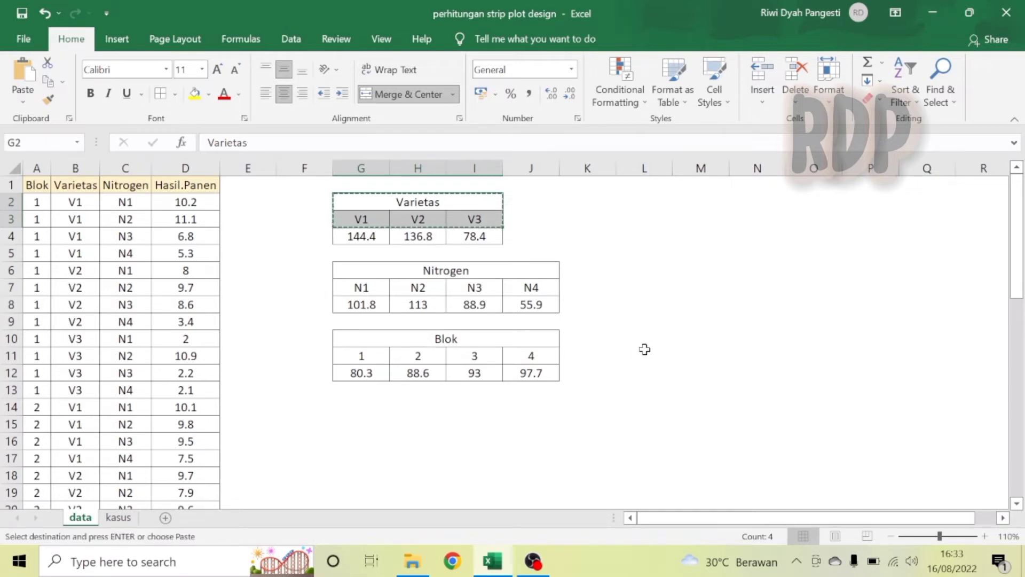
pyautogui.click(418, 409)
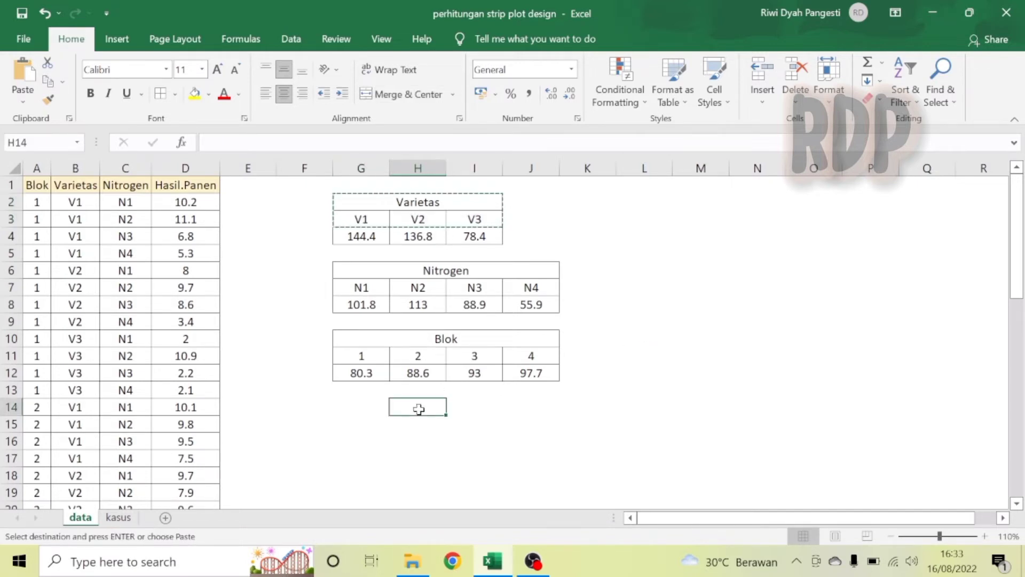
pyautogui.hotkey('ctrl', 'v')
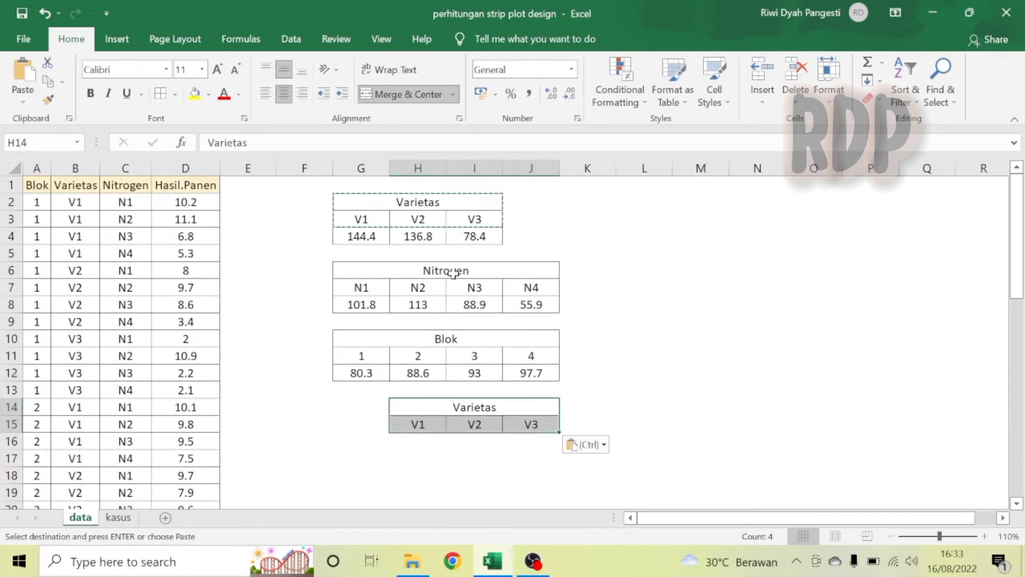
# Copy the Nitrogen heading and N1–N4 labels and paste them transposed at F16 as row headers.
pyautogui.moveTo(454, 274); pyautogui.dragTo(454, 286)
pyautogui.hotkey('ctrl', 'c')
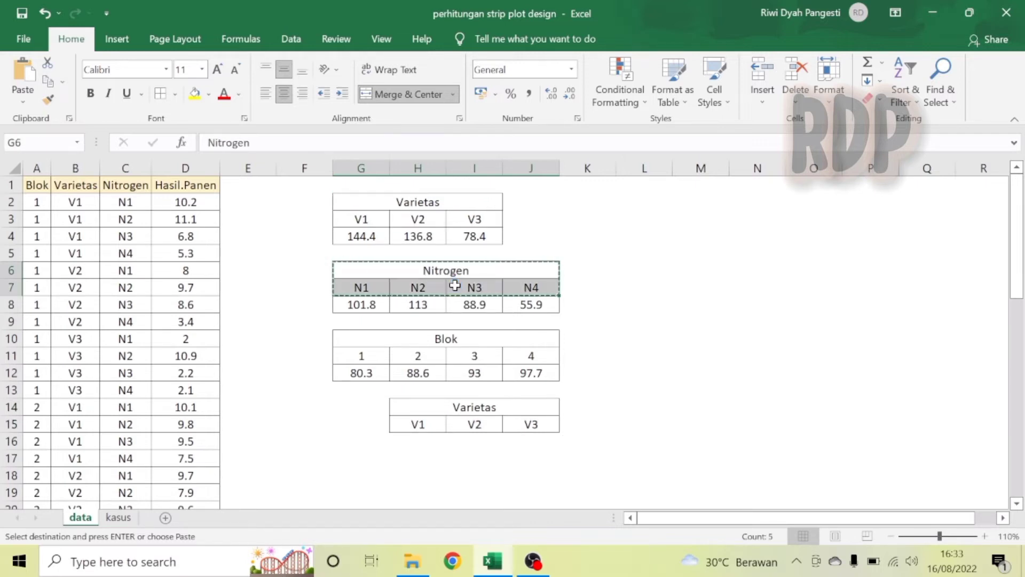
pyautogui.click(320, 438)
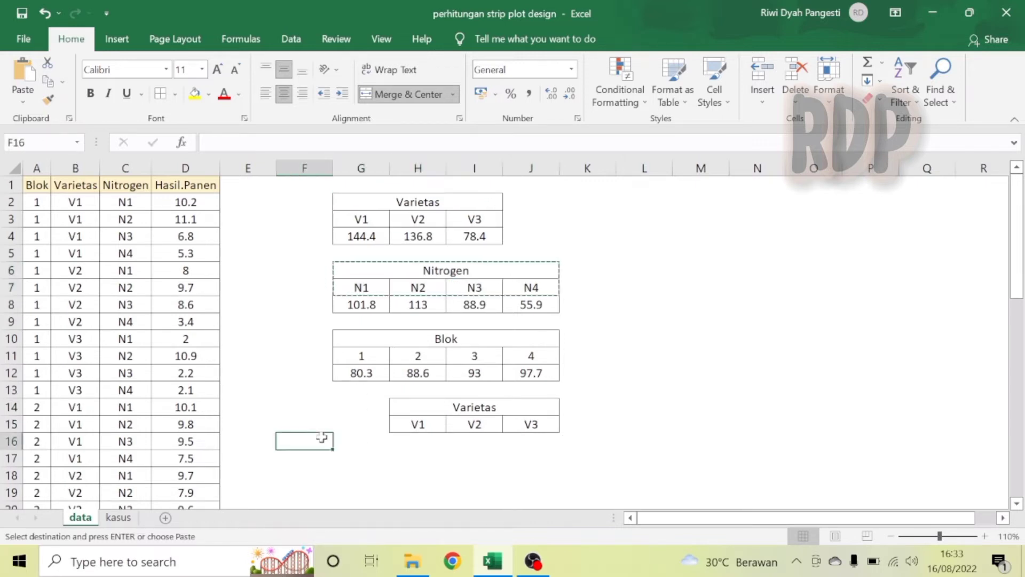
pyautogui.rightClick(323, 441)
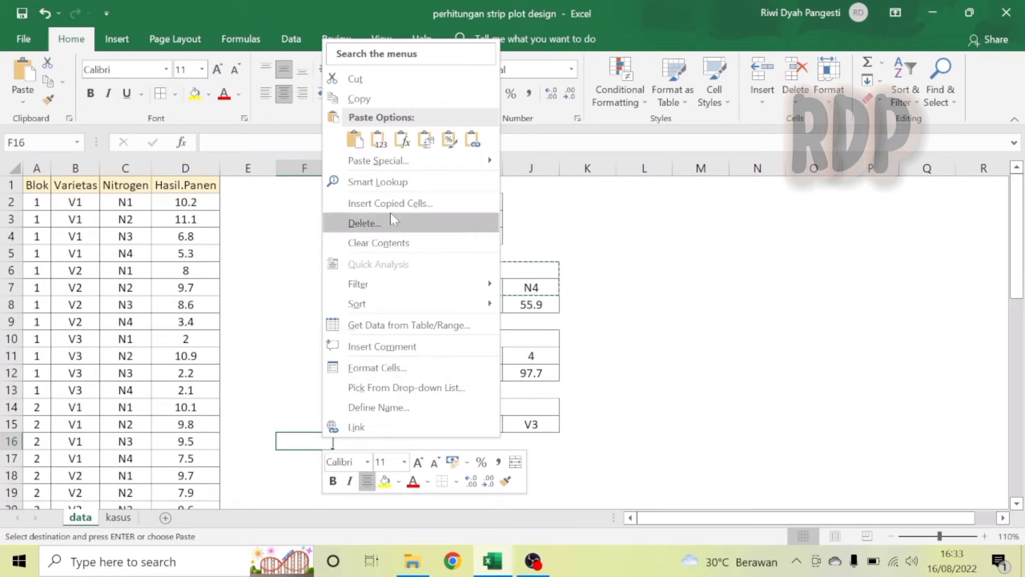
pyautogui.click(425, 140)
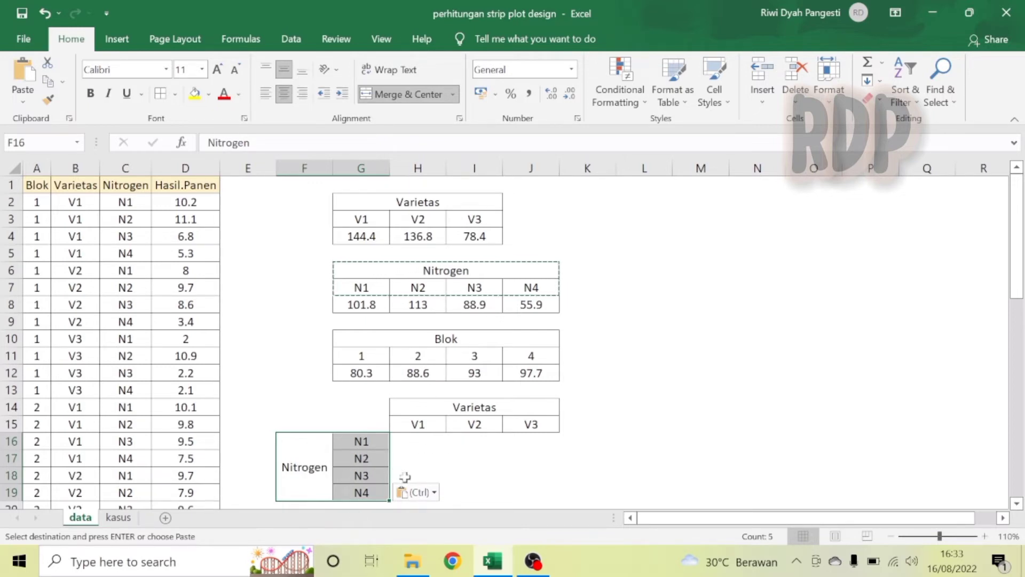
# Apply all borders to the two-way table's value area H16:J19.
pyautogui.moveTo(420, 438); pyautogui.dragTo(534, 490)
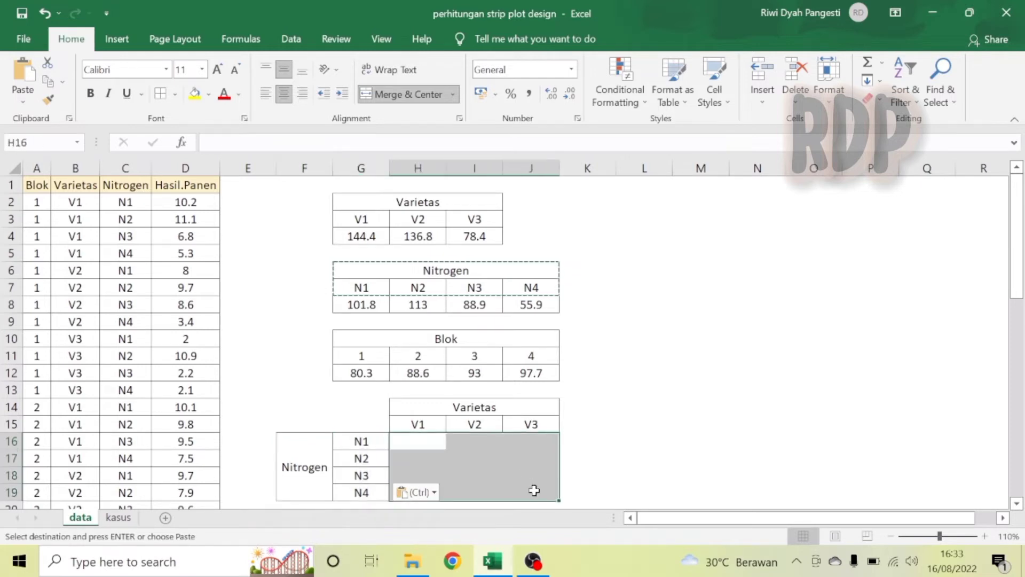
pyautogui.click(163, 98)
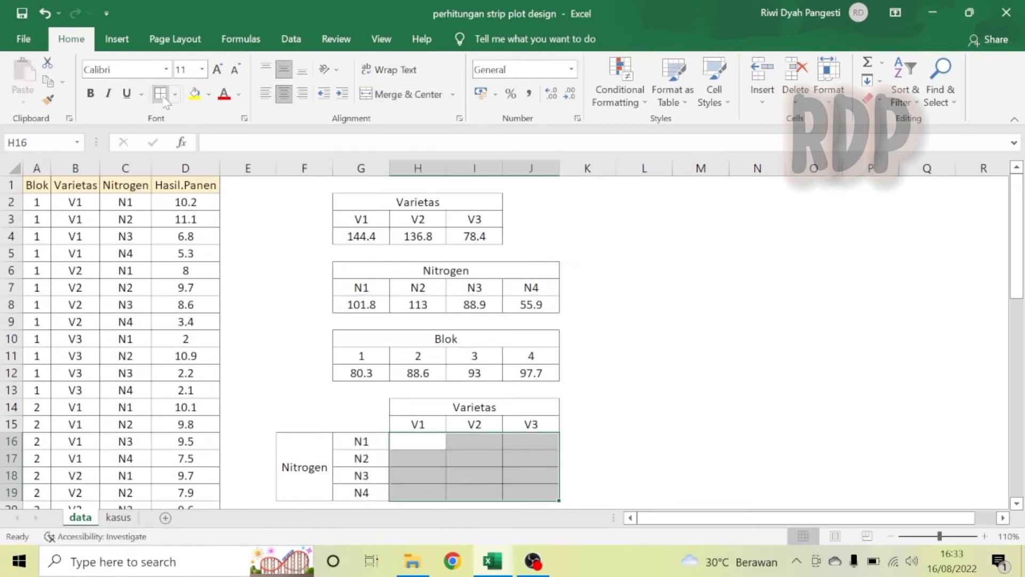
# In H16, begin a SUMIFS formula using hasilpanen as the sum range and varietas as the first criteria range.
pyautogui.click(1017, 504)
pyautogui.click(1017, 504)
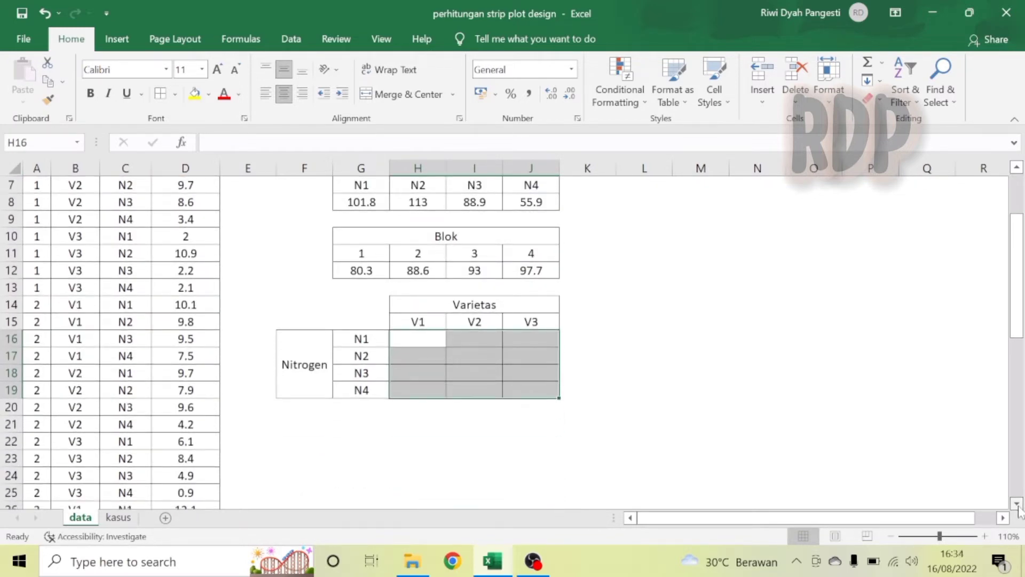
pyautogui.click(425, 342)
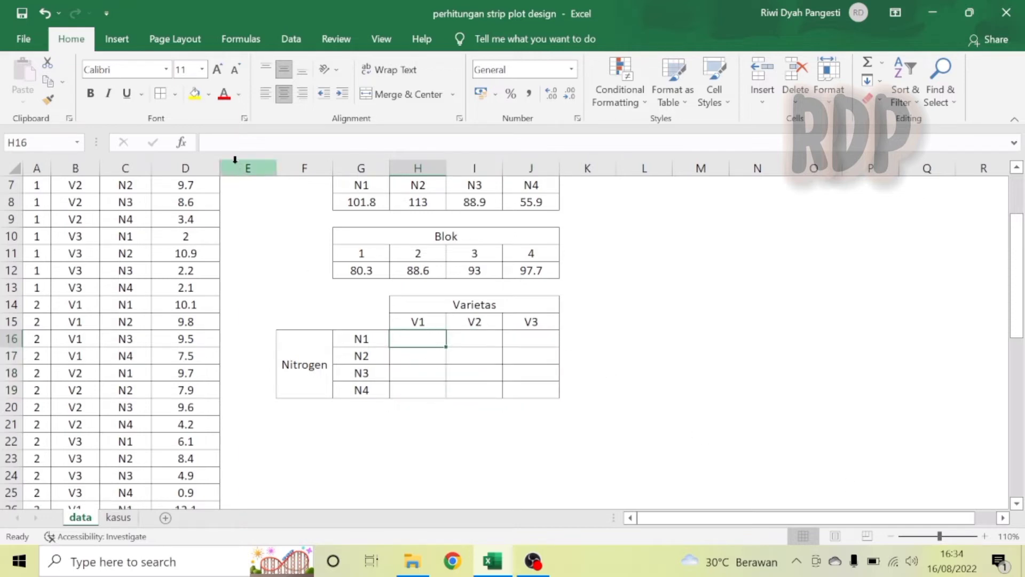
pyautogui.click(223, 142)
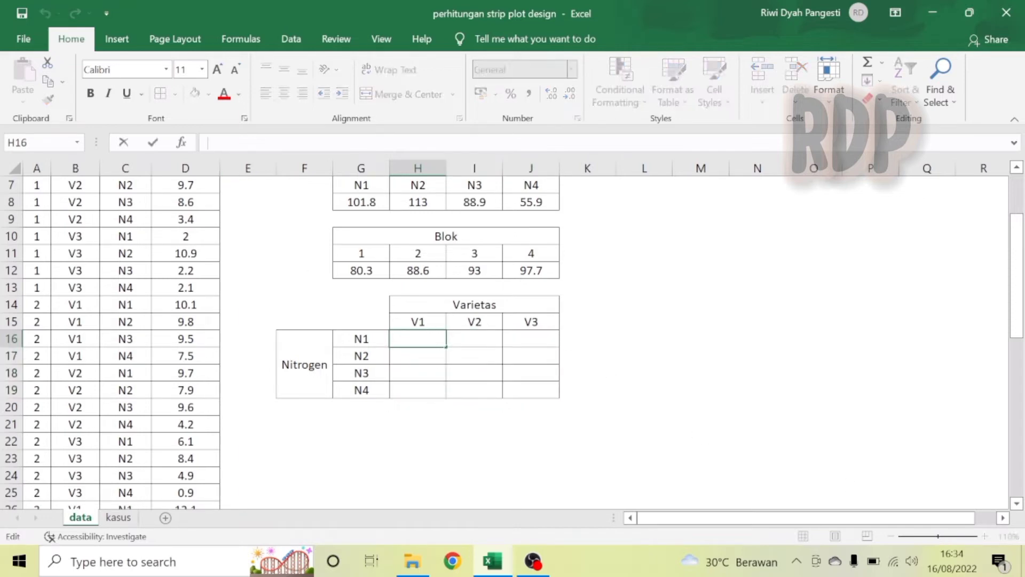
pyautogui.write('=sum')
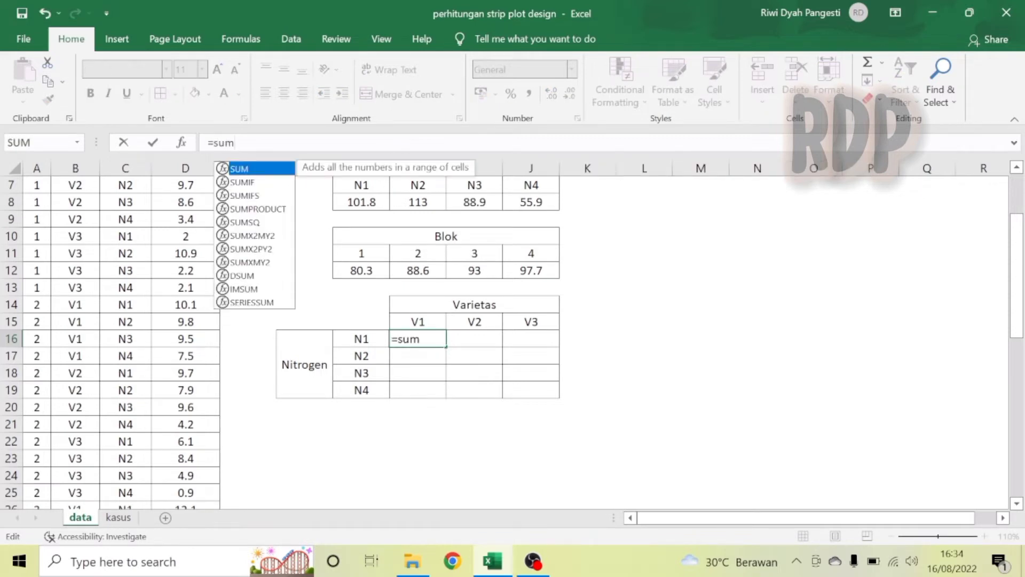
pyautogui.doubleClick(251, 196)
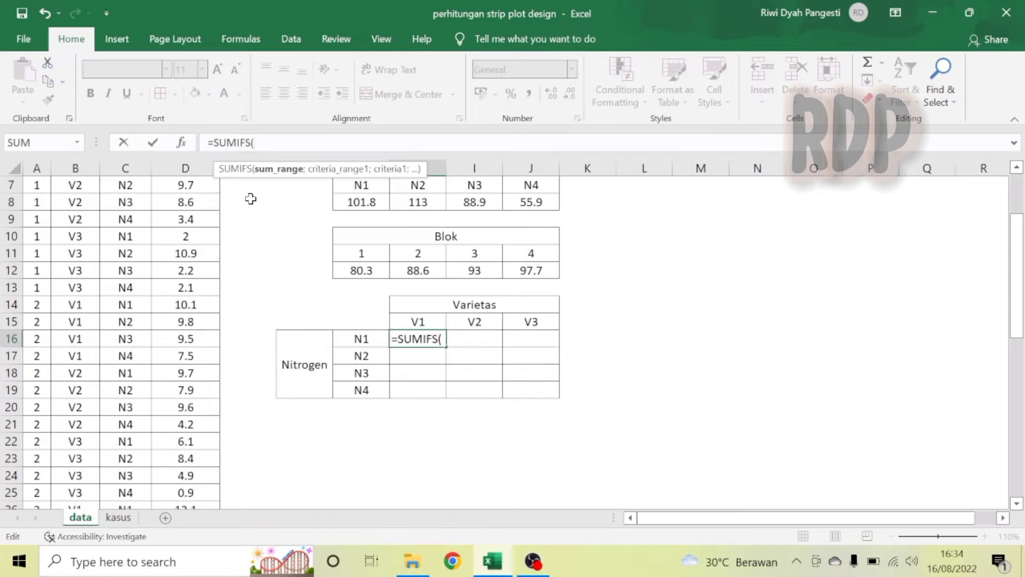
pyautogui.write('hasil')
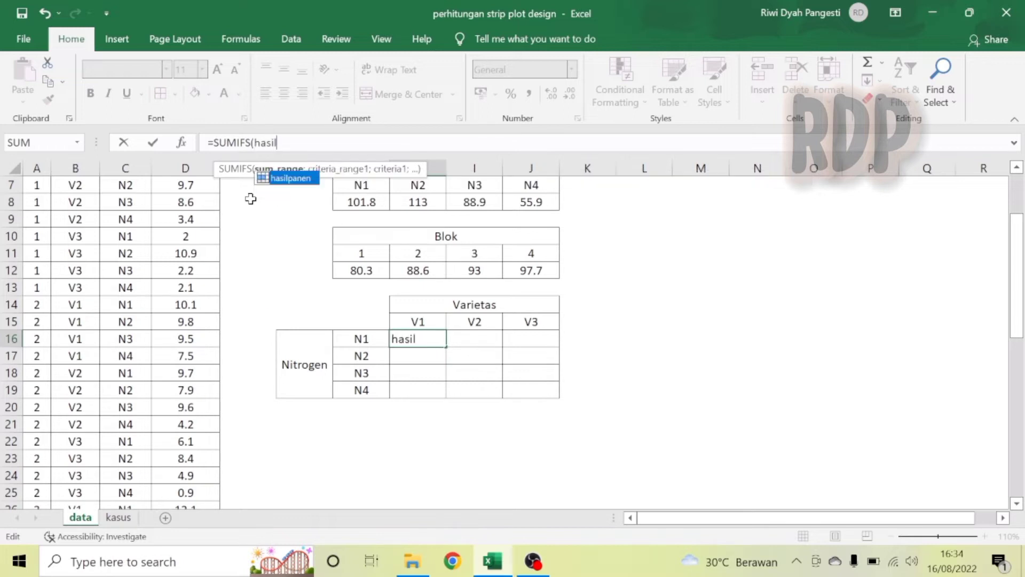
pyautogui.doubleClick(291, 179)
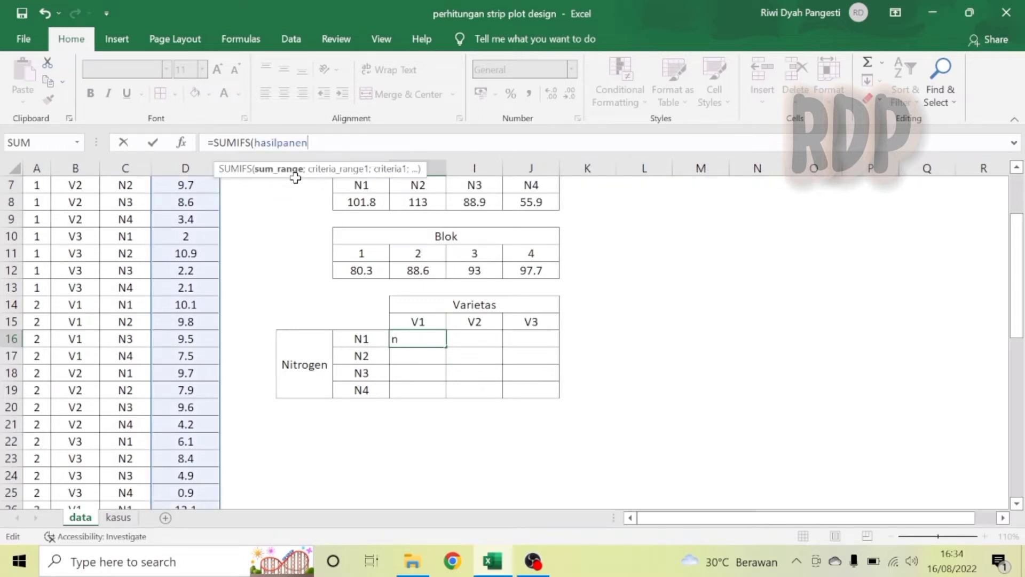
pyautogui.write(';var')
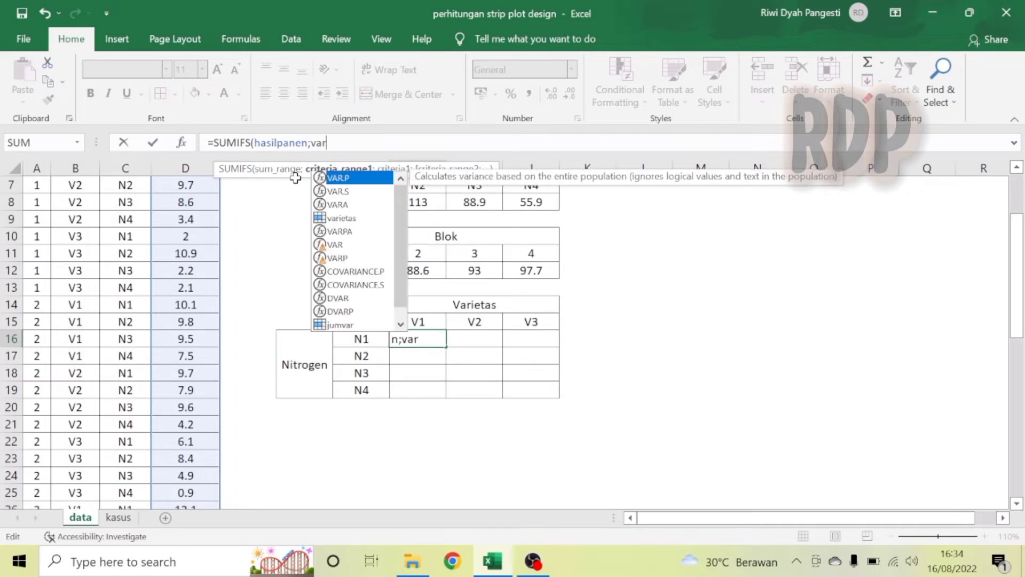
pyautogui.doubleClick(343, 218)
pyautogui.write(';')
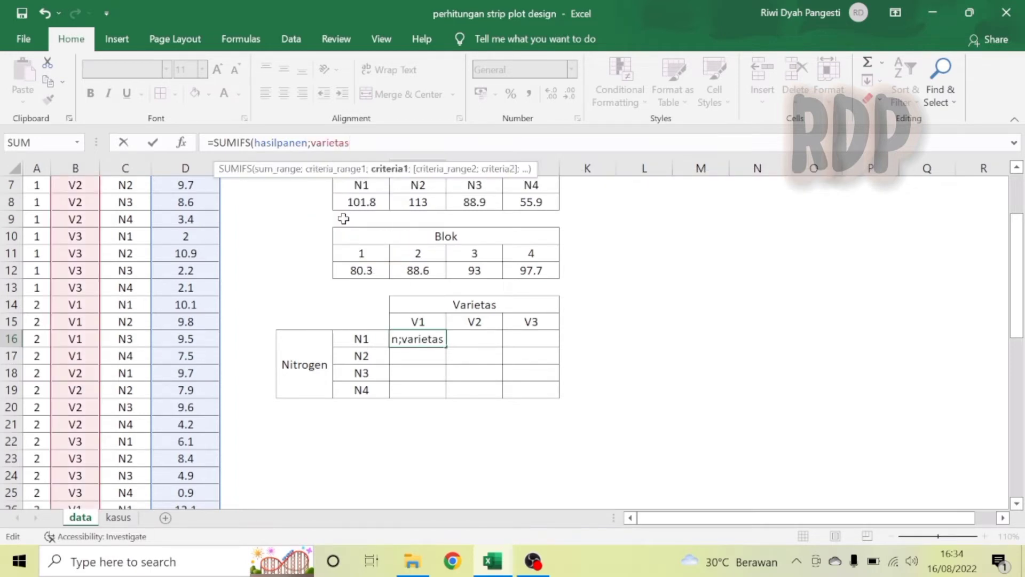
# Complete the formula with criteria H$15, criteria range nitrogen and criteria $G16, and enter it.
pyautogui.click(426, 322)
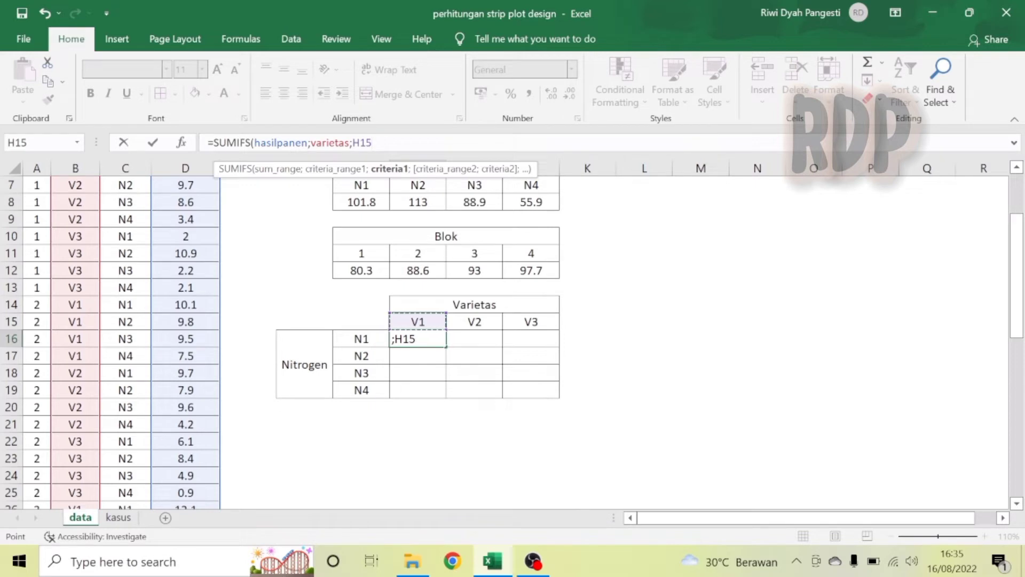
pyautogui.press('F4')
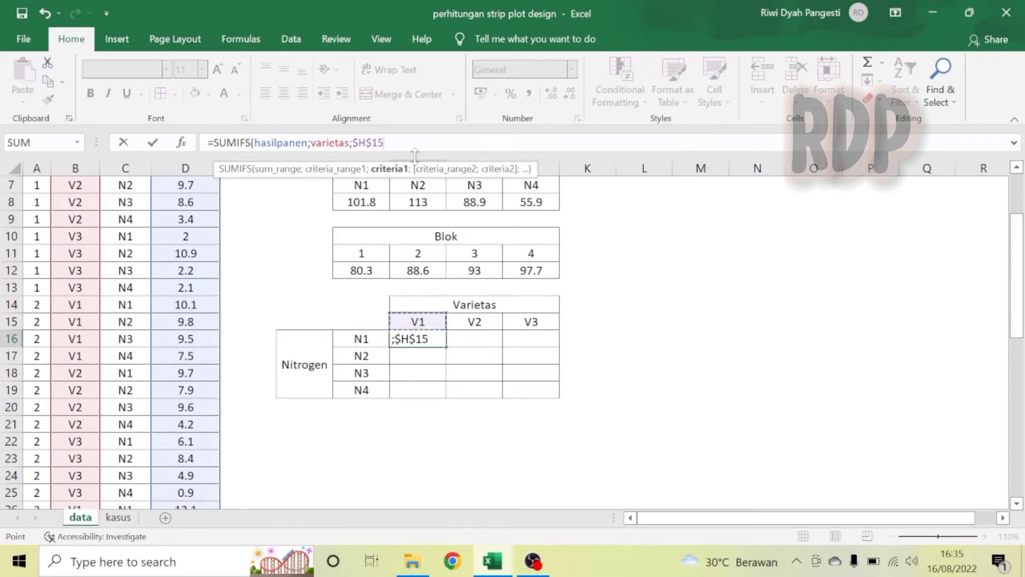
pyautogui.click(359, 143)
pyautogui.press('BackSpace')
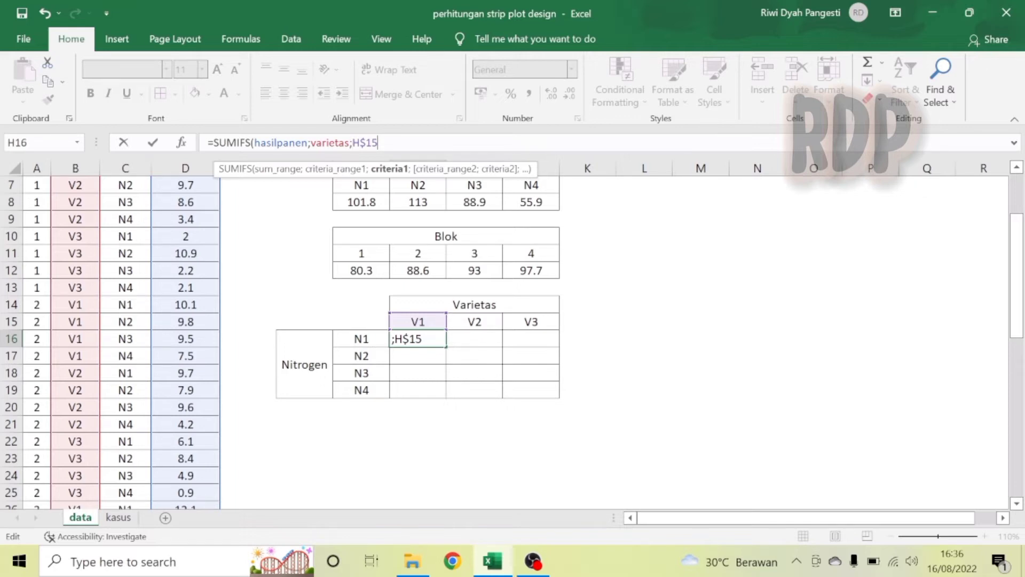
pyautogui.write(';')
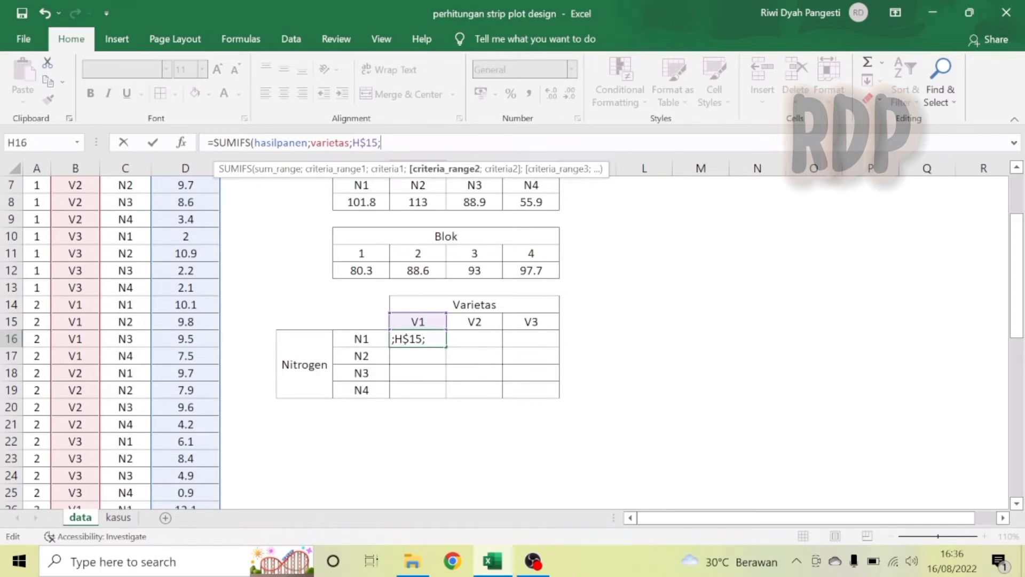
pyautogui.write('nitr')
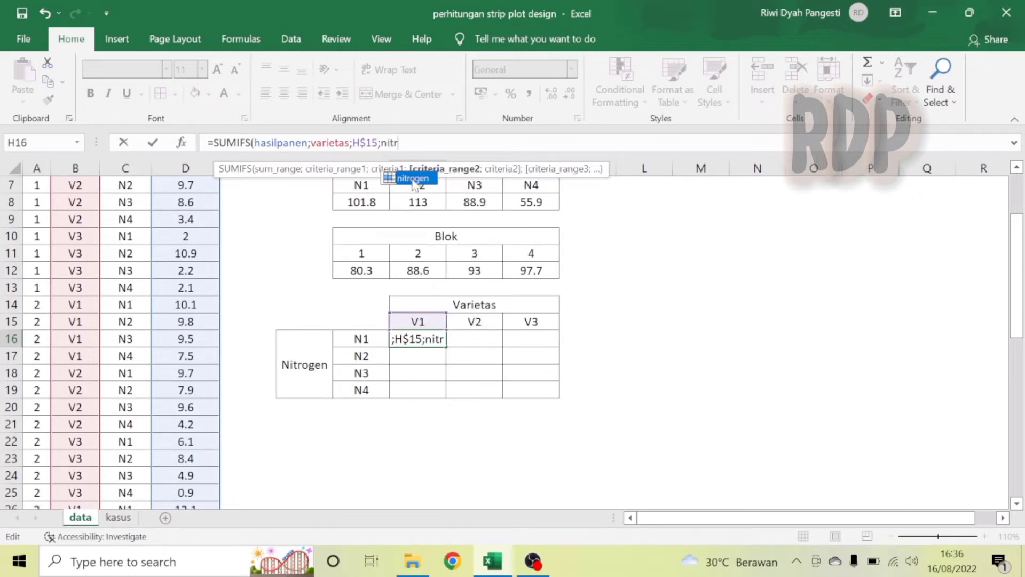
pyautogui.doubleClick(413, 179)
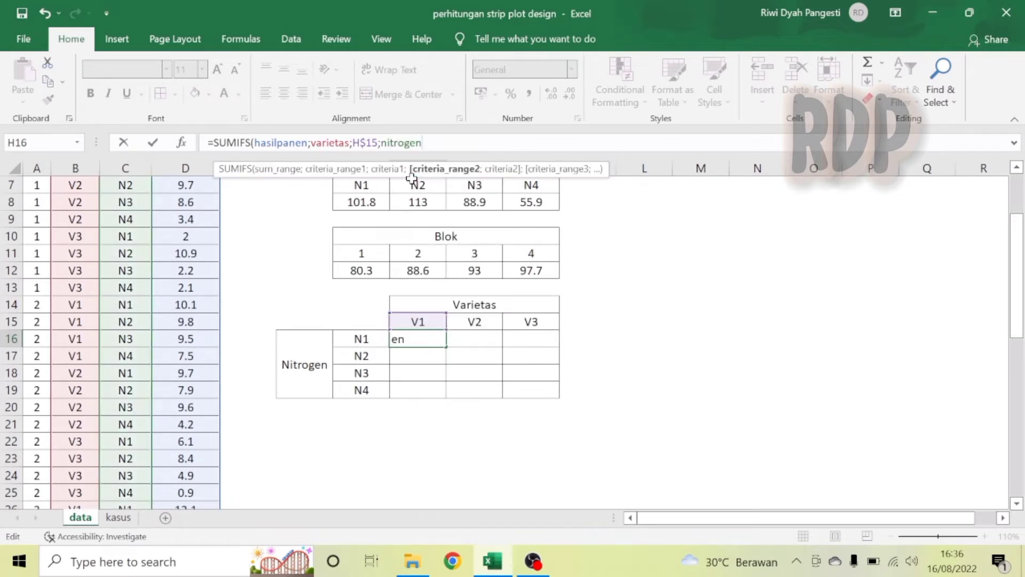
pyautogui.write(';')
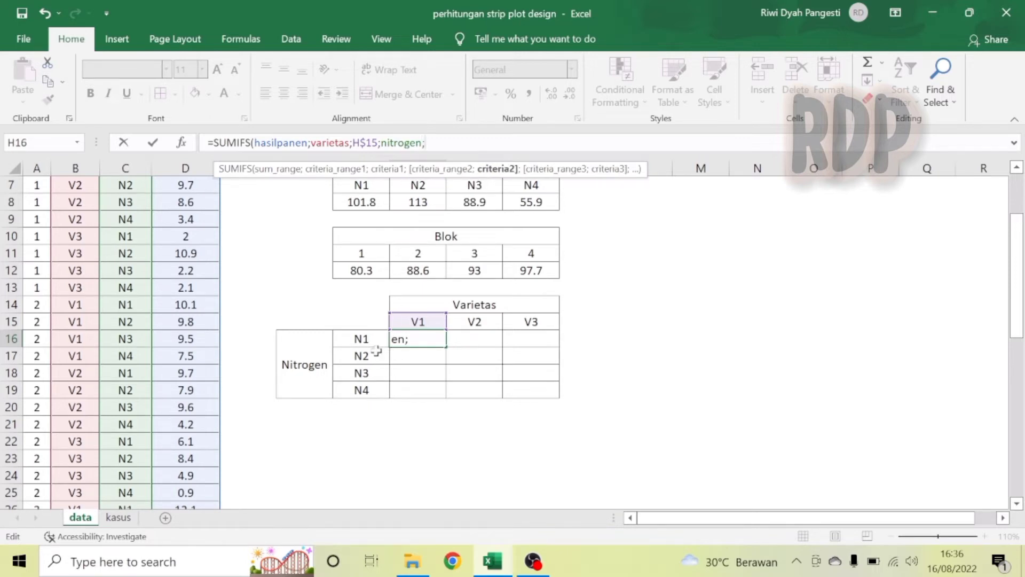
pyautogui.click(360, 339)
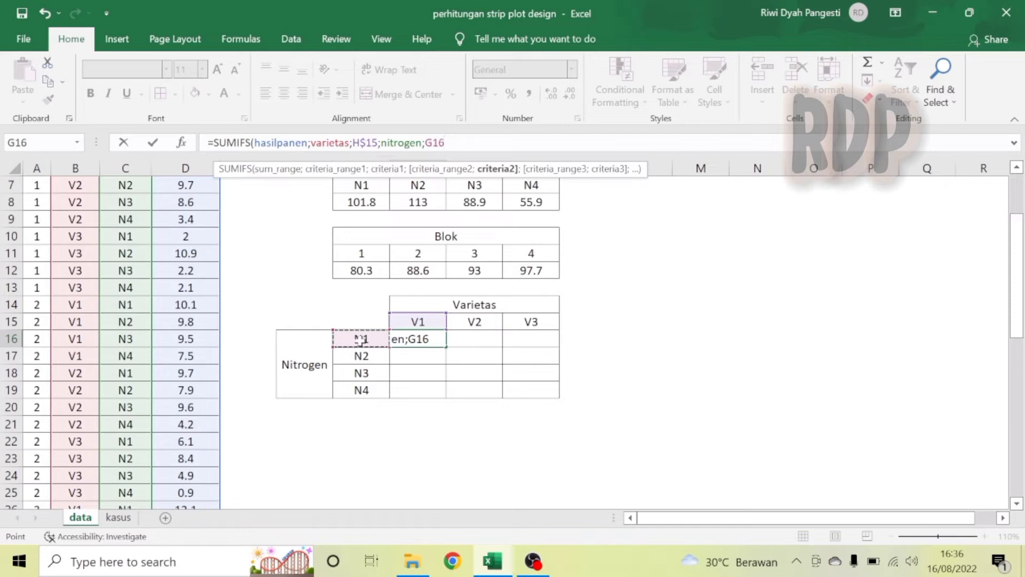
pyautogui.press('F4')
pyautogui.write(')')
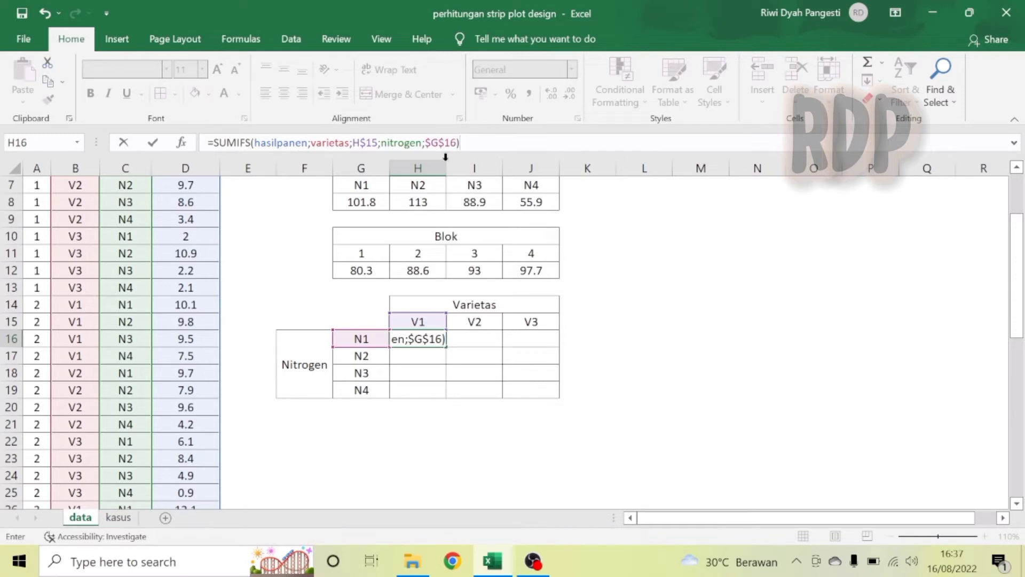
pyautogui.press('F2')
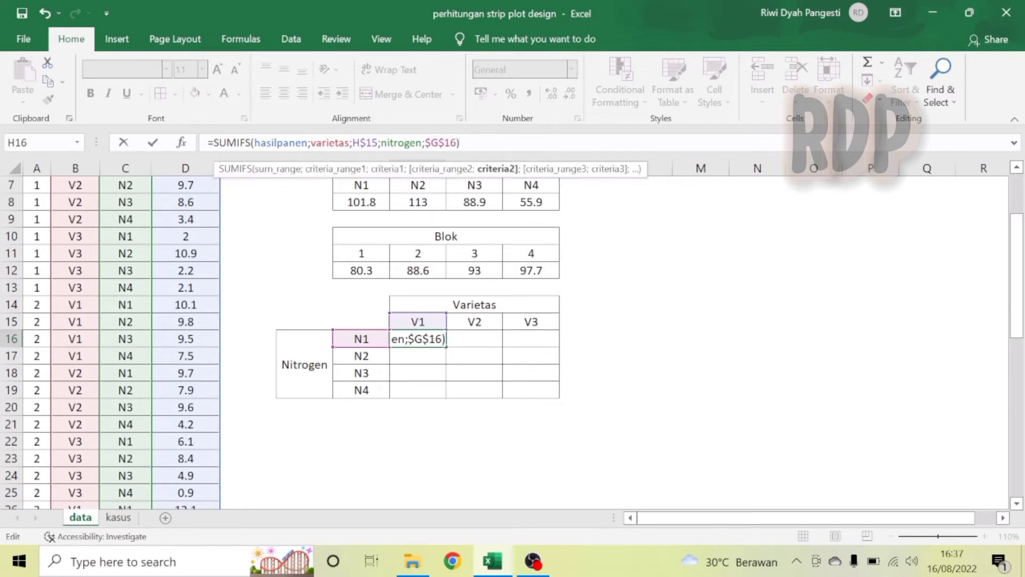
pyautogui.press('BackSpace')
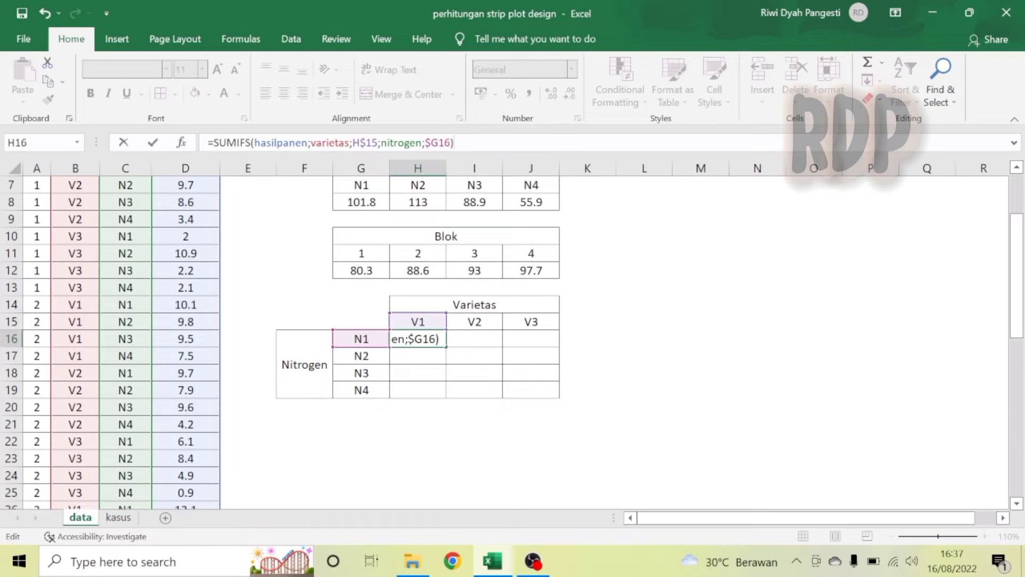
pyautogui.press('Return')
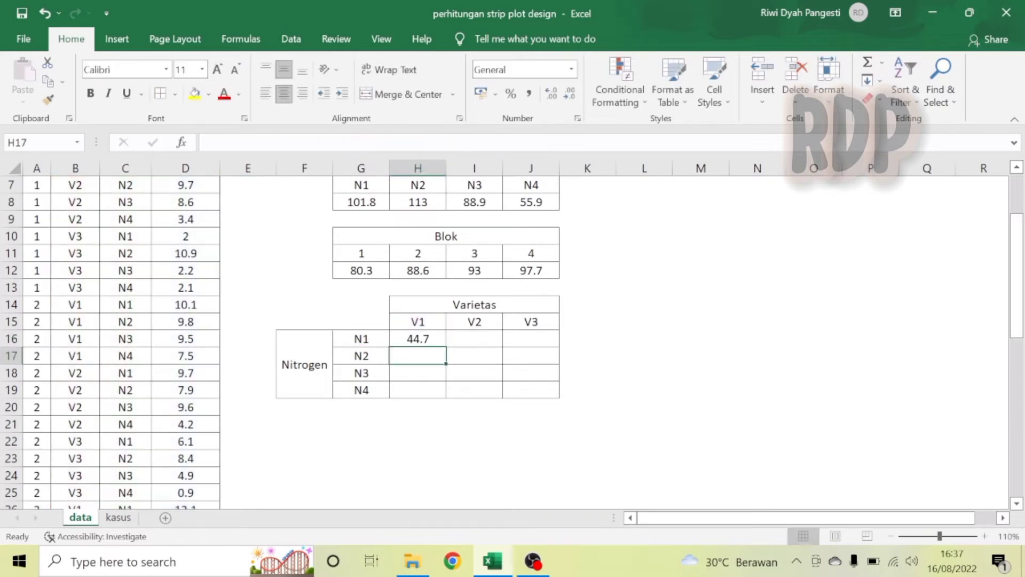
# Fill the SUMIFS formula from H16 across the whole H16:J19 variety-by-nitrogen table.
pyautogui.click(428, 340)
pyautogui.moveTo(446, 347); pyautogui.dragTo(556, 394)
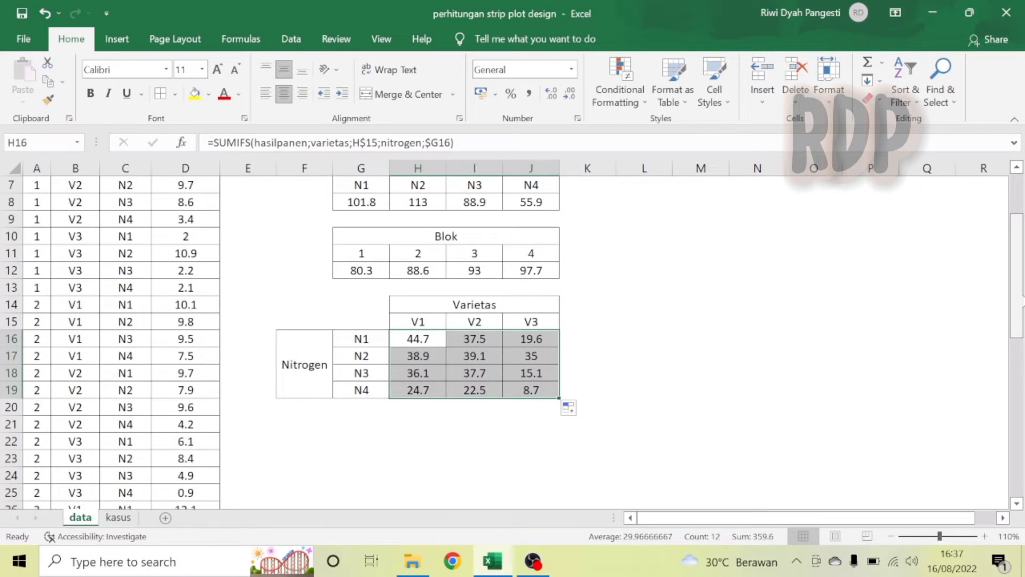
# Copy the Varietas heading and V1–V3 labels to H21:J22 as column headers of a new block-by-variety table.
pyautogui.moveTo(1020, 302); pyautogui.dragTo(1022, 247)
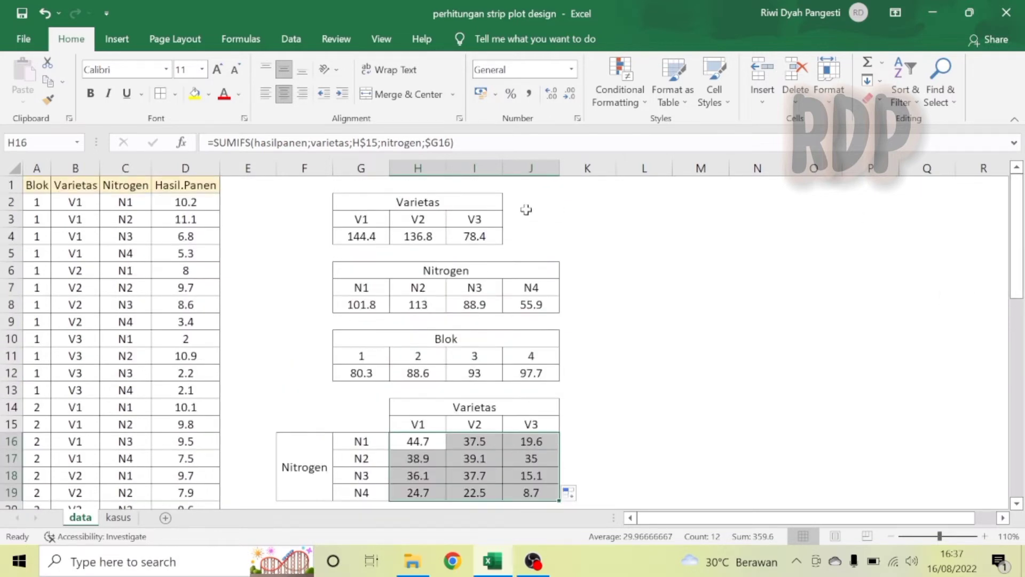
pyautogui.moveTo(430, 196); pyautogui.dragTo(437, 218)
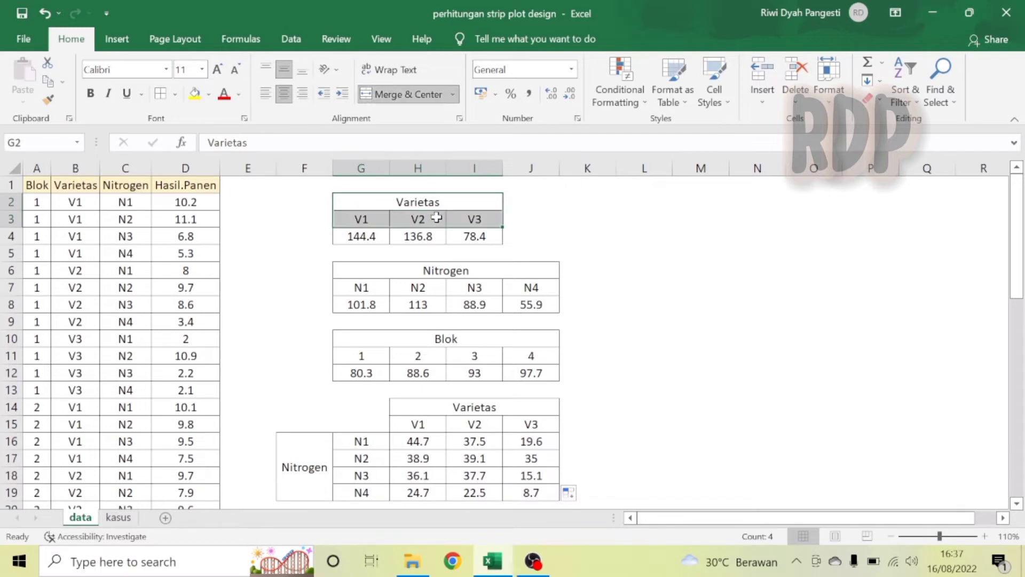
pyautogui.hotkey('ctrl', 'c')
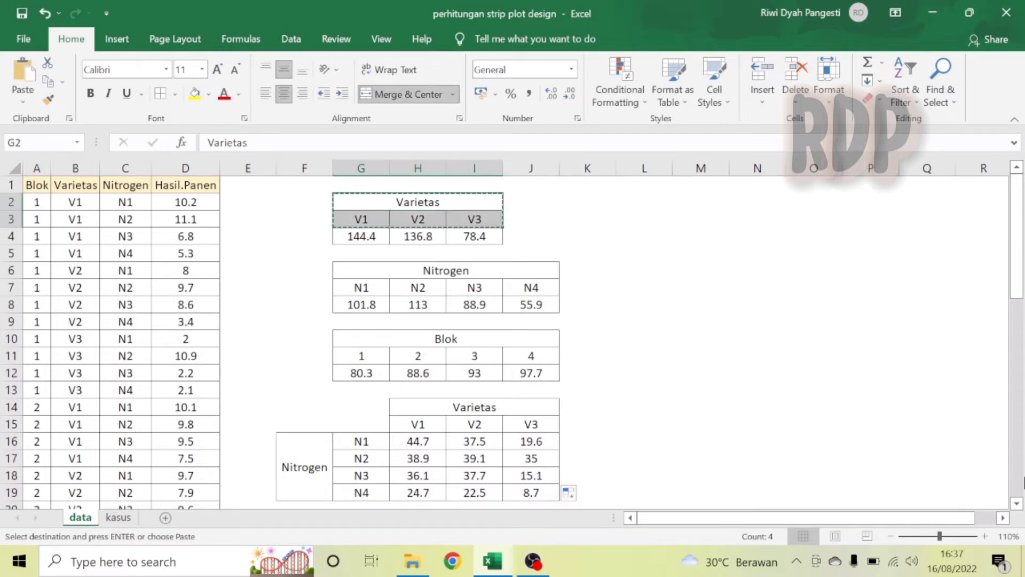
pyautogui.scroll(-2, 623, 434)
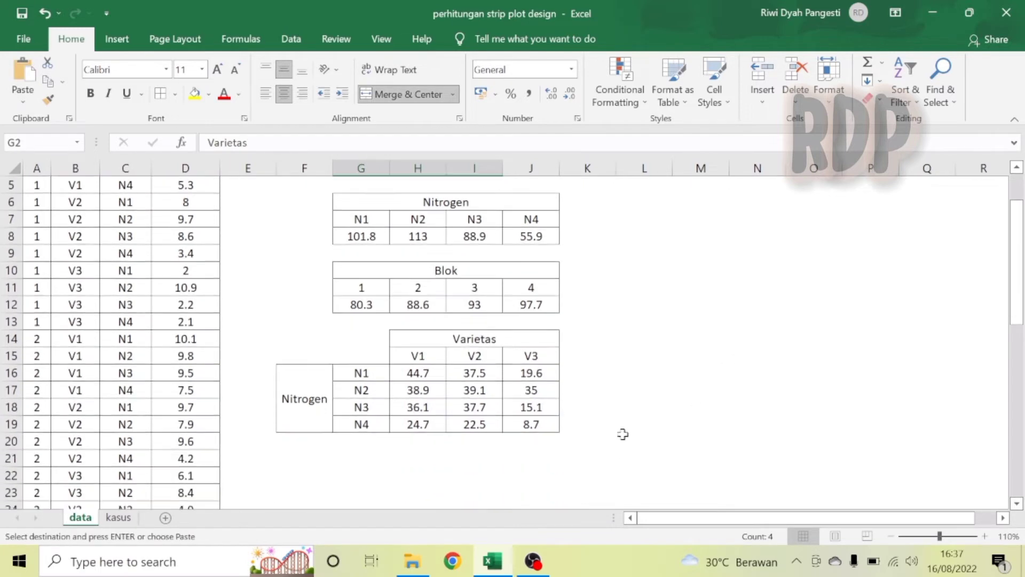
pyautogui.click(415, 458)
pyautogui.hotkey('ctrl', 'v')
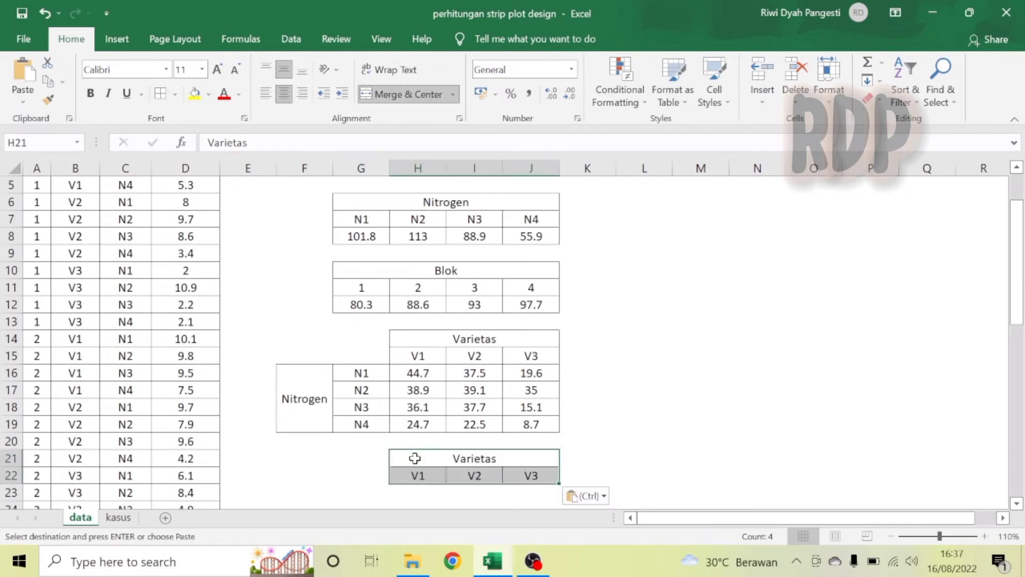
# Copy the Blok heading and 1–4 labels and paste them transposed at F23 as row headers.
pyautogui.moveTo(450, 270); pyautogui.dragTo(454, 280)
pyautogui.hotkey('ctrl', 'c')
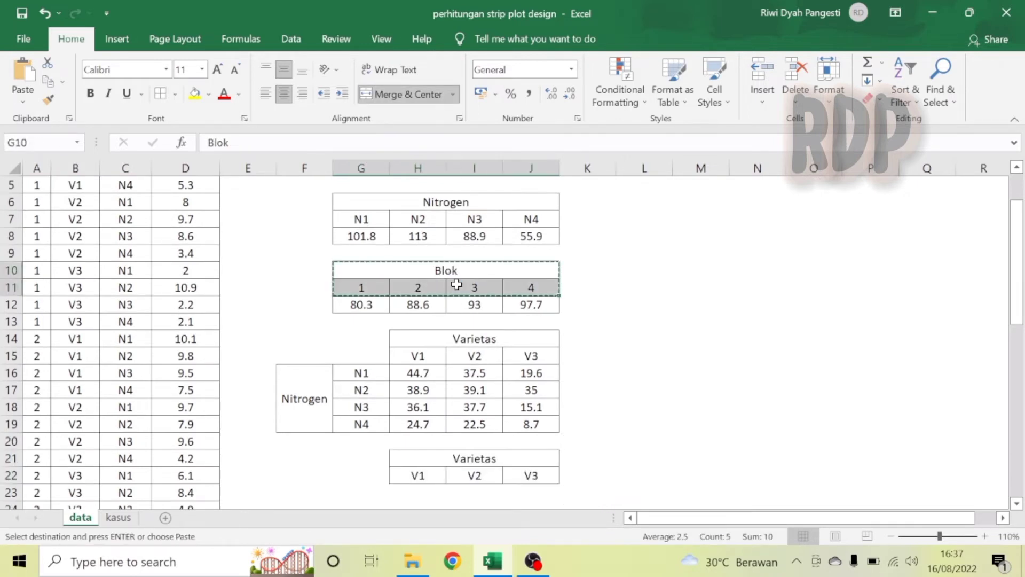
pyautogui.click(304, 491)
pyautogui.rightClick(303, 492)
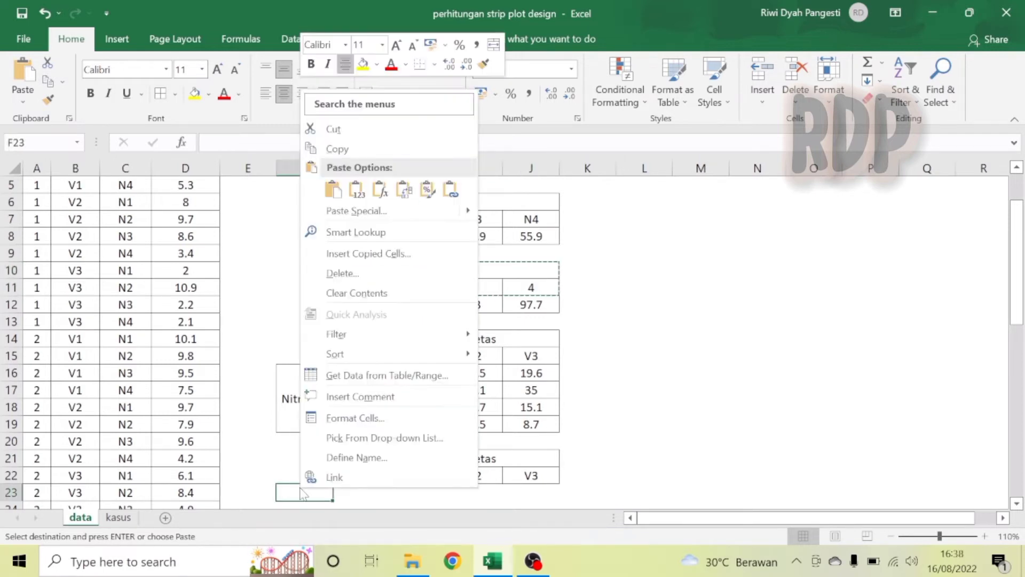
pyautogui.click(406, 198)
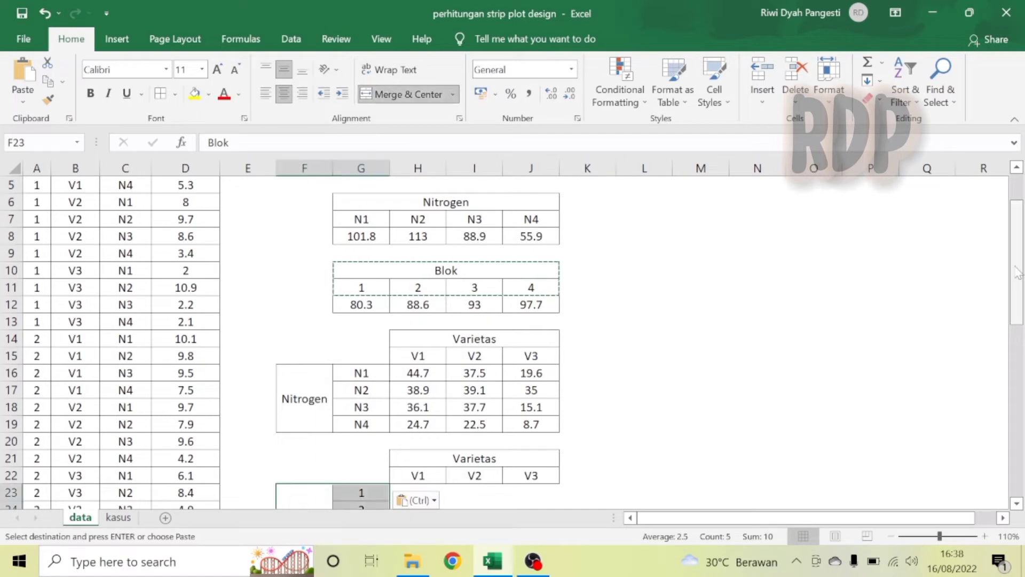
# Apply all borders to the new table's value area H23:J26.
pyautogui.moveTo(1017, 272); pyautogui.dragTo(1019, 319)
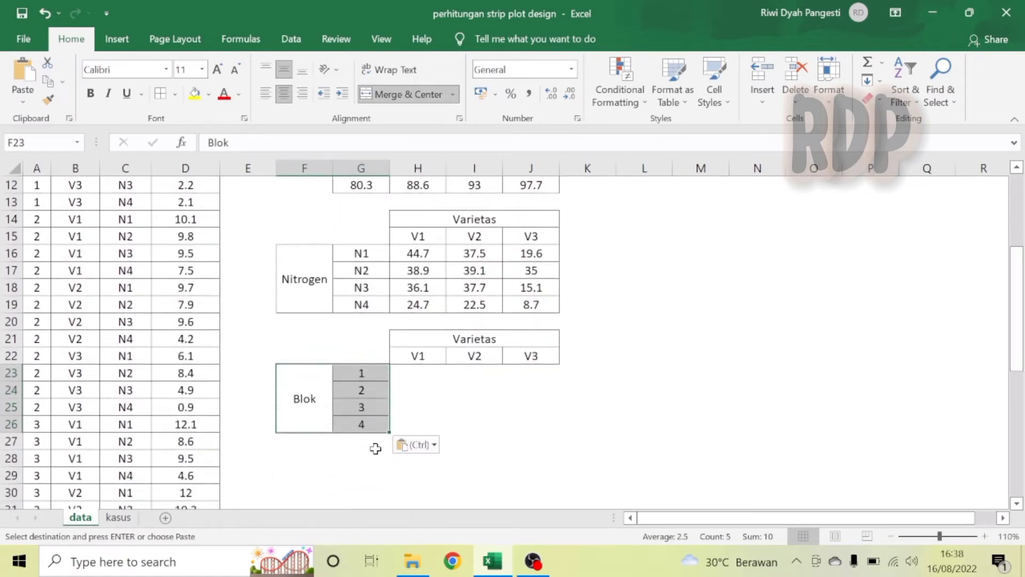
pyautogui.moveTo(410, 377); pyautogui.dragTo(520, 425)
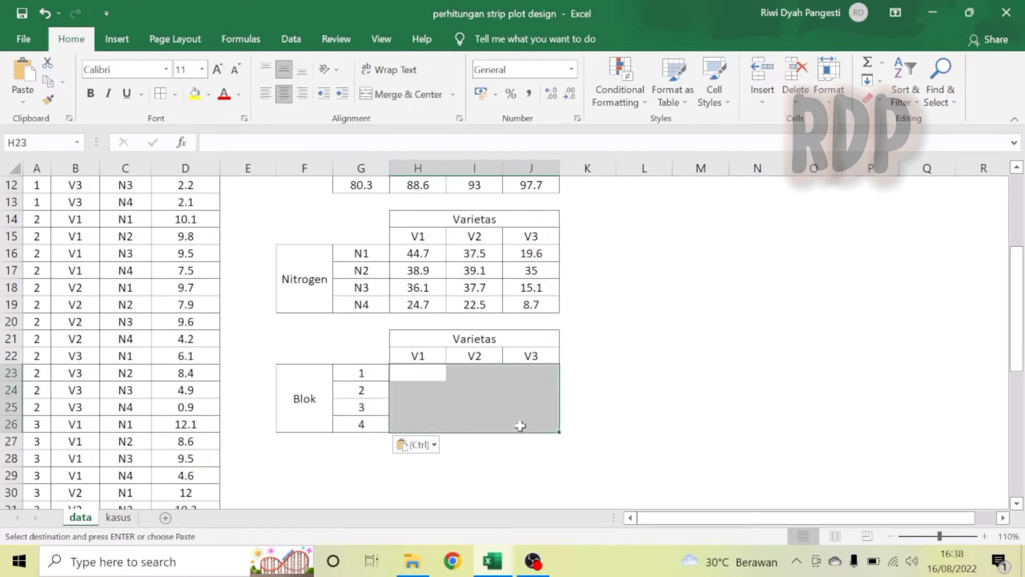
pyautogui.click(161, 95)
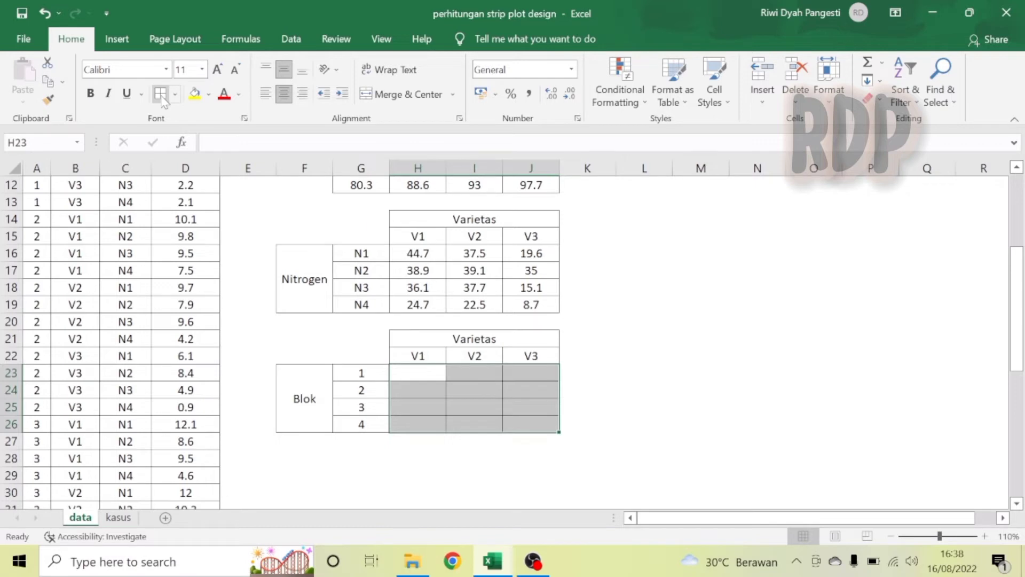
# Enter the formula =SUMIFS(hasilpanen;varietas;H$22;blok;$G23) in H23 to total yield for block 1, variety V1.
pyautogui.click(433, 373)
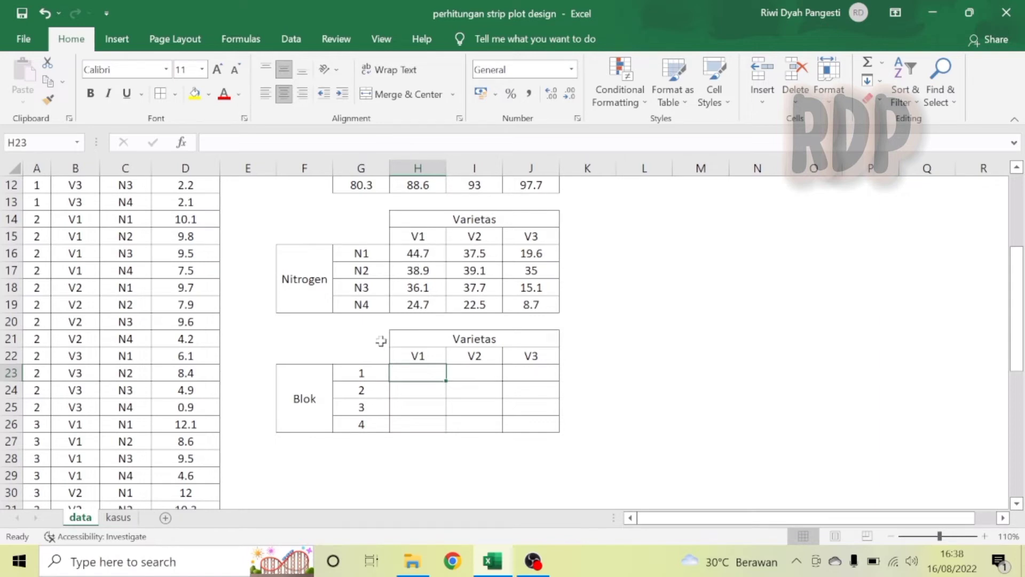
pyautogui.click(238, 140)
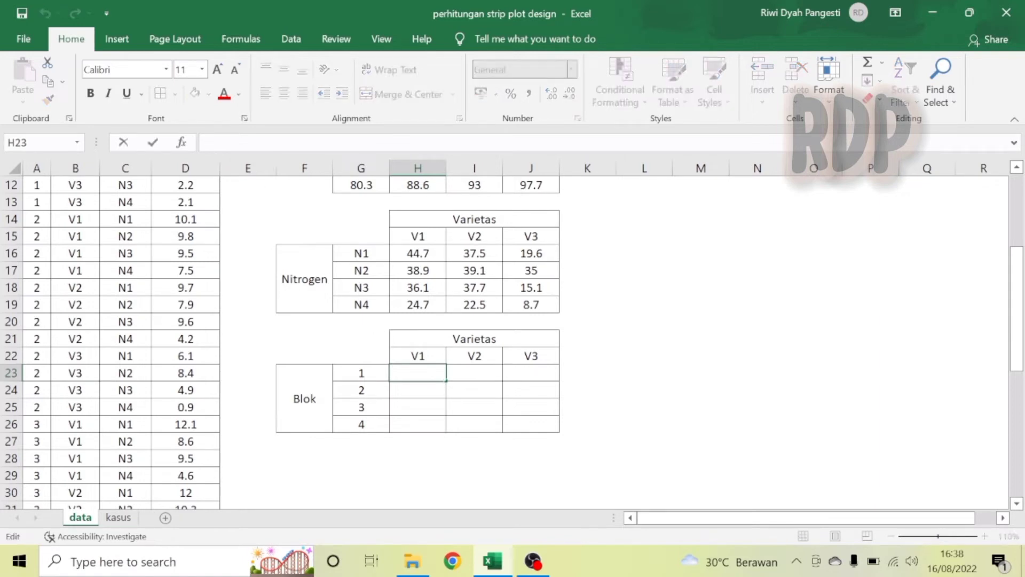
pyautogui.write('=v')
pyautogui.press('BackSpace')
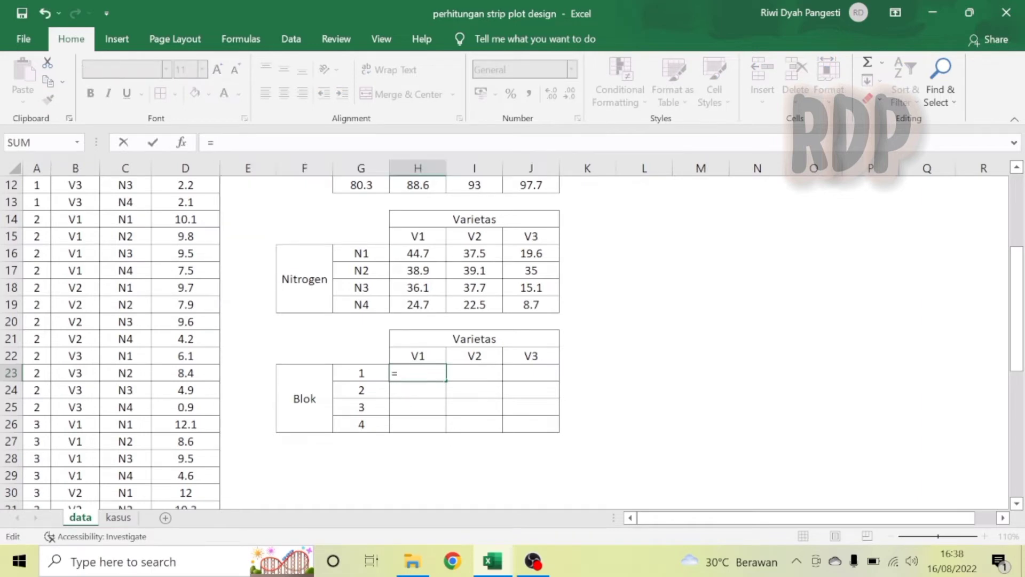
pyautogui.write('sum')
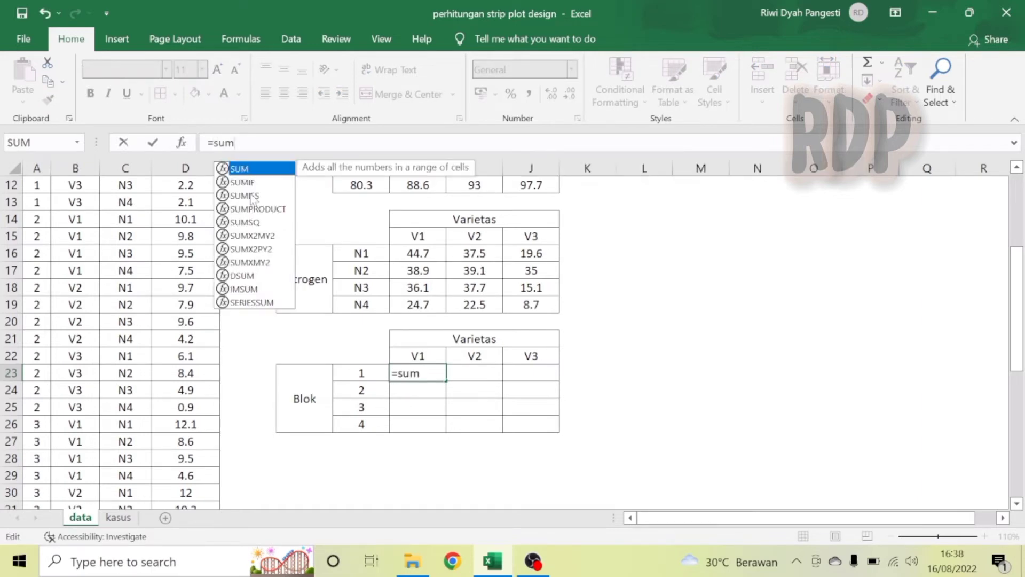
pyautogui.doubleClick(251, 195)
pyautogui.write('hasil')
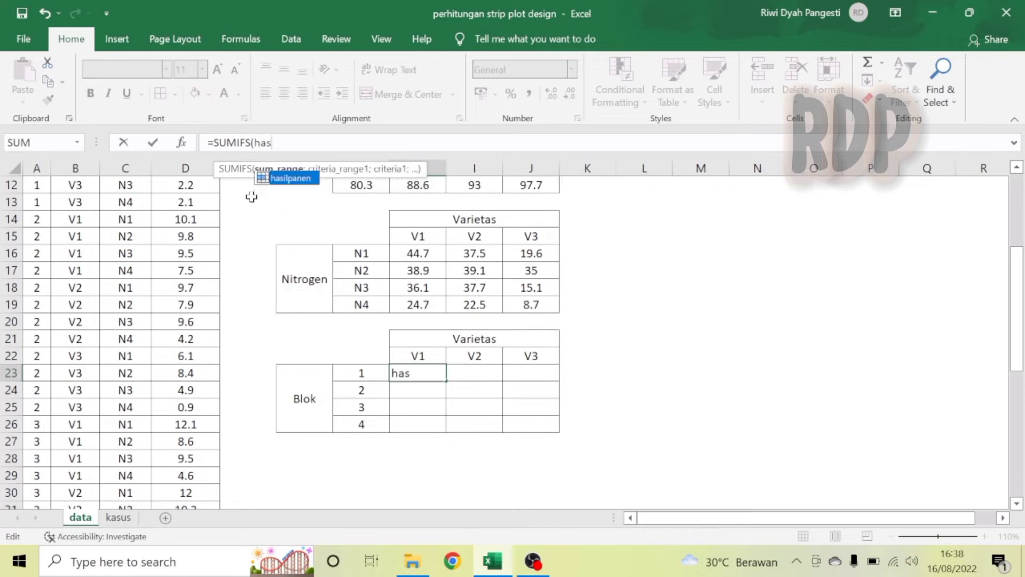
pyautogui.doubleClick(291, 178)
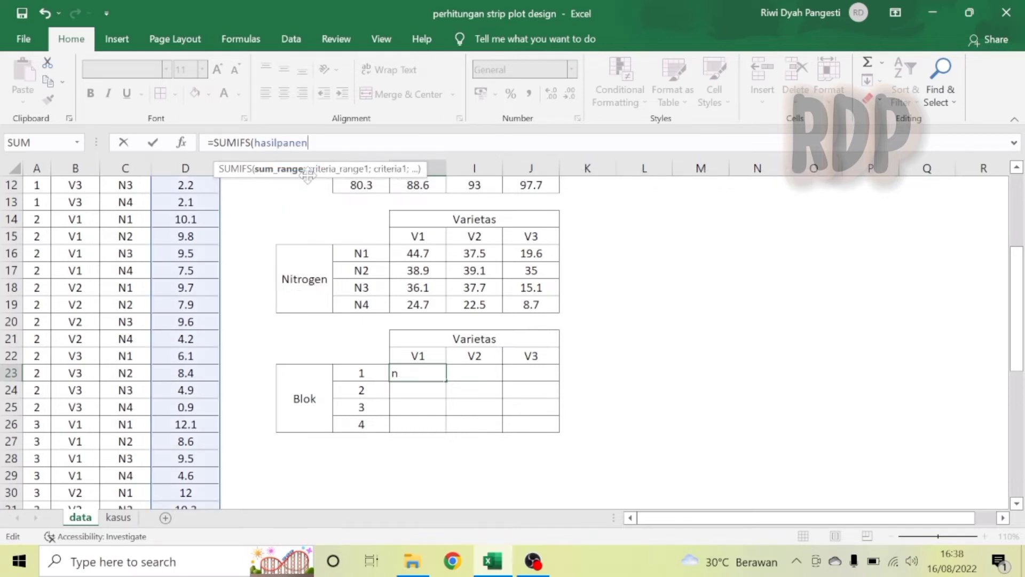
pyautogui.write(';')
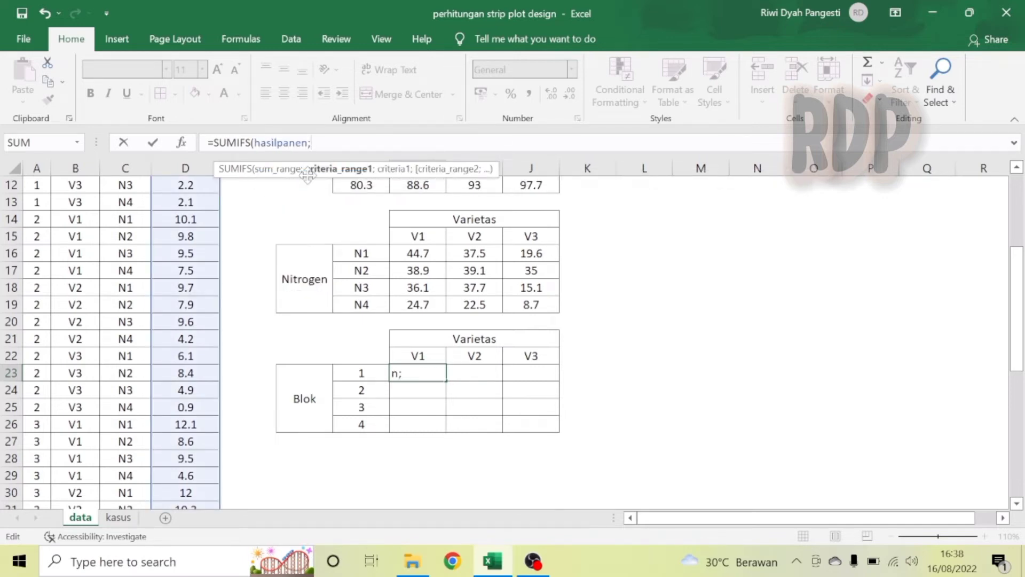
pyautogui.write('var')
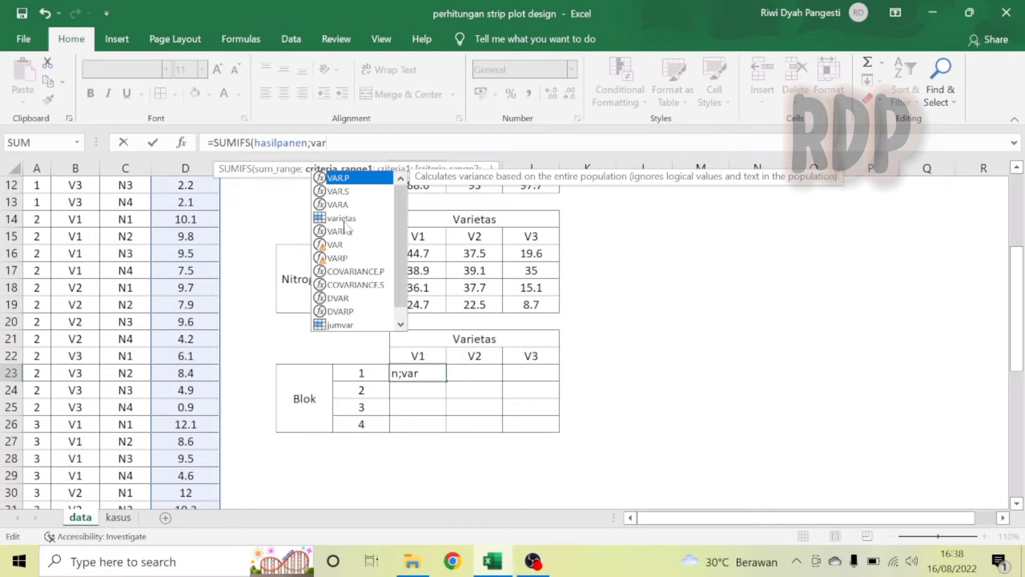
pyautogui.doubleClick(342, 219)
pyautogui.write(';')
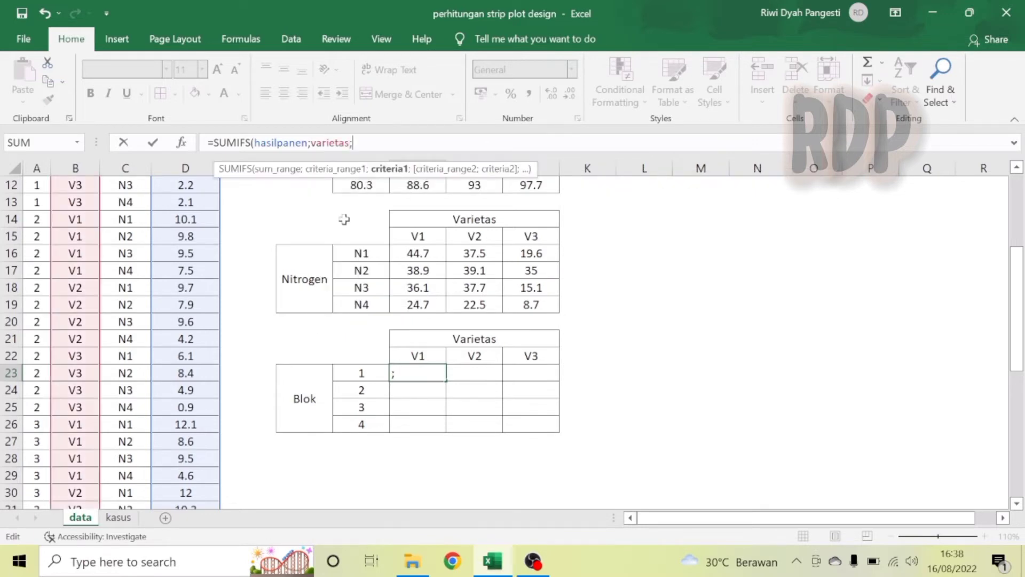
pyautogui.click(426, 356)
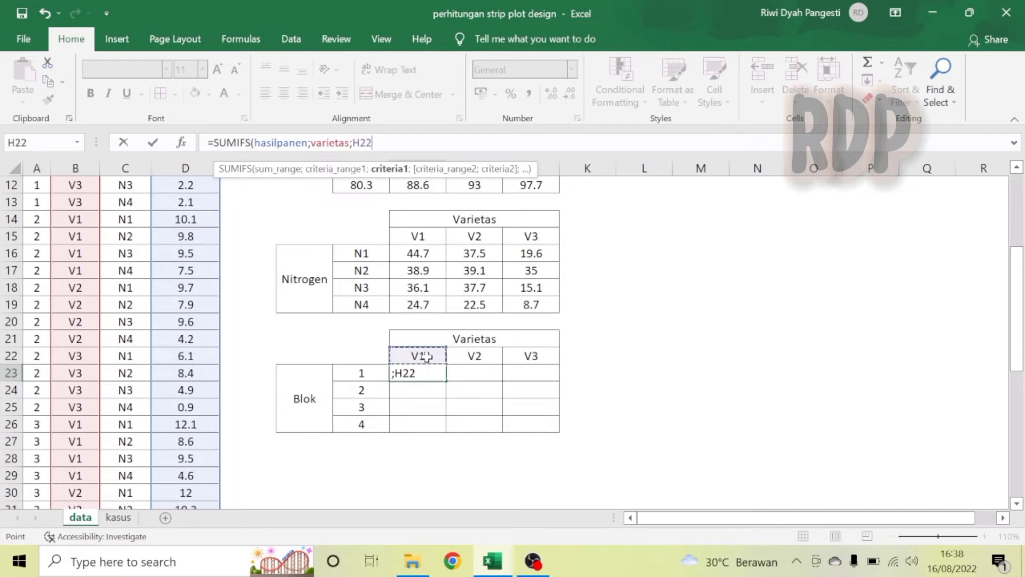
pyautogui.write(';')
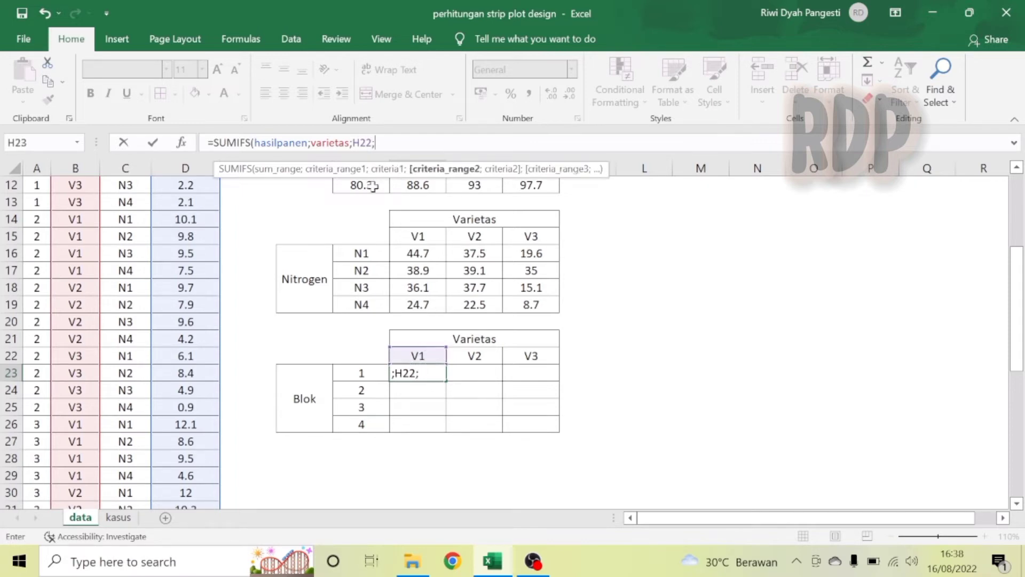
pyautogui.click(360, 142)
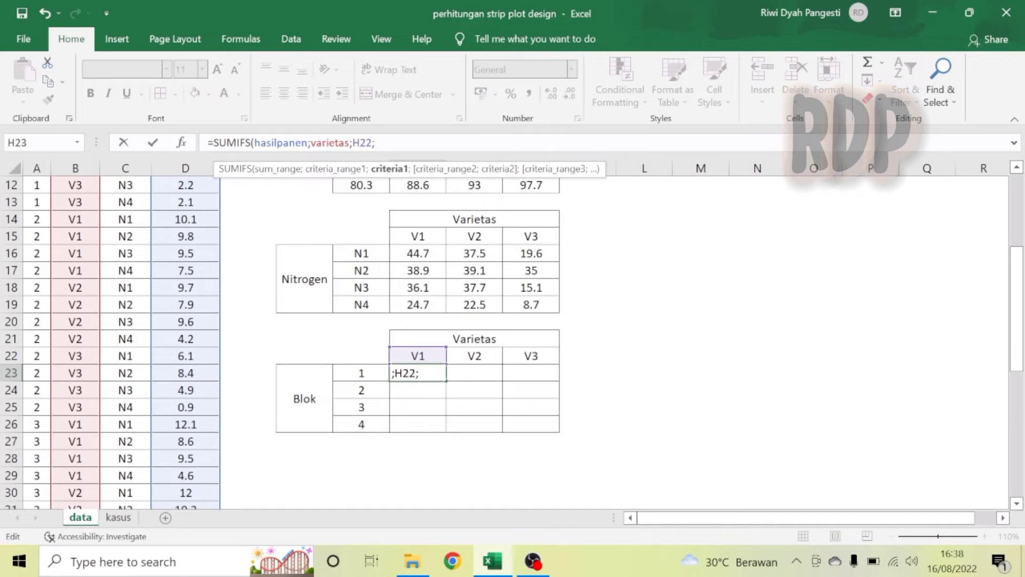
pyautogui.press('F4')
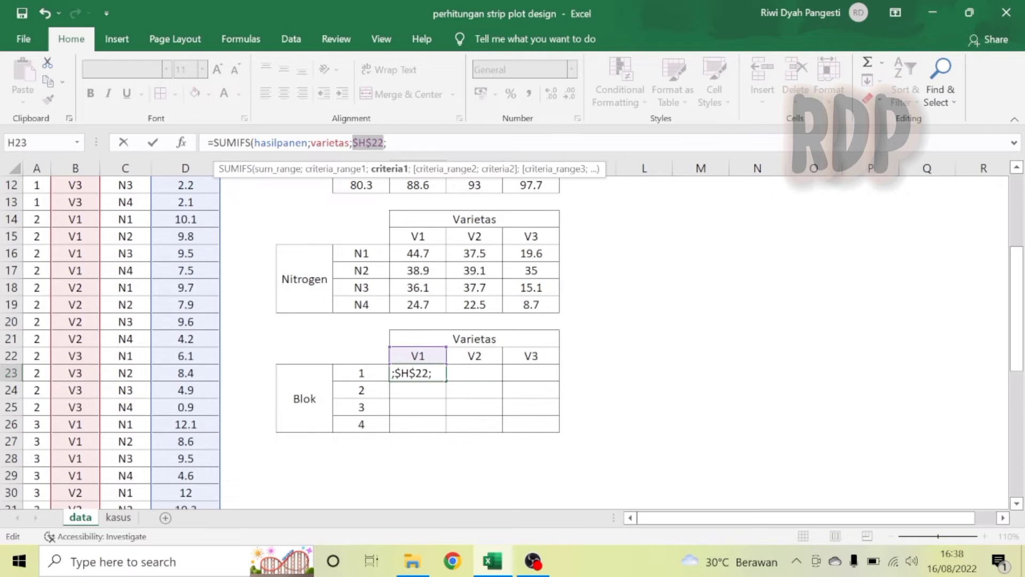
pyautogui.click(359, 142)
pyautogui.press('BackSpace')
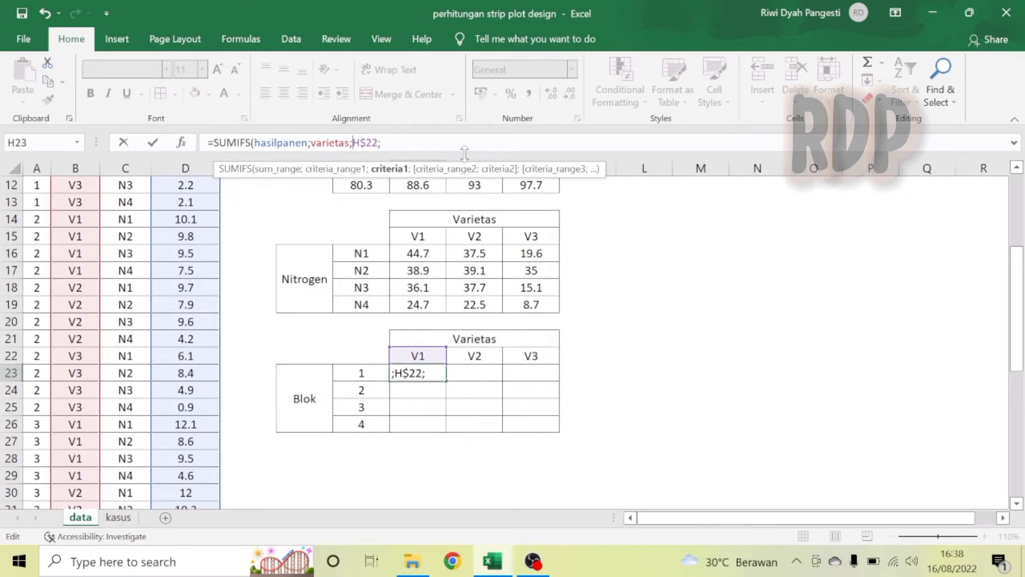
pyautogui.click(381, 143)
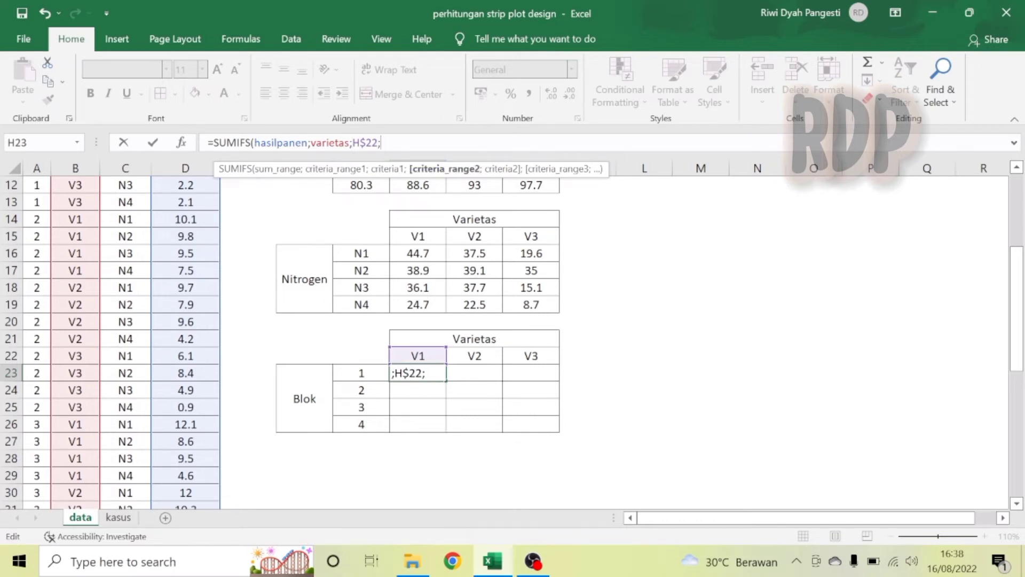
pyautogui.write('blok')
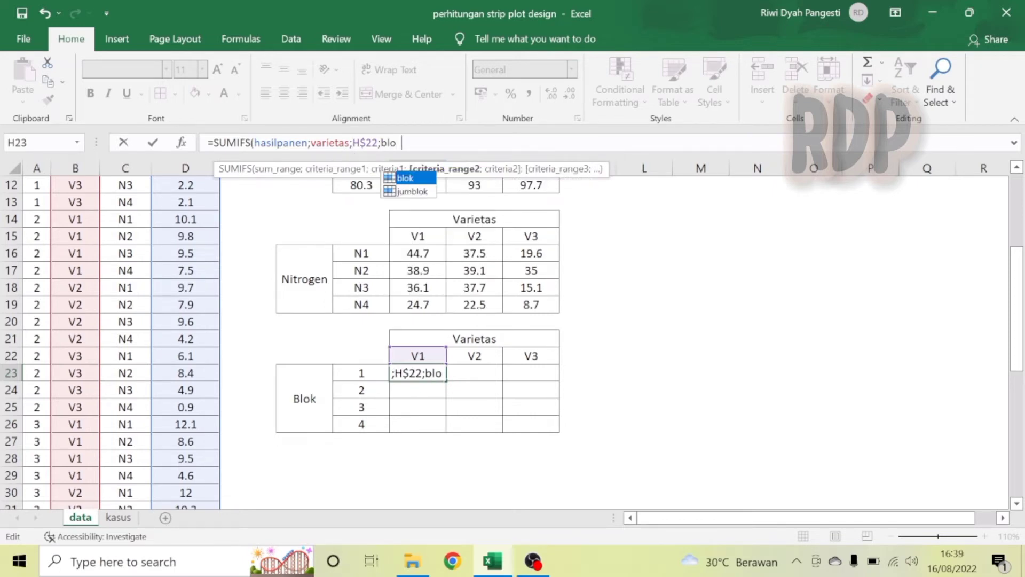
pyautogui.doubleClick(412, 178)
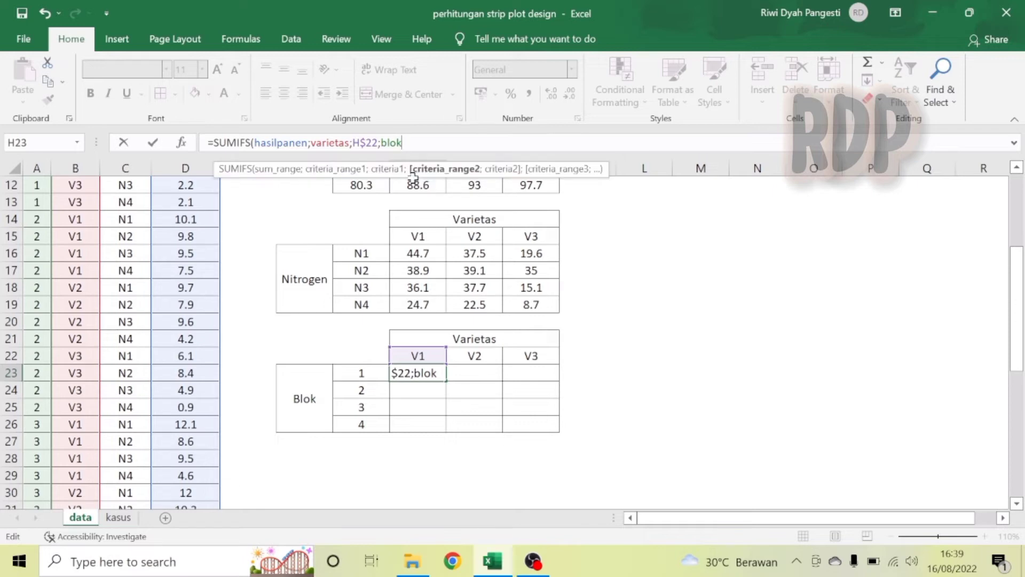
pyautogui.write(';')
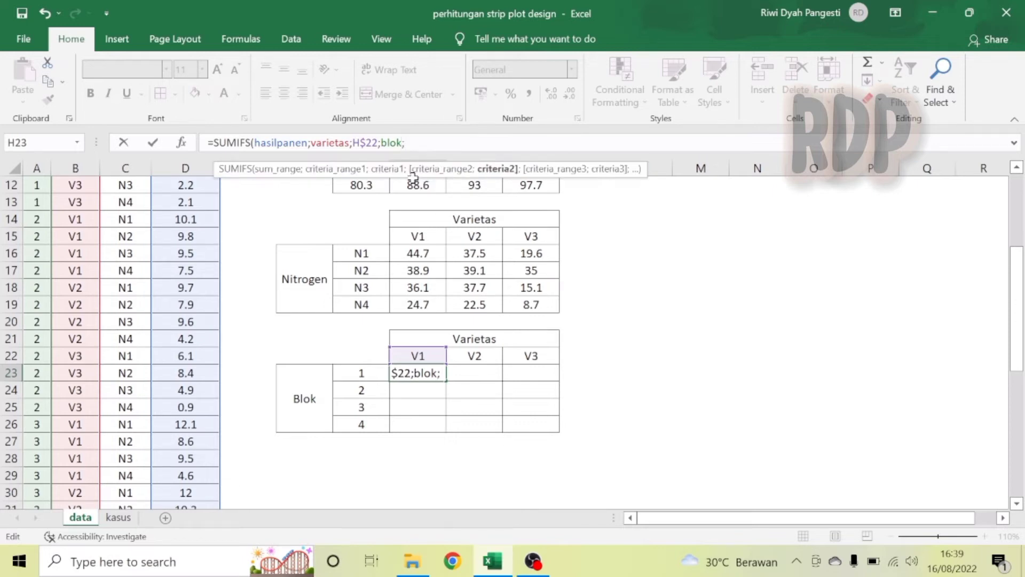
pyautogui.click(369, 374)
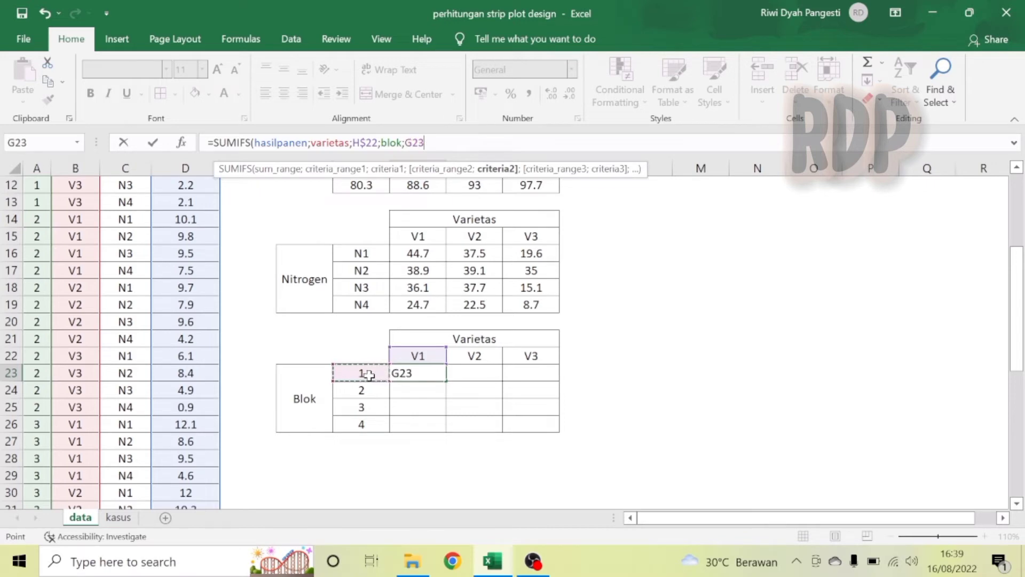
pyautogui.press('F4')
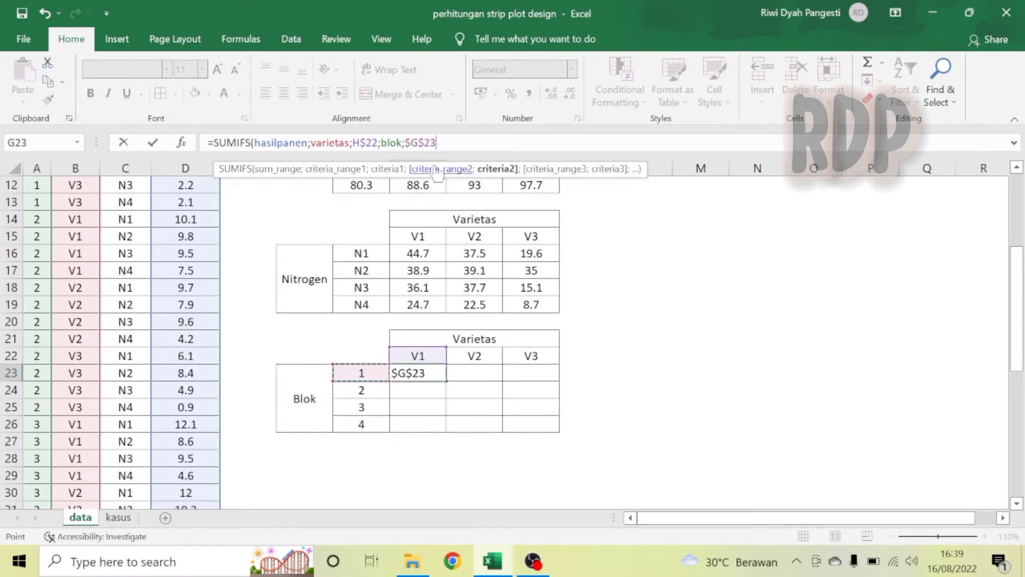
pyautogui.click(423, 142)
pyautogui.press('BackSpace')
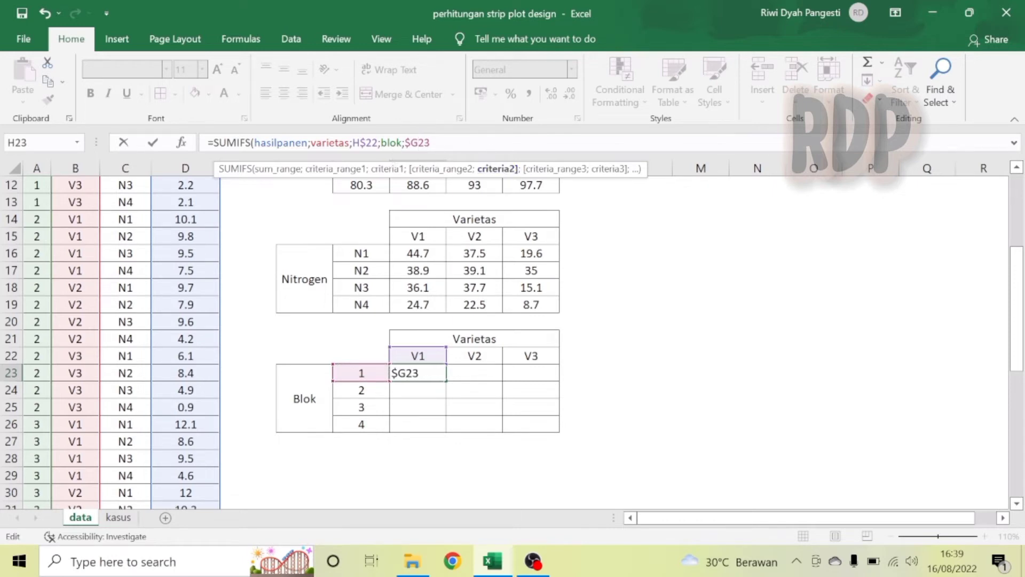
pyautogui.write(')')
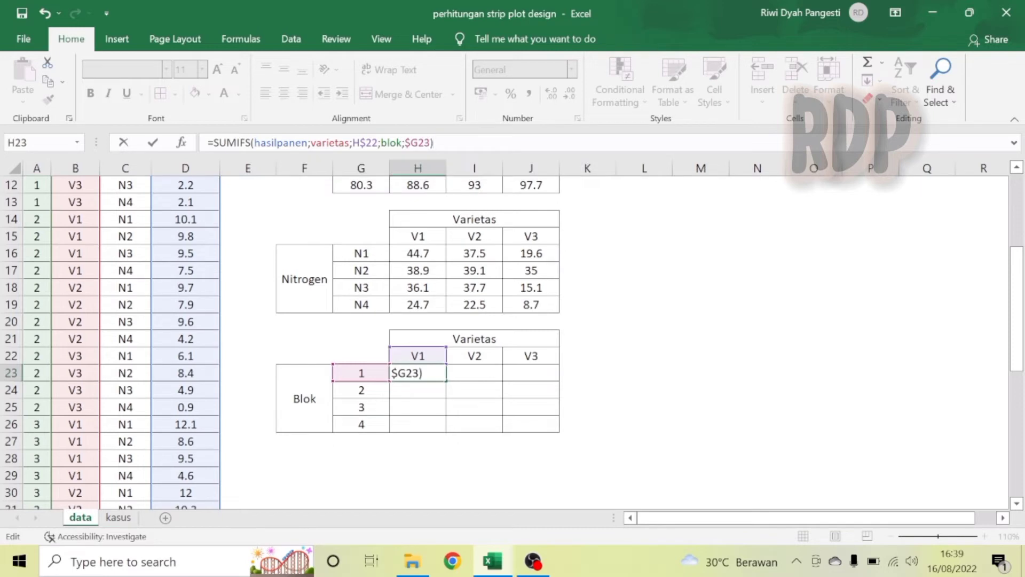
pyautogui.press('Return')
# Fill the SUMIFS formula from H23 across the whole H23:J26 block-by-variety table.
pyautogui.click(420, 374)
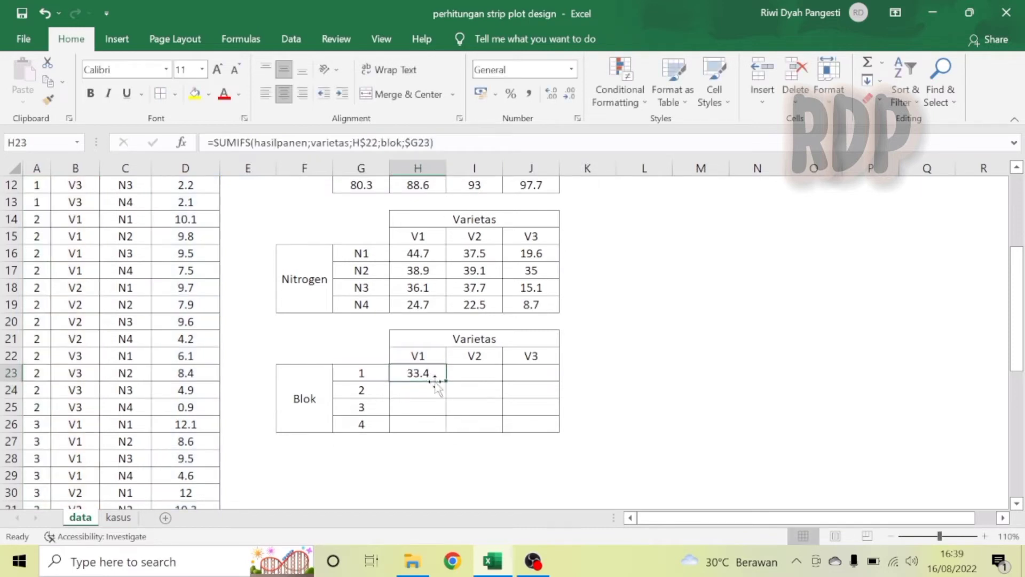
pyautogui.moveTo(447, 382); pyautogui.dragTo(559, 431)
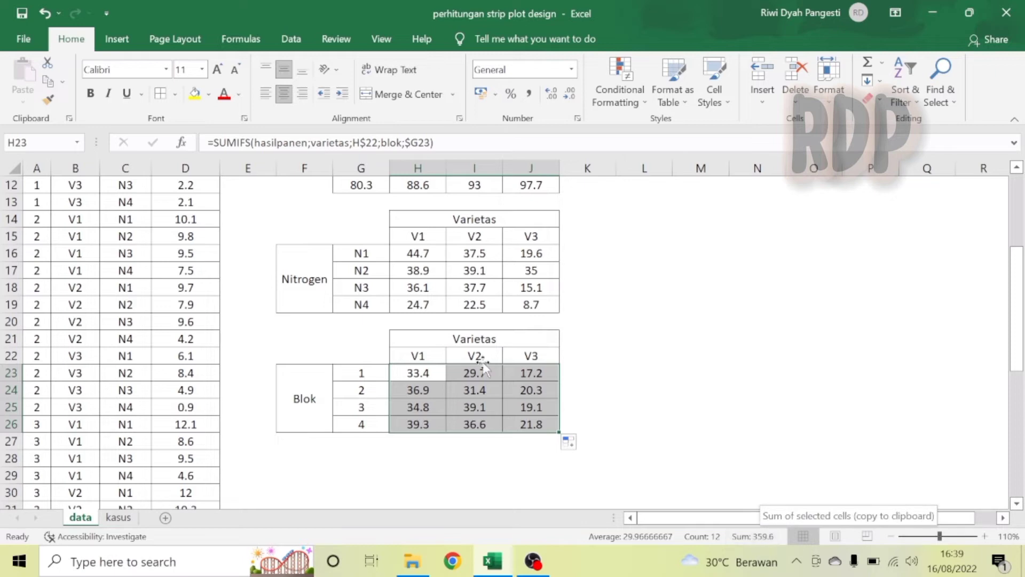
# Assign a range name beginning with var to the variety-by-nitrogen totals H16:J19.
pyautogui.moveTo(509, 291); pyautogui.dragTo(534, 305)
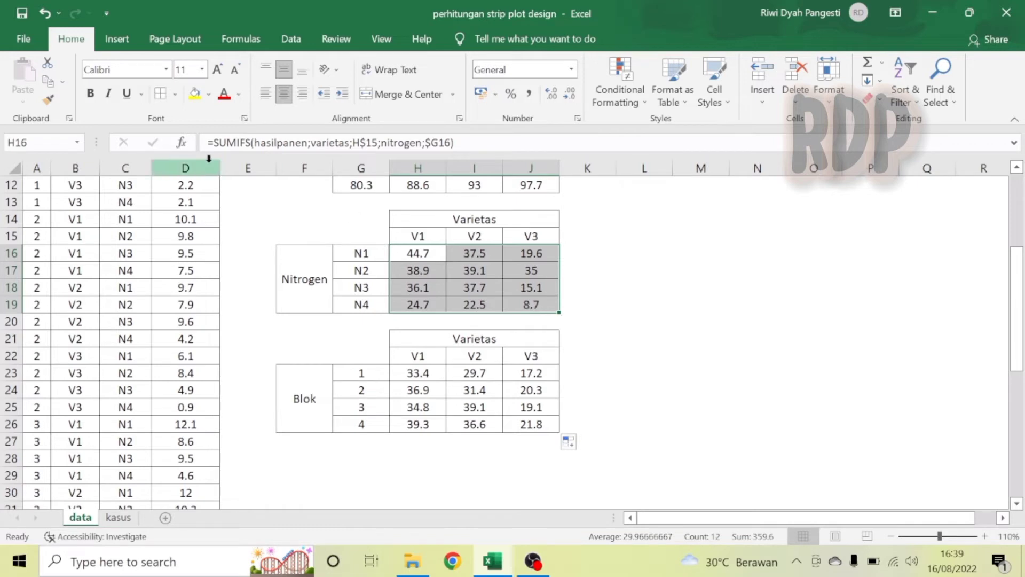
pyautogui.click(32, 142)
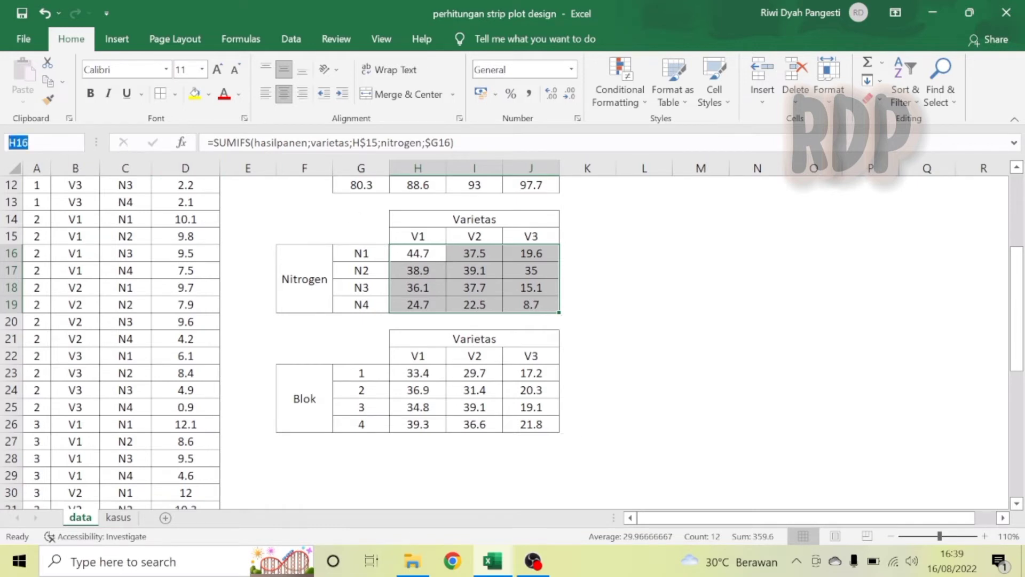
pyautogui.write('varnit')
pyautogui.press('Return')
# Name the block-by-variety totals range H23:J26 as varblok.
pyautogui.click(417, 372)
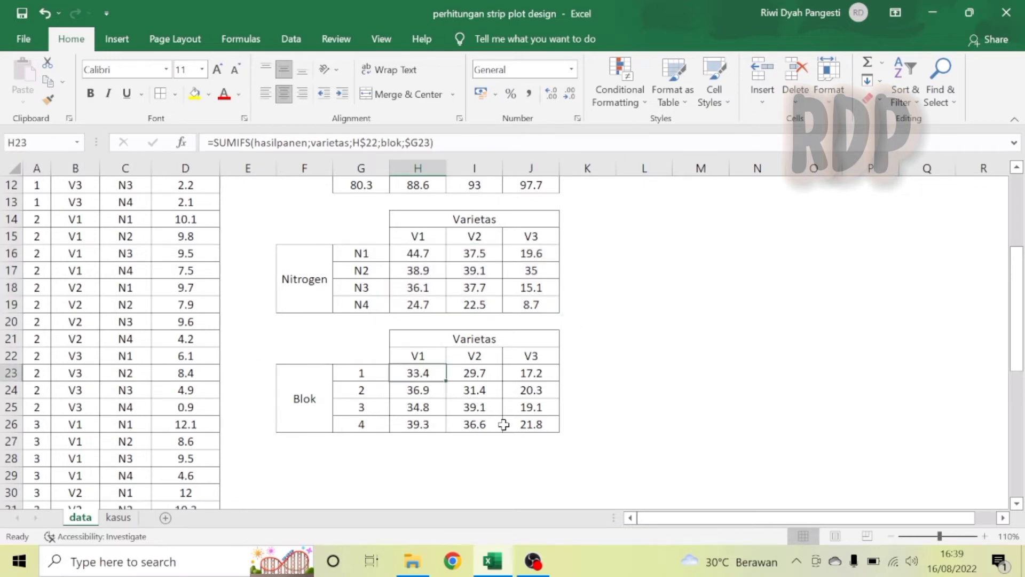
pyautogui.keyDown('shift'); pyautogui.click(528, 427); pyautogui.keyUp('shift')
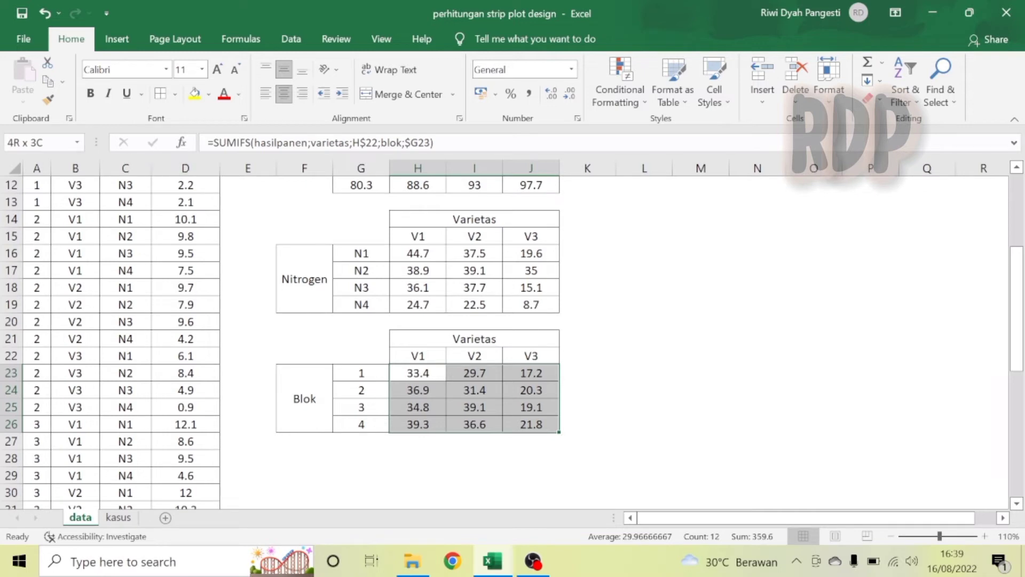
pyautogui.click(37, 143)
pyautogui.write('varblok')
pyautogui.press('Return')
# Copy the Nitrogen header block (G6:J7) and paste it at H29 to start a block-by-nitrogen table.
pyautogui.click(1018, 170)
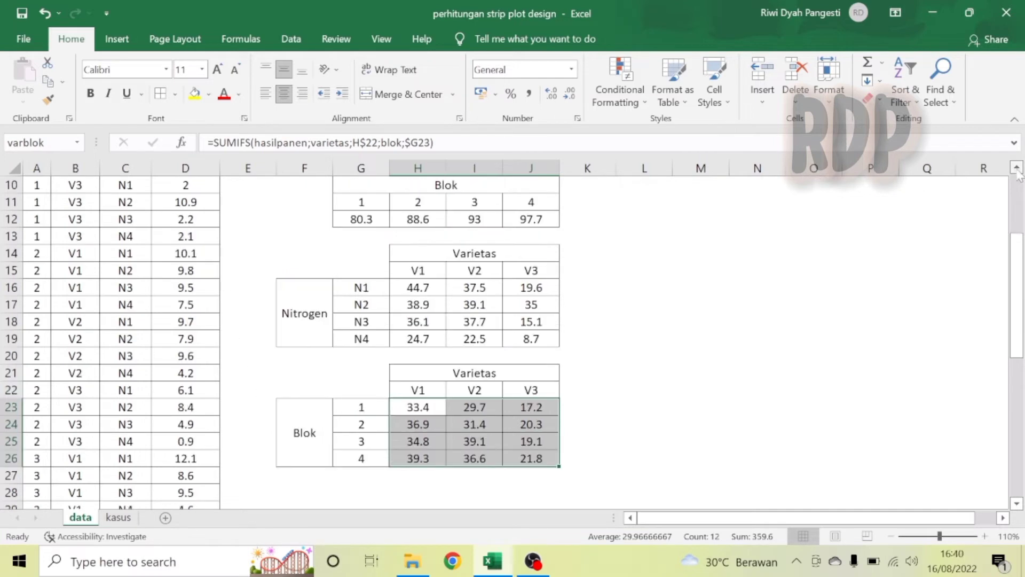
pyautogui.click(1017, 168)
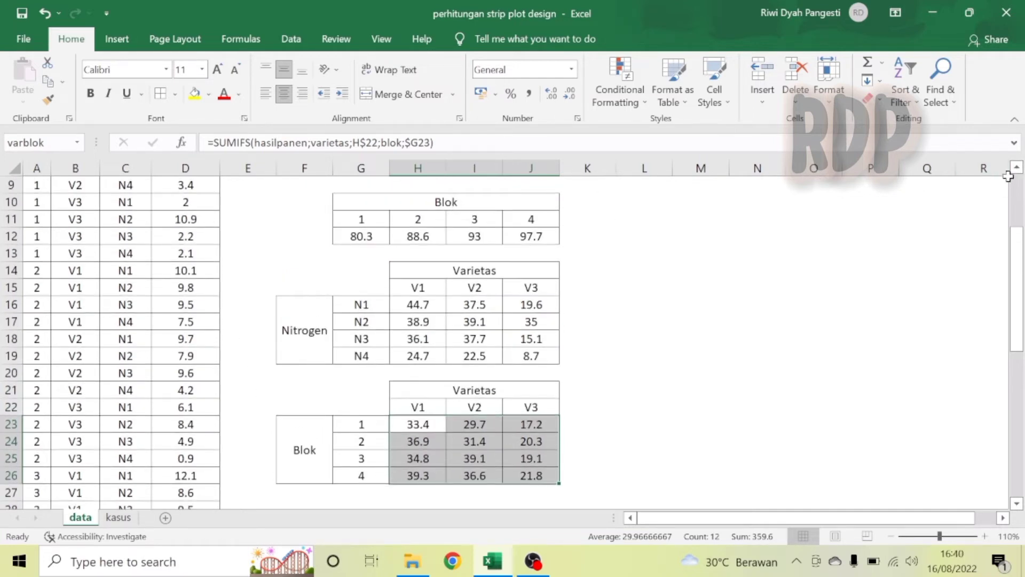
pyautogui.scroll(2, 1017, 176)
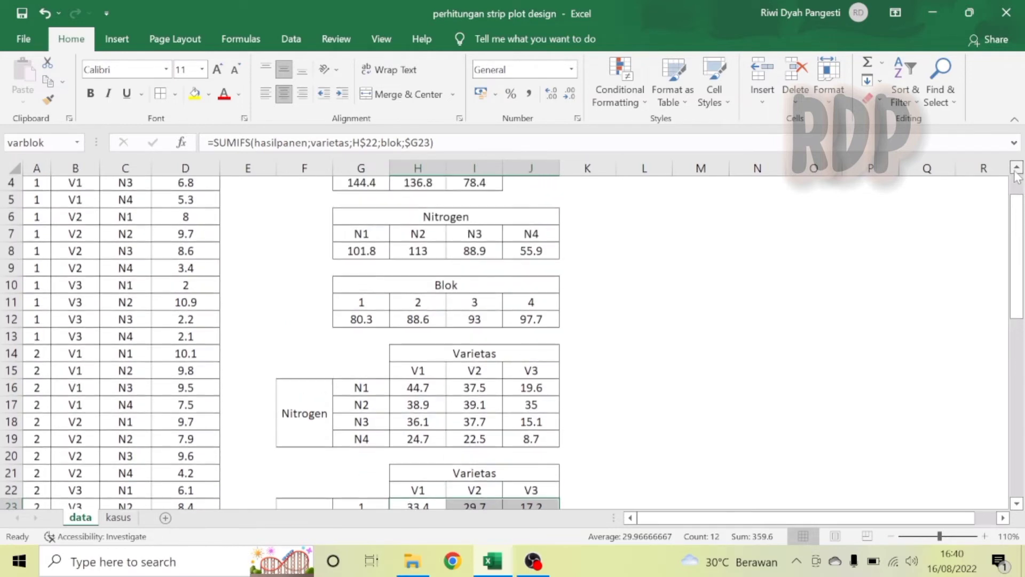
pyautogui.moveTo(459, 236); pyautogui.dragTo(469, 260)
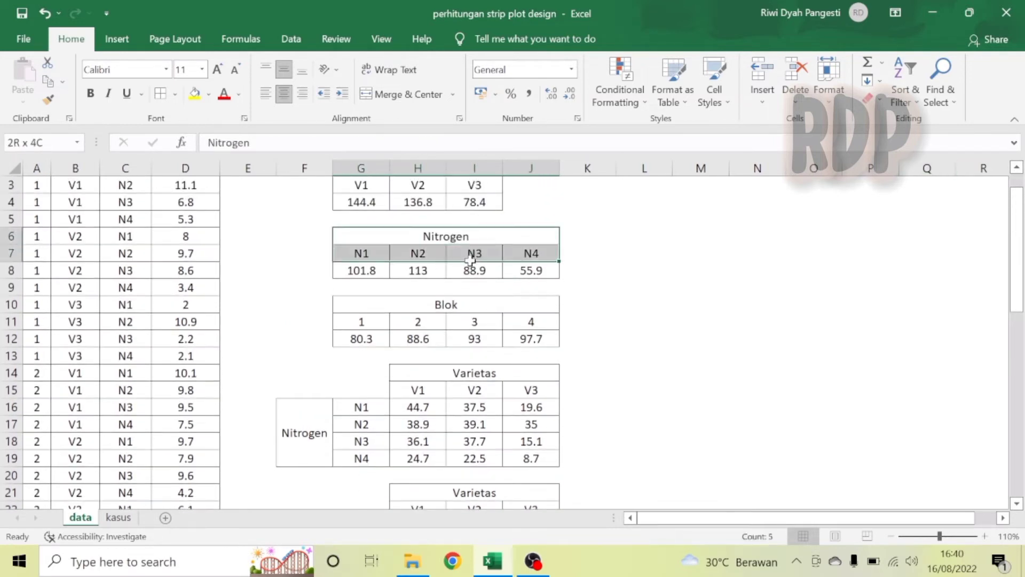
pyautogui.hotkey('ctrl', 'c')
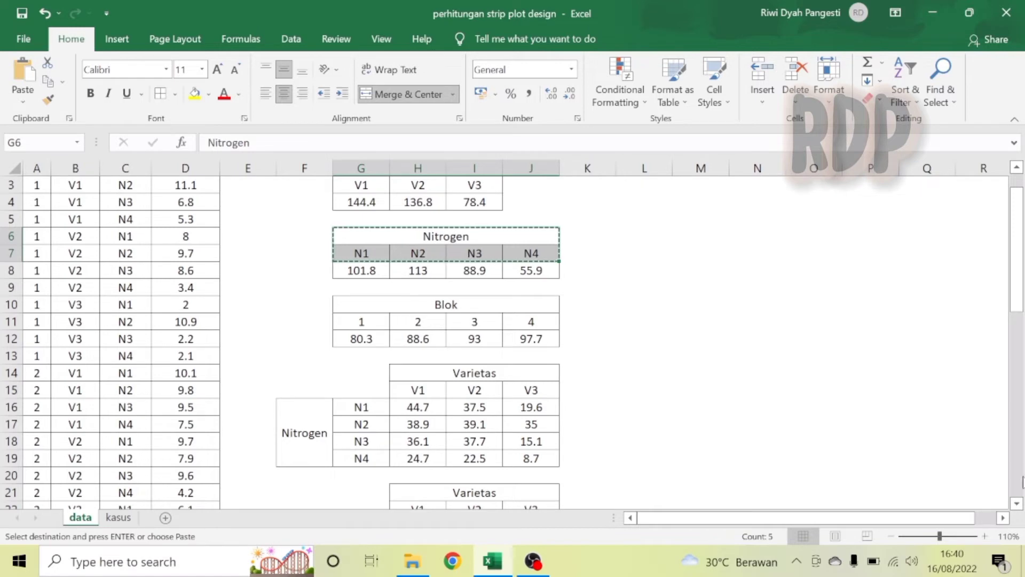
pyautogui.scroll(-13, 1022, 483)
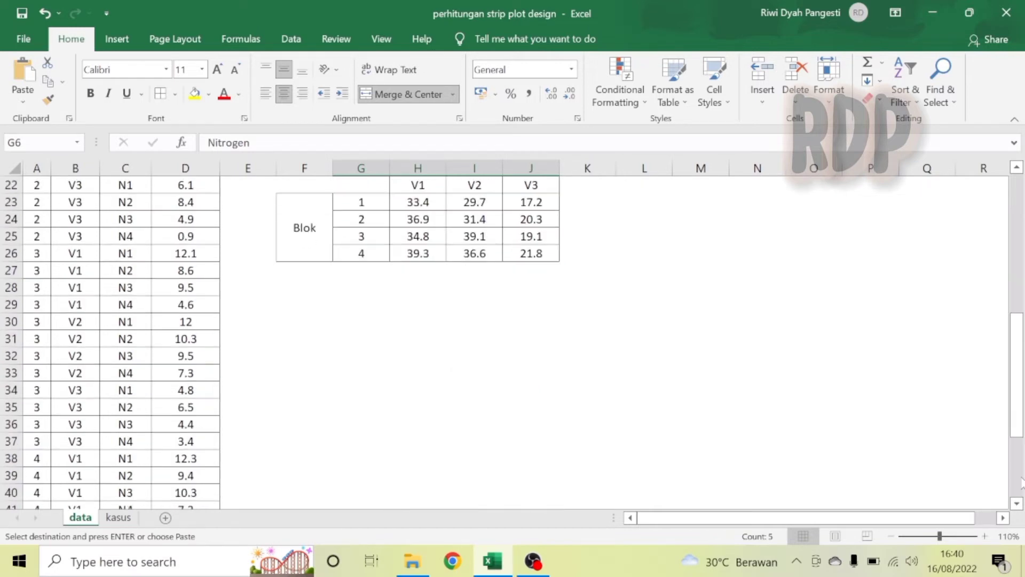
pyautogui.click(1020, 222)
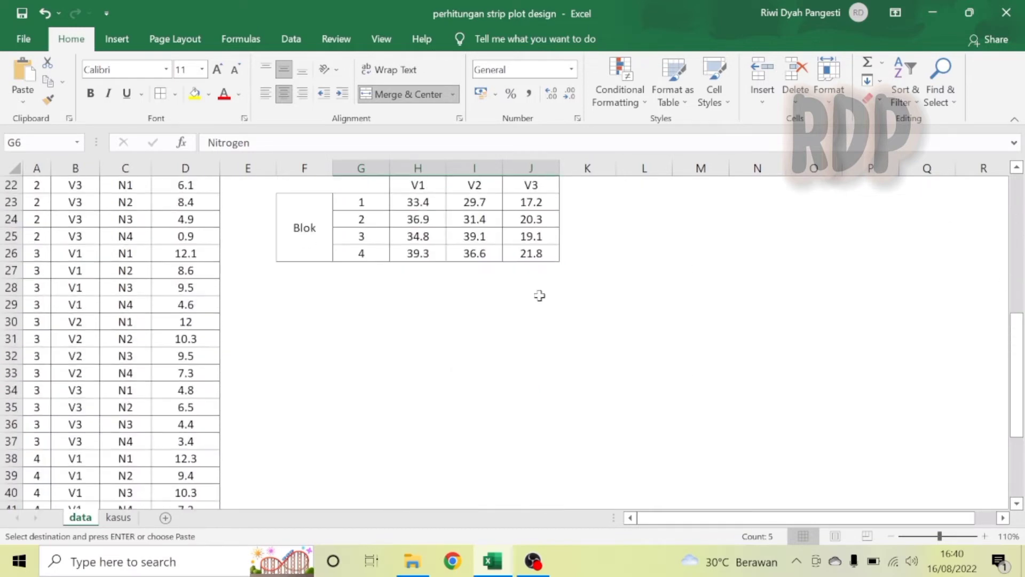
pyautogui.click(414, 303)
pyautogui.hotkey('ctrl', 'v')
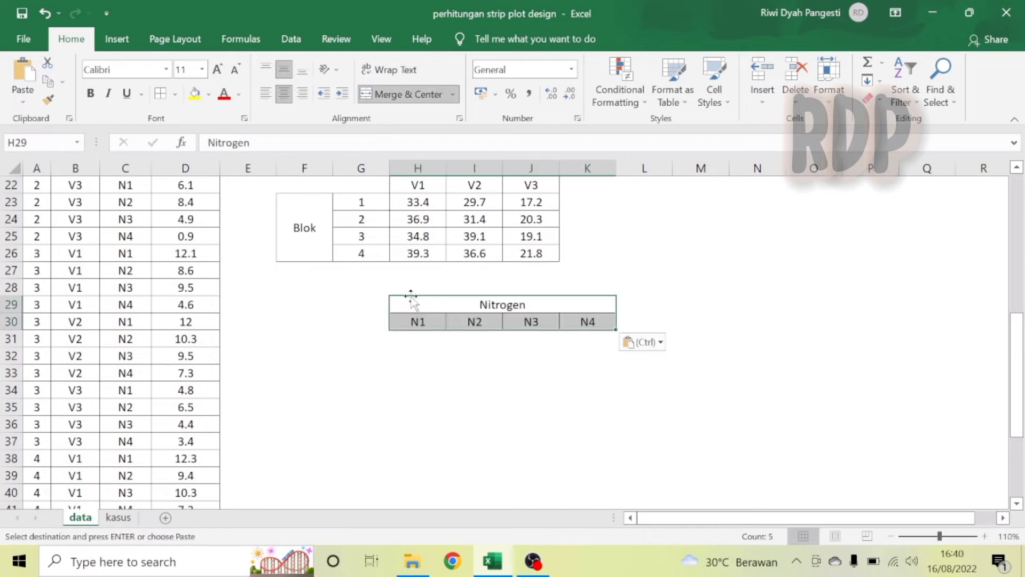
# Copy the Blok row labels F23:G26 and paste them at F31 as the new table's row headings.
pyautogui.moveTo(309, 224); pyautogui.dragTo(352, 240)
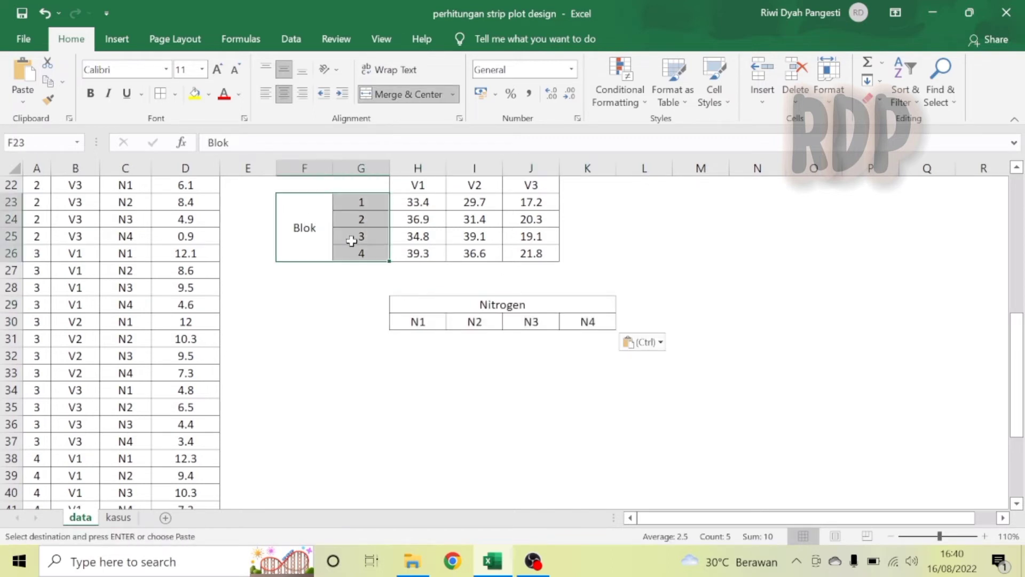
pyautogui.hotkey('ctrl', 'c')
pyautogui.click(314, 341)
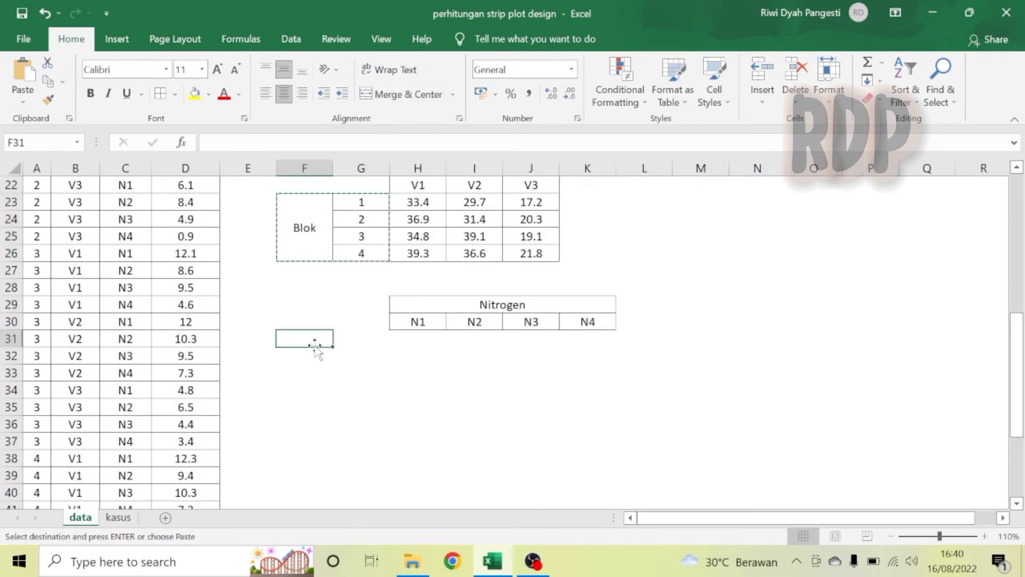
pyautogui.hotkey('ctrl', 'v')
# Apply all borders to the empty value cells H31:K34 of the block-by-nitrogen table.
pyautogui.click(421, 338)
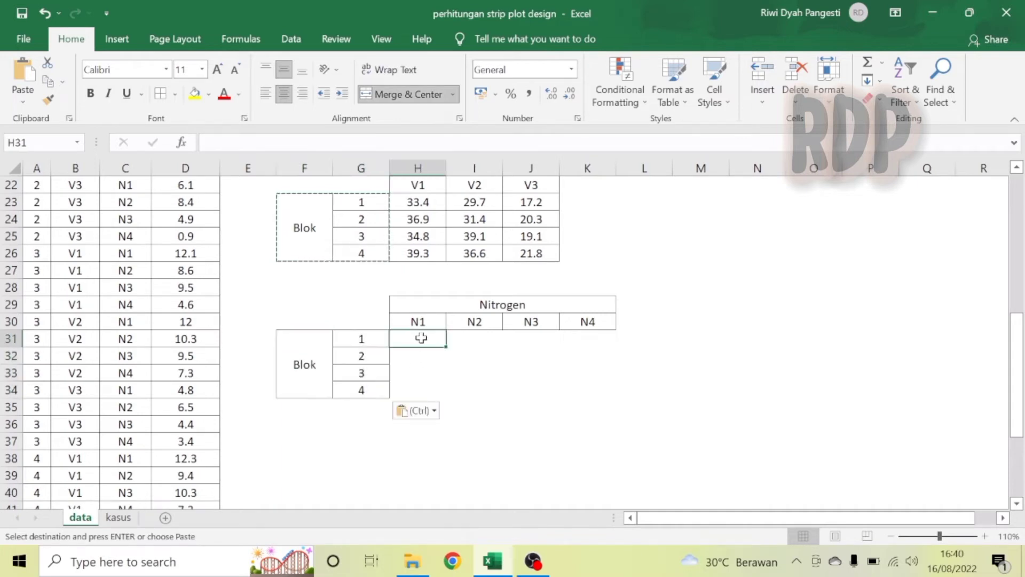
pyautogui.moveTo(421, 337); pyautogui.dragTo(606, 389)
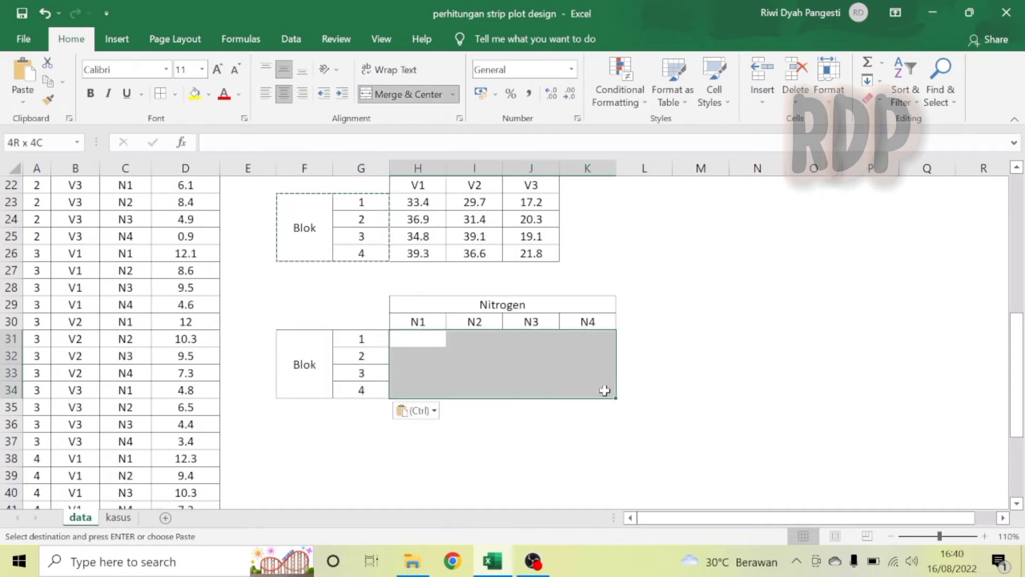
pyautogui.click(160, 93)
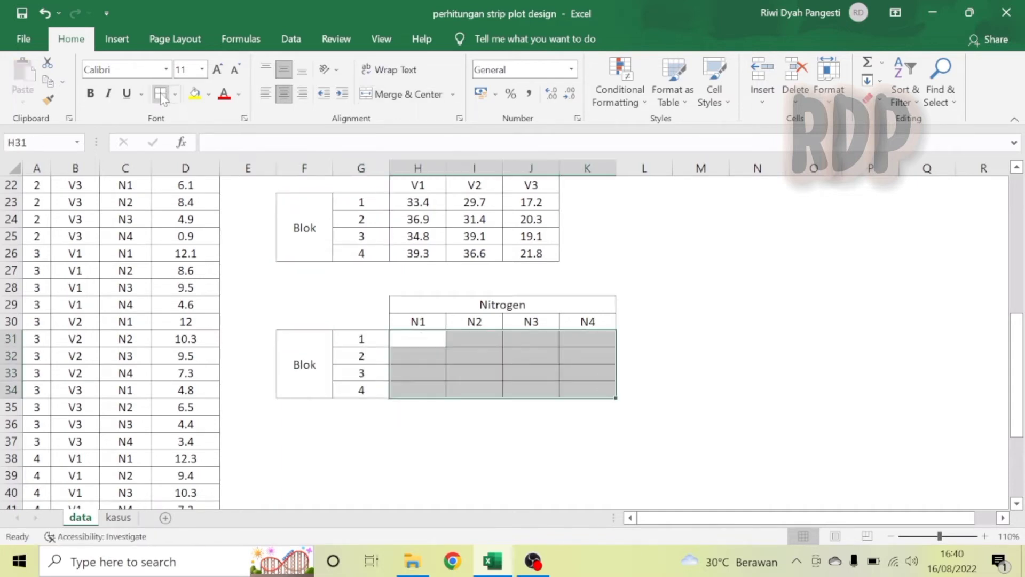
pyautogui.click(420, 341)
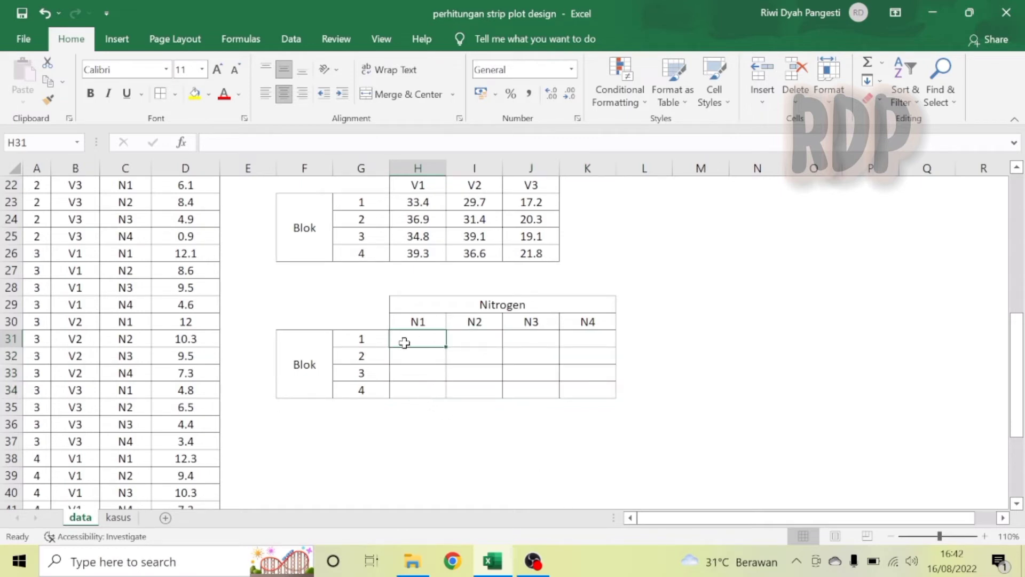
# Begin a SUMIFS formula in H31 summing hasilpanen where nitrogen matches the row-locked header H$30.
pyautogui.click(249, 143)
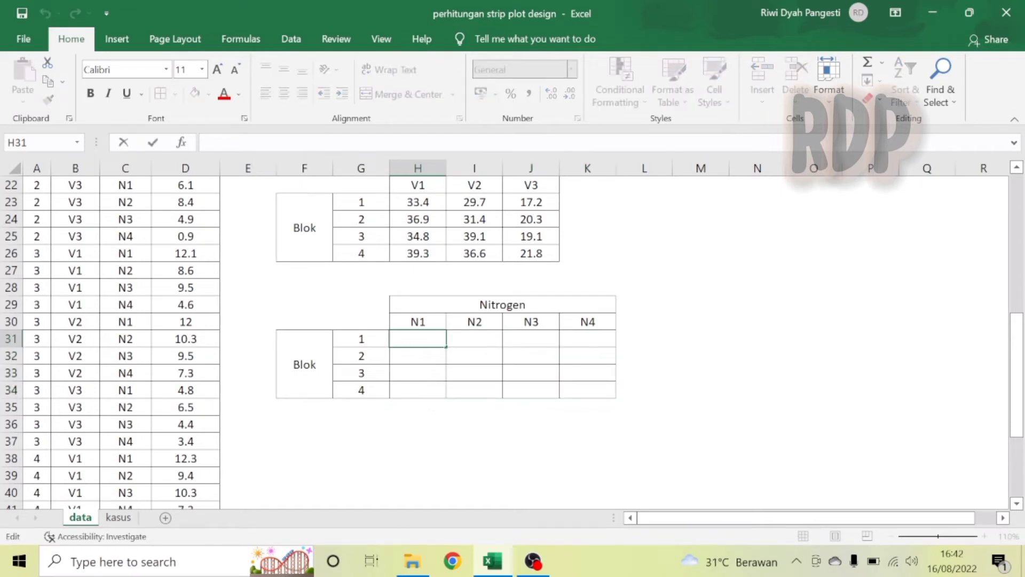
pyautogui.write('=sum')
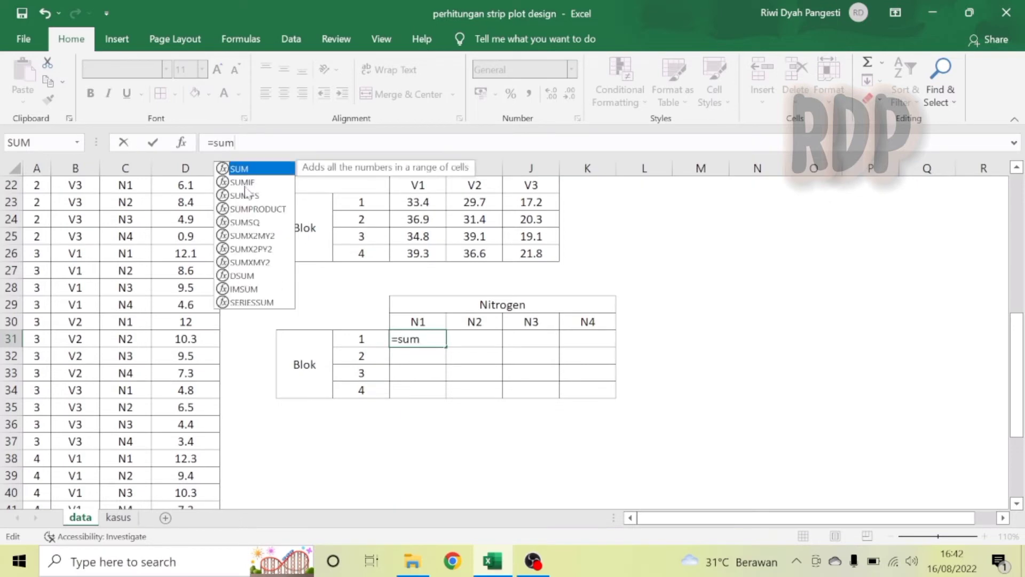
pyautogui.click(245, 194)
pyautogui.doubleClick(245, 194)
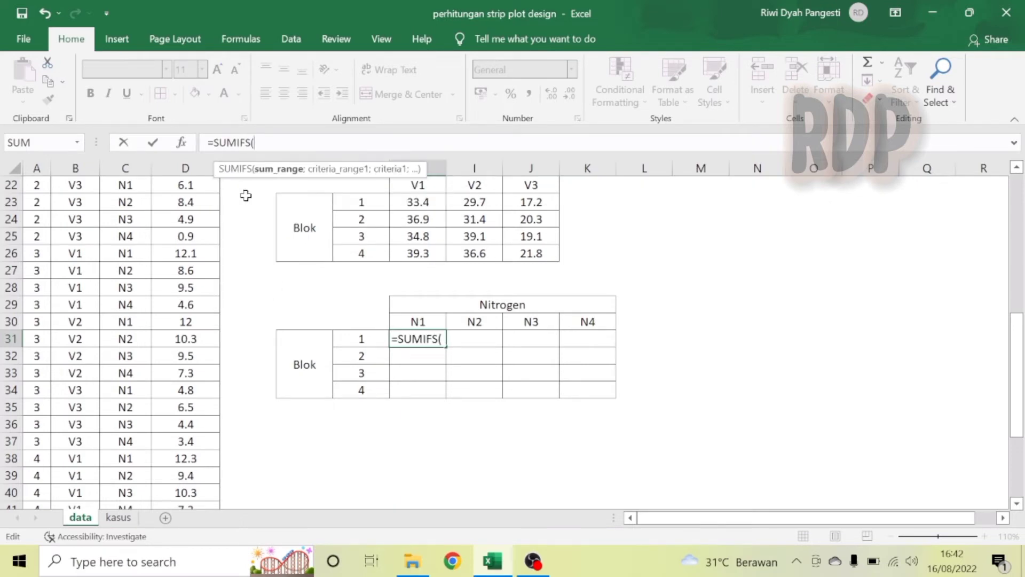
pyautogui.write('hasi')
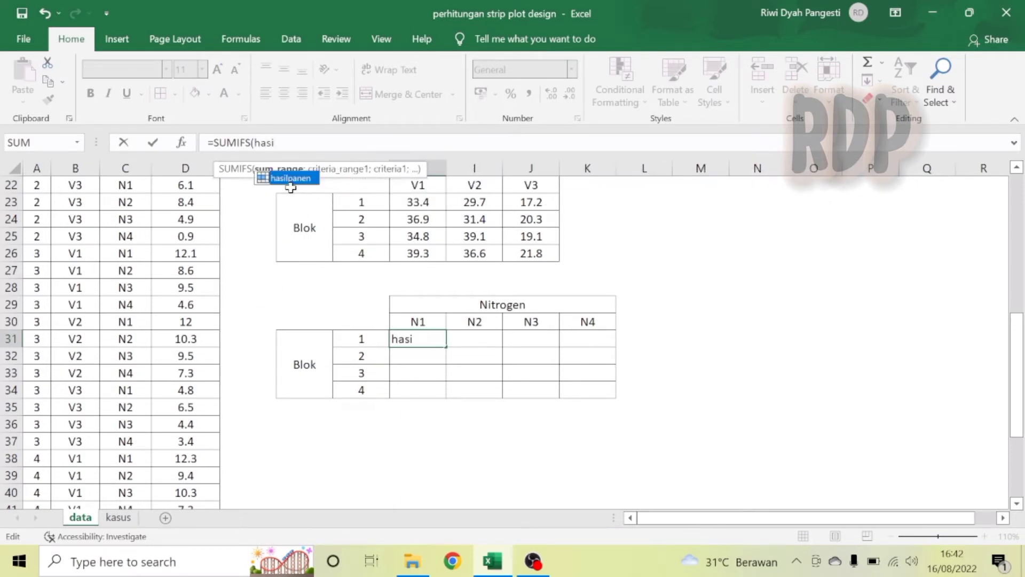
pyautogui.doubleClick(291, 178)
pyautogui.write(';')
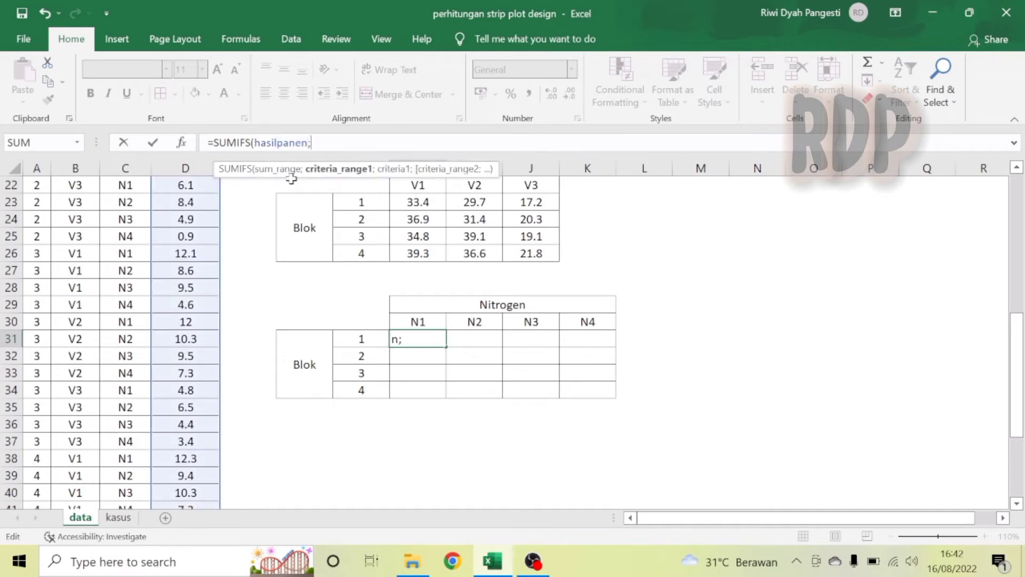
pyautogui.write('nit')
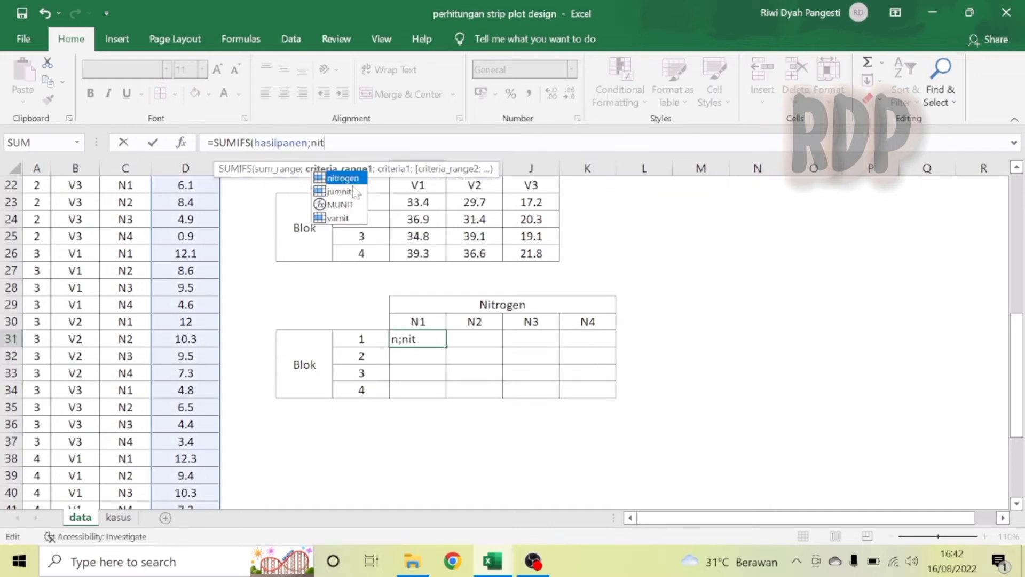
pyautogui.doubleClick(344, 178)
pyautogui.write(';')
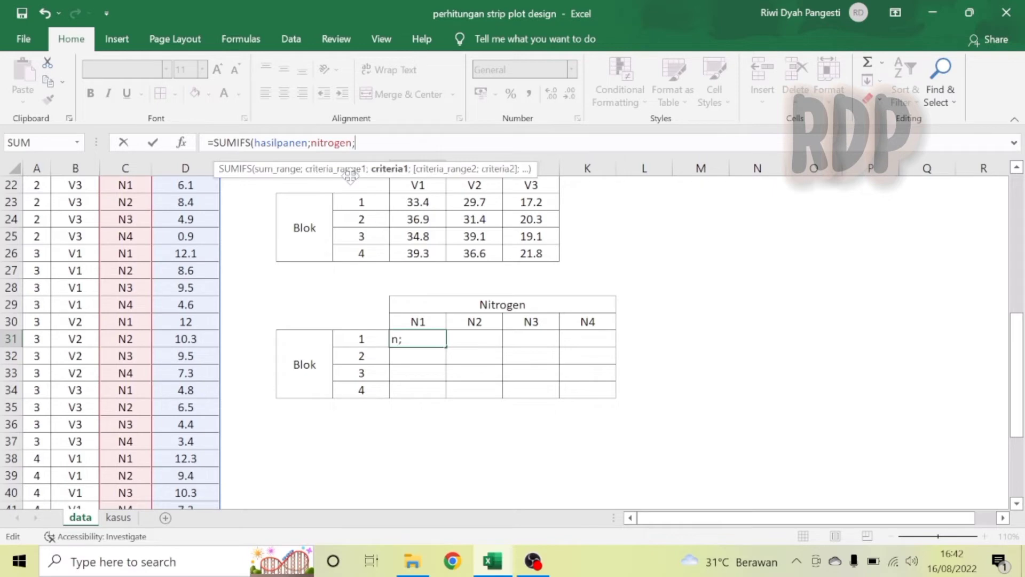
pyautogui.click(435, 319)
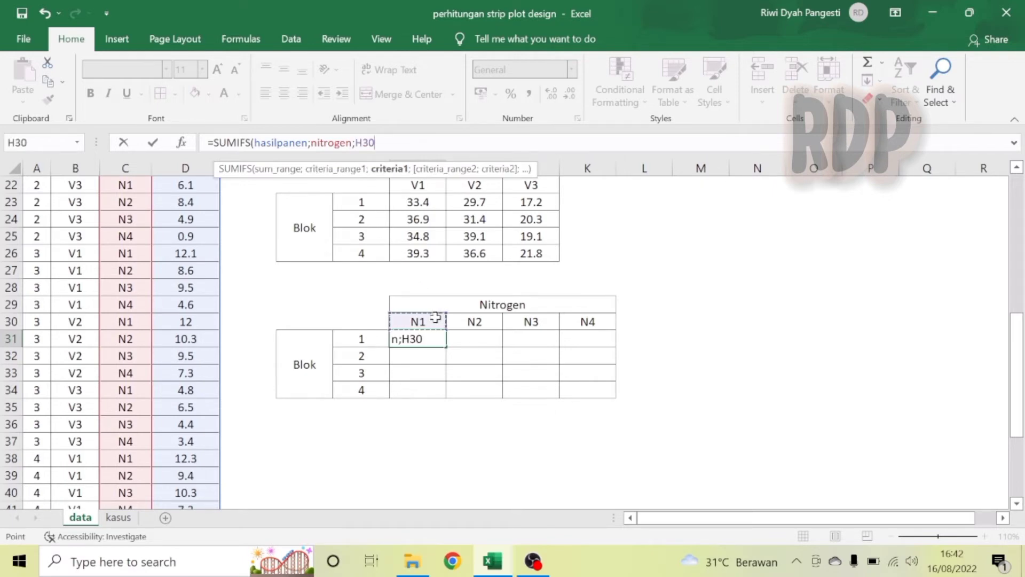
pyautogui.press('F4')
pyautogui.write(';')
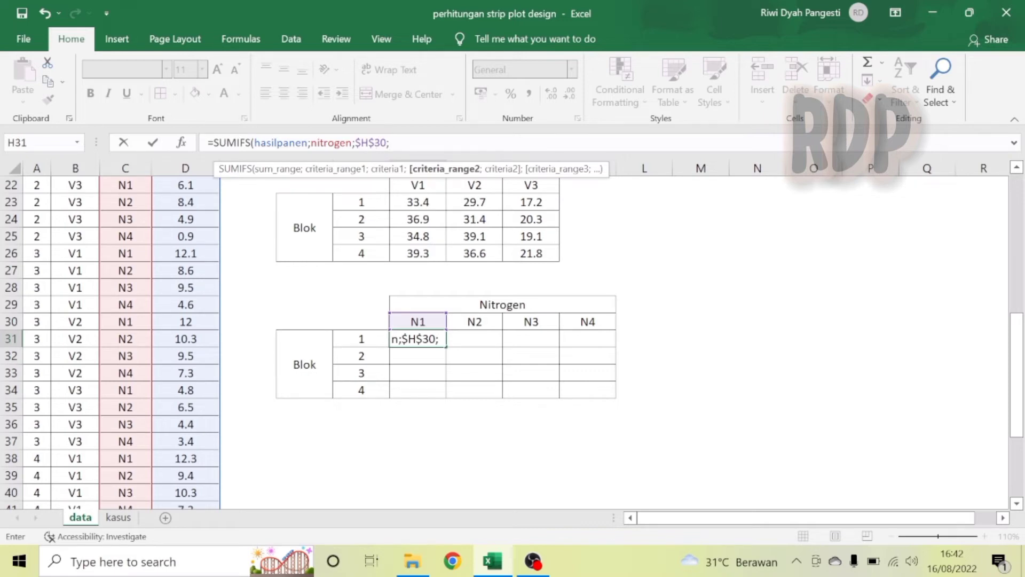
pyautogui.click(362, 142)
pyautogui.press('BackSpace')
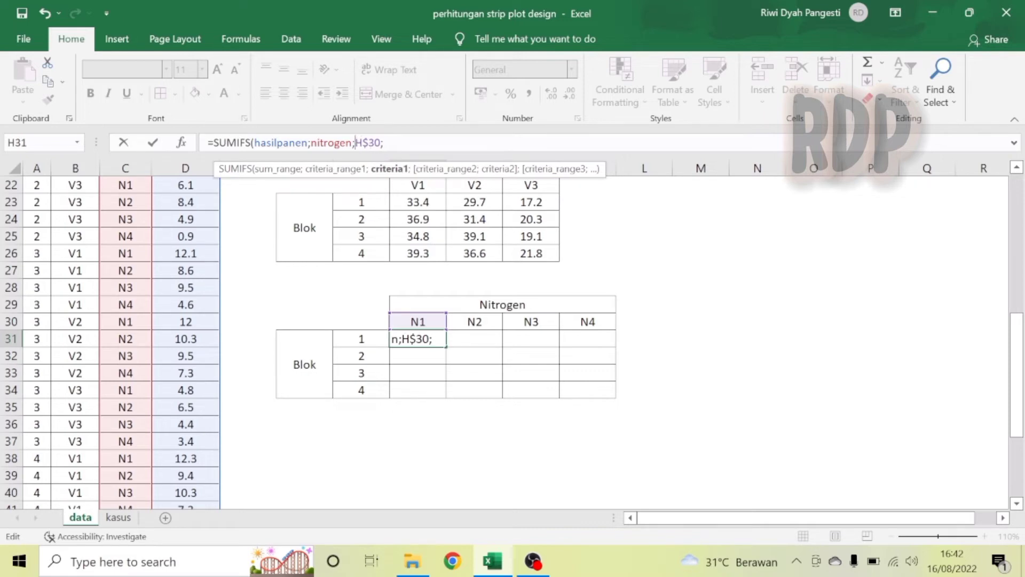
pyautogui.click(383, 142)
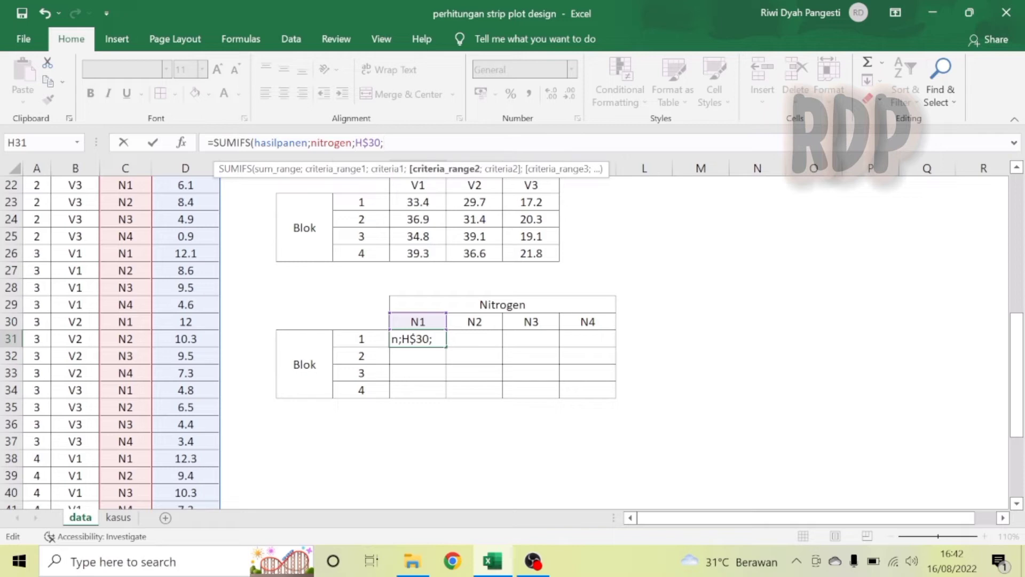
# Complete the formula with the criterion blok matching the column-locked $G31 and enter it, giving =SUMIFS(hasilpanen;nitrogen;H$30;blok;$G31).
pyautogui.write('bl')
pyautogui.doubleClick(404, 178)
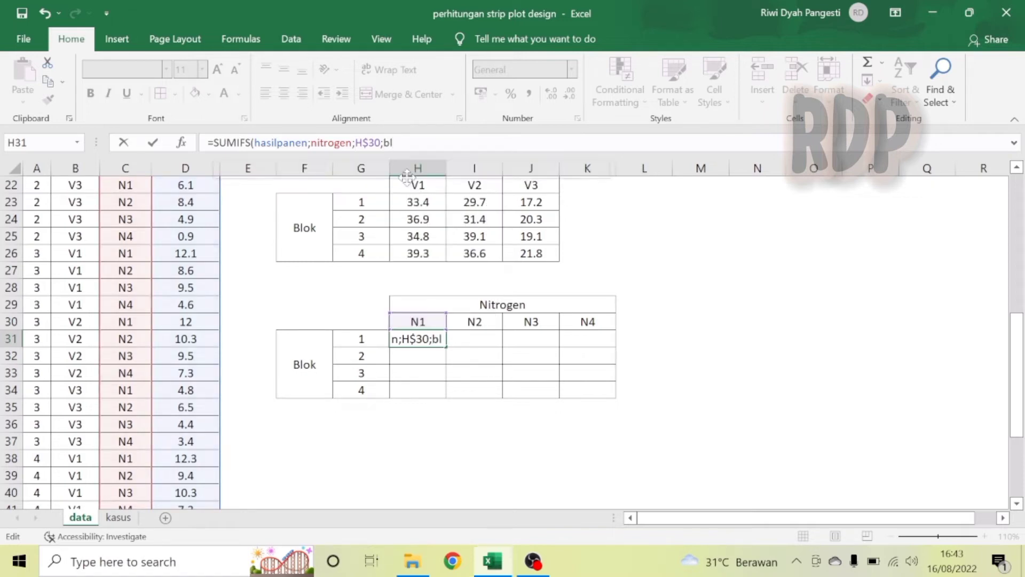
pyautogui.write(';')
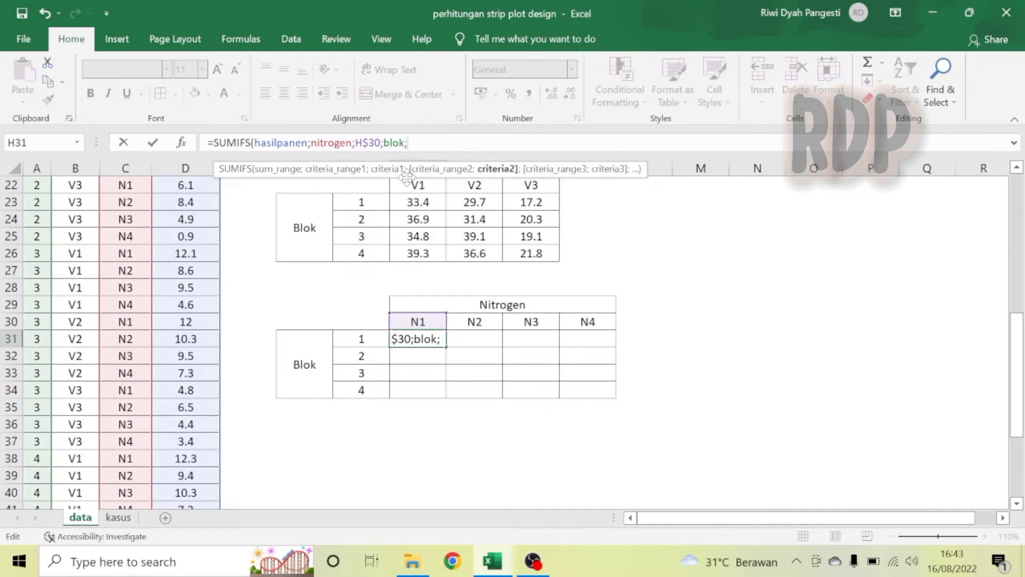
pyautogui.click(363, 339)
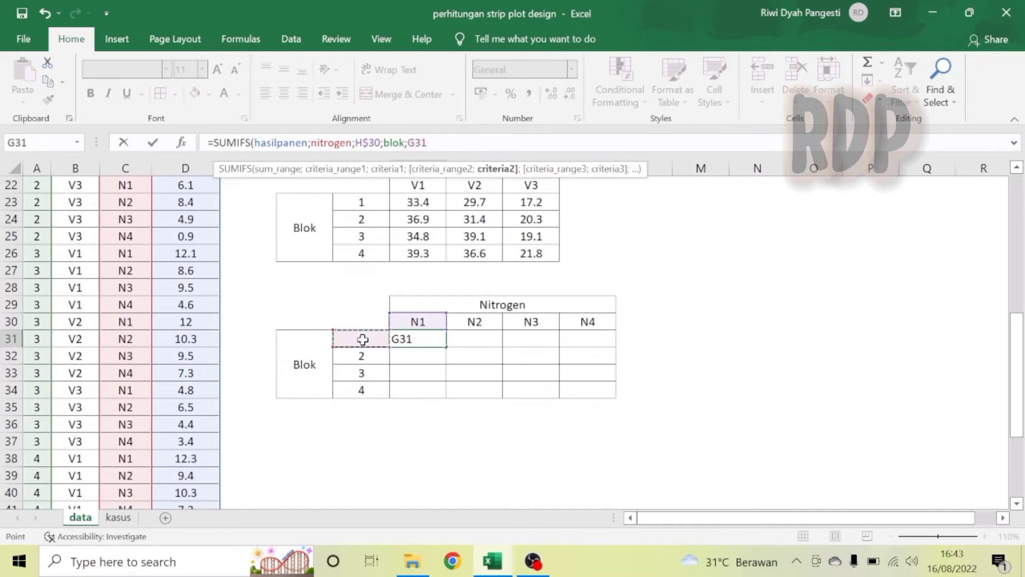
pyautogui.press('F4')
pyautogui.write(')')
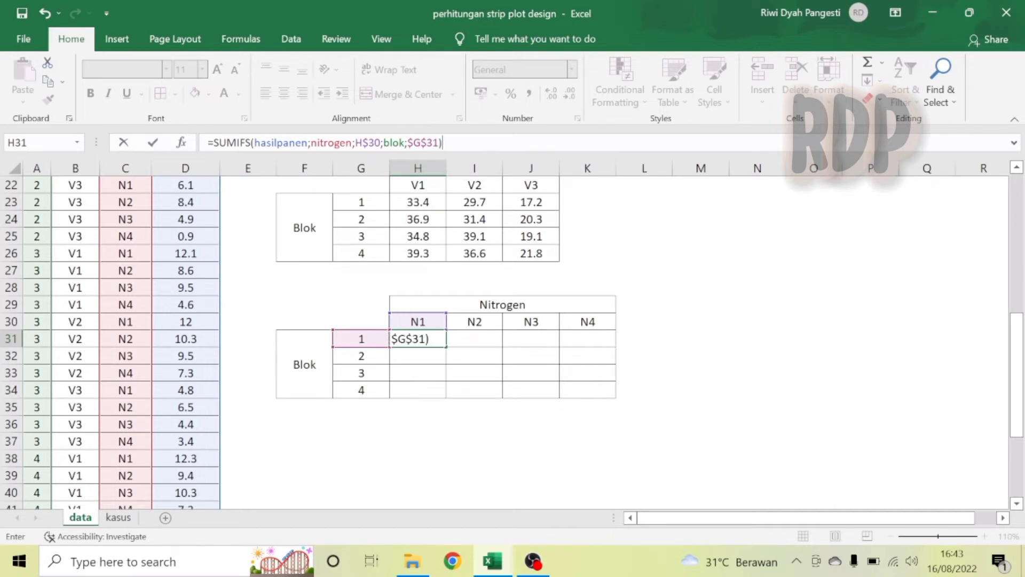
pyautogui.click(414, 143)
pyautogui.press('BackSpace')
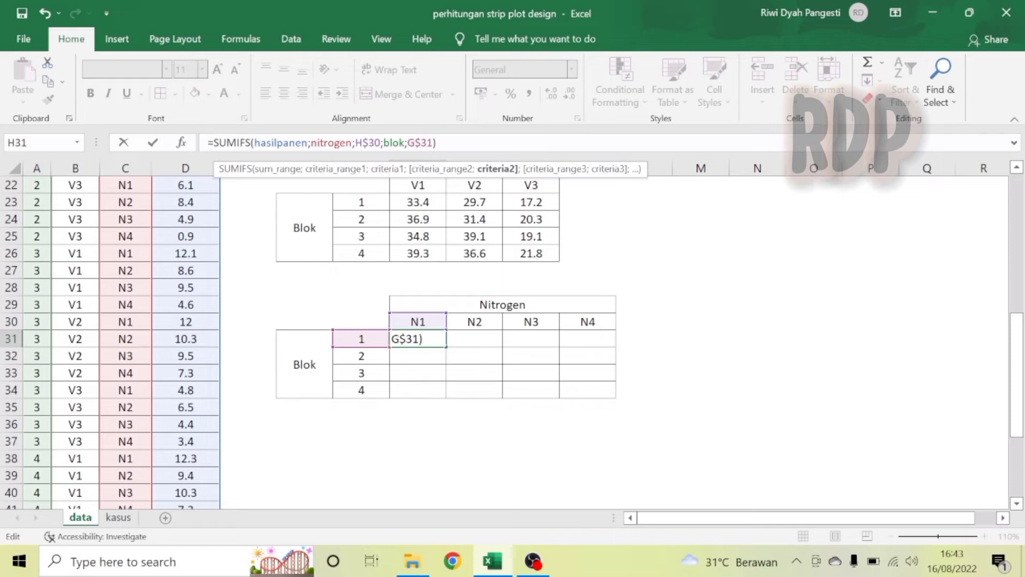
pyautogui.press('BackSpace')
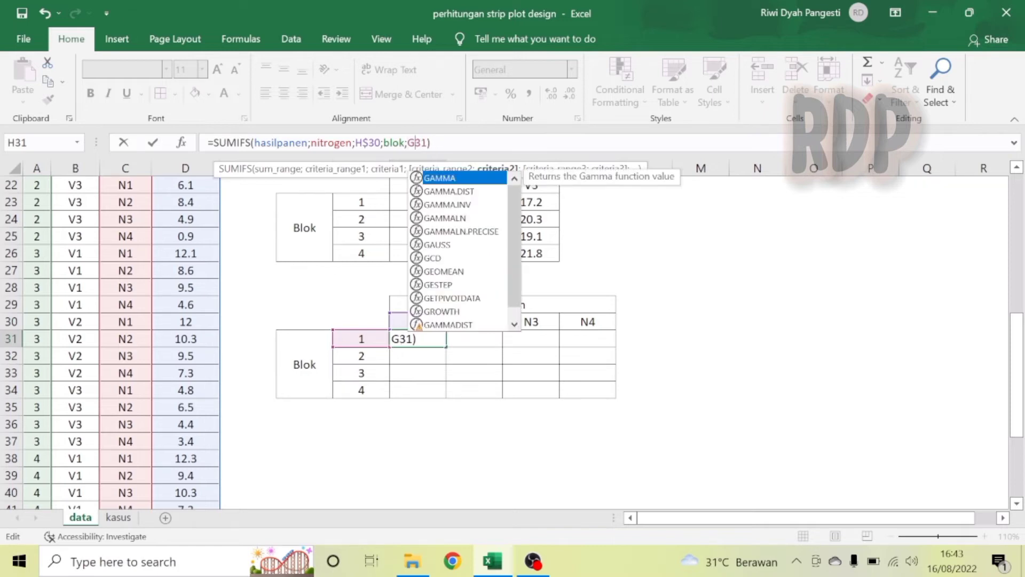
pyautogui.press('Escape')
pyautogui.press('F4')
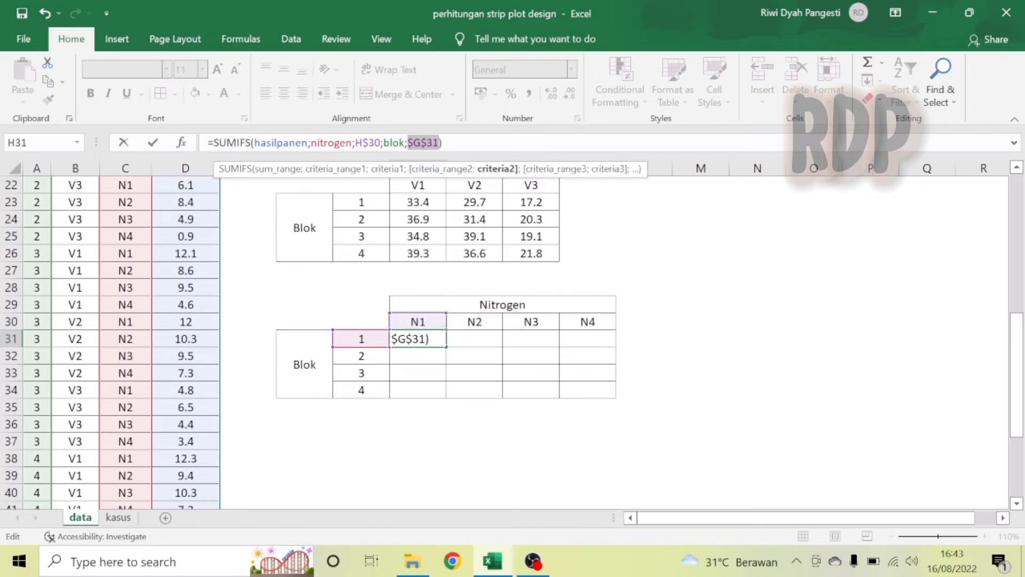
pyautogui.click(427, 143)
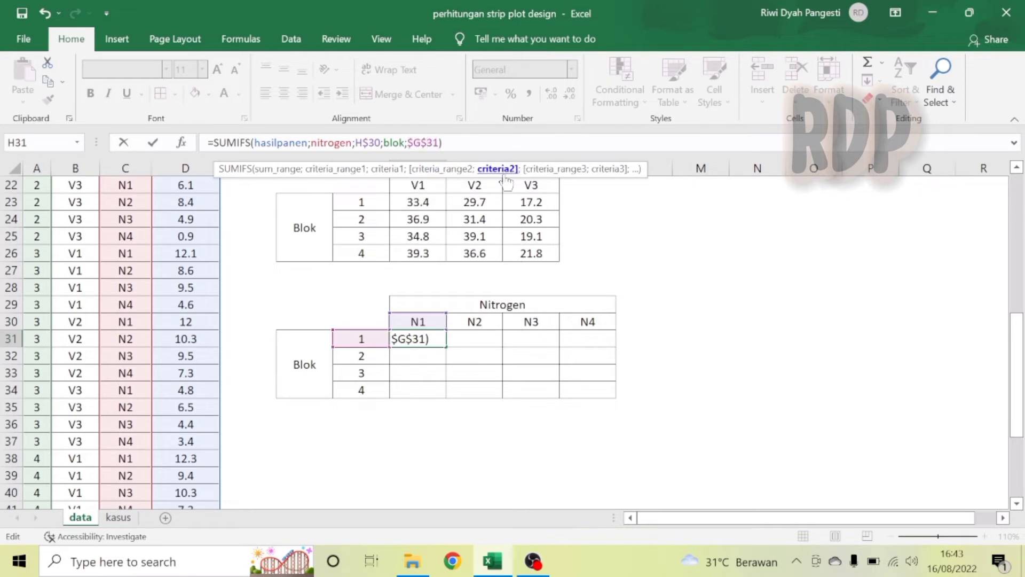
pyautogui.press('BackSpace')
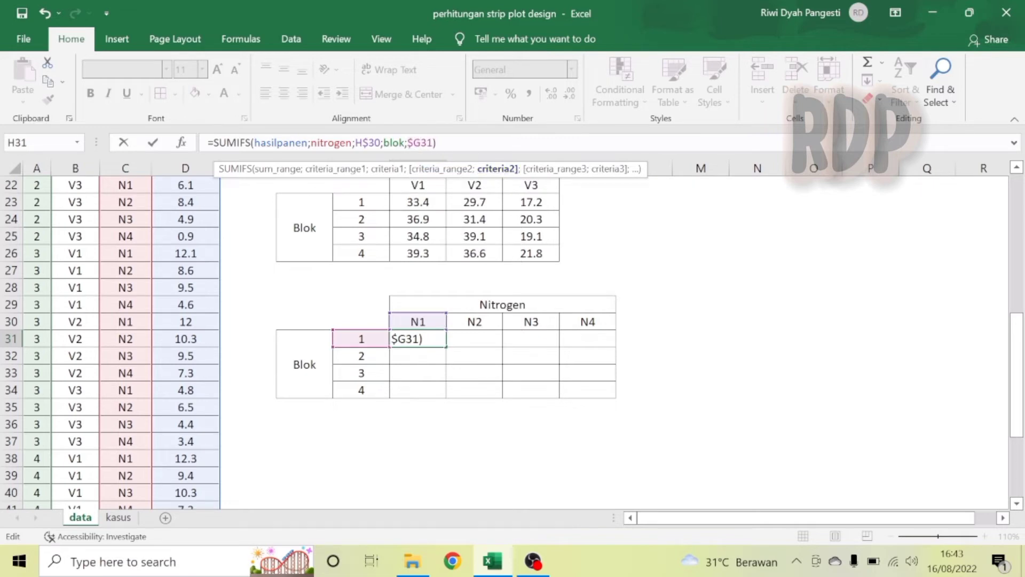
pyautogui.hotkey('ctrl', 'Return')
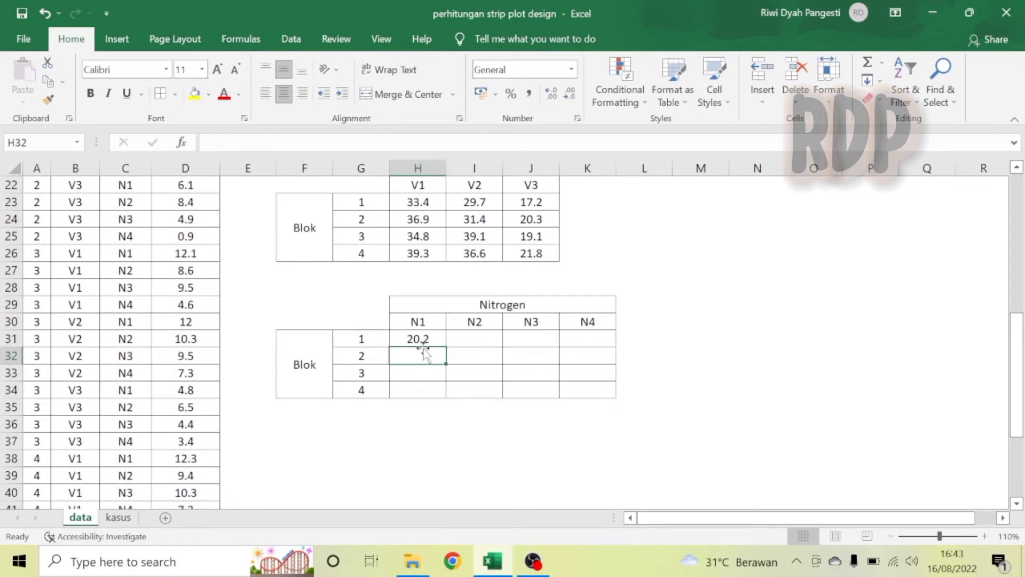
# Fill the block-by-nitrogen SUMIFS formula across the whole H31:K34 table.
pyautogui.moveTo(449, 346); pyautogui.dragTo(618, 395)
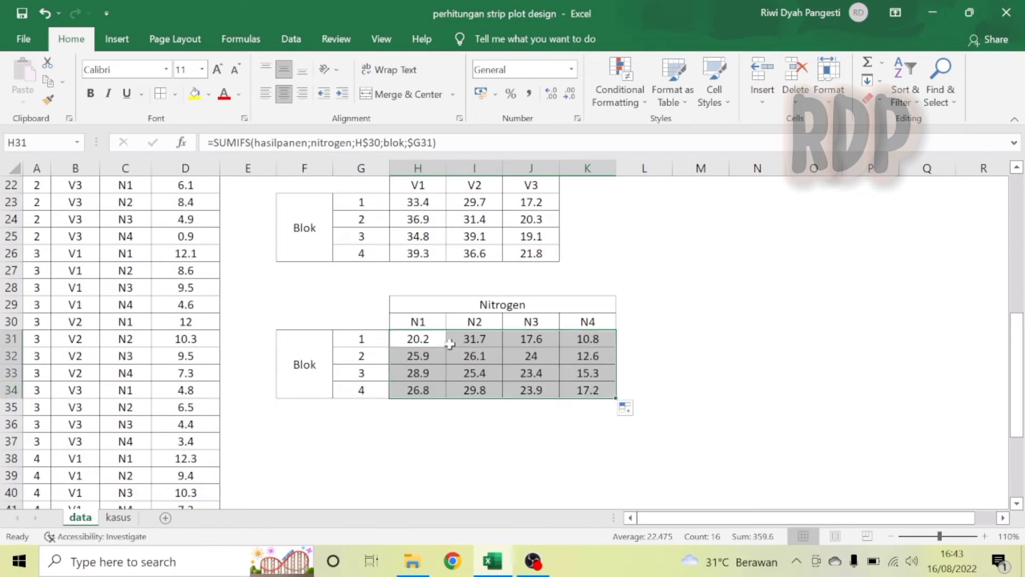
# Name the selected range H31:K34 as nitblok.
pyautogui.click(38, 143)
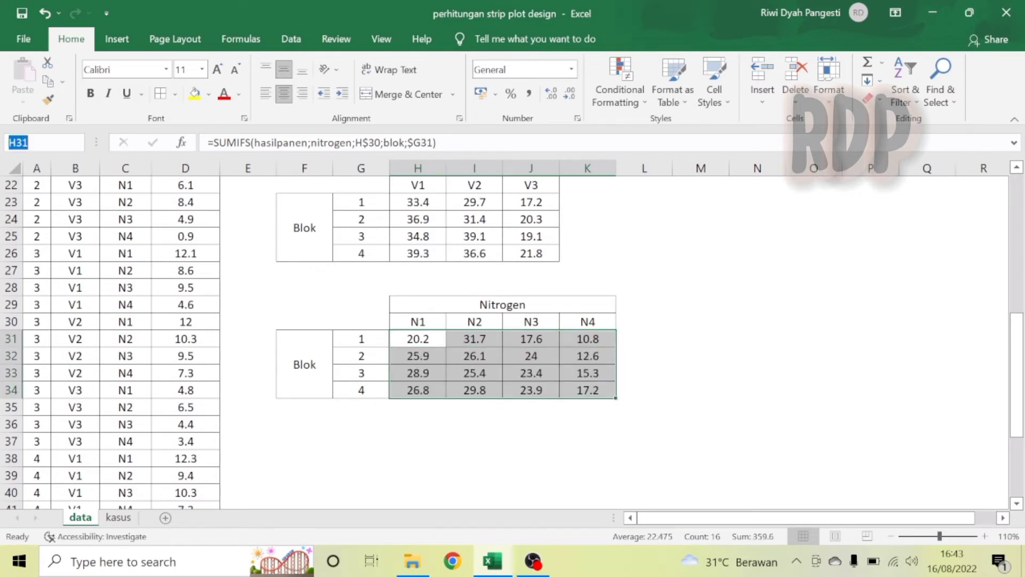
pyautogui.write('nitblok')
pyautogui.press('Return')
# Enter the heading Sumber Keragaman in cell M2.
pyautogui.click(1017, 197)
pyautogui.scroll(1, 1017, 196)
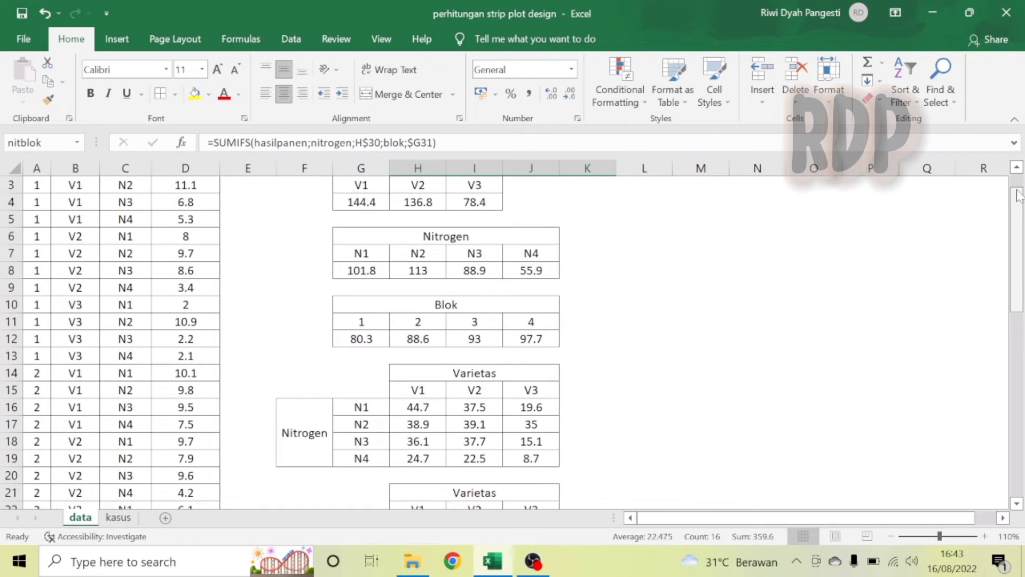
pyautogui.scroll(1, 1017, 197)
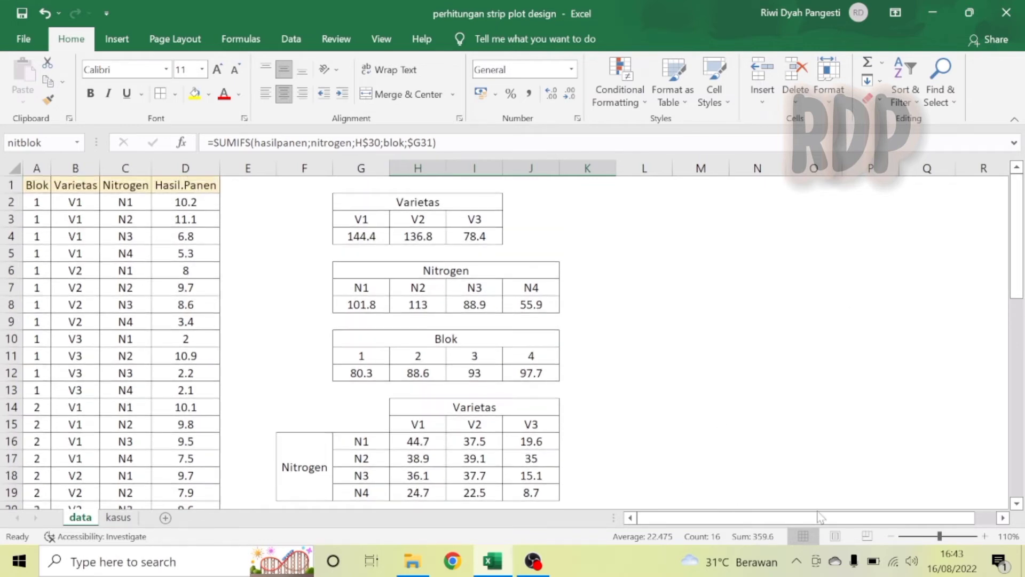
pyautogui.click(1003, 518)
pyautogui.click(1003, 518)
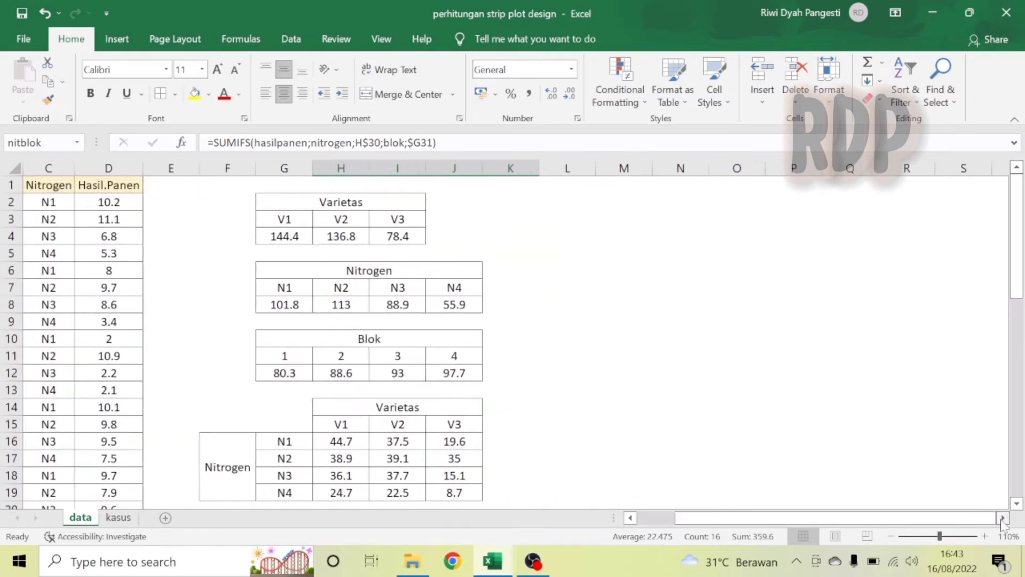
pyautogui.click(1003, 518)
pyautogui.click(1004, 518)
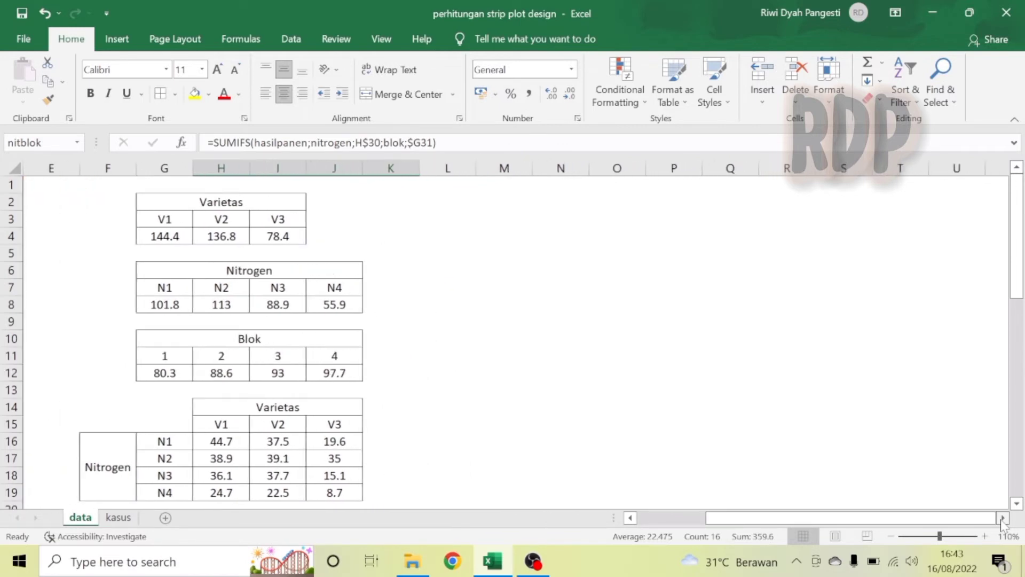
pyautogui.click(512, 197)
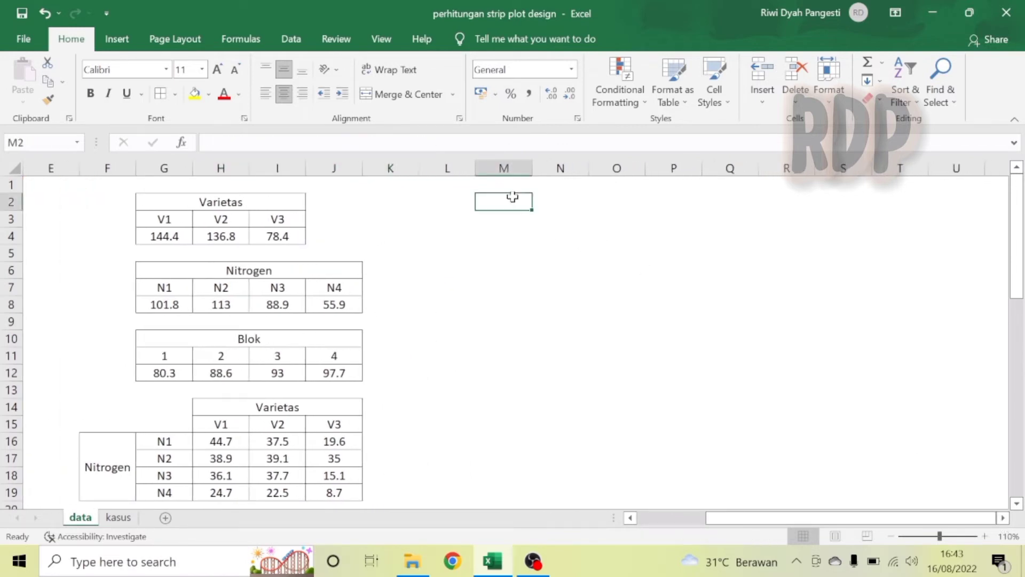
pyautogui.write('Sum')
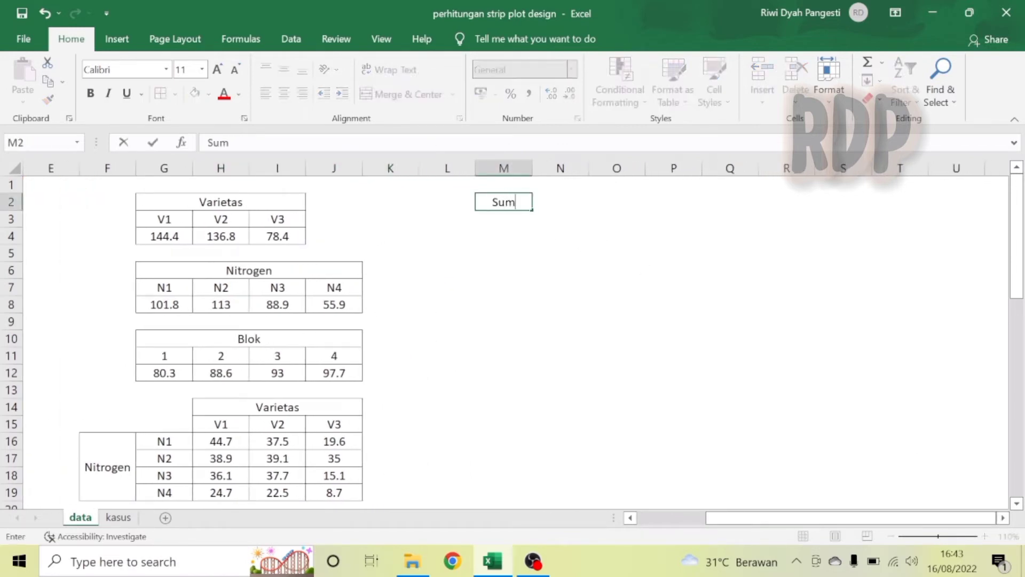
pyautogui.write('ber Ker')
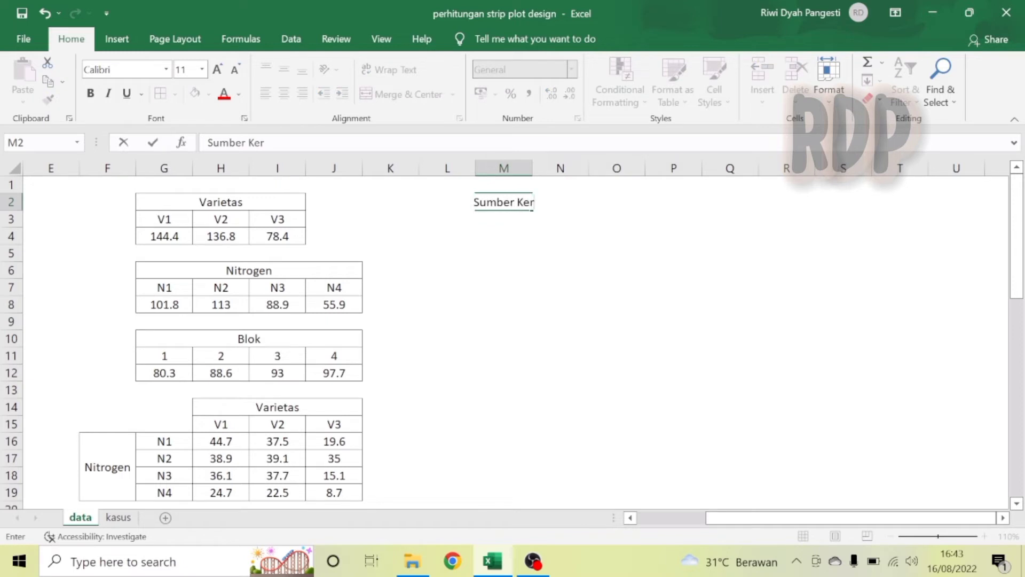
pyautogui.write('agaman')
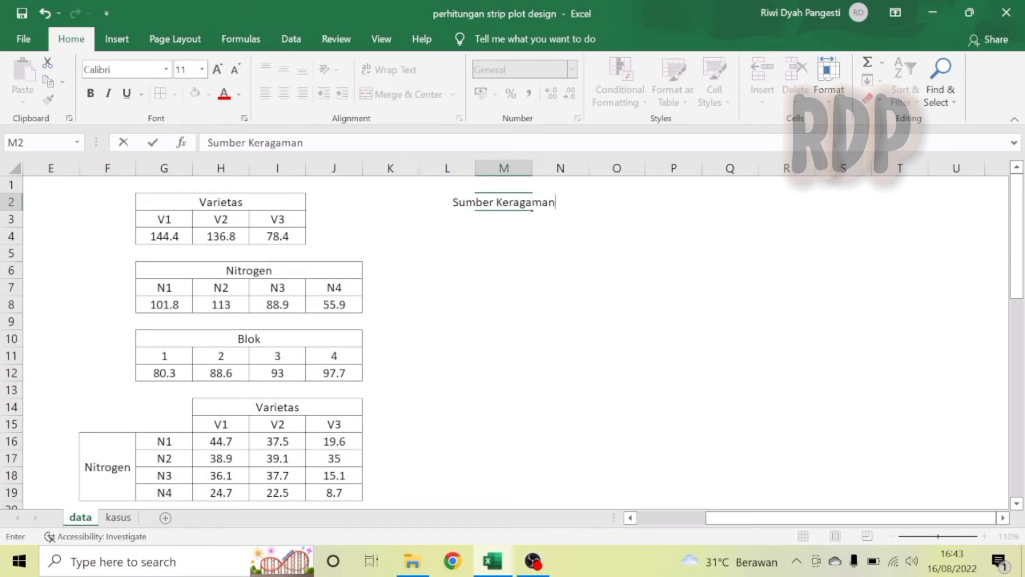
pyautogui.press('Return')
# List the sources Blok, Varietas, Galat a, Nitrogen and Galat b below the heading in M3:M7.
pyautogui.write('Bl')
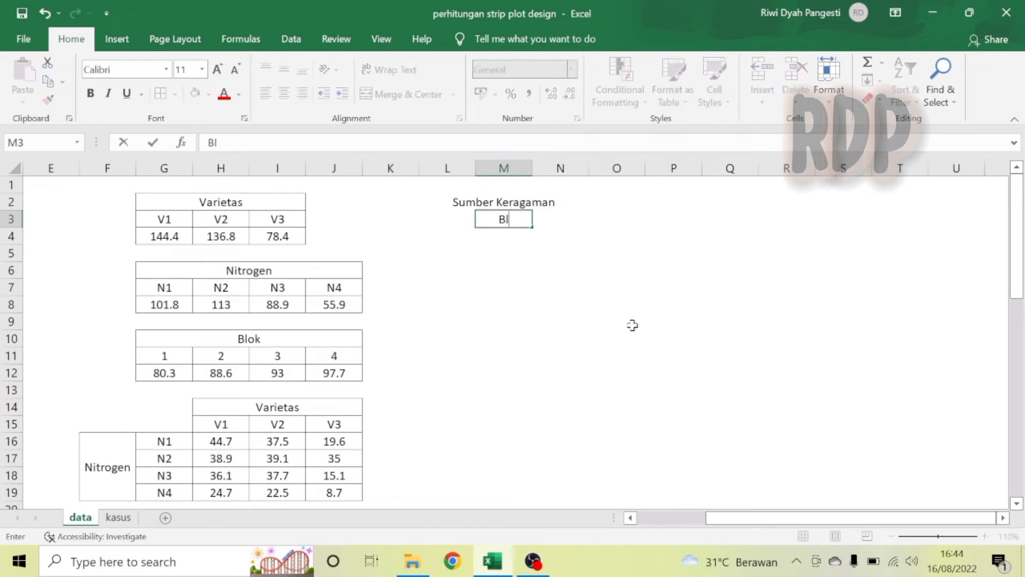
pyautogui.write('ok')
pyautogui.press('Return')
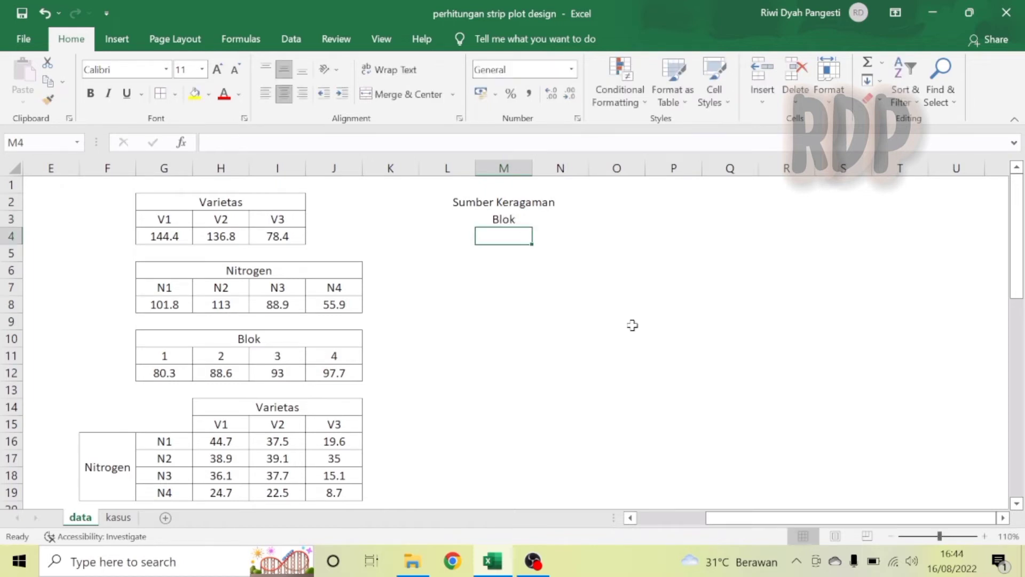
pyautogui.write('Varietas')
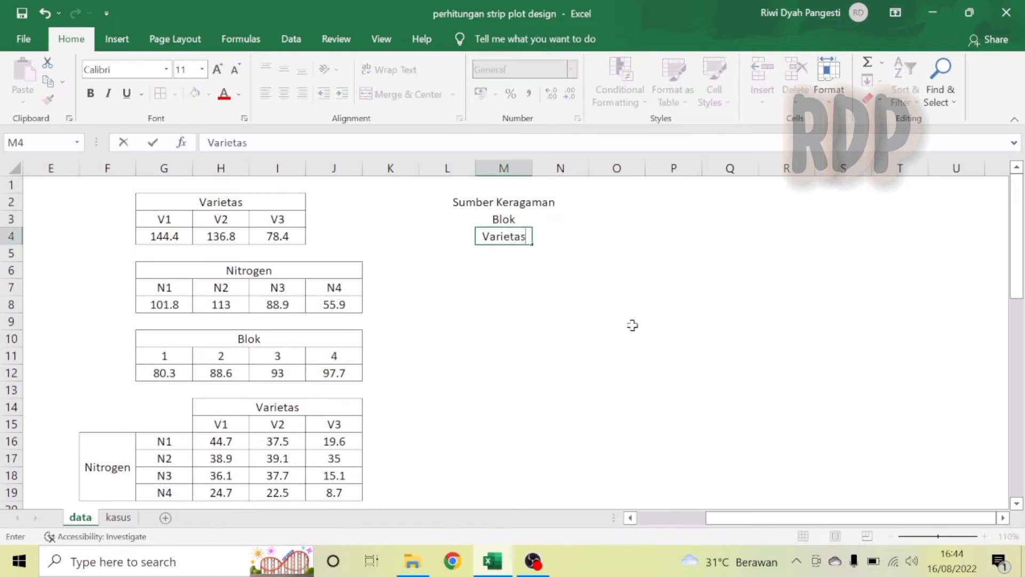
pyautogui.press('Return')
pyautogui.write('Galat')
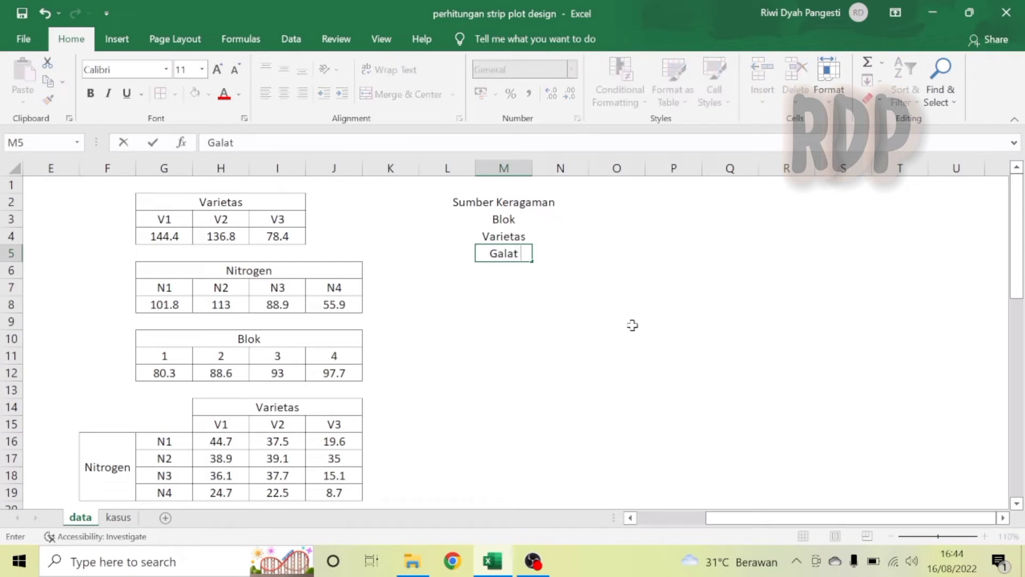
pyautogui.write(' a')
pyautogui.press('Return')
pyautogui.write('Nitrogen')
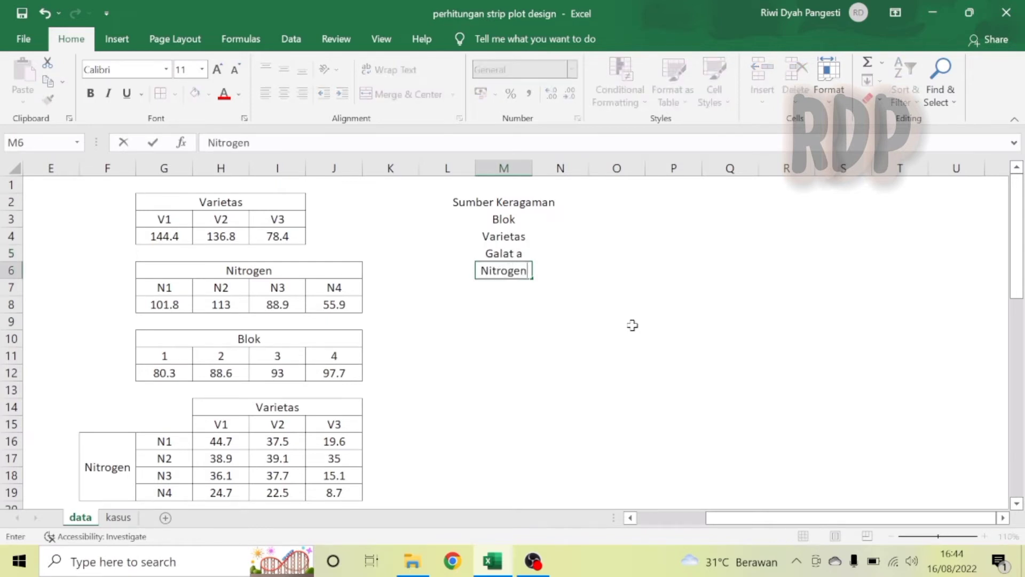
pyautogui.press('Return')
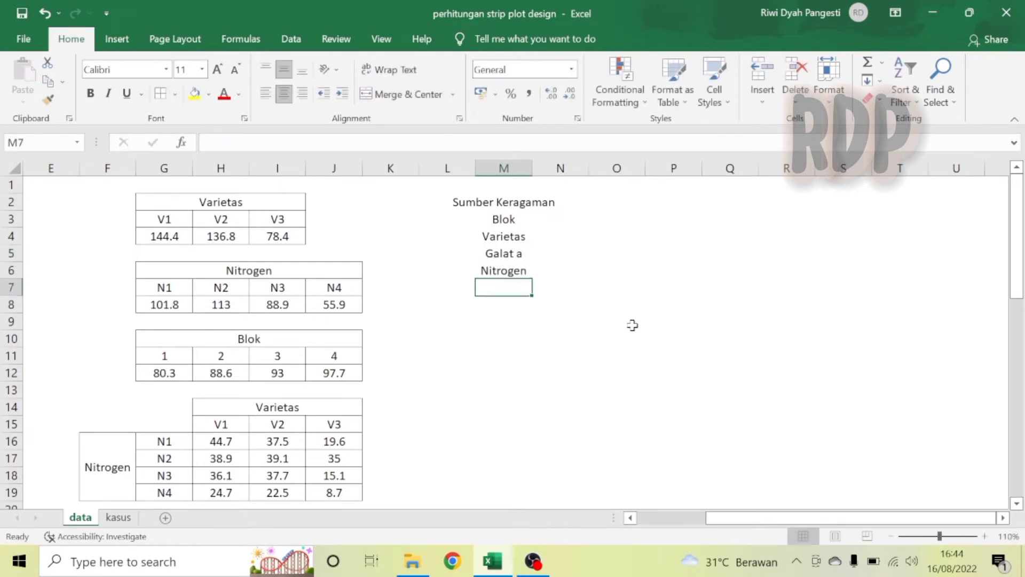
pyautogui.write('Galat b')
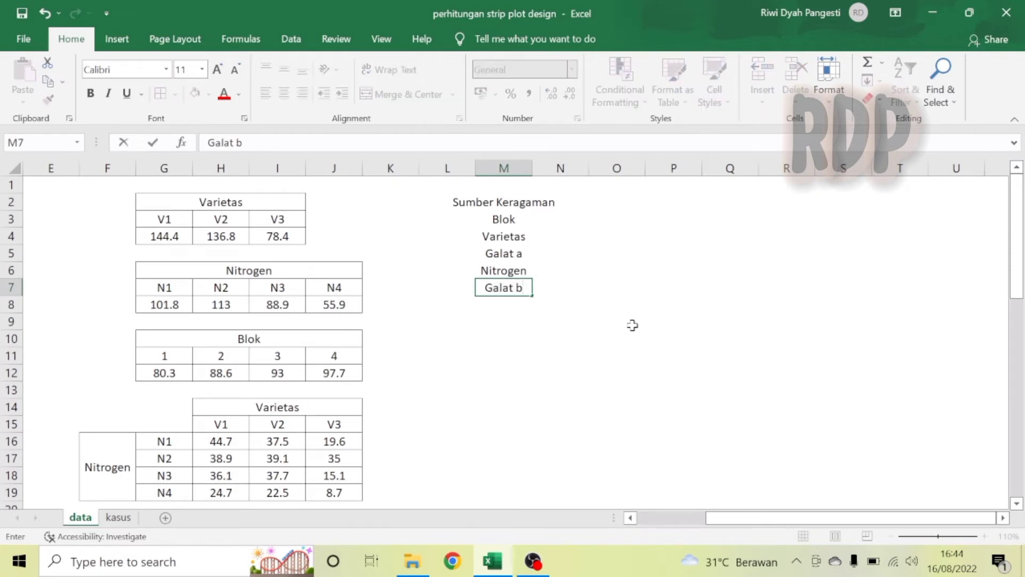
pyautogui.press('Return')
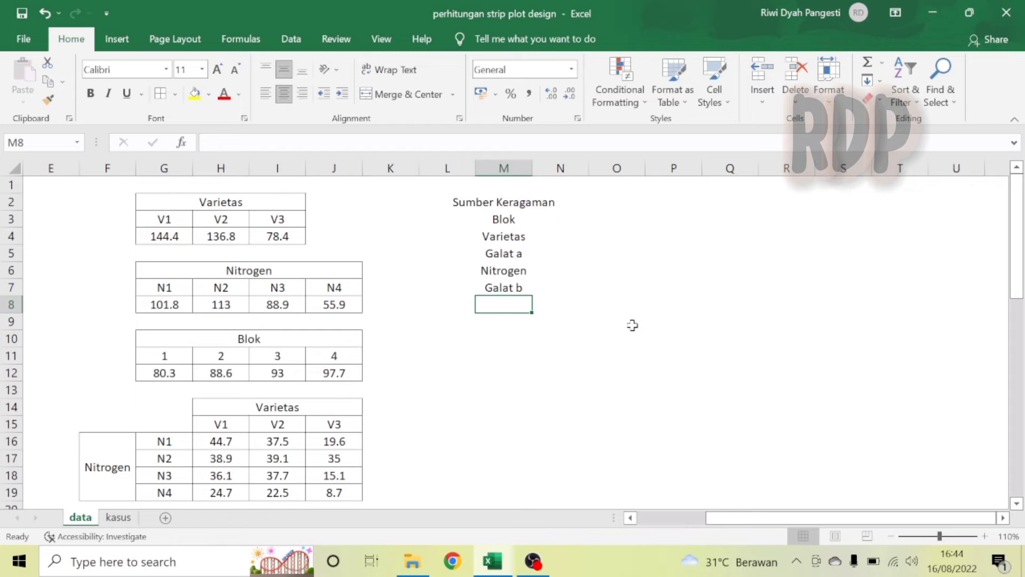
# Add the sources V*N, Galat c and Total in M8:M10.
pyautogui.write('Va')
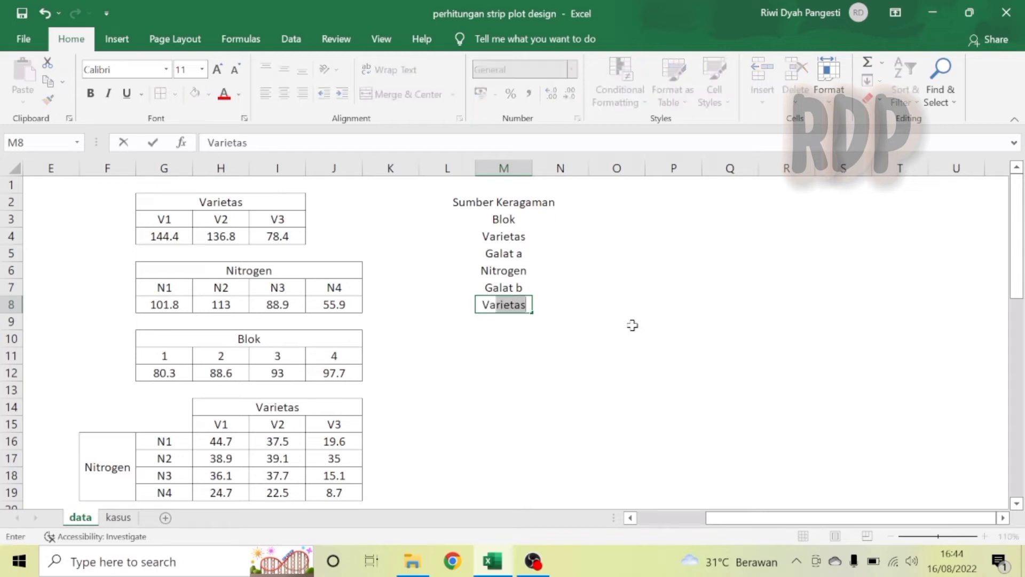
pyautogui.press('BackSpace')
pyautogui.press('BackSpace')
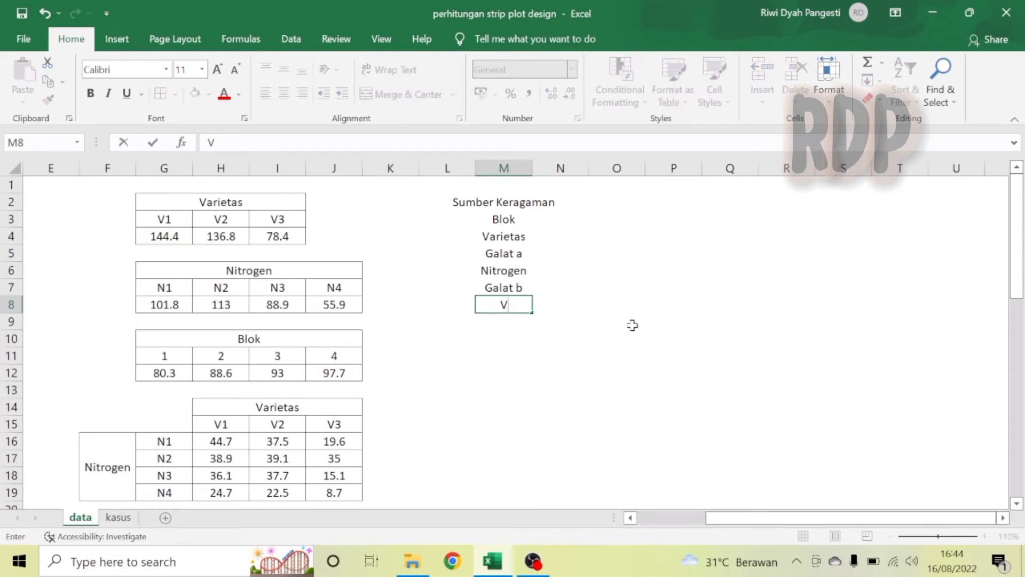
pyautogui.write('*N')
pyautogui.press('Return')
pyautogui.write('Galat c')
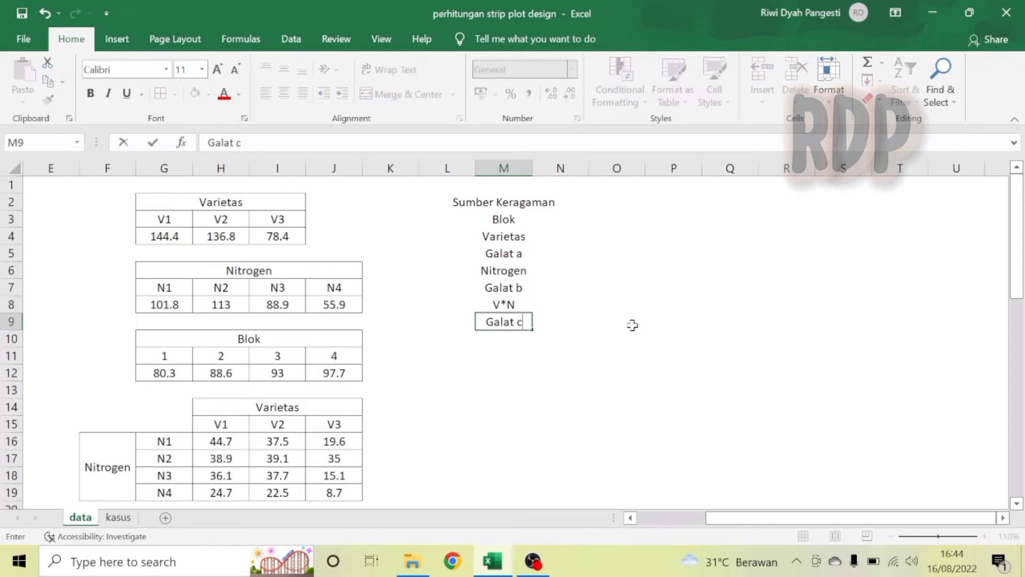
pyautogui.press('Return')
pyautogui.write('Total')
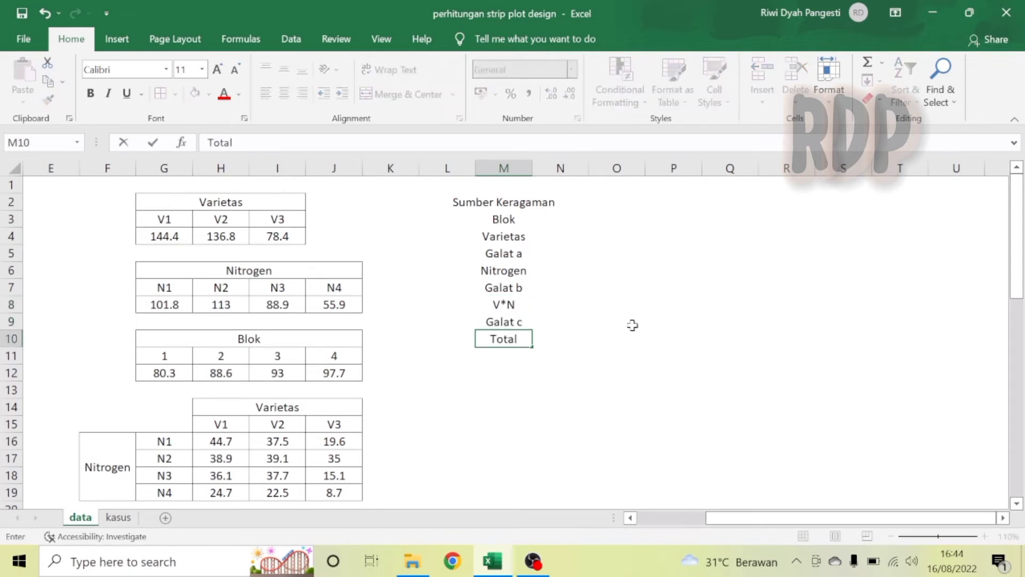
pyautogui.press('Return')
# Left-align the source labels M2:M10 and autofit column M to its contents.
pyautogui.moveTo(495, 220); pyautogui.dragTo(500, 340)
pyautogui.click(266, 94)
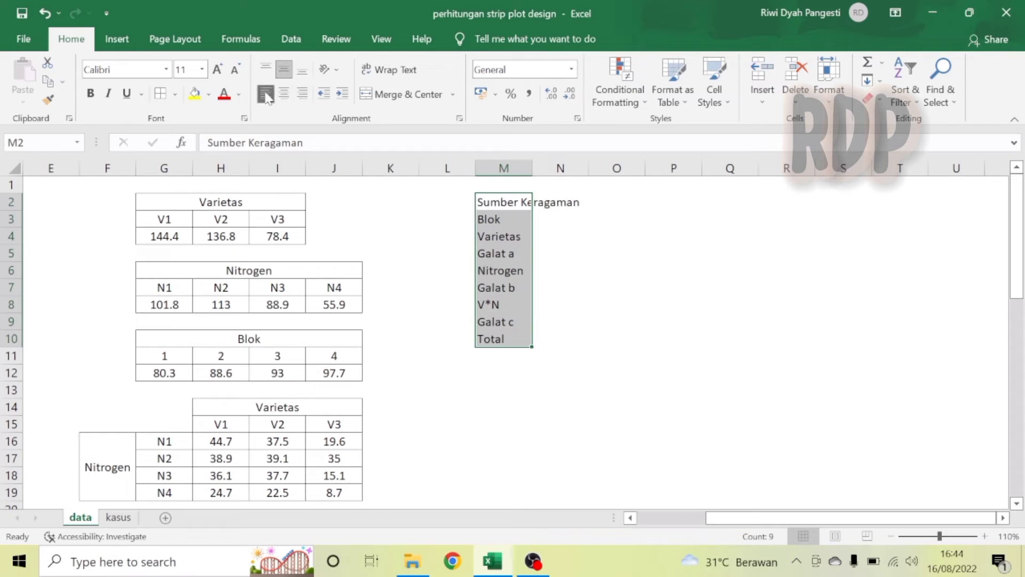
pyautogui.doubleClick(532, 168)
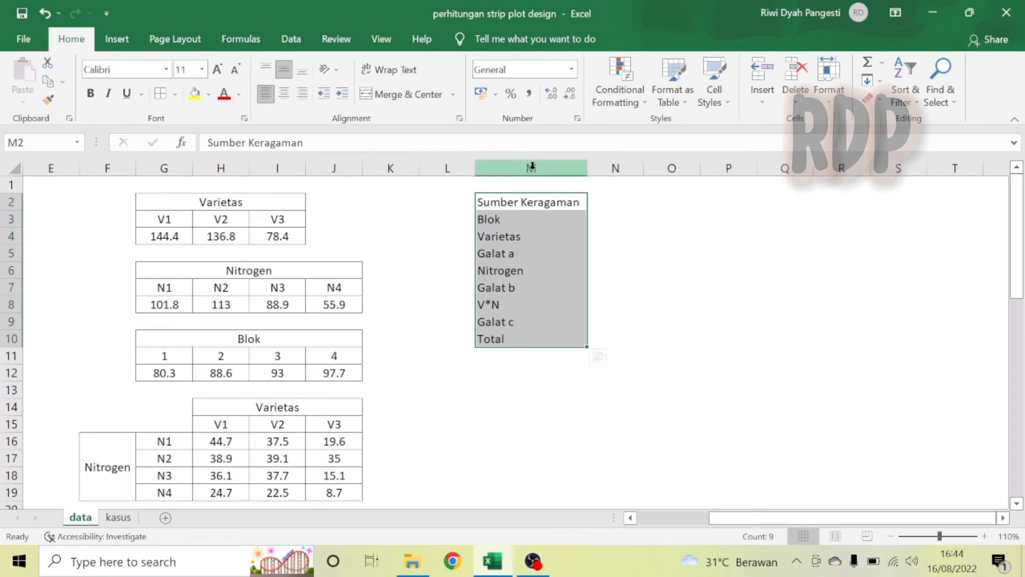
# Enter the ANOVA column headings db, JK, KT, F hit and F tabel in N2:R2.
pyautogui.click(631, 201)
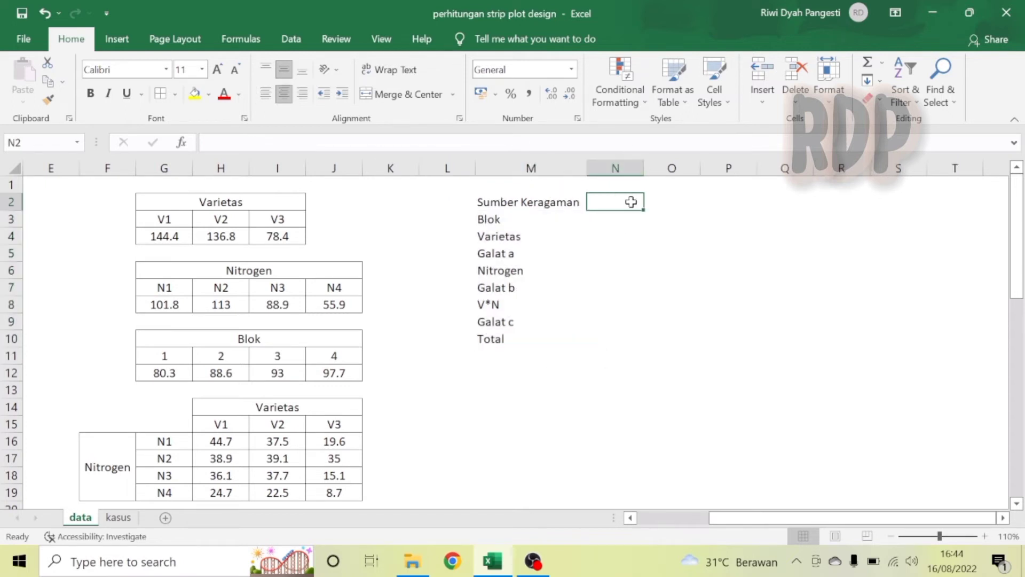
pyautogui.write('db')
pyautogui.press('Tab')
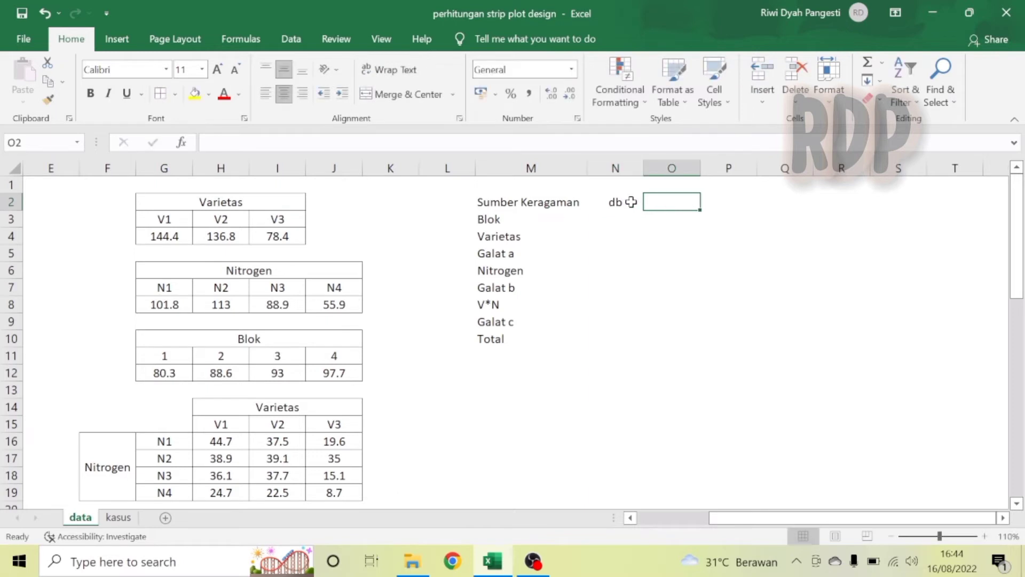
pyautogui.write('JK')
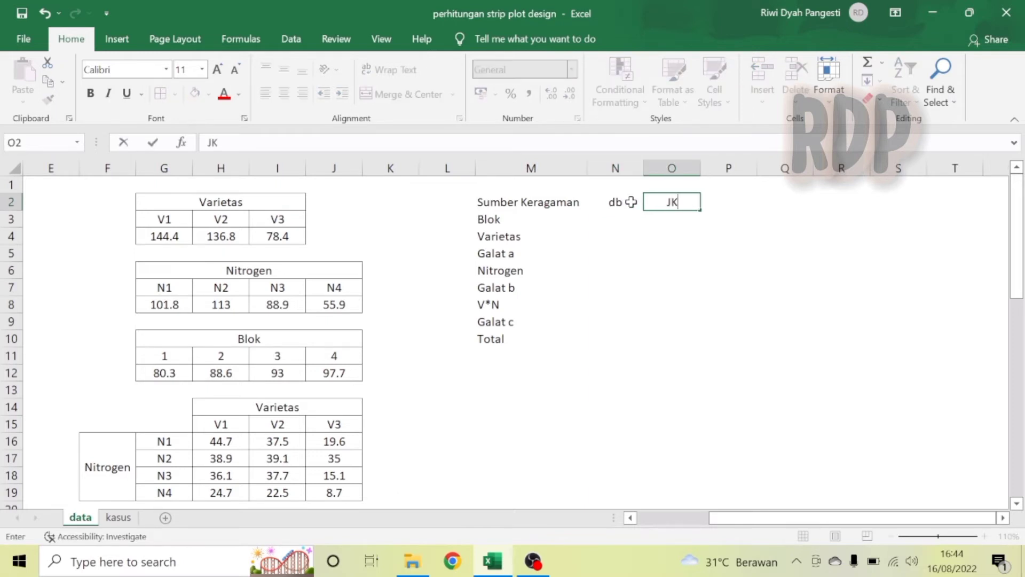
pyautogui.press('Tab')
pyautogui.write('KT')
pyautogui.press('Tab')
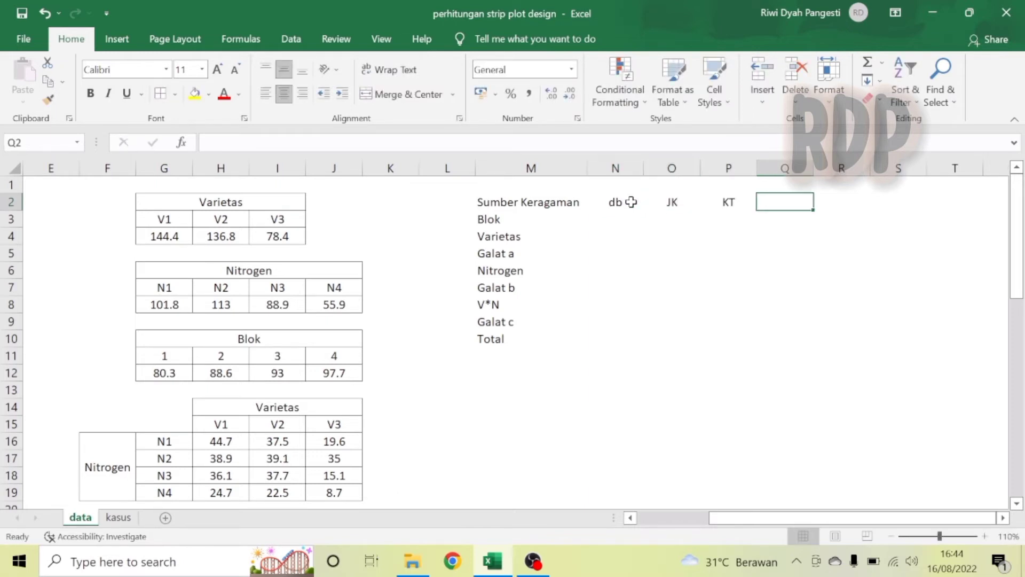
pyautogui.write('F hit')
pyautogui.press('Tab')
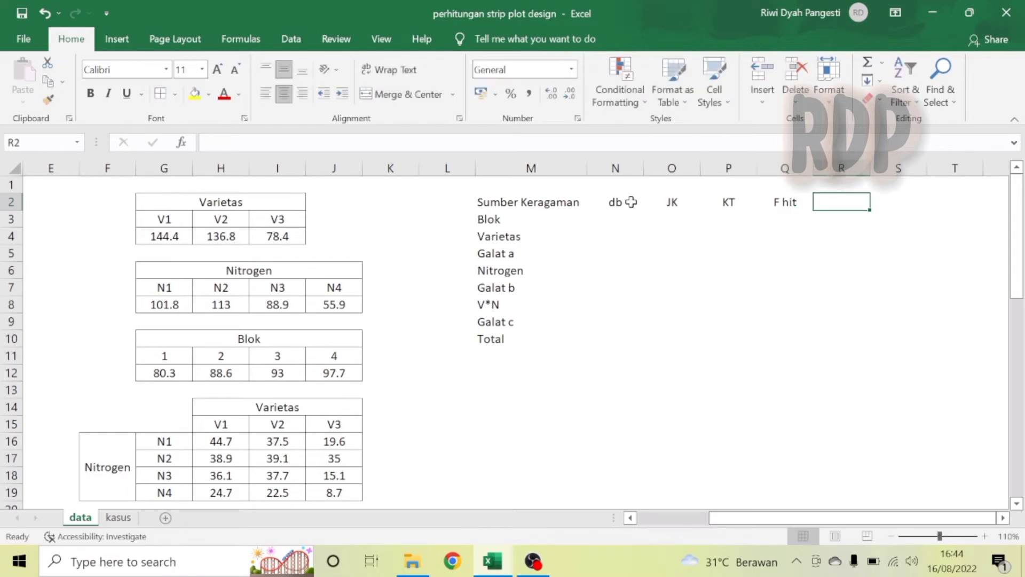
pyautogui.write('F tabel')
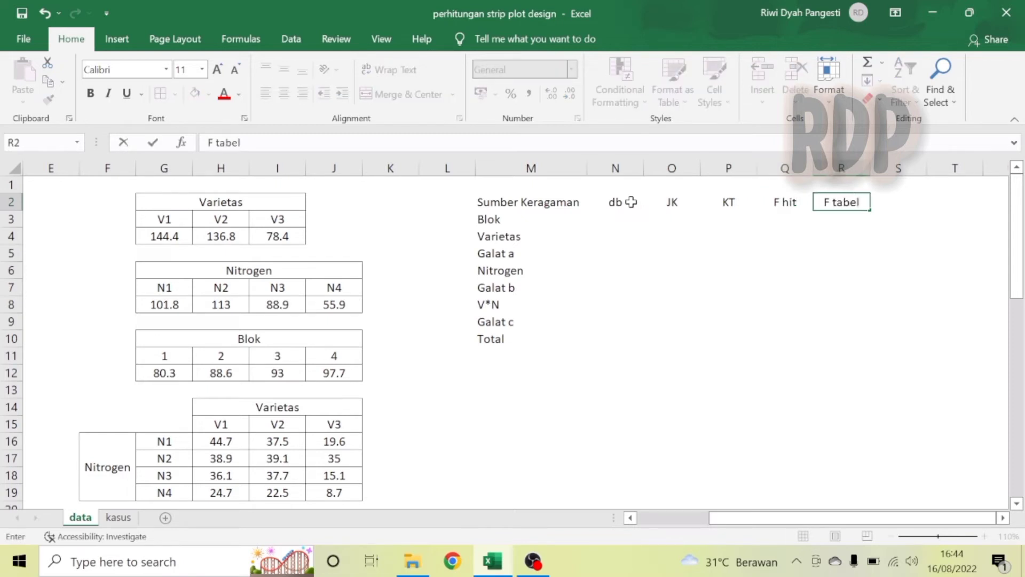
pyautogui.press('Return')
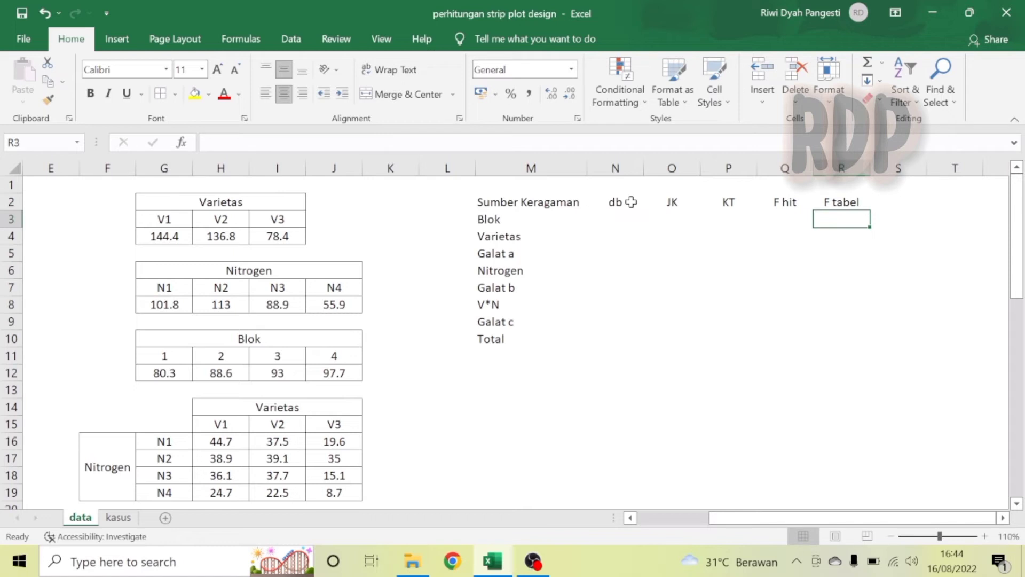
# Shade the header row M2:R2 with a light orange theme fill colour.
pyautogui.click(565, 208)
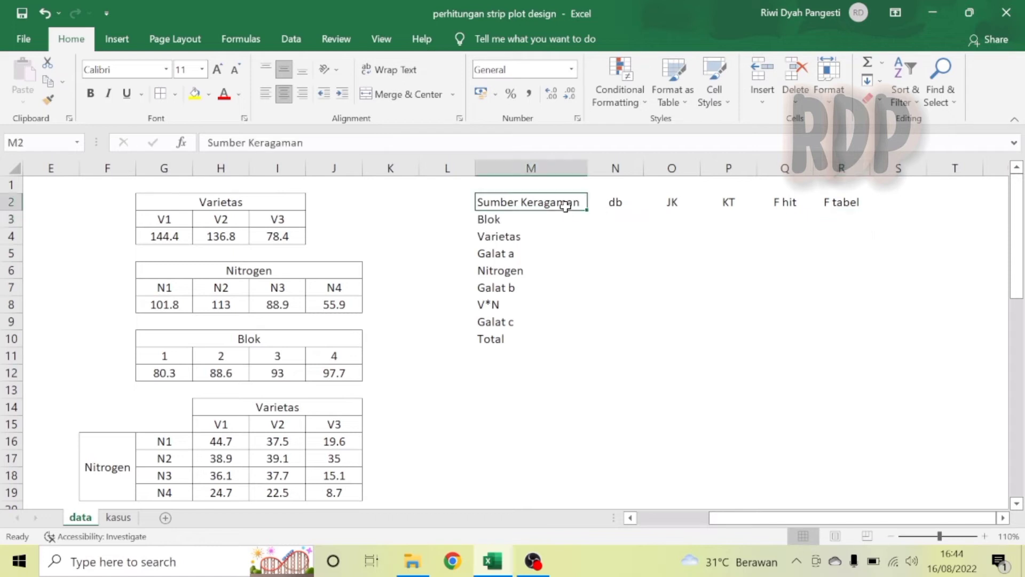
pyautogui.keyDown('shift'); pyautogui.click(856, 207); pyautogui.keyUp('shift')
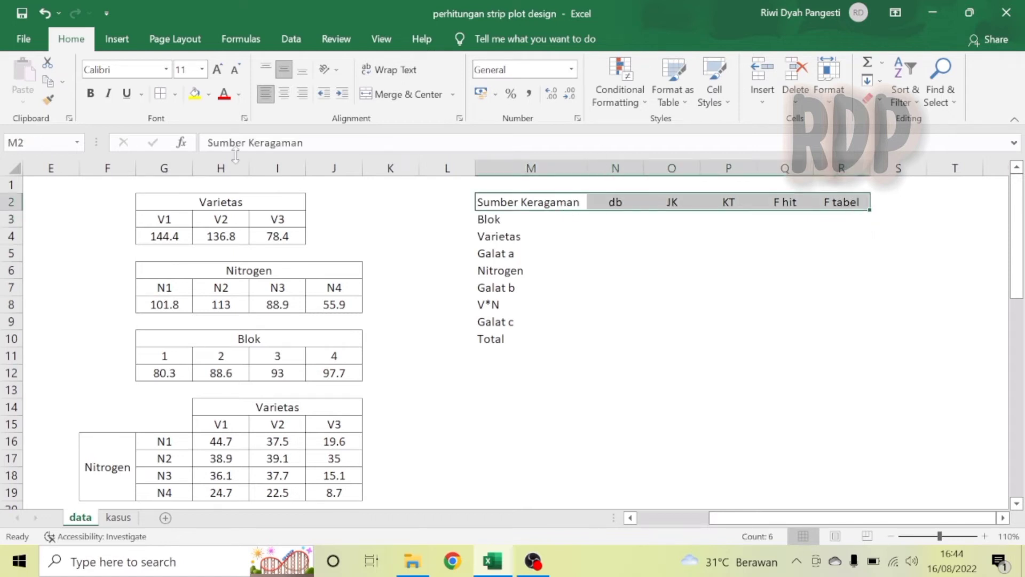
pyautogui.click(209, 94)
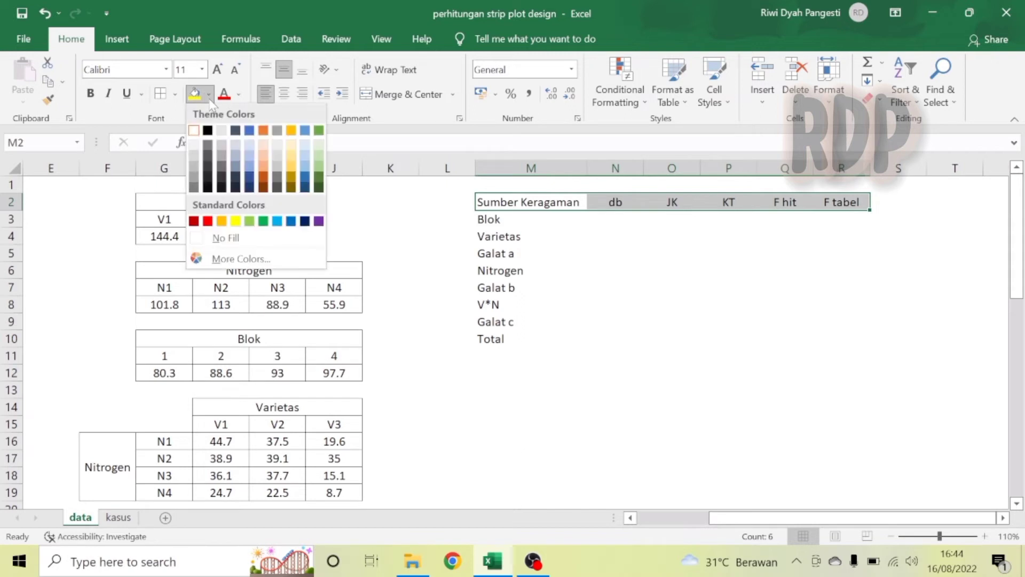
pyautogui.click(265, 149)
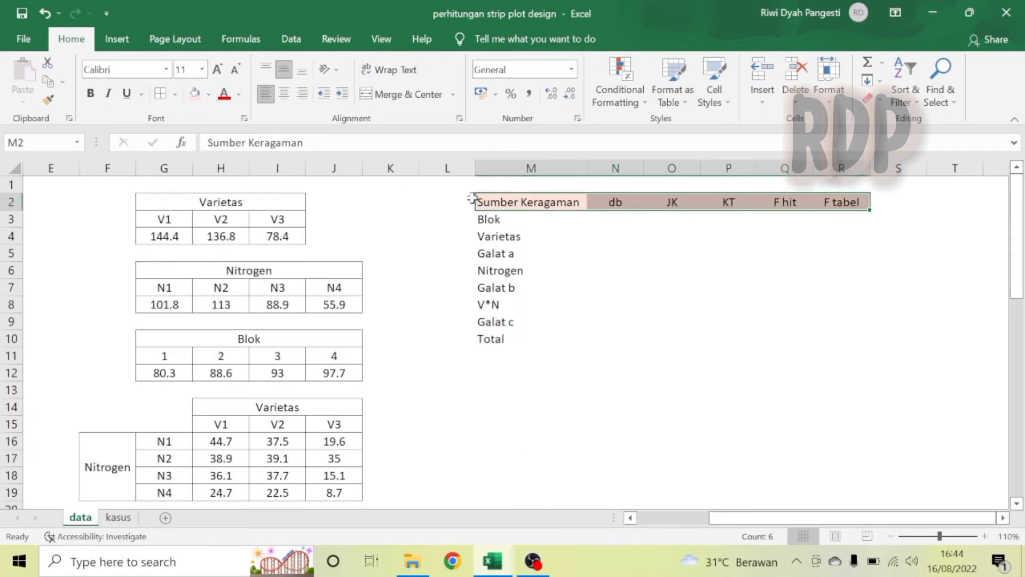
# Enter the Blok degrees of freedom in N3 with the formula =COUNT(jumblok)-1.
pyautogui.click(617, 220)
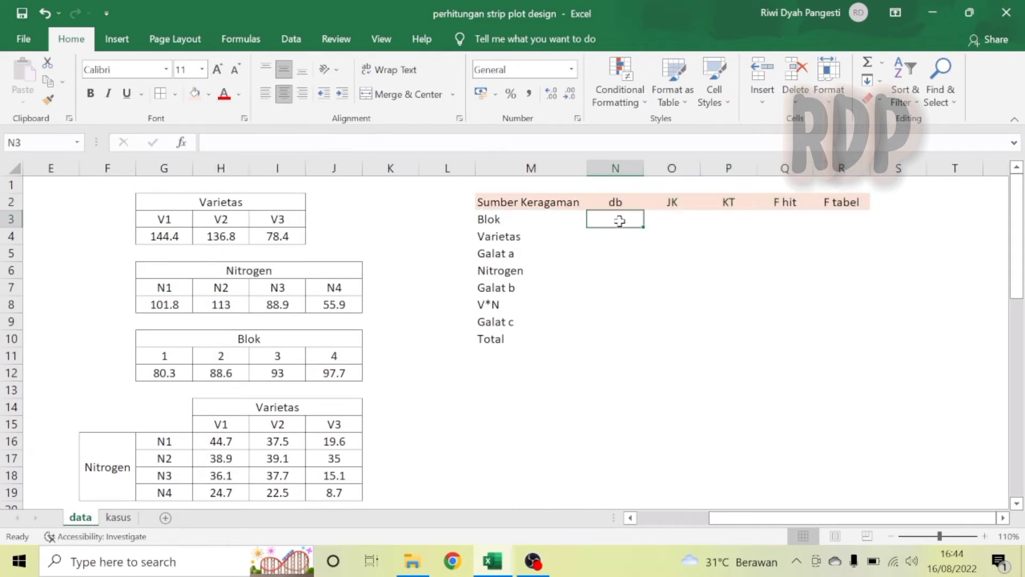
pyautogui.click(1003, 519)
pyautogui.click(1003, 518)
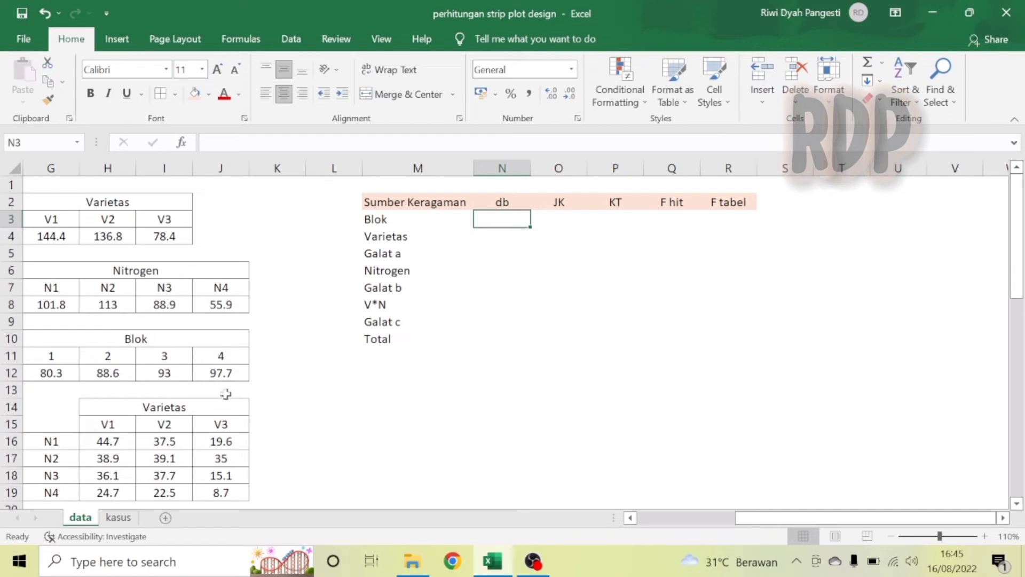
pyautogui.write('=')
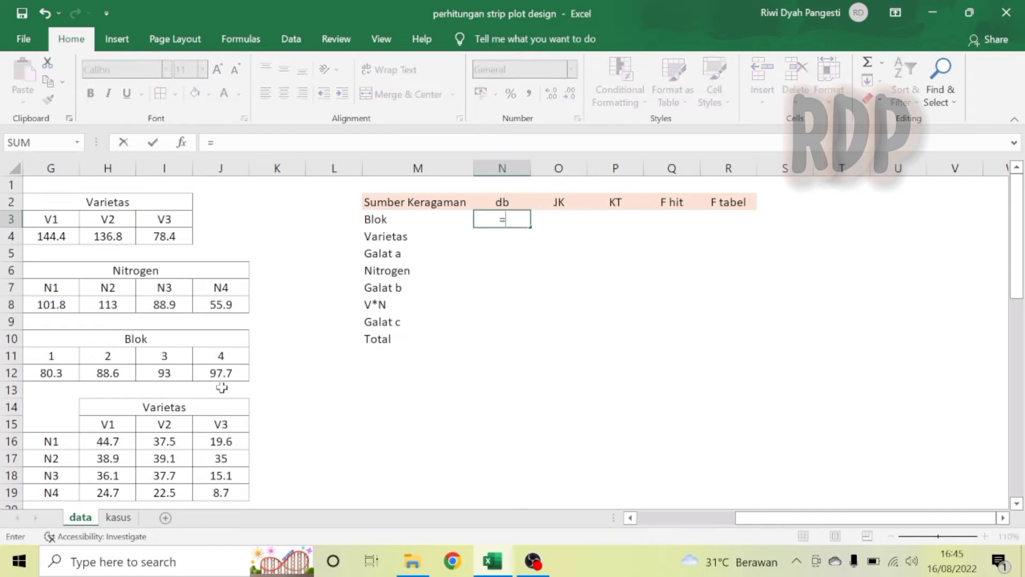
pyautogui.write('coun')
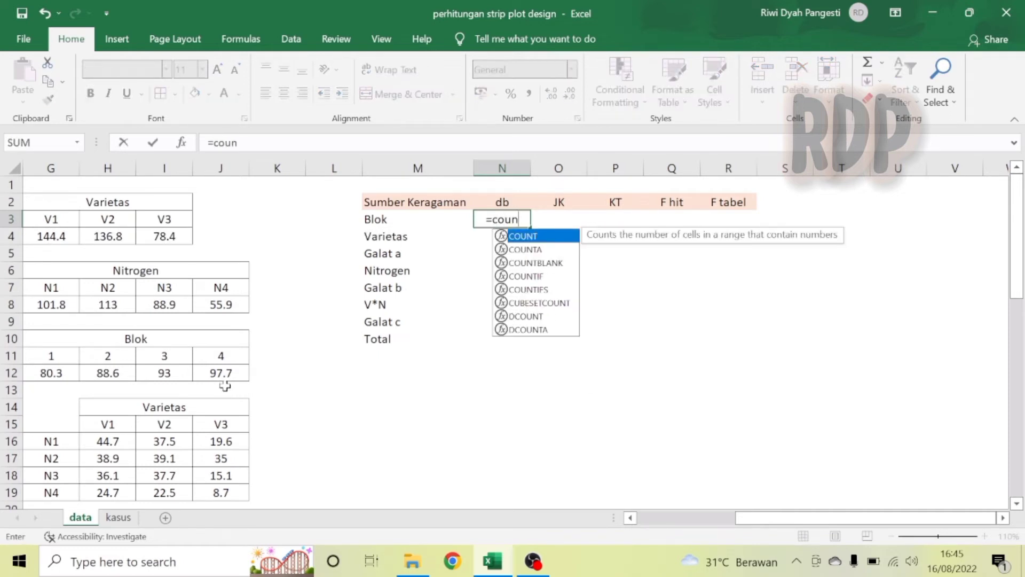
pyautogui.doubleClick(534, 237)
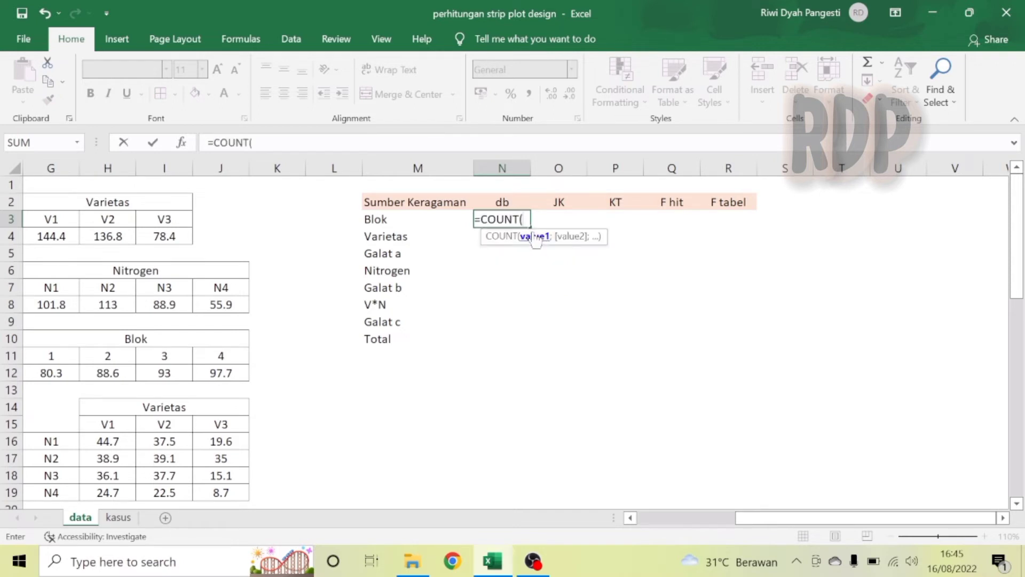
pyautogui.write('jum')
pyautogui.doubleClick(507, 244)
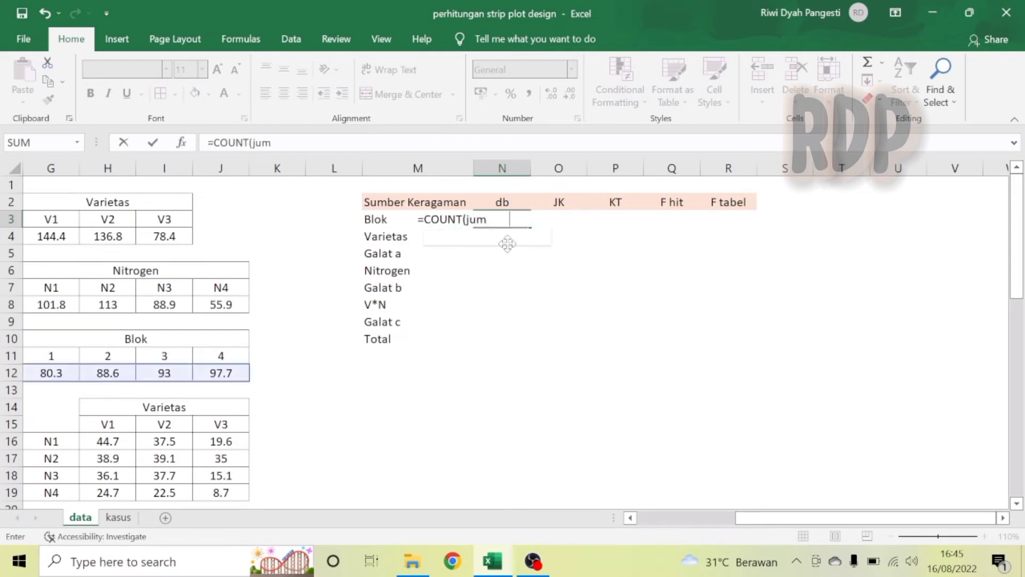
pyautogui.write(')-1')
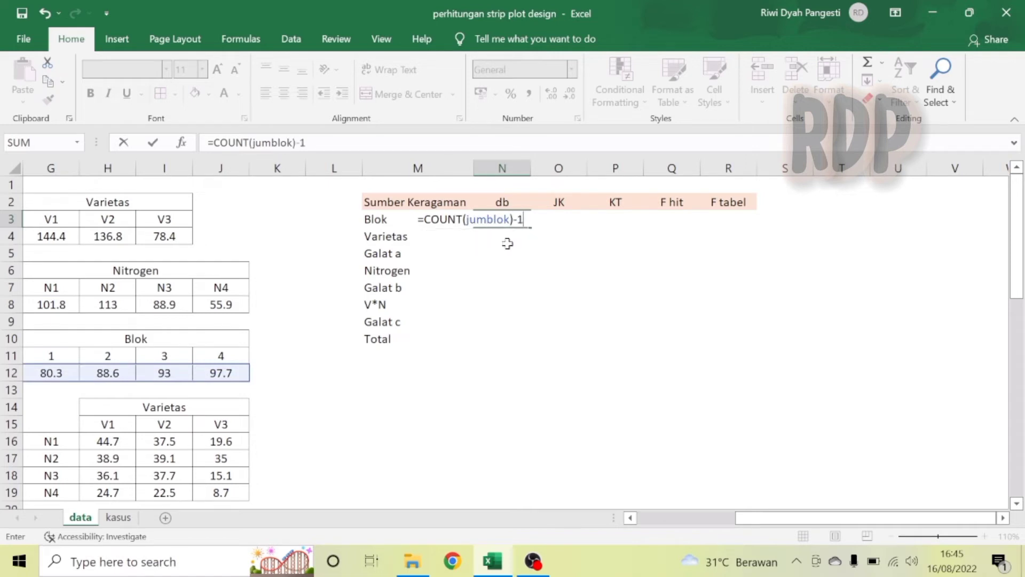
pyautogui.press('Return')
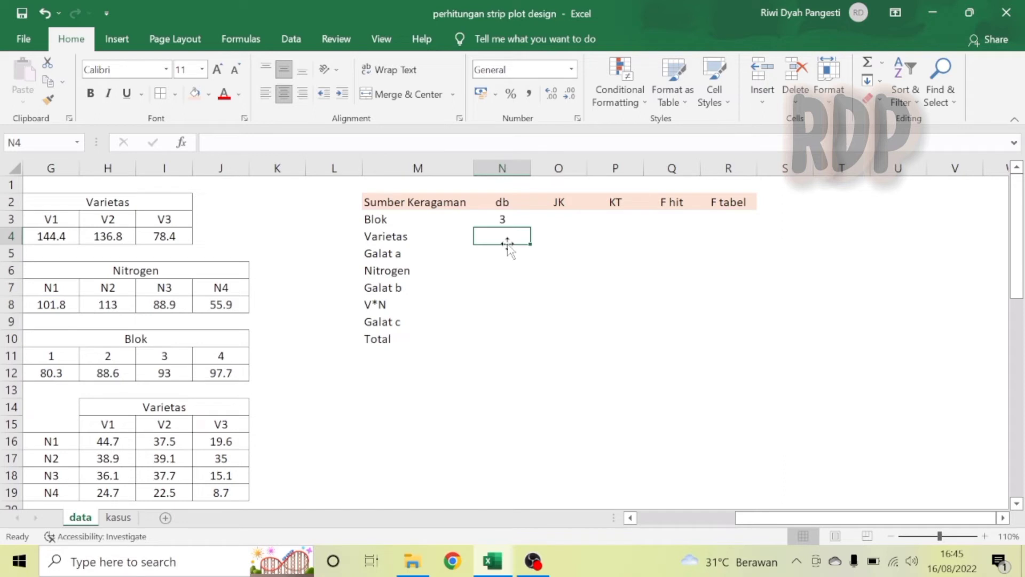
# Enter the Varietas degrees of freedom in N4 with the formula =COUNT(jumvar)-1.
pyautogui.write('=coun')
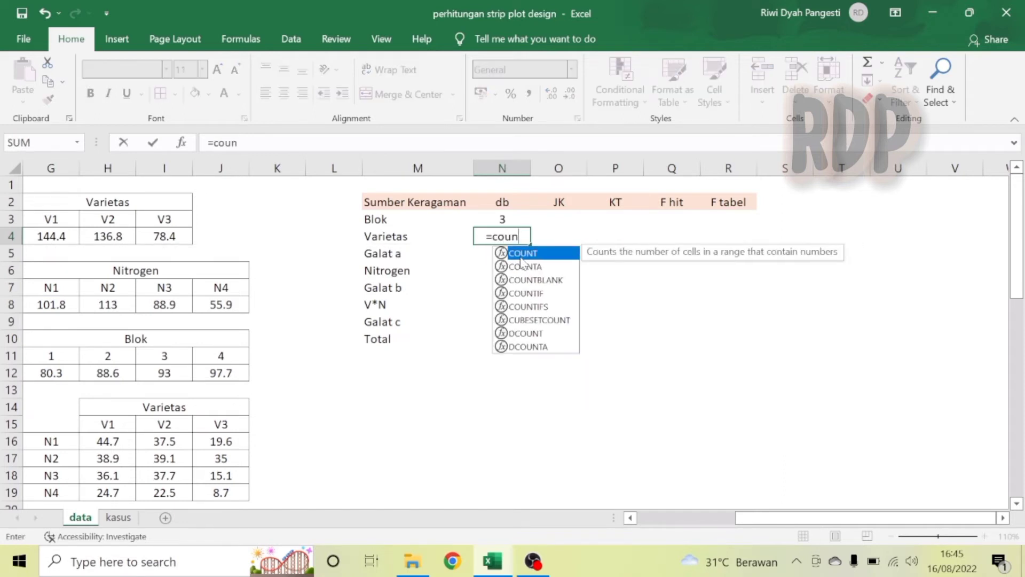
pyautogui.press('Tab')
pyautogui.write('jum')
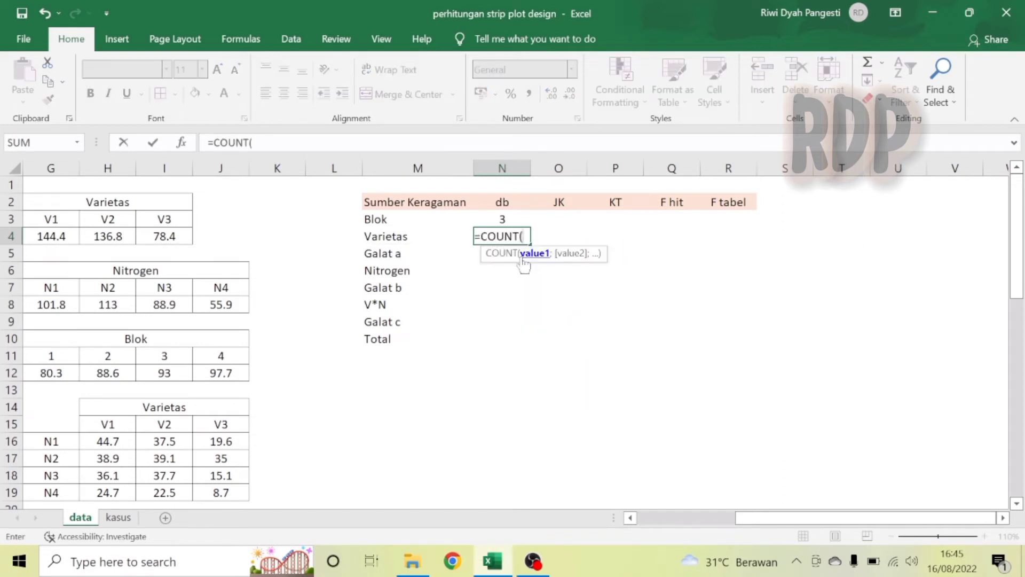
pyautogui.write('v')
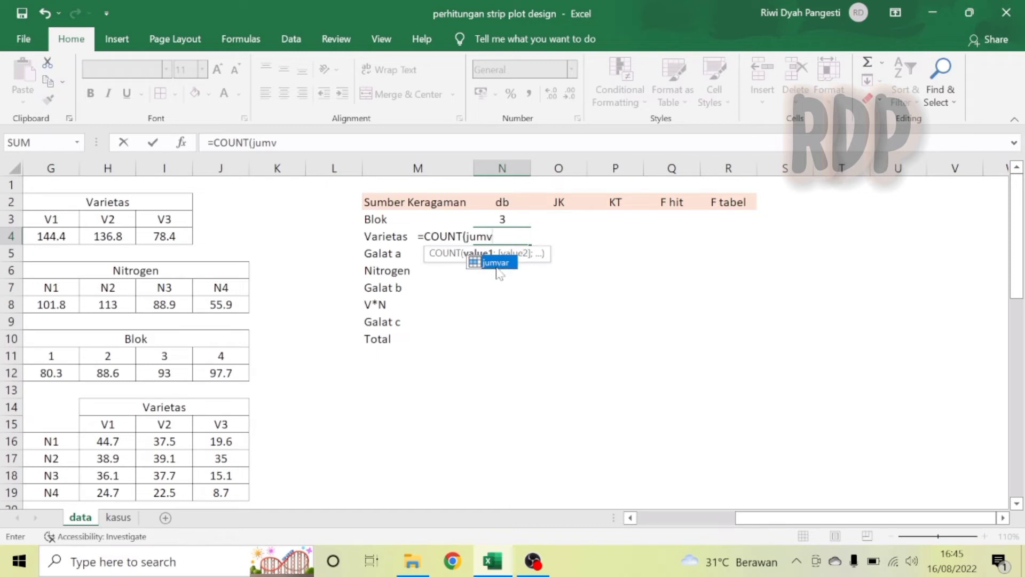
pyautogui.doubleClick(496, 263)
pyautogui.write(')-1')
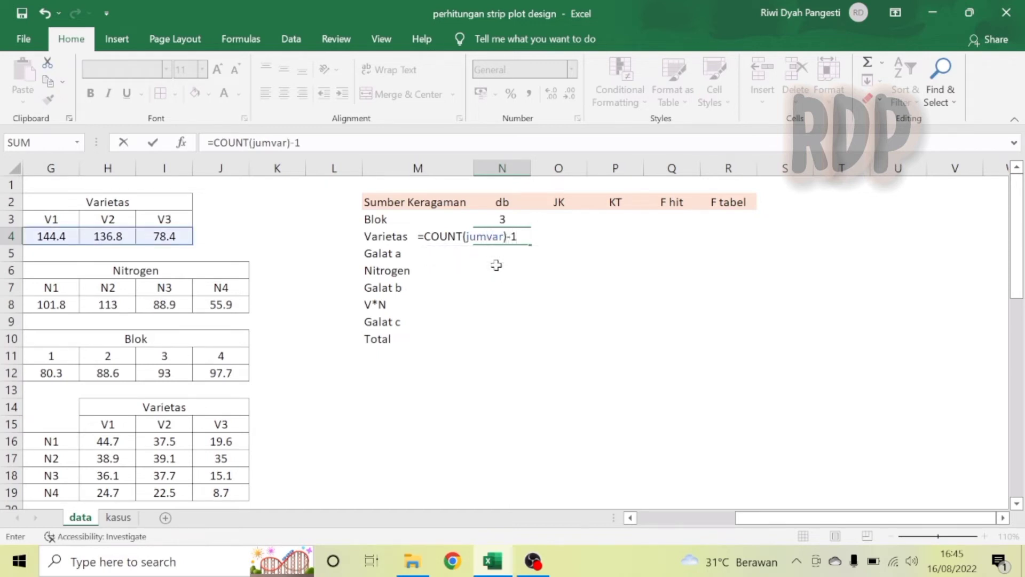
pyautogui.press('Return')
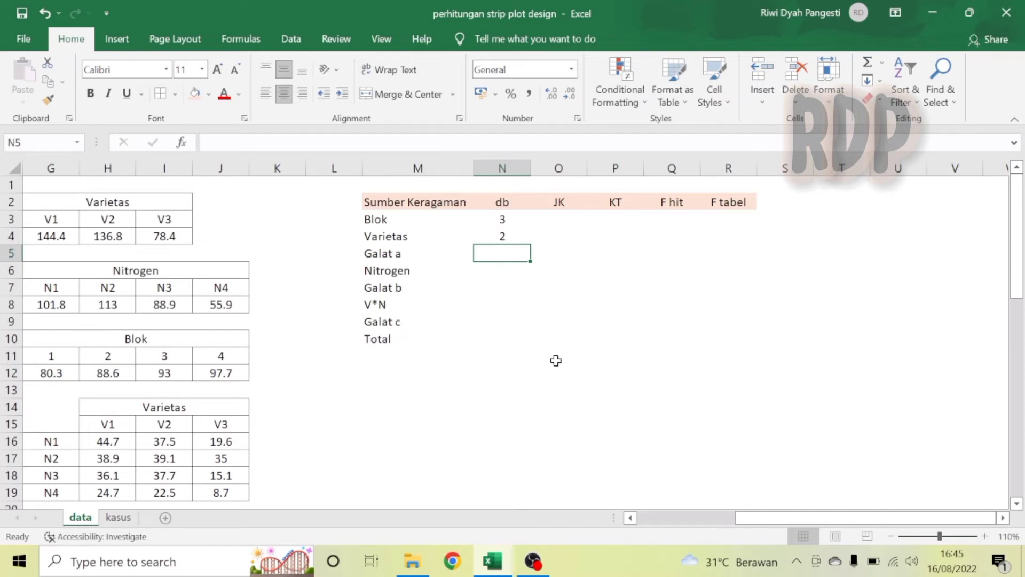
# Compute the Galat a degrees of freedom in N5 as the product =N3*N4.
pyautogui.write('=')
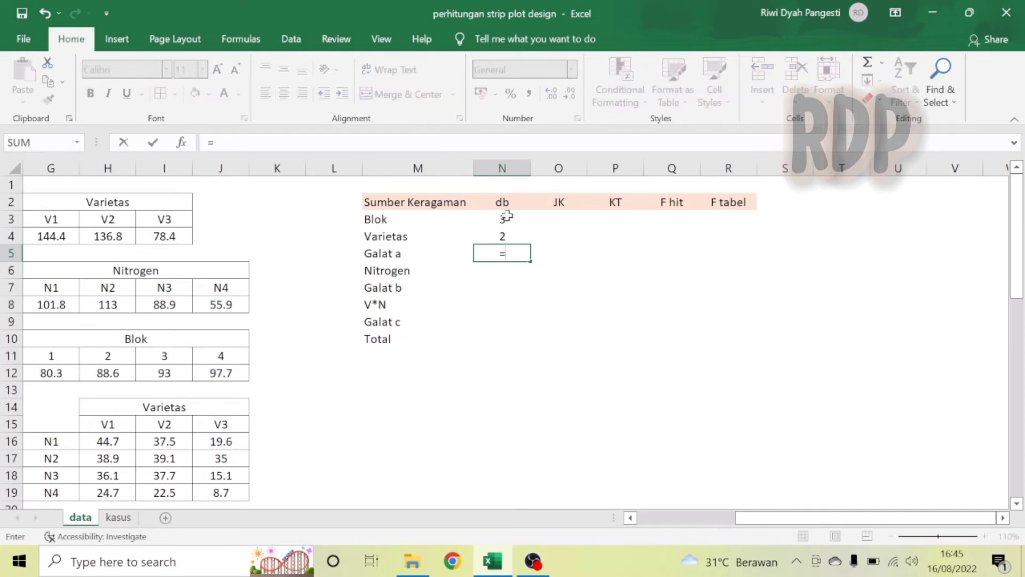
pyautogui.click(506, 218)
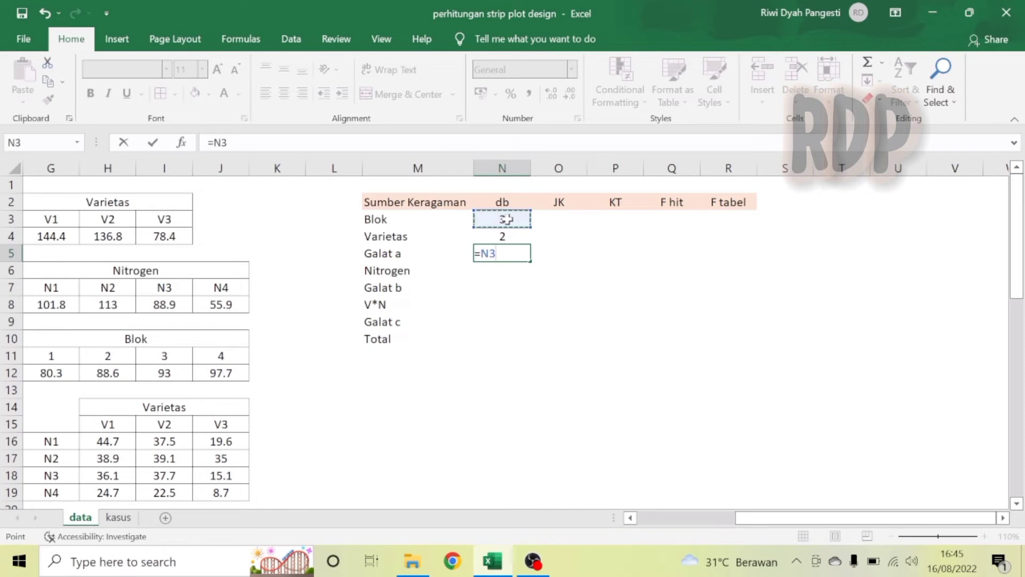
pyautogui.write('*')
pyautogui.click(506, 235)
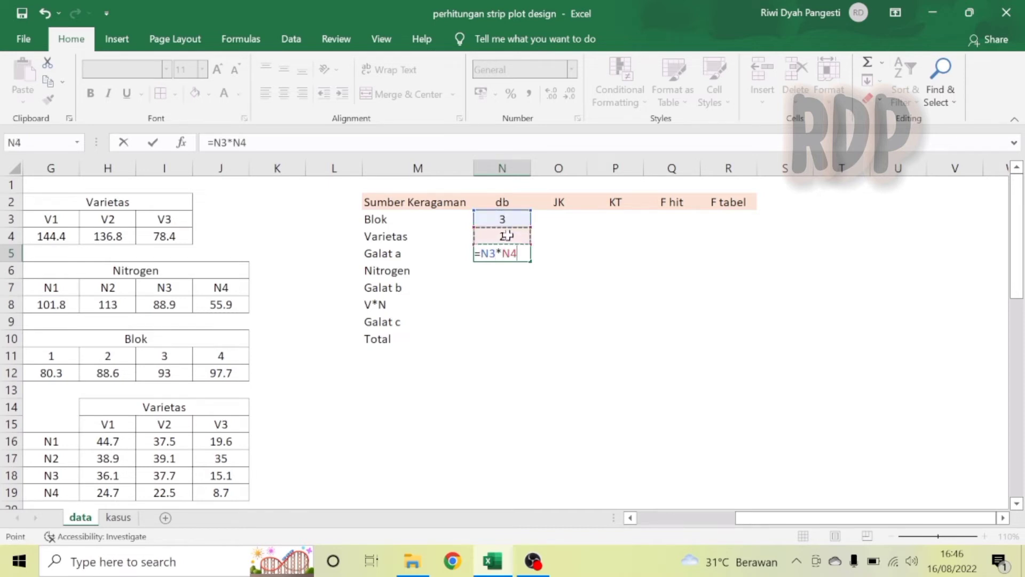
pyautogui.press('Return')
# Enter the Nitrogen degrees of freedom in N6 with the formula =COUNT(jumnit)-1.
pyautogui.write('=coun')
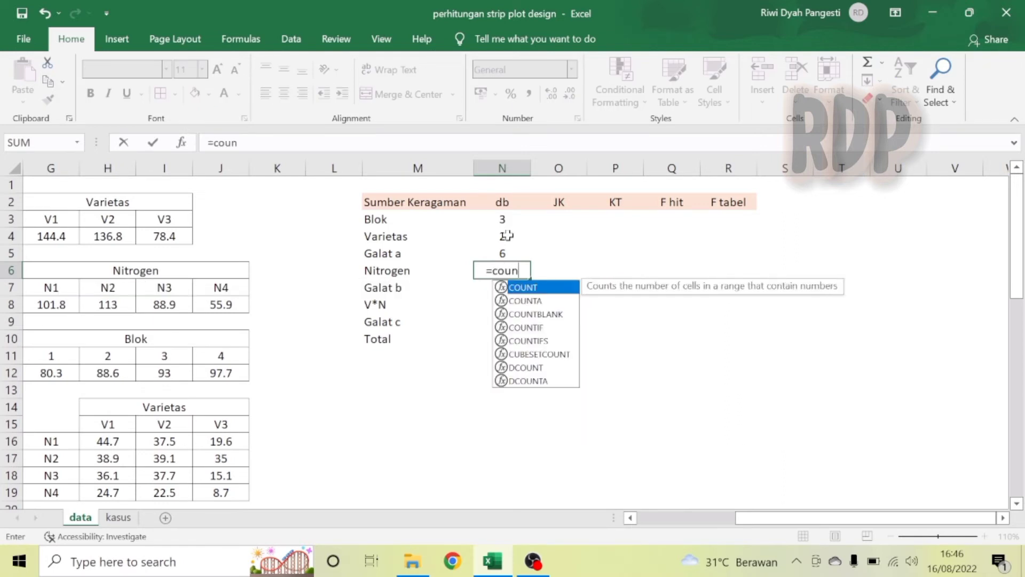
pyautogui.doubleClick(526, 289)
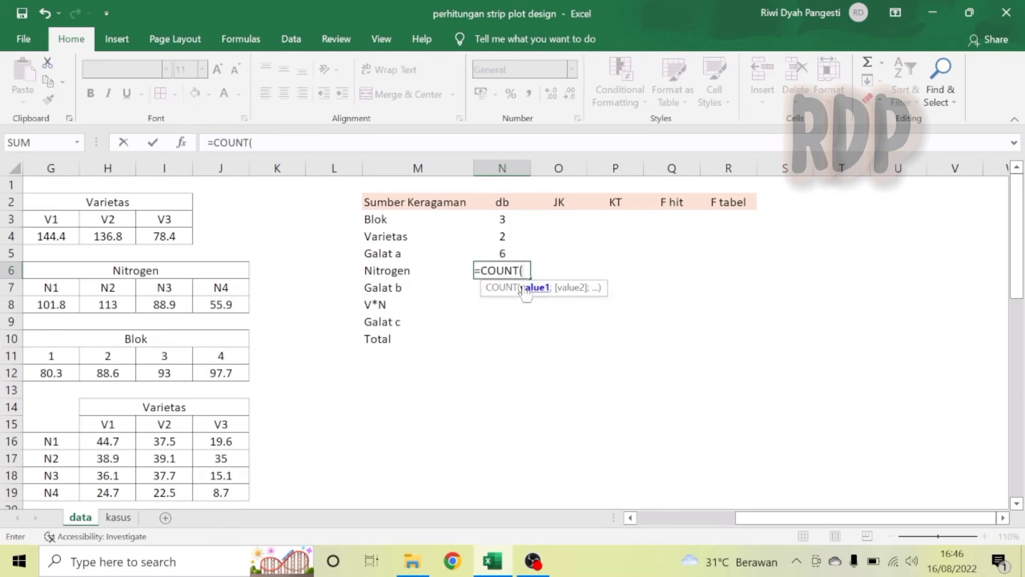
pyautogui.write('jumn')
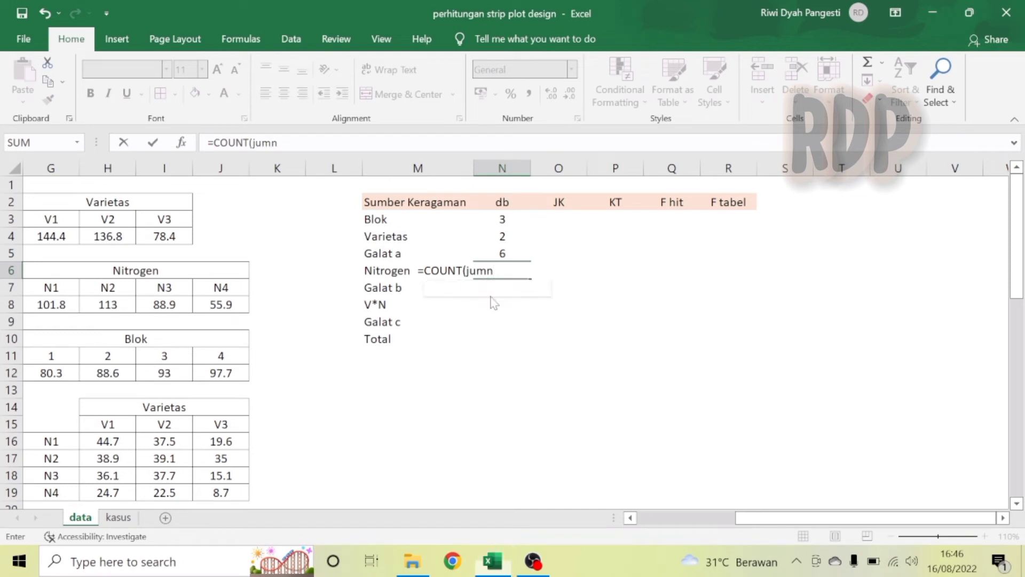
pyautogui.write('it)-1')
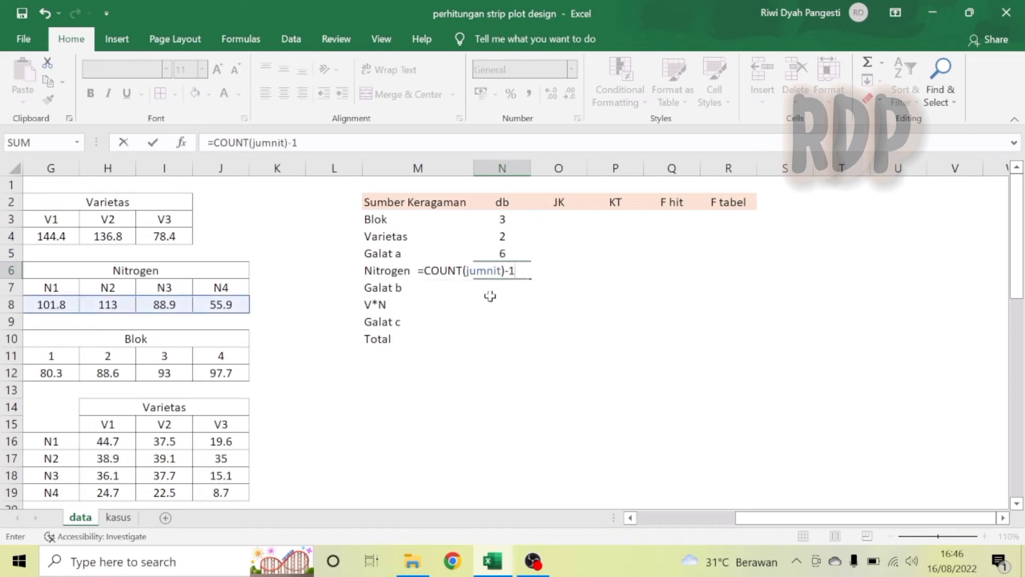
pyautogui.press('Return')
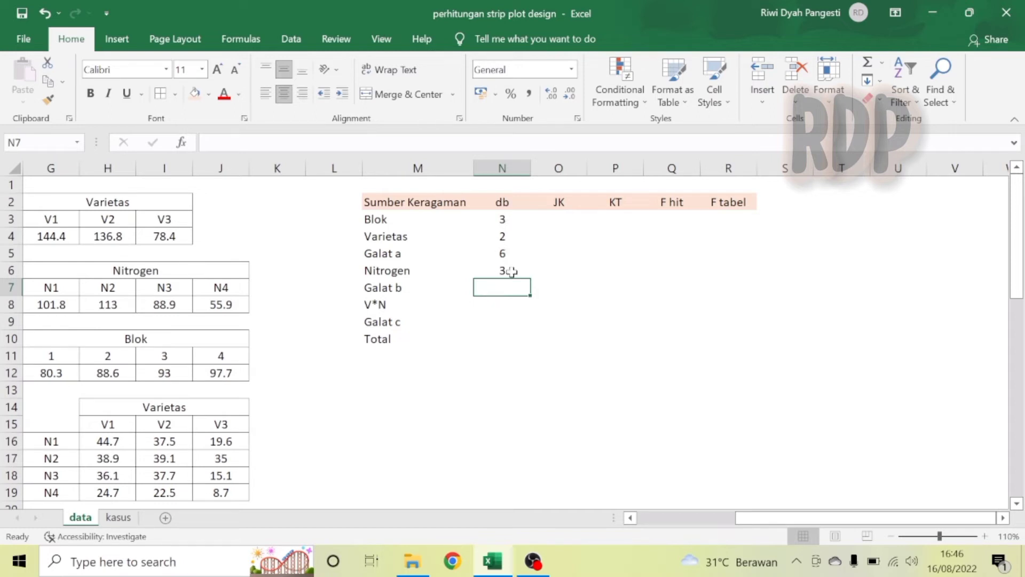
# Compute the Galat b degrees of freedom in N7 as the product =N3*N6.
pyautogui.write('=')
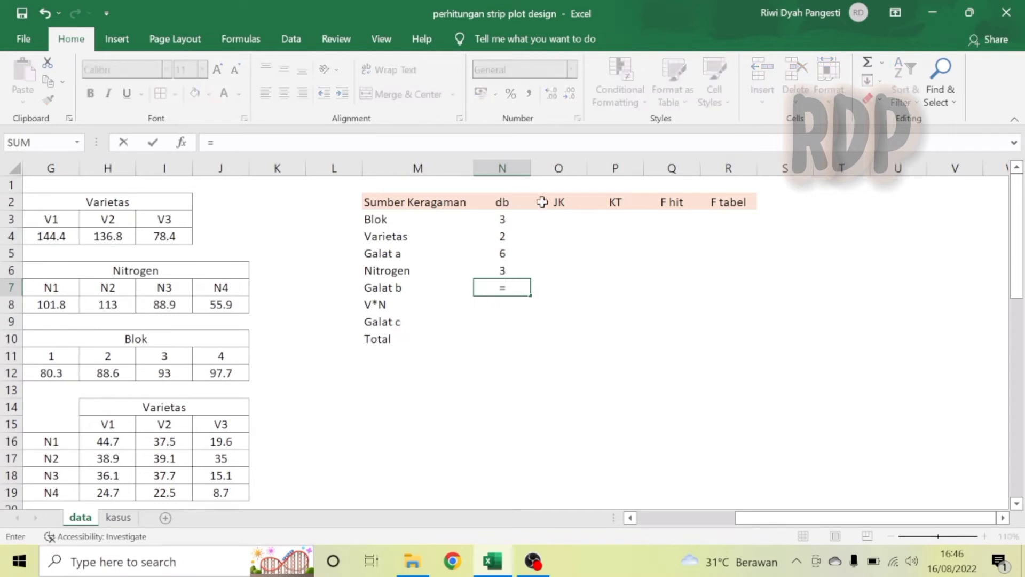
pyautogui.click(503, 218)
pyautogui.write('*')
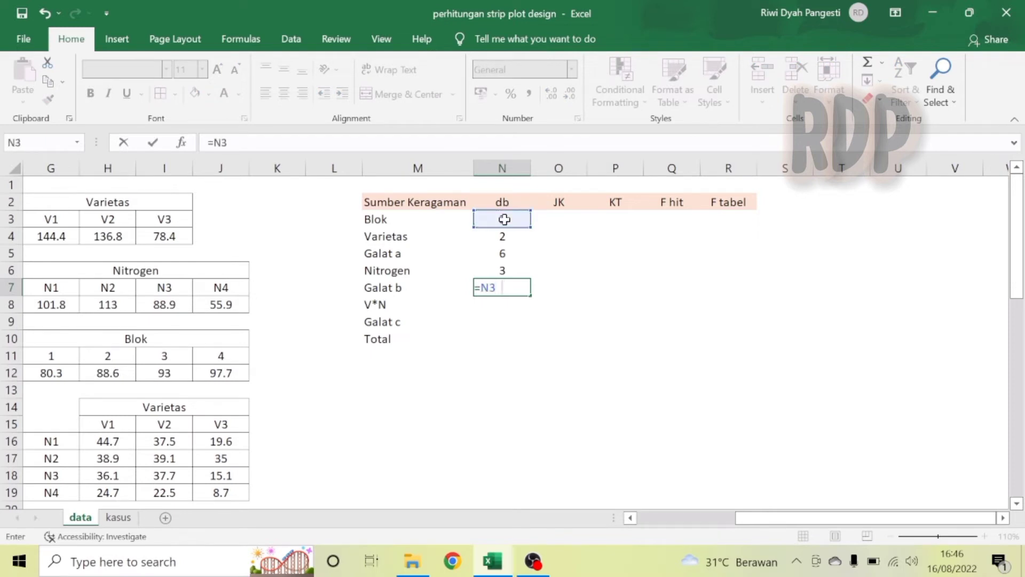
pyautogui.click(506, 271)
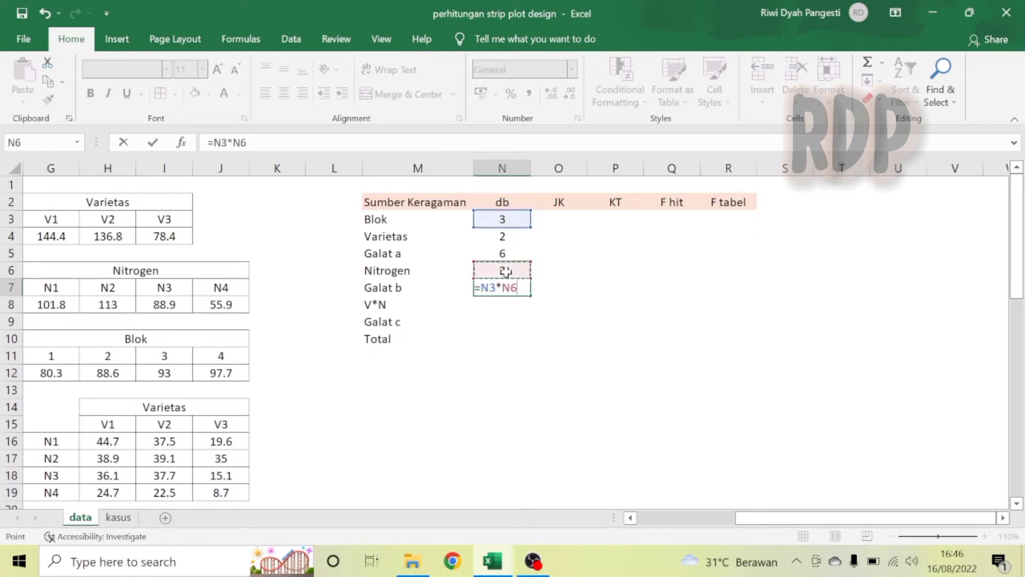
pyautogui.press('Return')
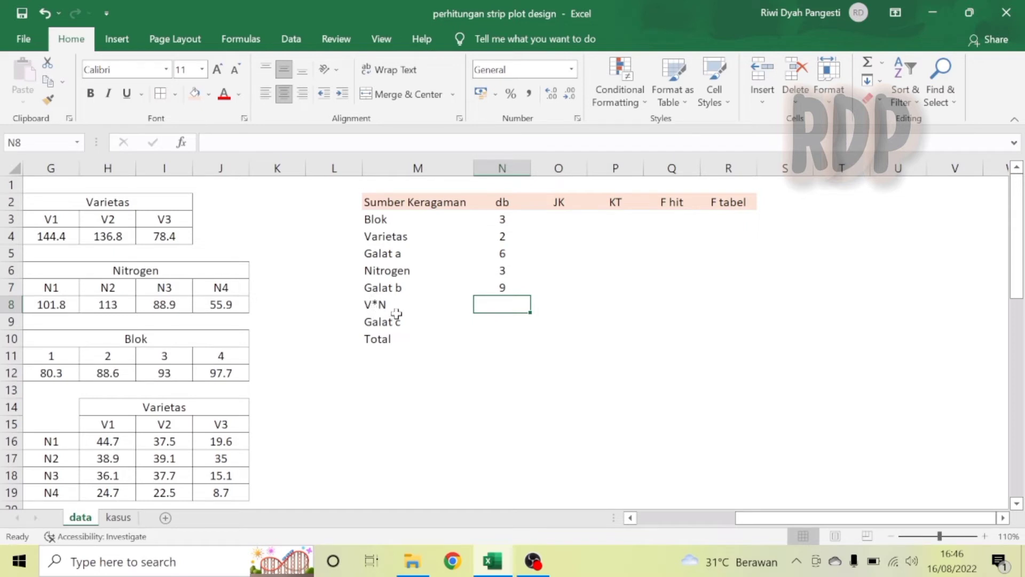
# Compute the V*N interaction degrees of freedom in N8 as the product =N4*N6.
pyautogui.write('=')
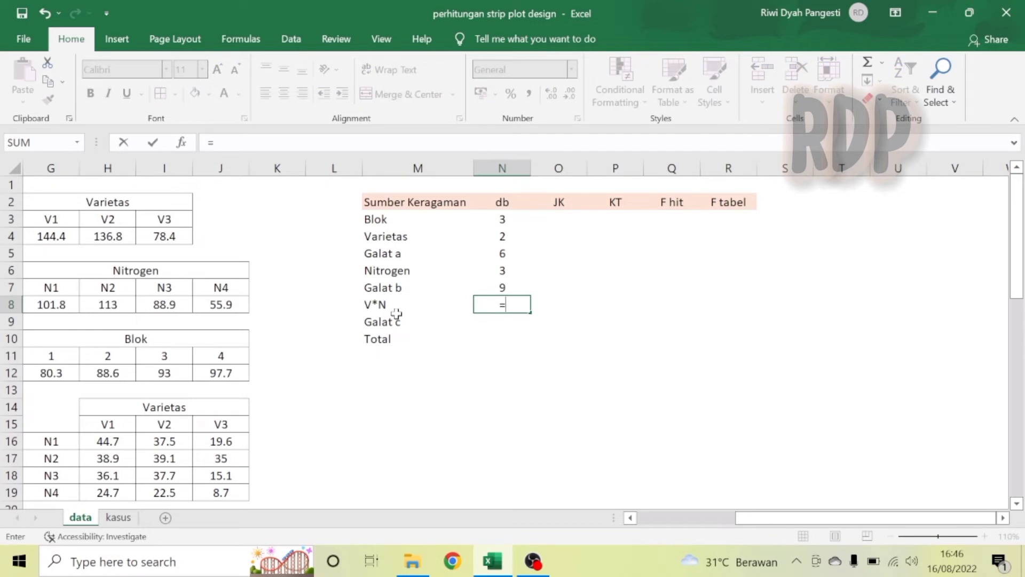
pyautogui.click(499, 233)
pyautogui.write('*')
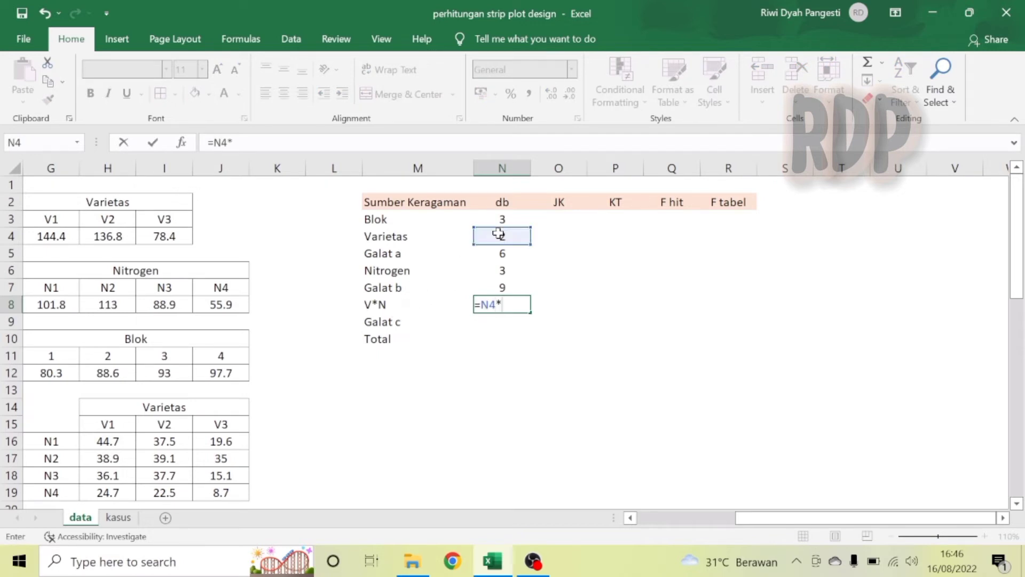
pyautogui.click(506, 272)
pyautogui.press('Return')
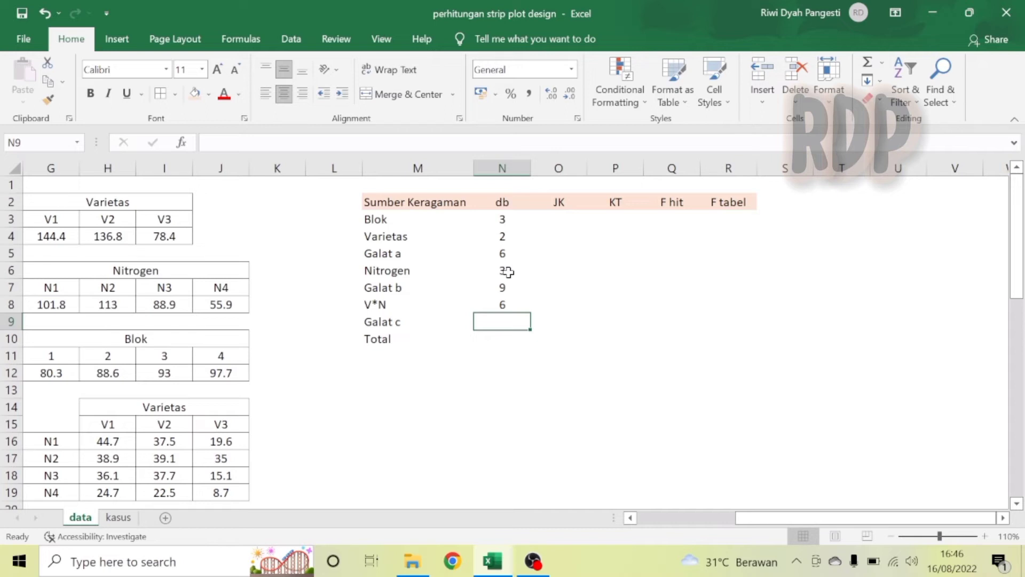
# Compute the Galat c degrees of freedom in N9 as the product =N3*N4*N6.
pyautogui.write('=')
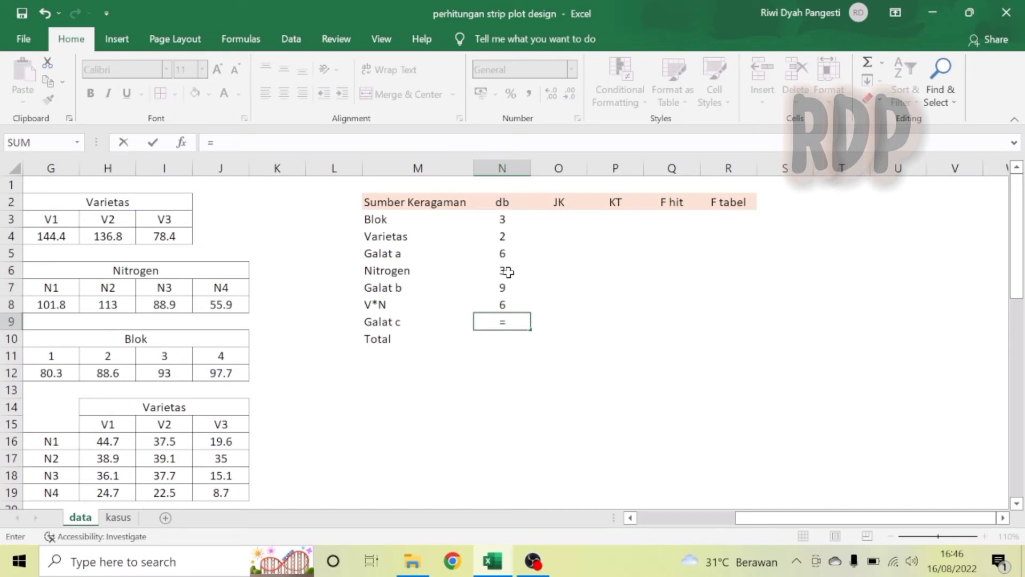
pyautogui.click(502, 220)
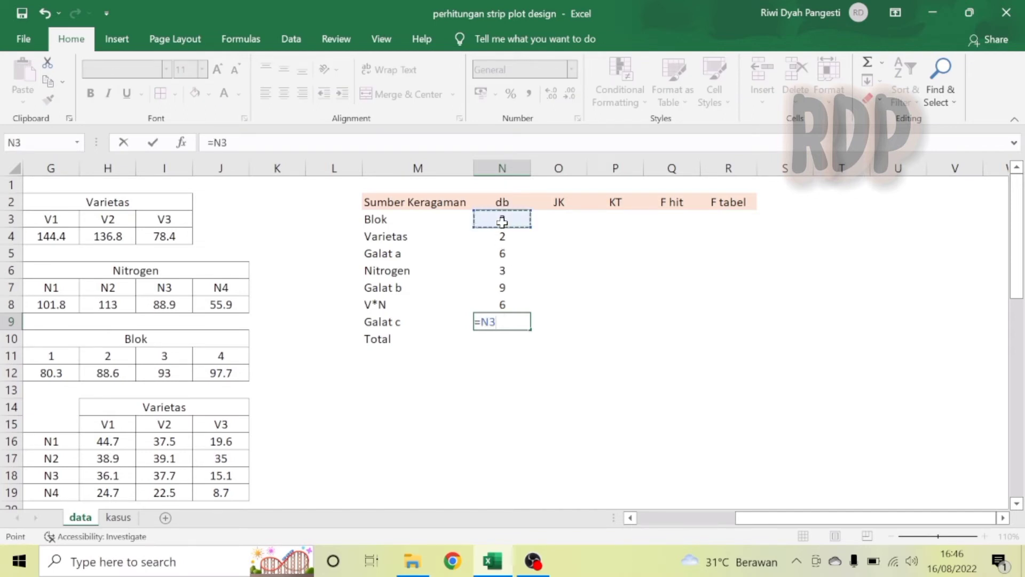
pyautogui.write('*')
pyautogui.click(507, 236)
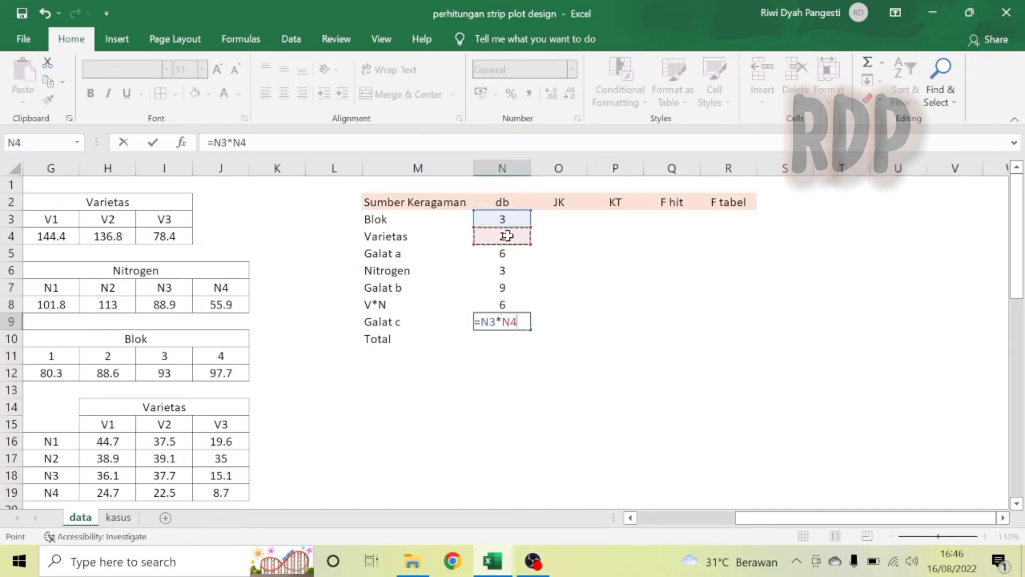
pyautogui.write('*')
pyautogui.click(513, 273)
pyautogui.press('Return')
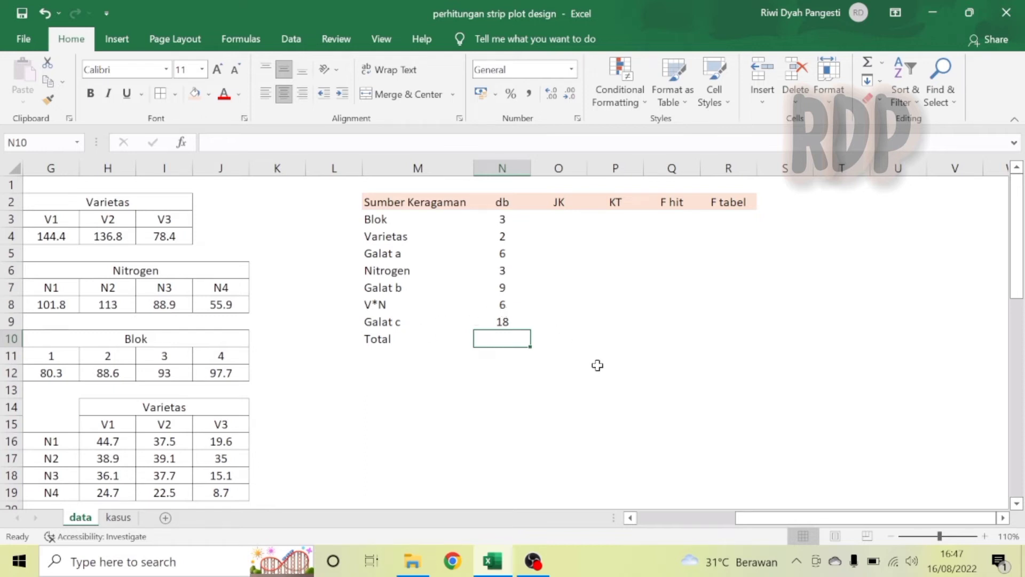
# Enter the Total degrees of freedom in N10 with the formula =COUNT(hasilpanen)-1.
pyautogui.write('=coun')
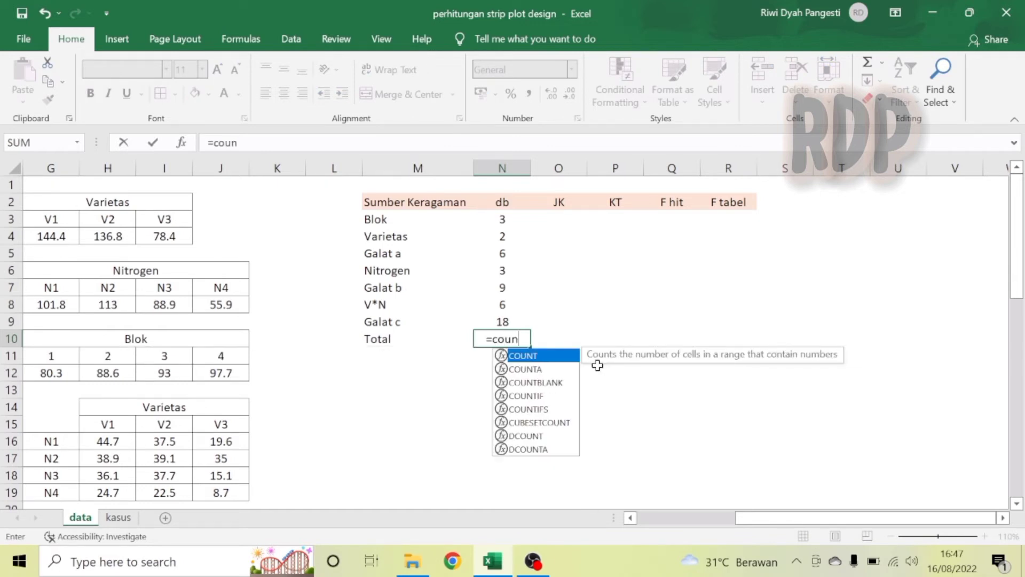
pyautogui.doubleClick(526, 356)
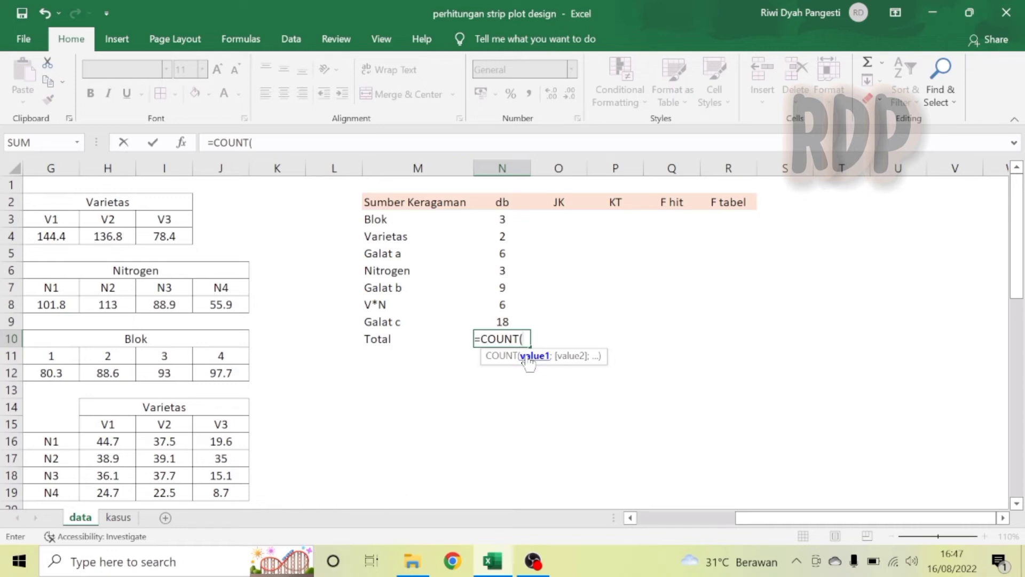
pyautogui.write('hasil')
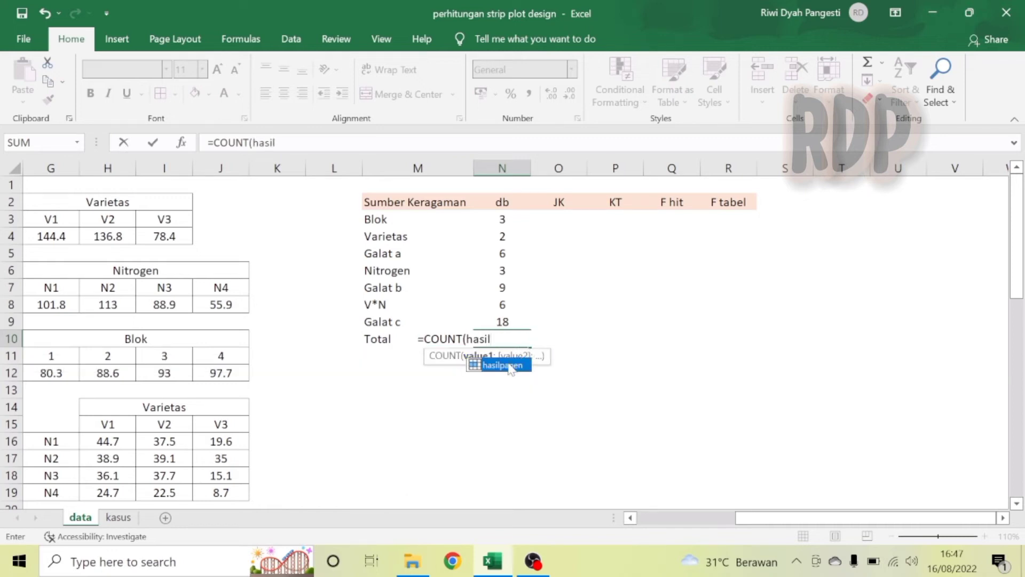
pyautogui.doubleClick(504, 365)
pyautogui.write(')')
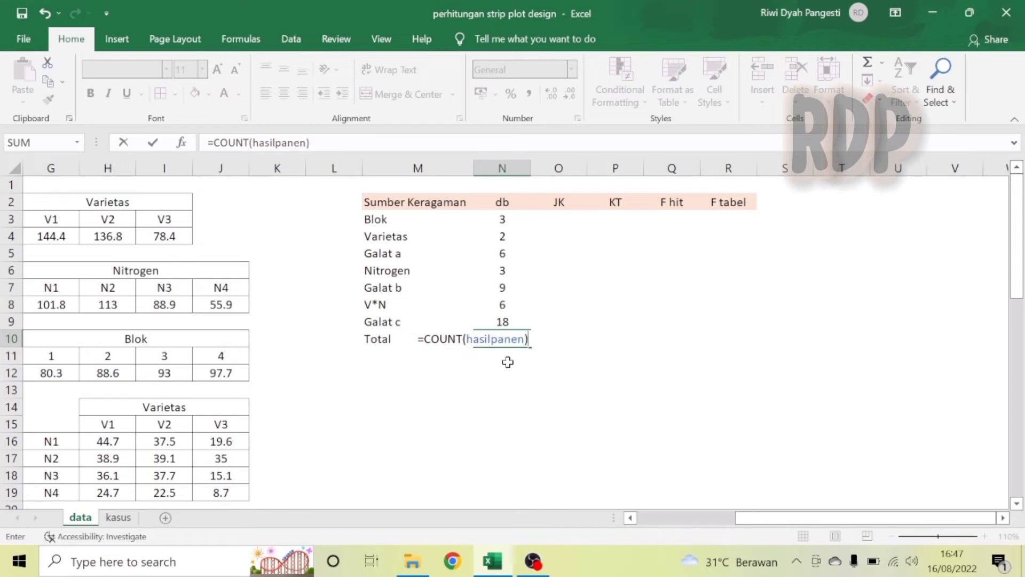
pyautogui.write('-1')
pyautogui.press('Return')
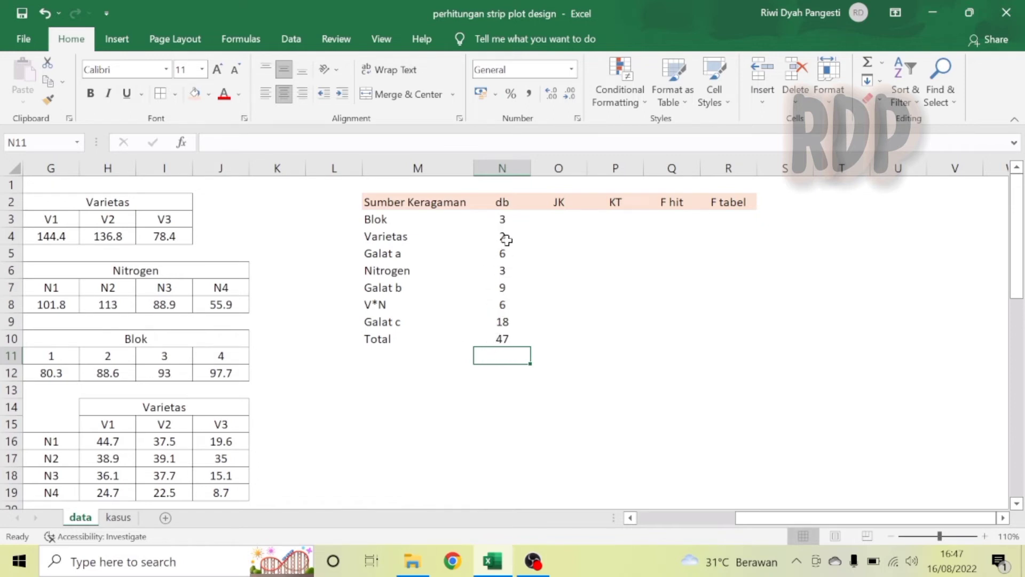
# Check the db values in N11 with =N10-SUM(N3:N8), then clear that cell.
pyautogui.write('=')
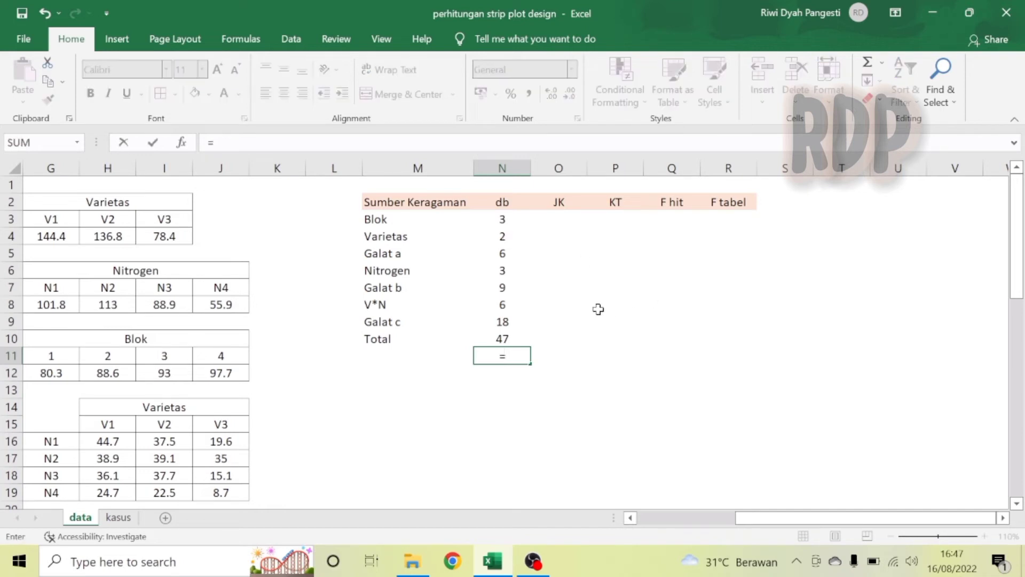
pyautogui.click(505, 337)
pyautogui.write('-sum')
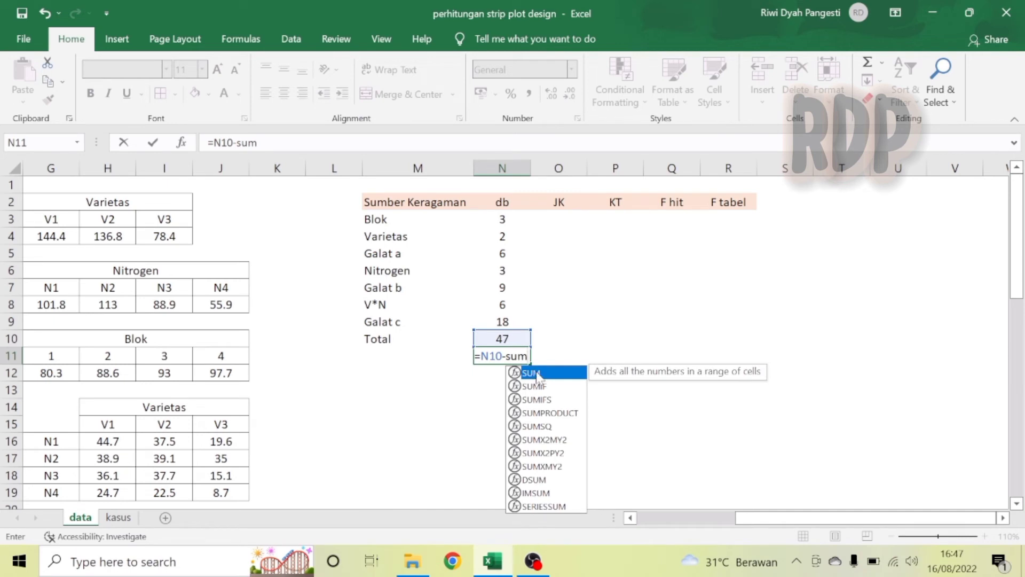
pyautogui.press('Tab')
pyautogui.moveTo(503, 220); pyautogui.dragTo(512, 302)
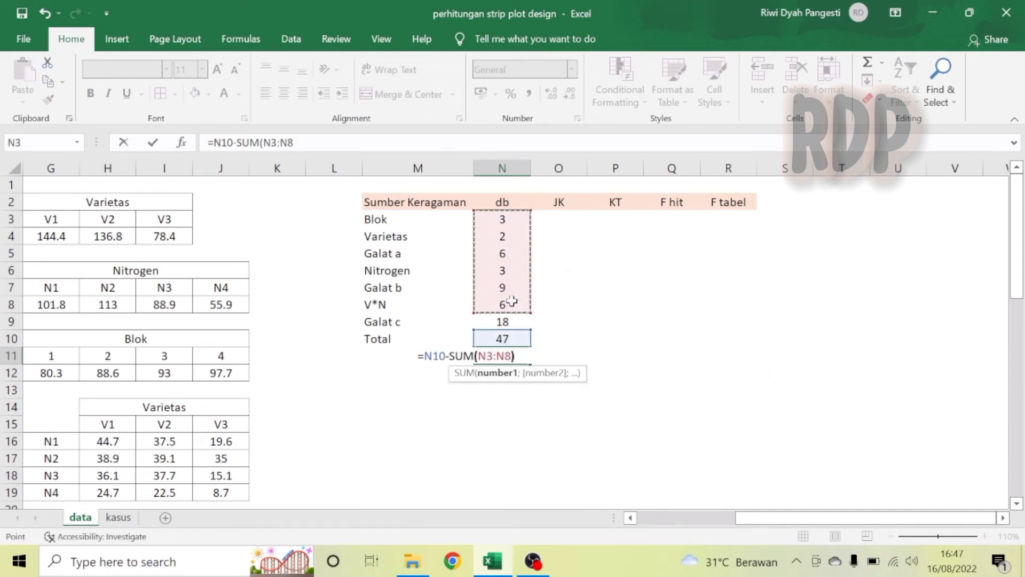
pyautogui.write(')')
pyautogui.press('Return')
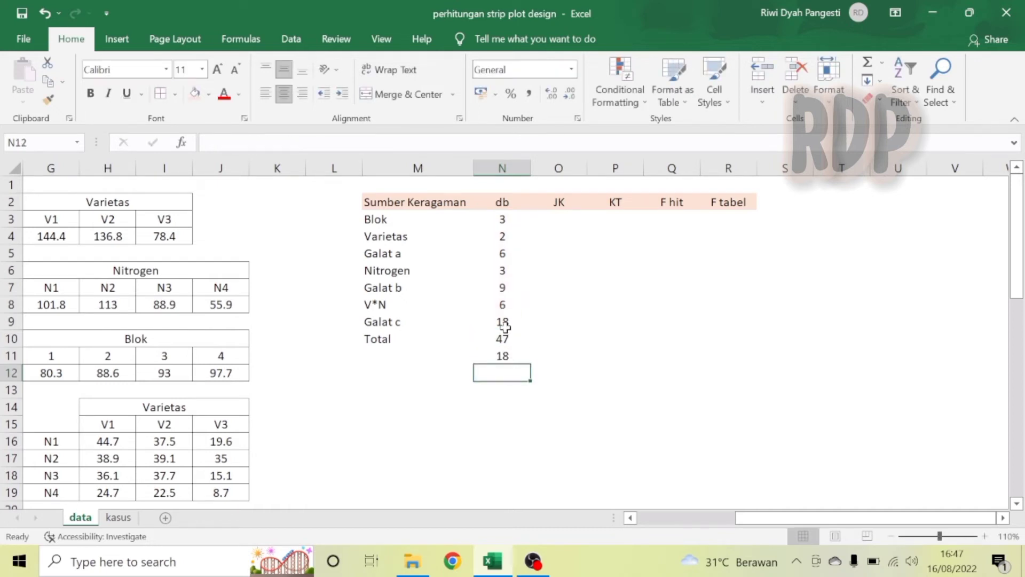
pyautogui.click(513, 353)
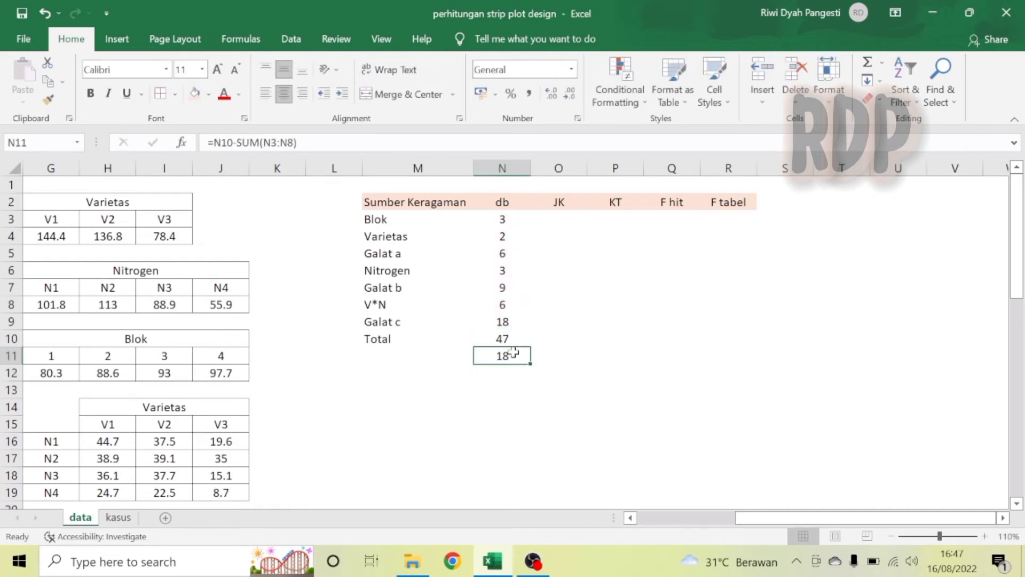
pyautogui.press('Delete')
# Label M12 as FK and compute the correction factor in N12 with =SUM(hasilpanen)^2/COUNT(hasilpanen).
pyautogui.click(624, 404)
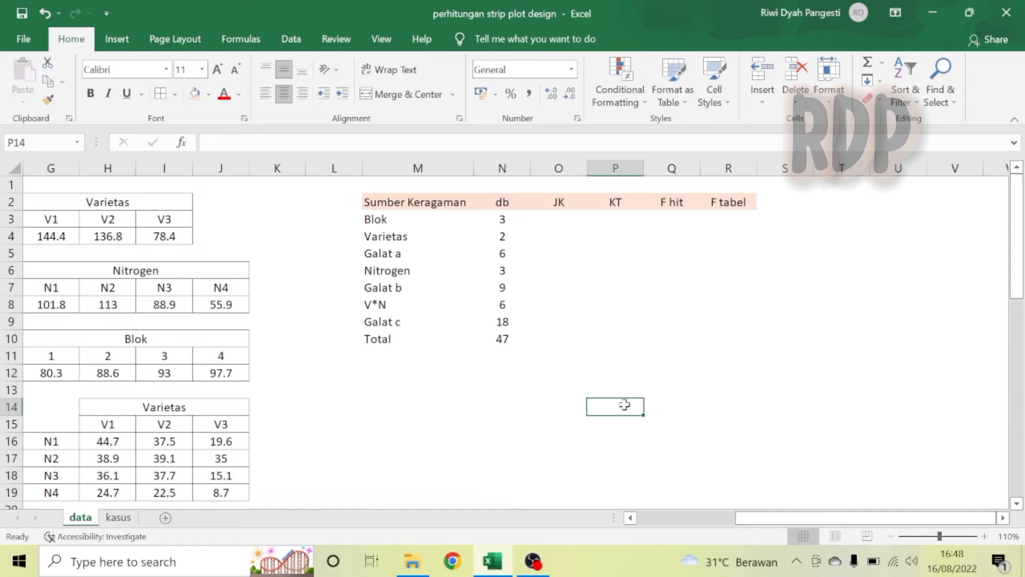
pyautogui.click(401, 370)
pyautogui.write('FK')
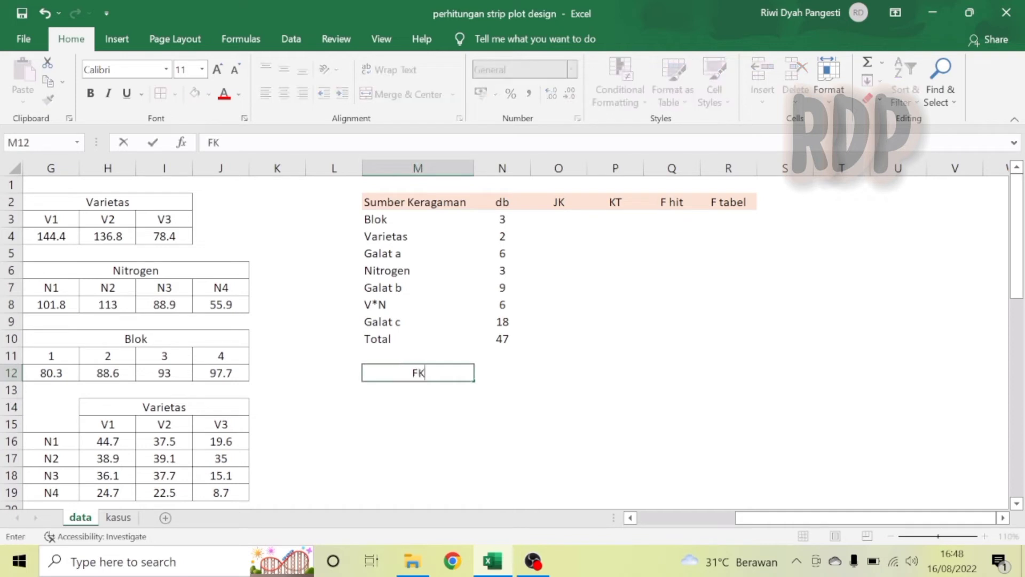
pyautogui.press('Tab')
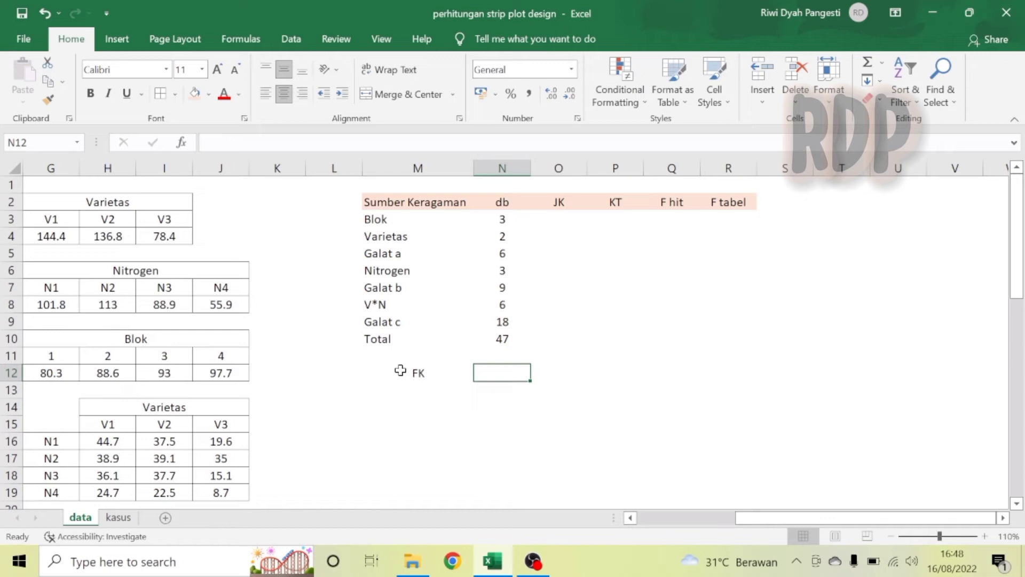
pyautogui.write('=sum')
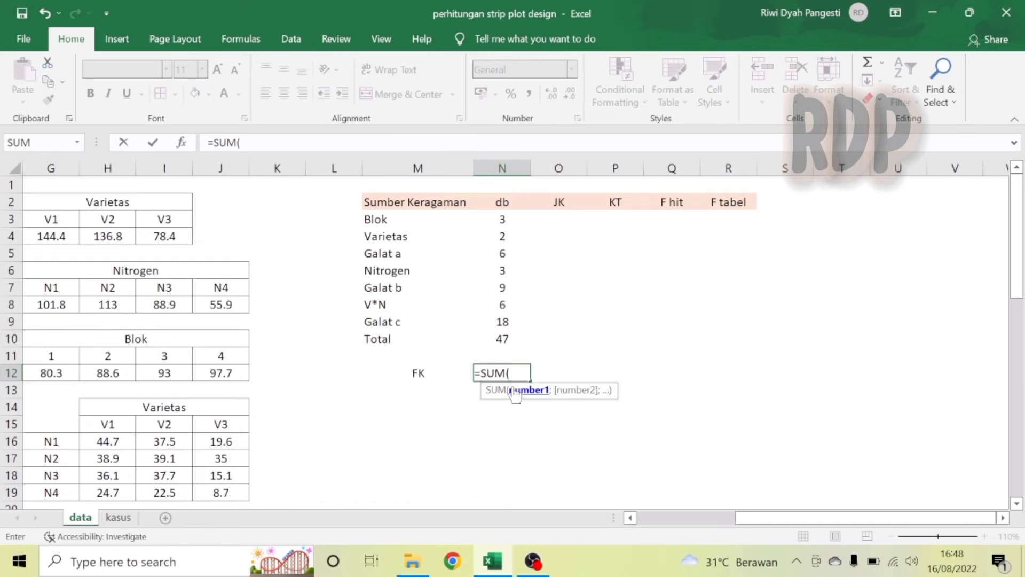
pyautogui.write('hasil')
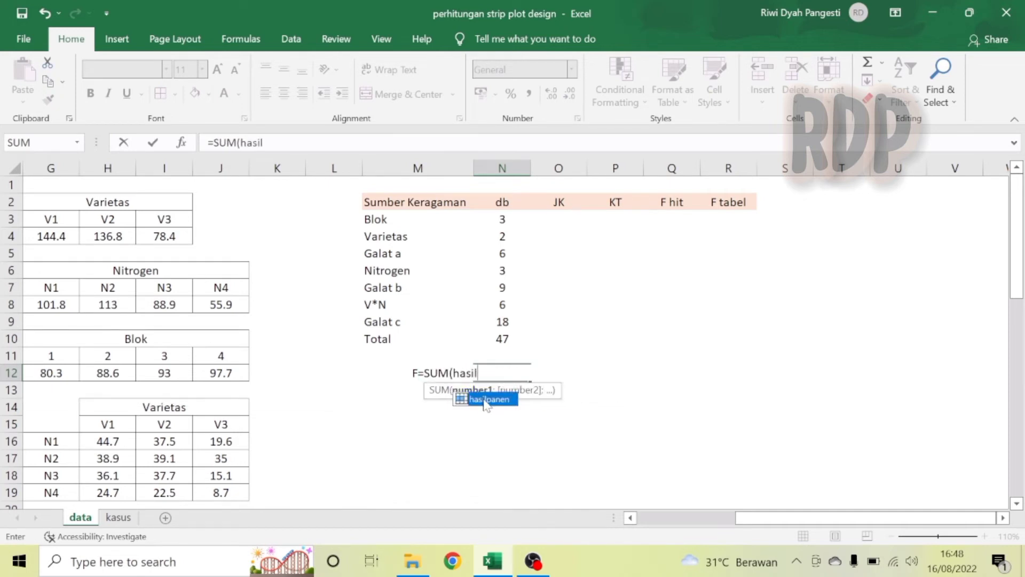
pyautogui.doubleClick(486, 400)
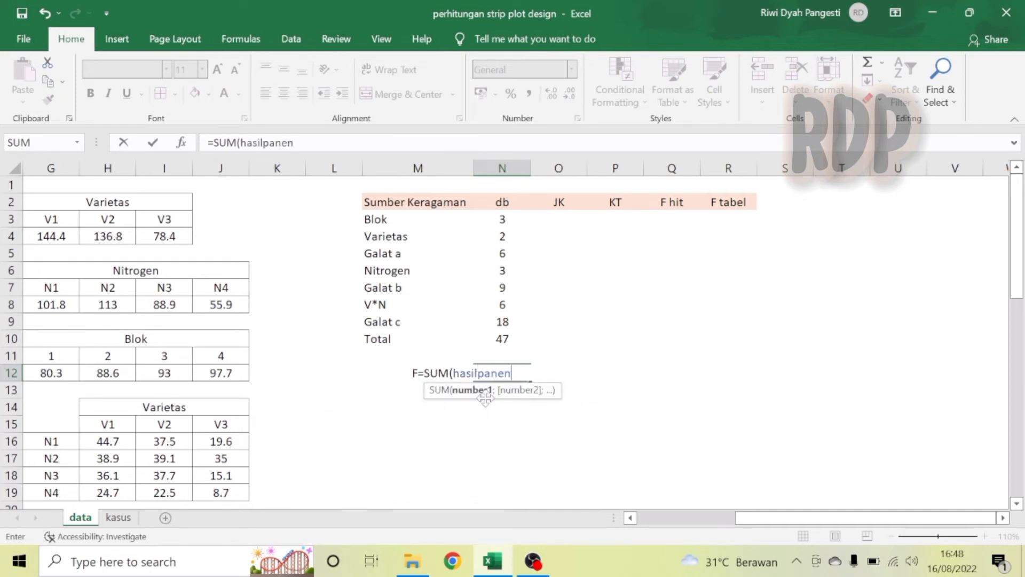
pyautogui.write(')')
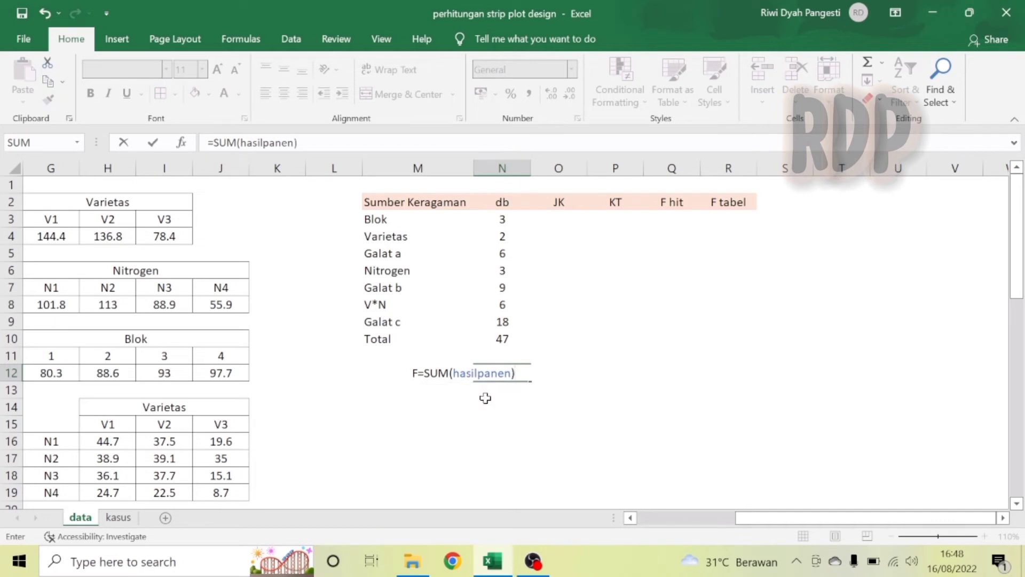
pyautogui.write('^2/coun')
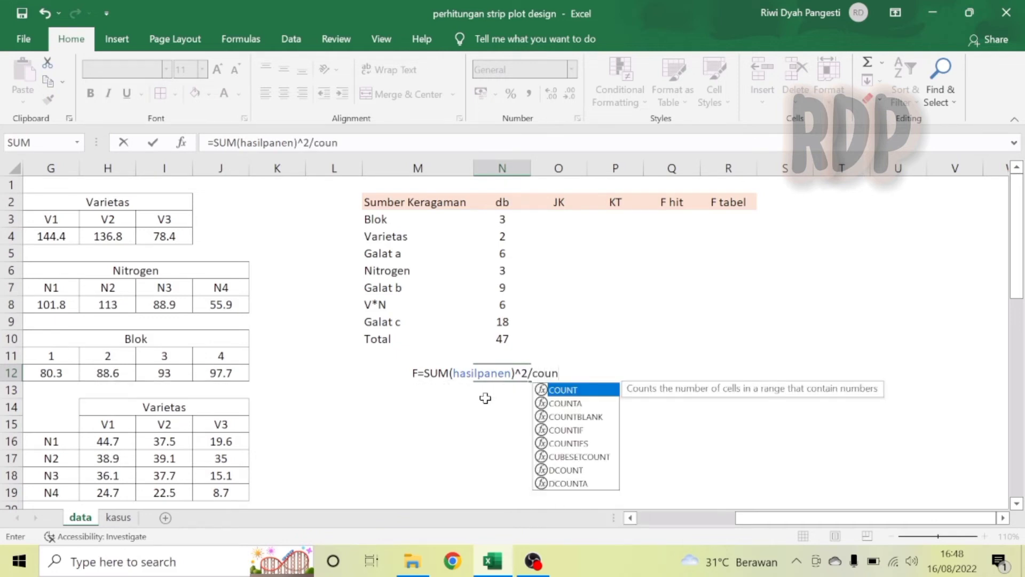
pyautogui.doubleClick(570, 394)
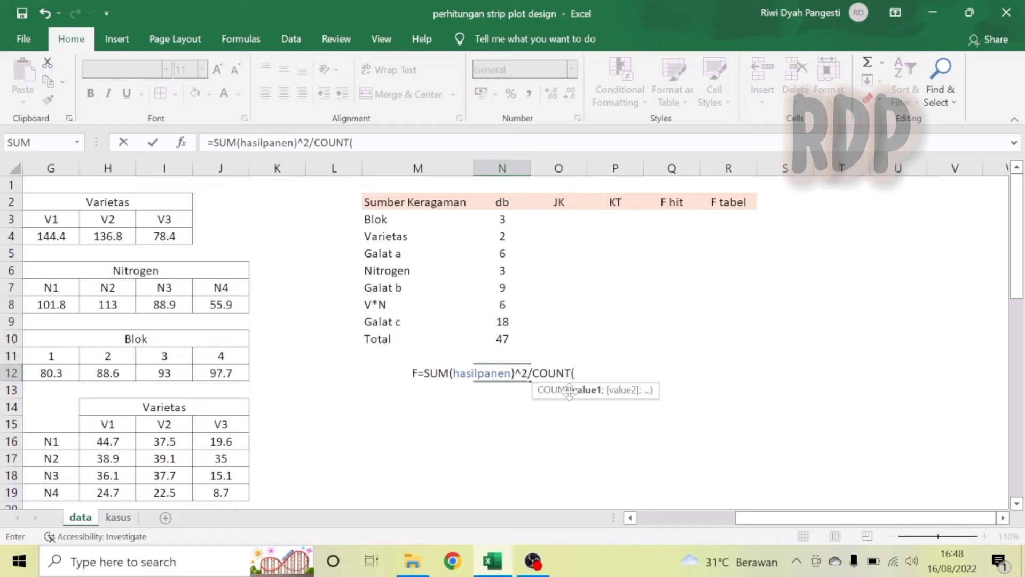
pyautogui.write('hasil')
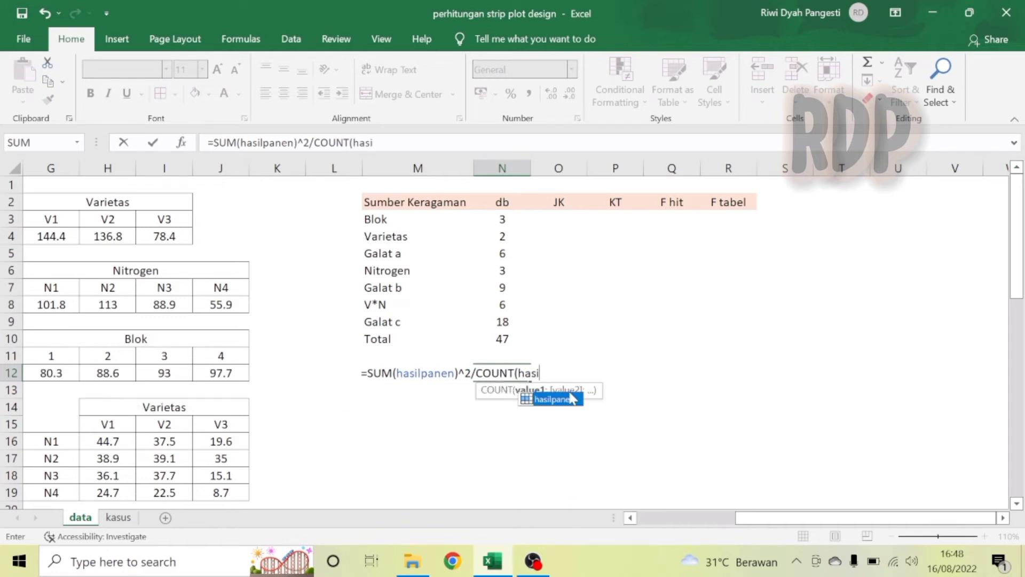
pyautogui.doubleClick(560, 400)
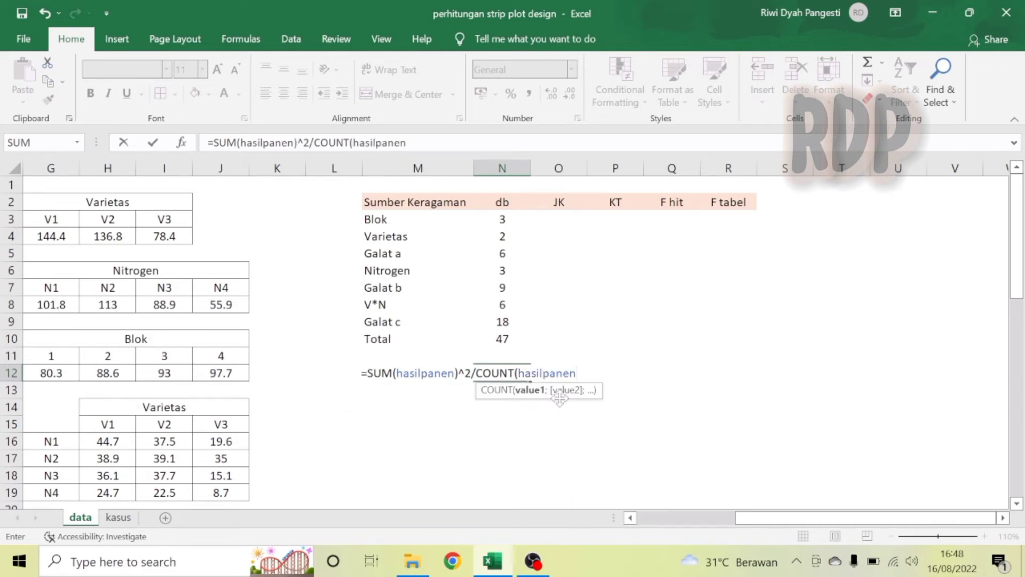
pyautogui.write(')')
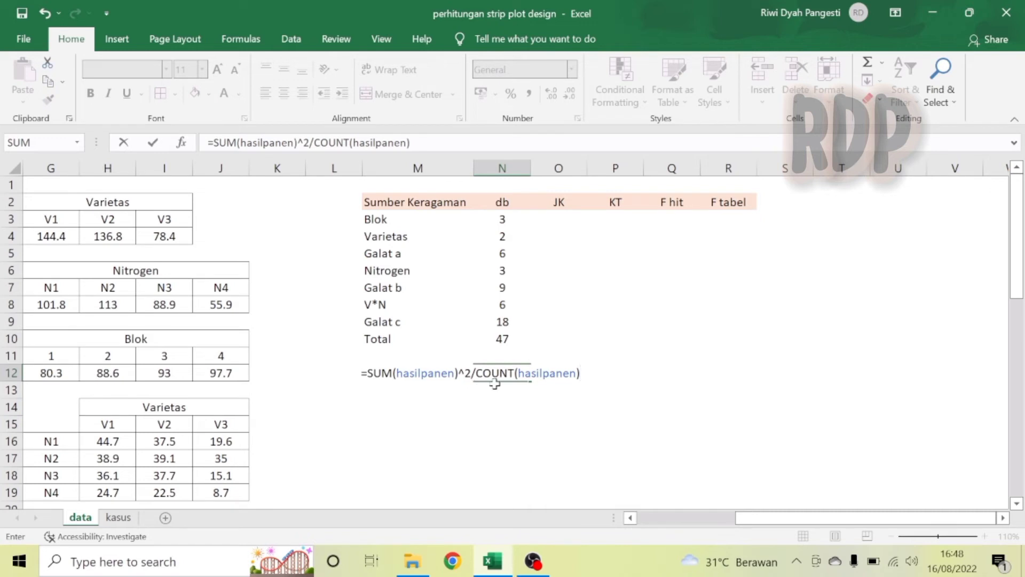
pyautogui.press('Return')
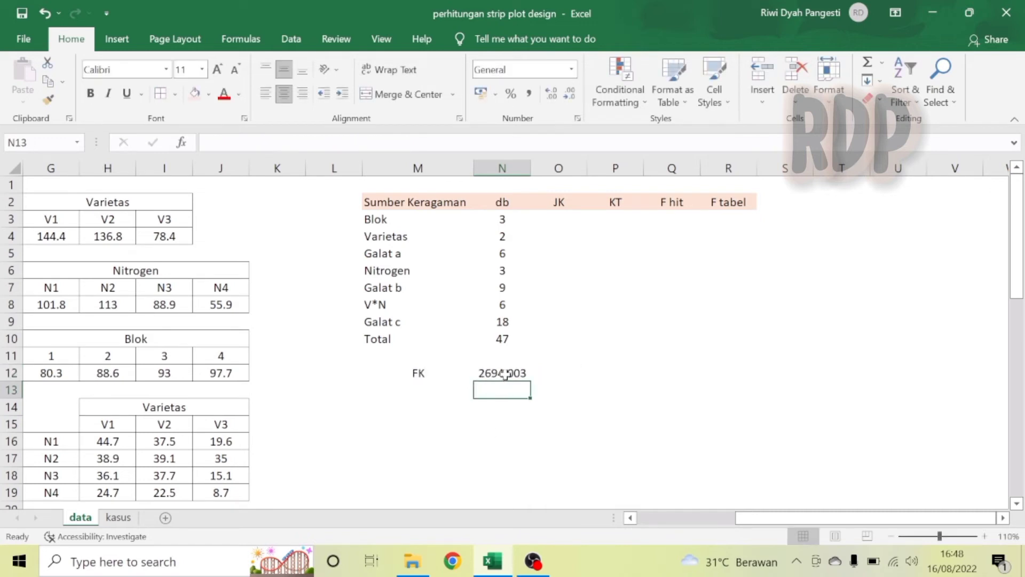
# Compute the Blok sum of squares (JK) in O3 with =SUMSQ(jumblok)/(COUNT(hasilpanen)/COUNT(jumblok))-N12.
pyautogui.click(576, 216)
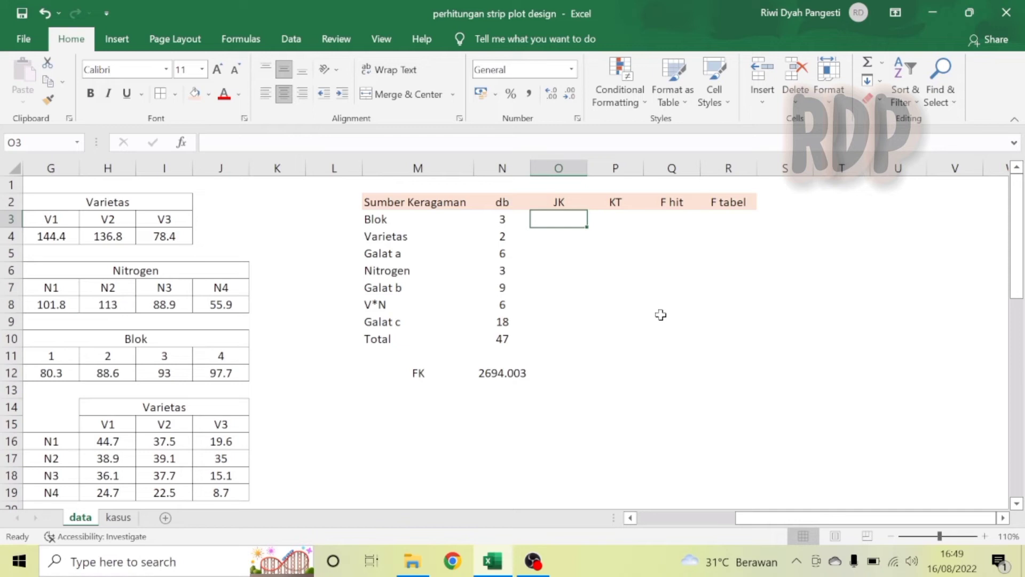
pyautogui.click(989, 536)
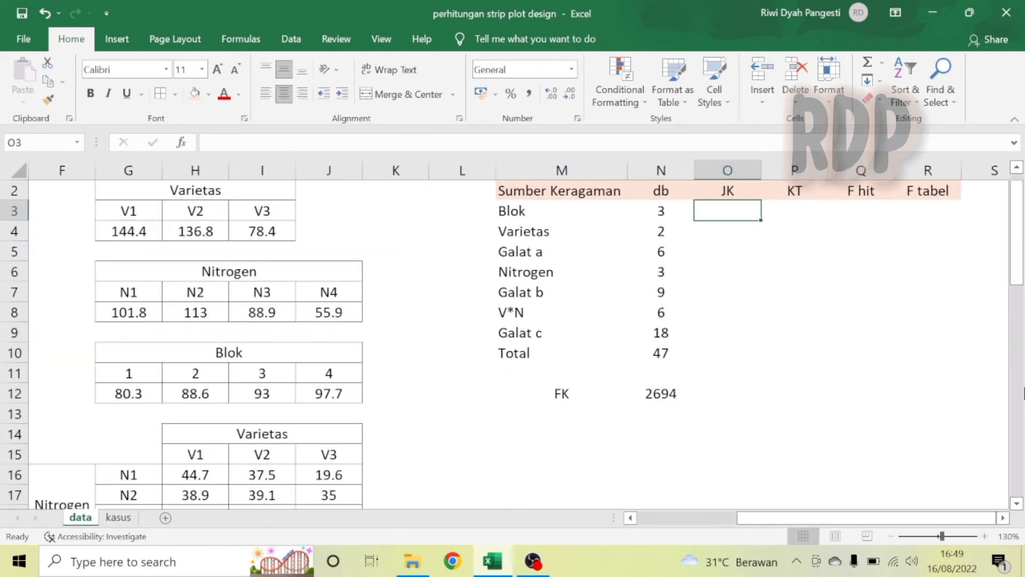
pyautogui.moveTo(1017, 264); pyautogui.dragTo(1016, 220)
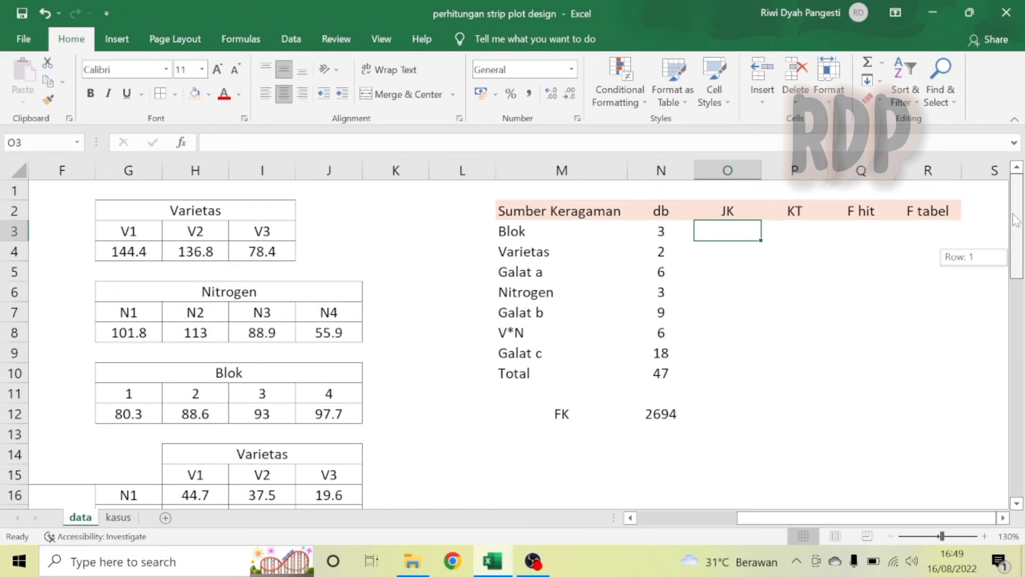
pyautogui.click(1002, 518)
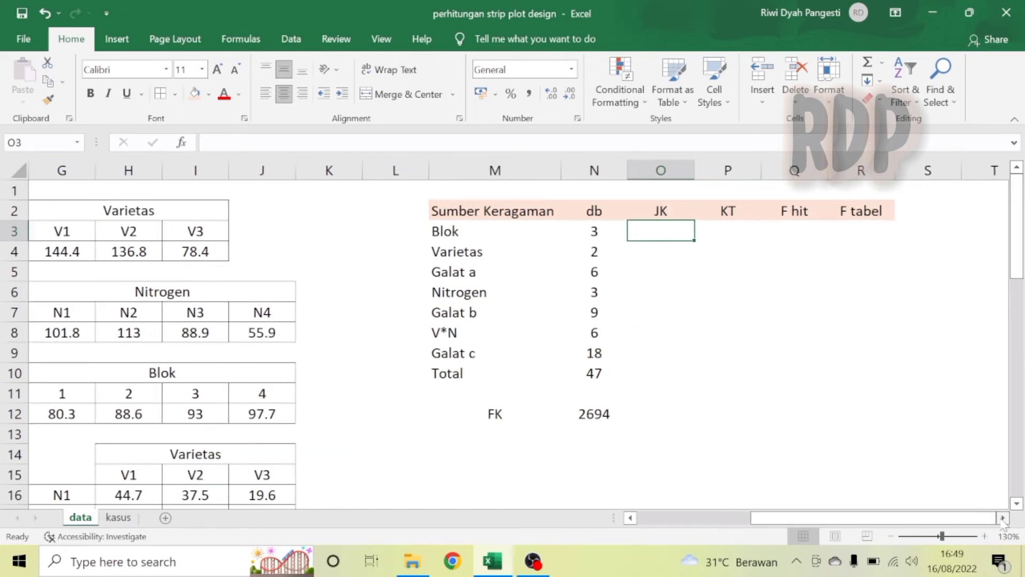
pyautogui.click(1003, 517)
pyautogui.click(1003, 518)
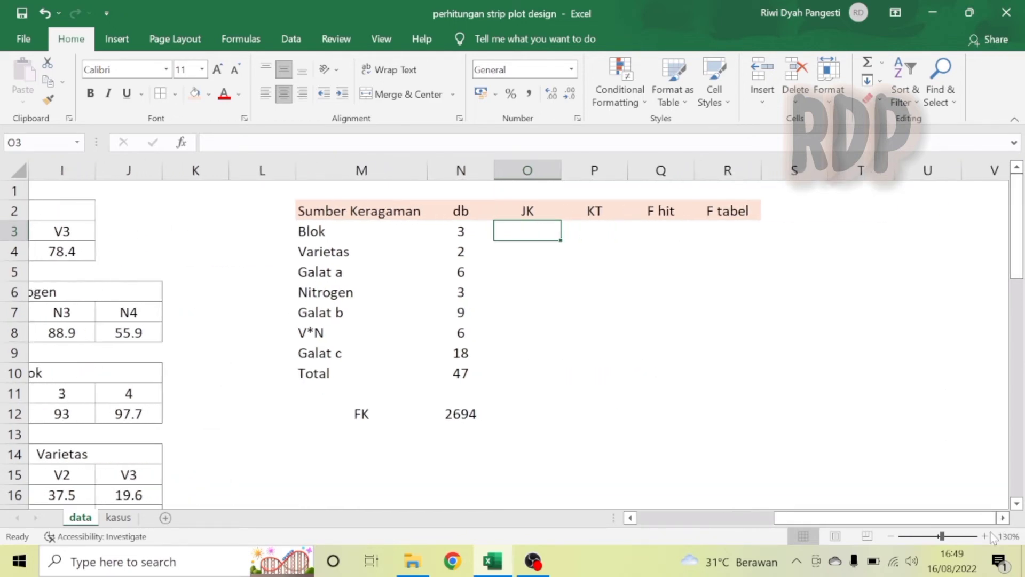
pyautogui.click(985, 536)
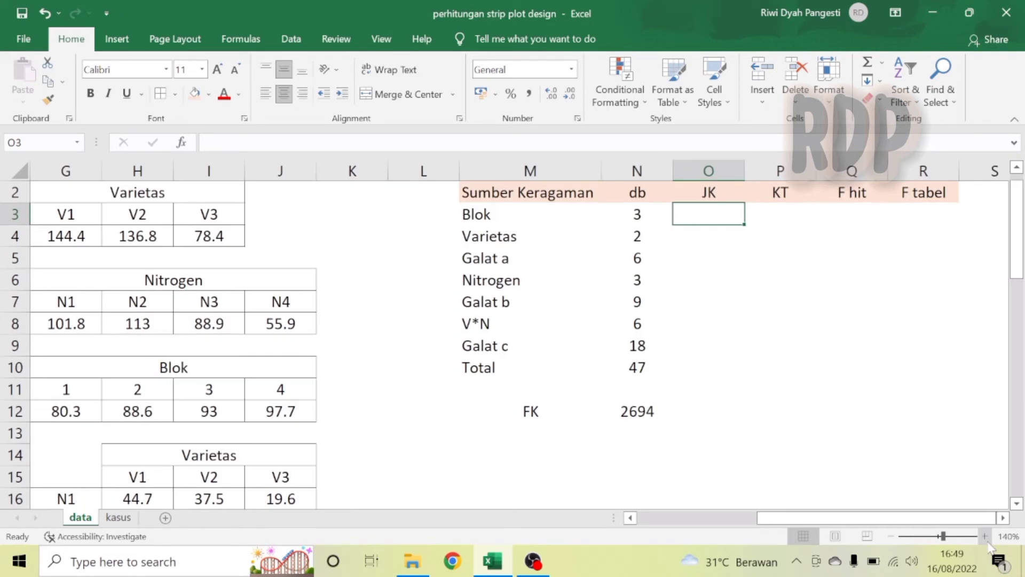
pyautogui.click(1003, 518)
pyautogui.click(1003, 517)
pyautogui.click(1003, 517)
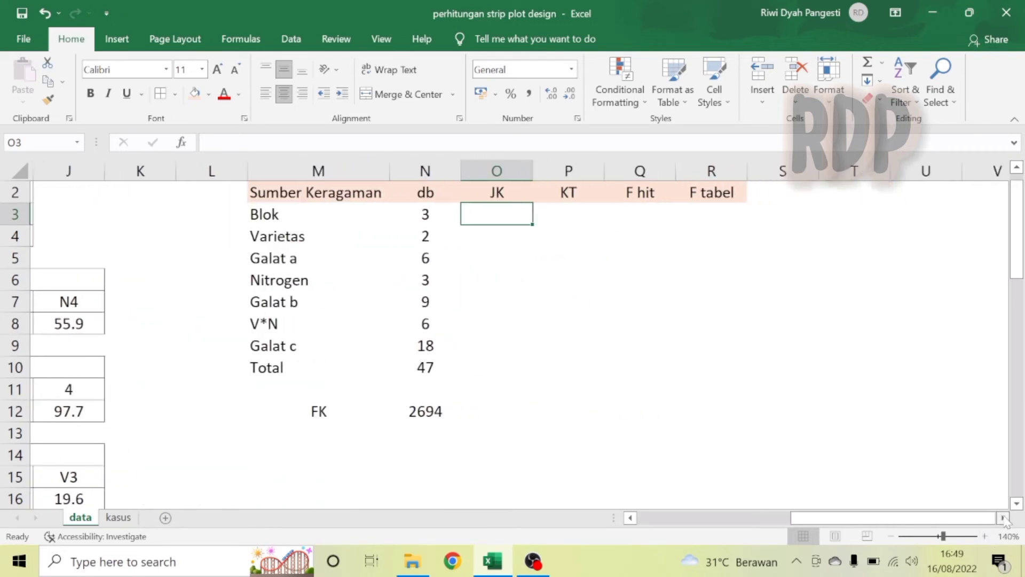
pyautogui.click(1017, 168)
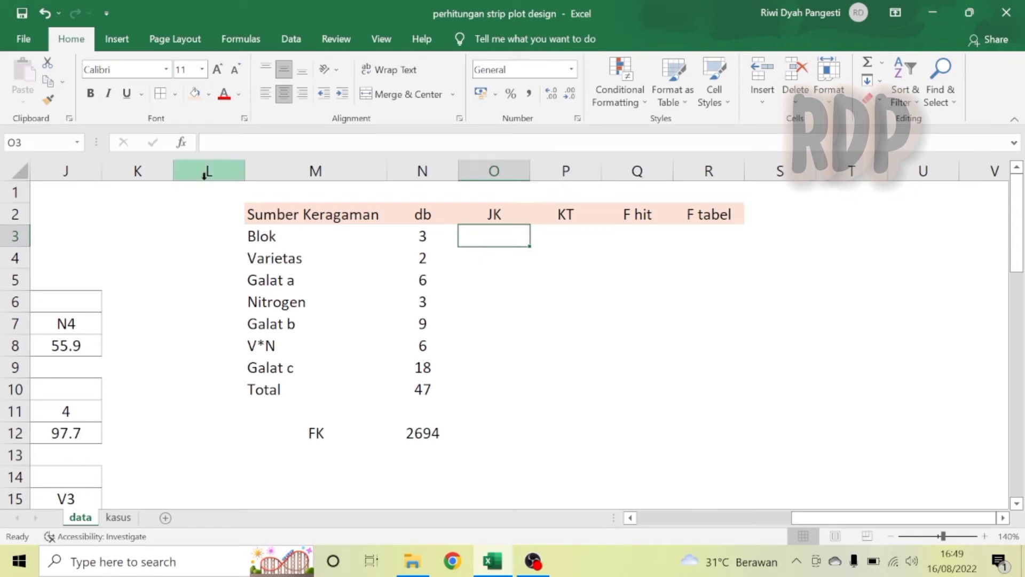
pyautogui.click(208, 142)
pyautogui.write('=')
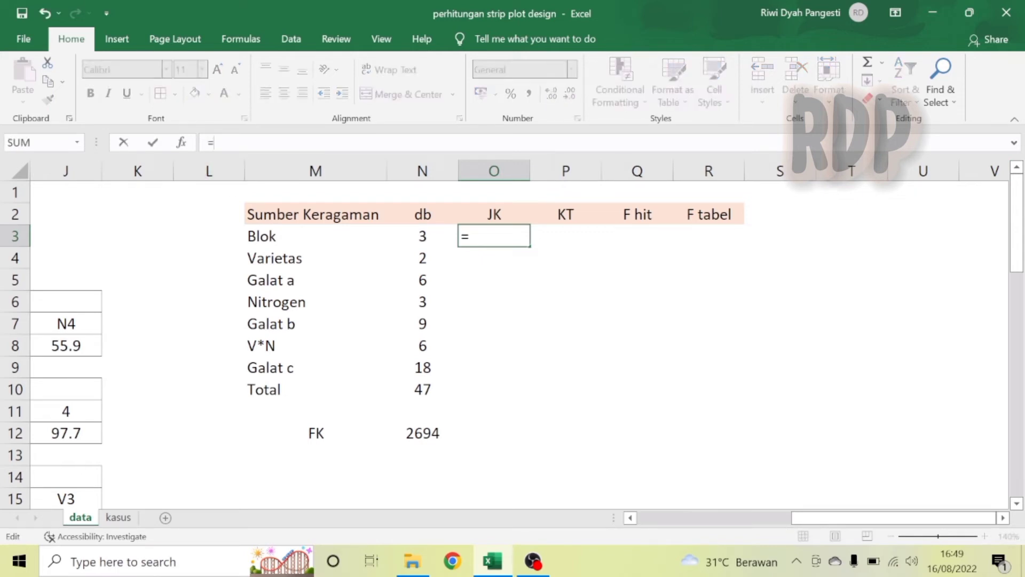
pyautogui.write('sums')
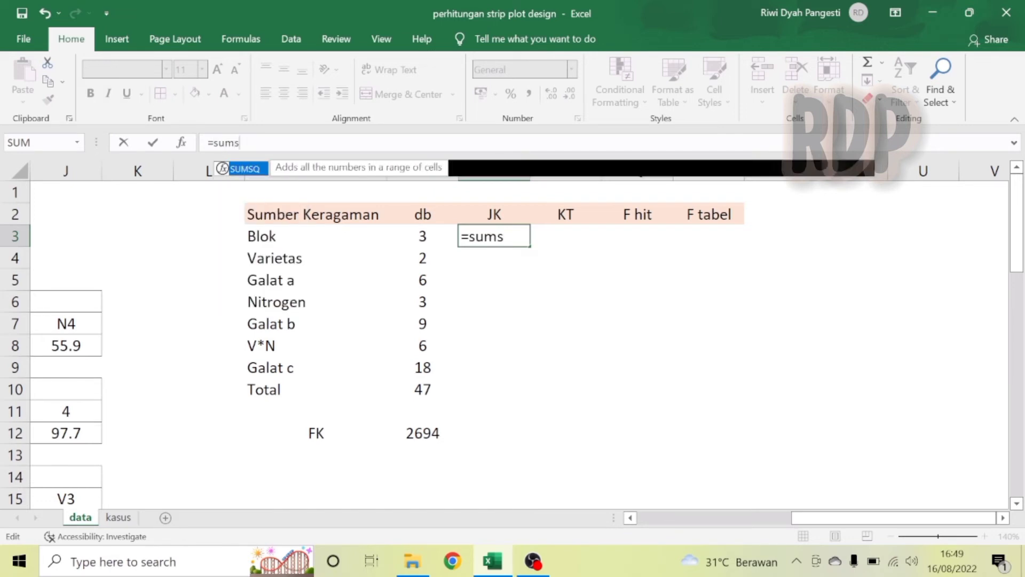
pyautogui.doubleClick(251, 168)
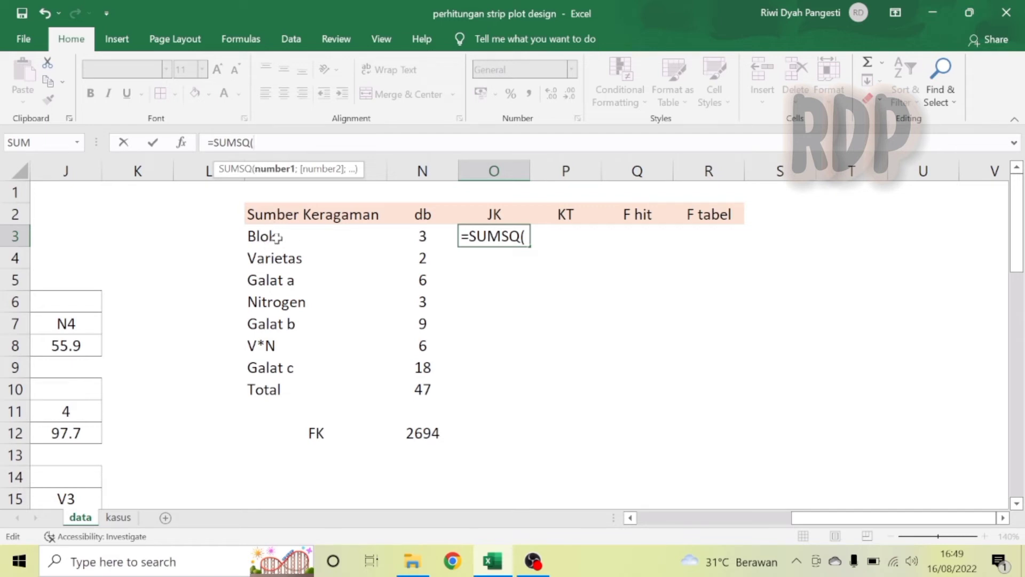
pyautogui.write('jumb')
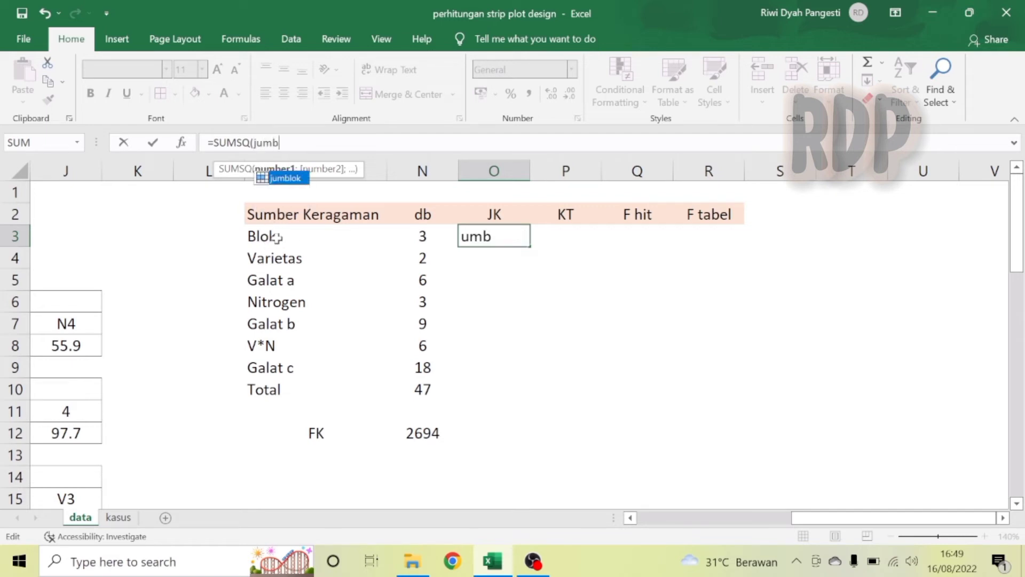
pyautogui.doubleClick(290, 176)
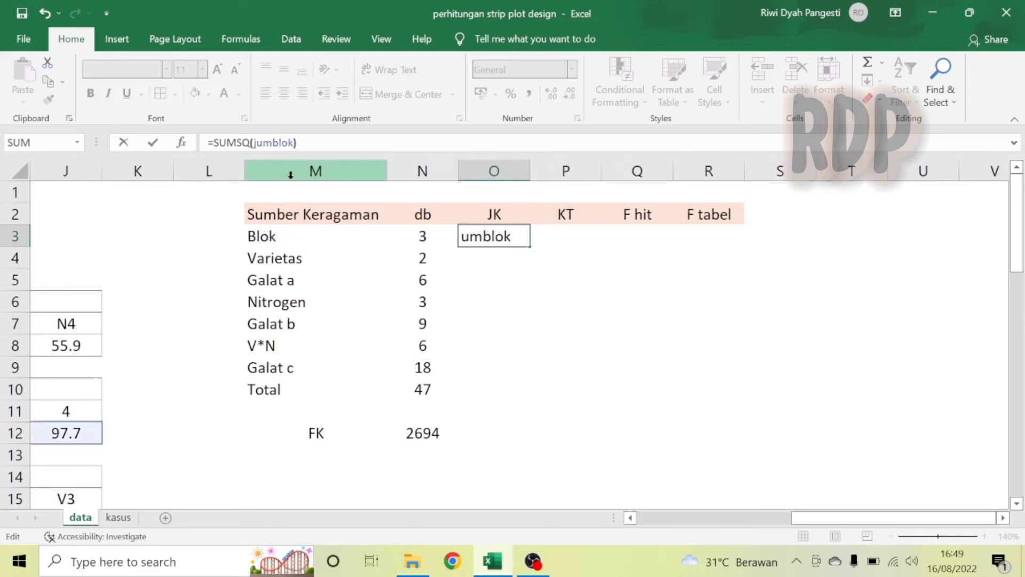
pyautogui.write(')')
pyautogui.moveTo(801, 520); pyautogui.dragTo(704, 521)
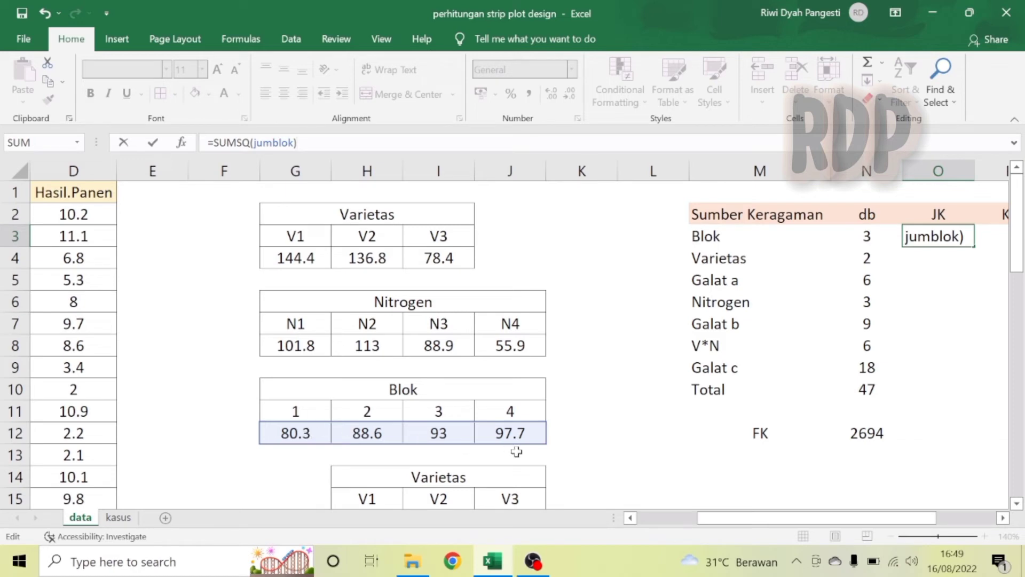
pyautogui.click(1004, 518)
pyautogui.click(1004, 518)
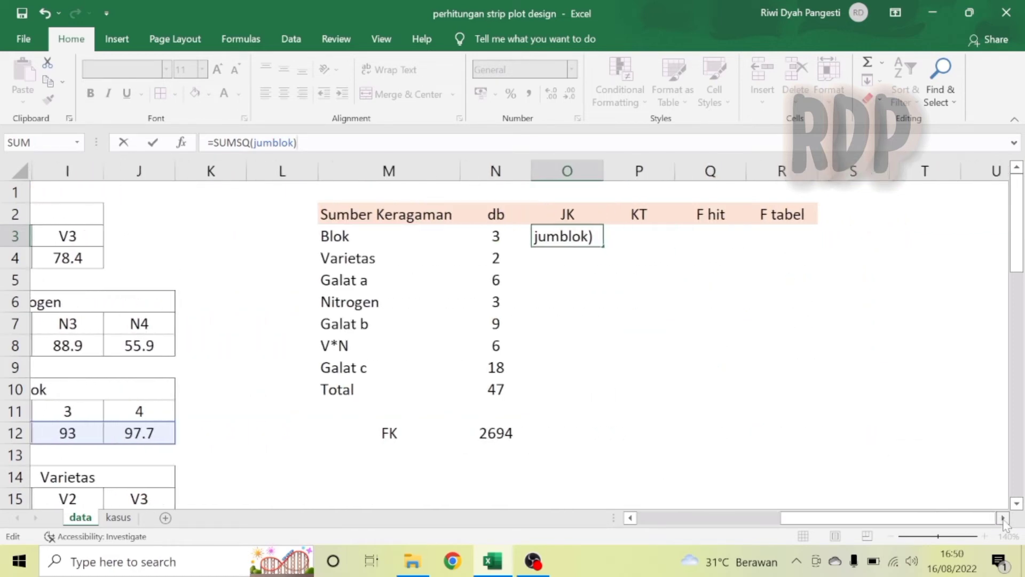
pyautogui.click(1003, 518)
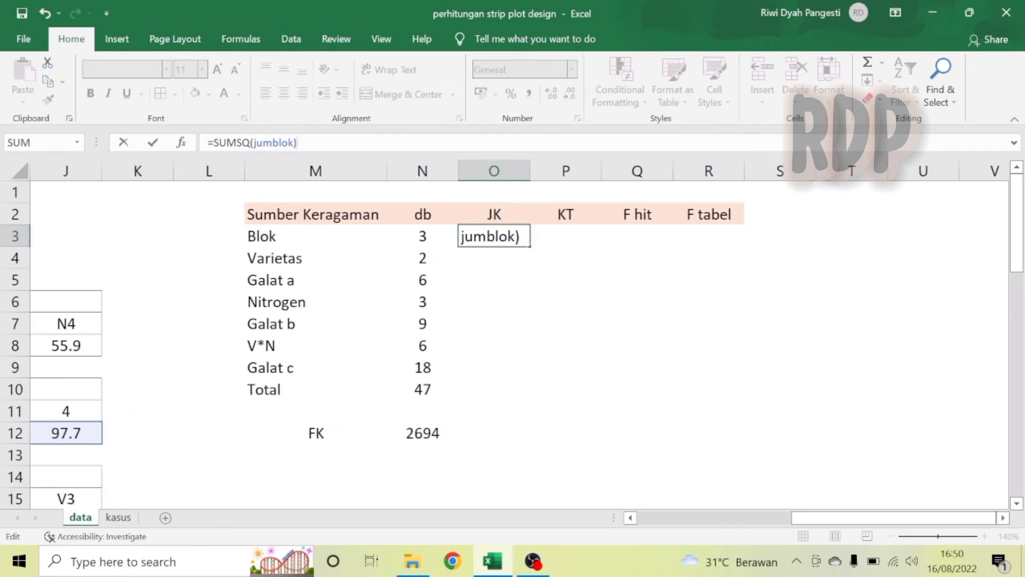
pyautogui.write('/(co')
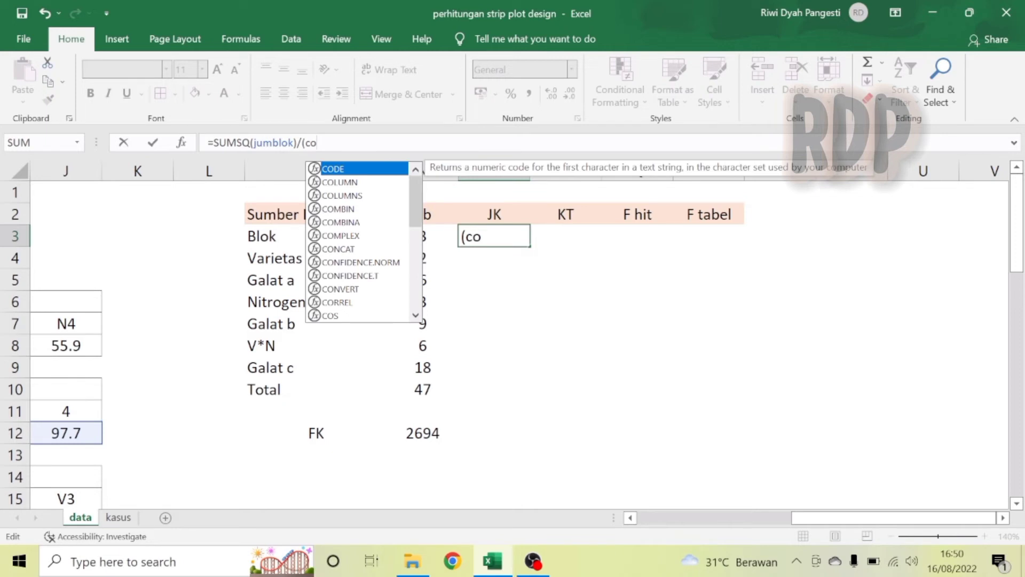
pyautogui.write('un')
pyautogui.doubleClick(340, 170)
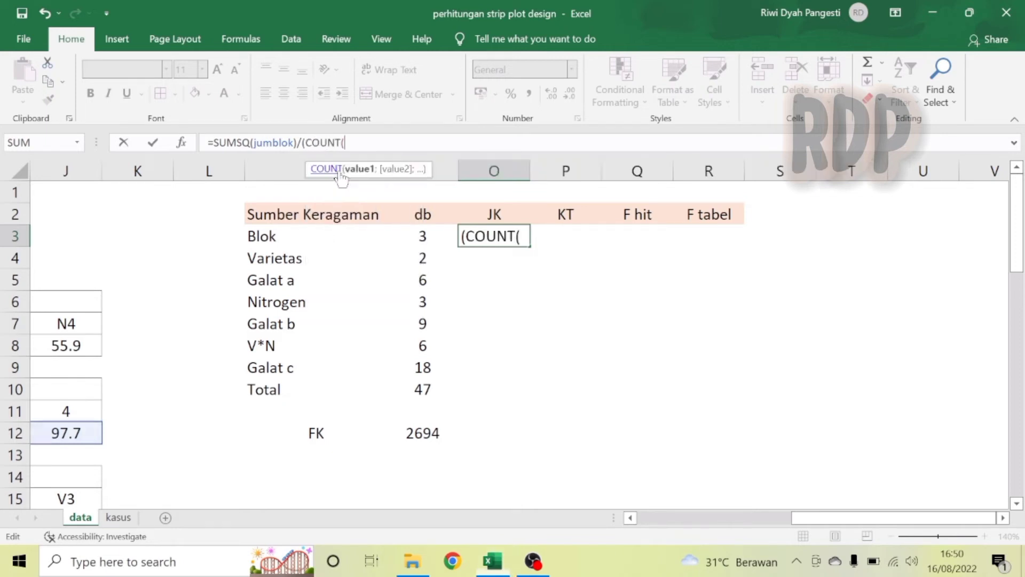
pyautogui.write('hasil')
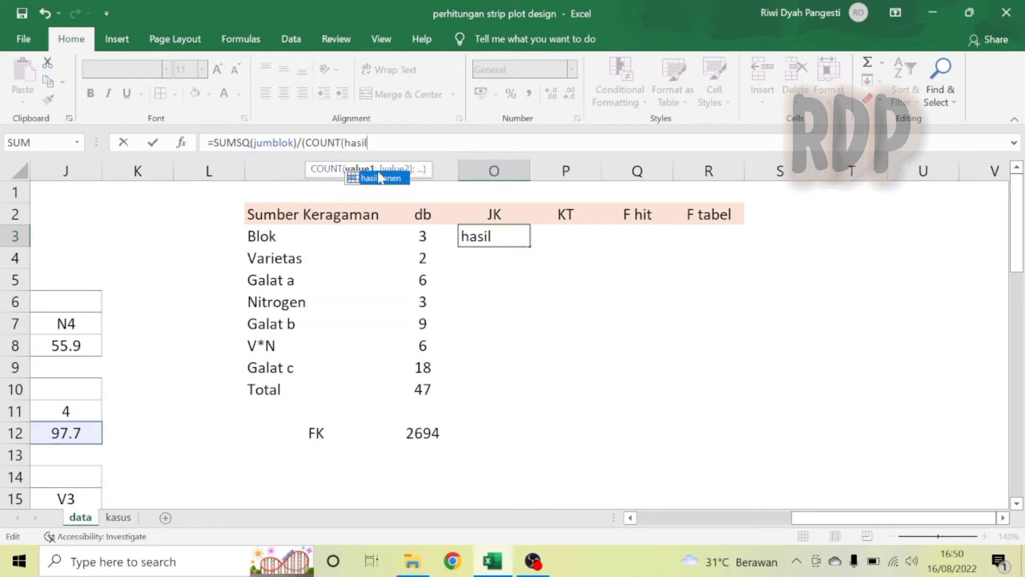
pyautogui.doubleClick(381, 178)
pyautogui.write(')/')
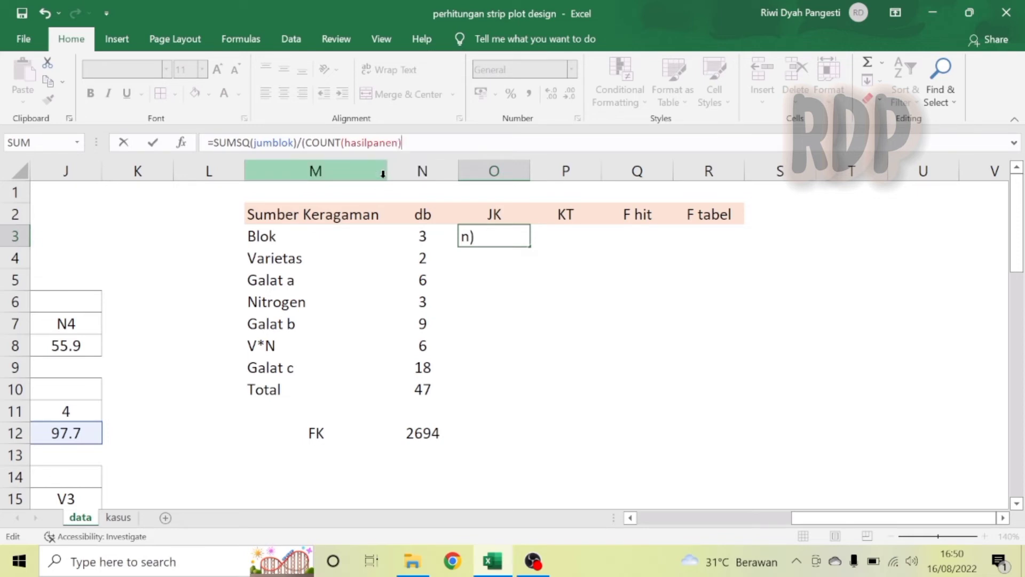
pyautogui.write('count')
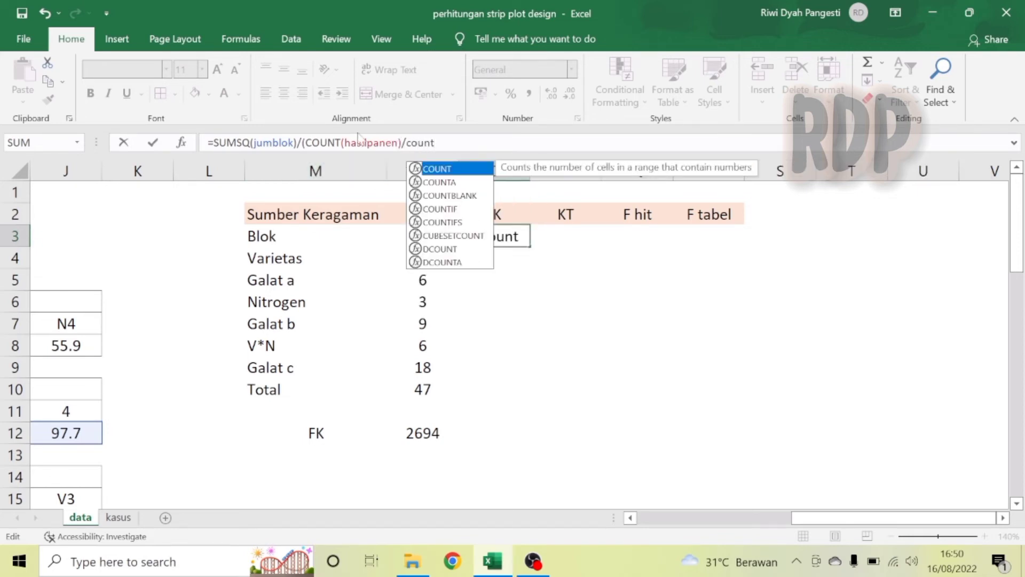
pyautogui.doubleClick(449, 170)
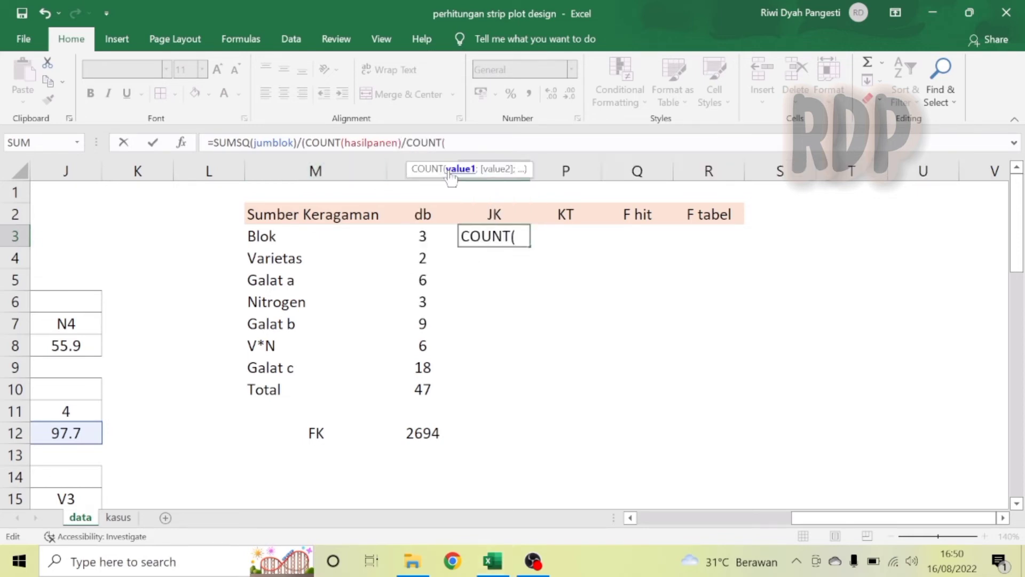
pyautogui.write('jum')
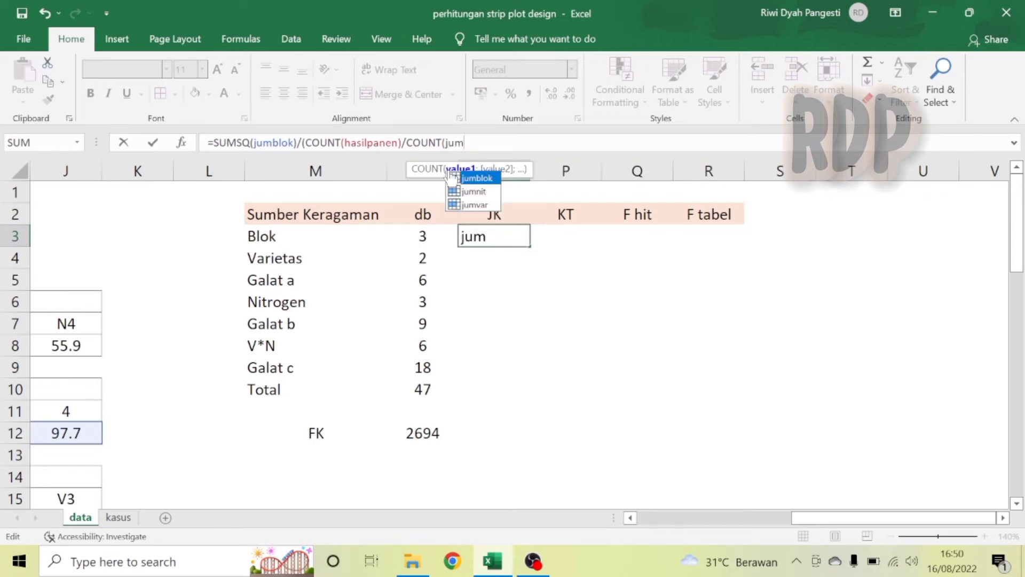
pyautogui.doubleClick(474, 178)
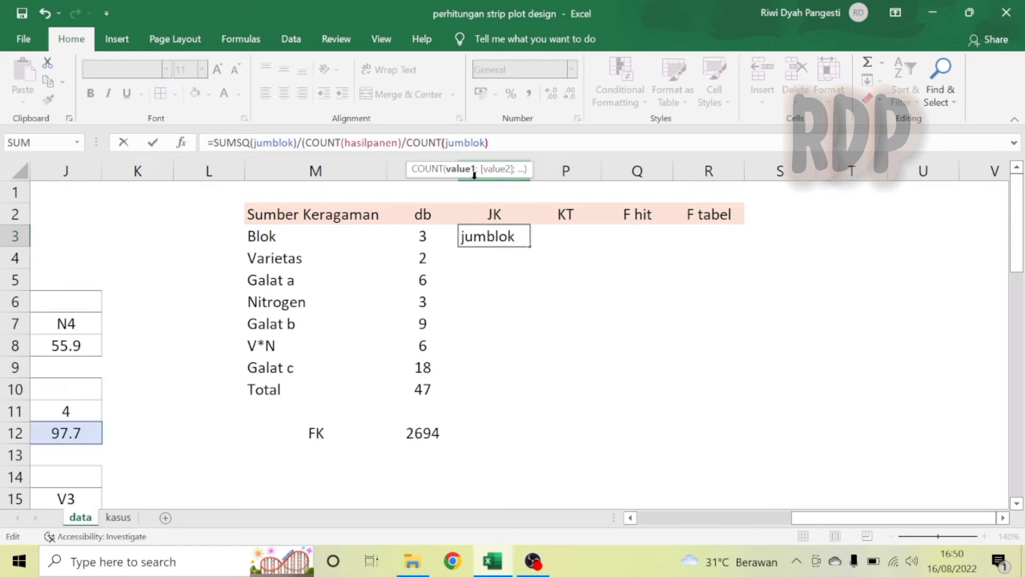
pyautogui.write('))')
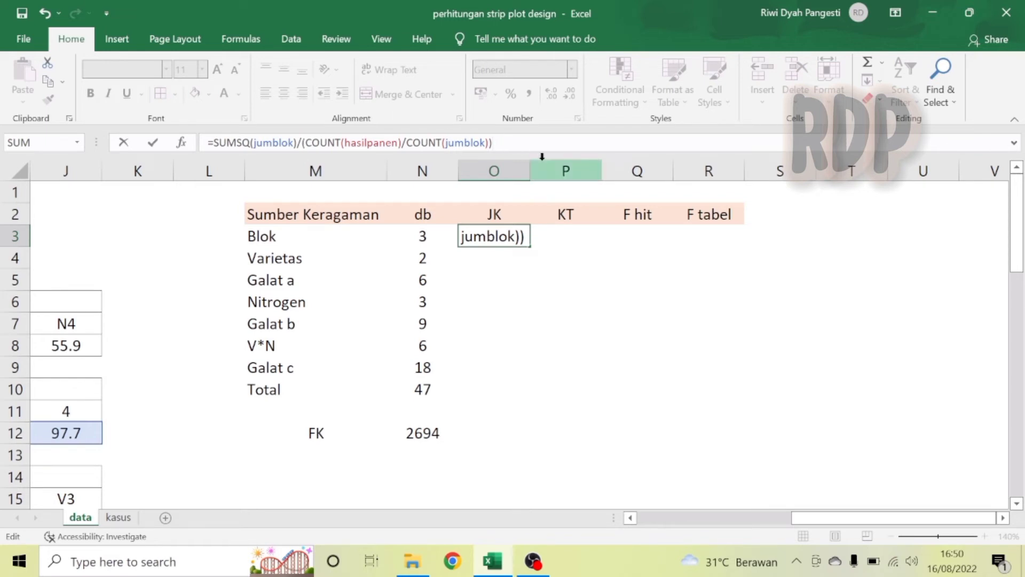
pyautogui.write('-')
pyautogui.click(429, 433)
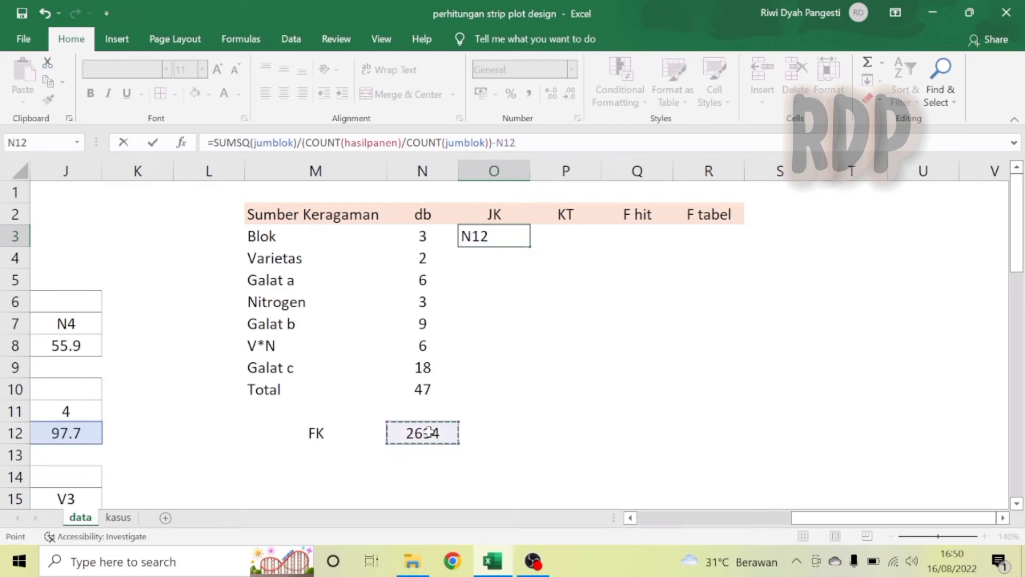
pyautogui.press('Return')
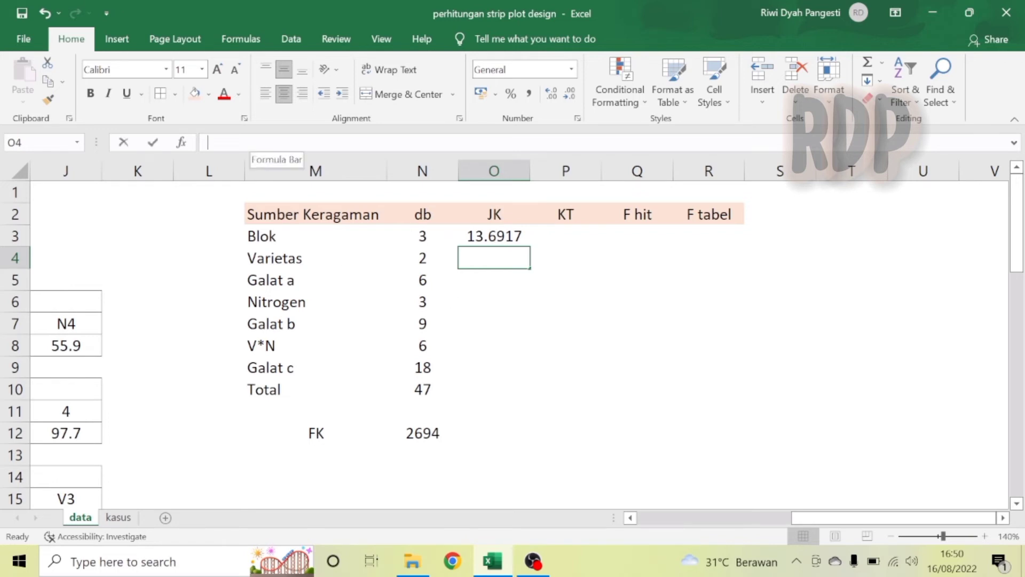
# Compute the Varietas sum of squares in O4 with =SUMSQ(jumvar)/(COUNT(hasilpanen)/COUNT(jumvar))-N12.
pyautogui.write('=sums')
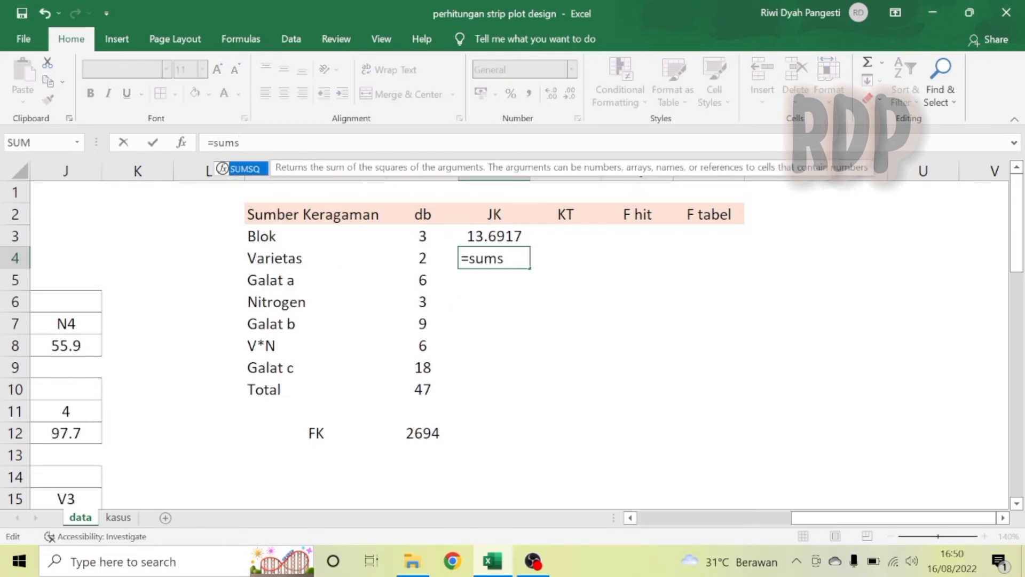
pyautogui.doubleClick(254, 169)
pyautogui.write('jumv')
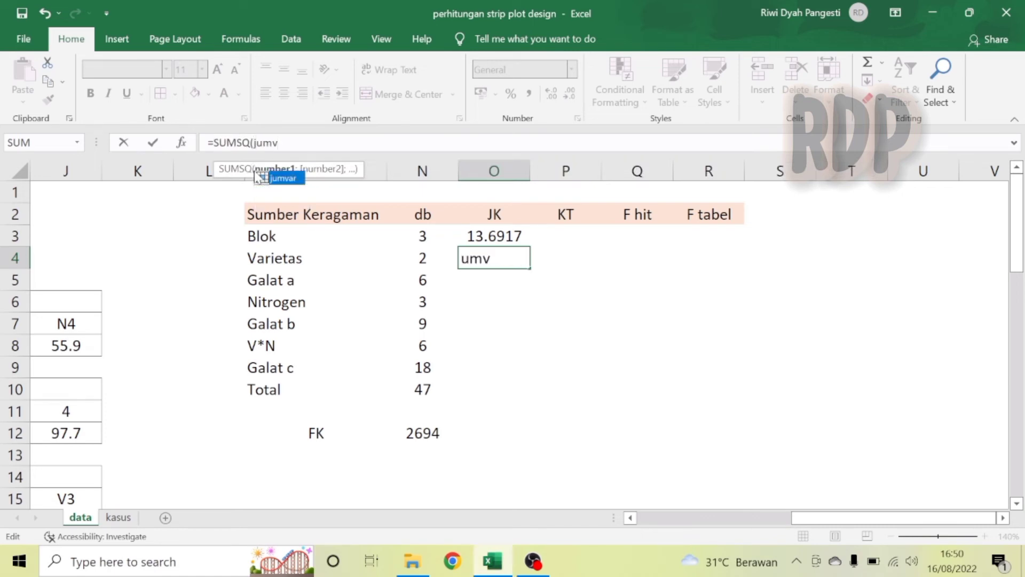
pyautogui.doubleClick(286, 179)
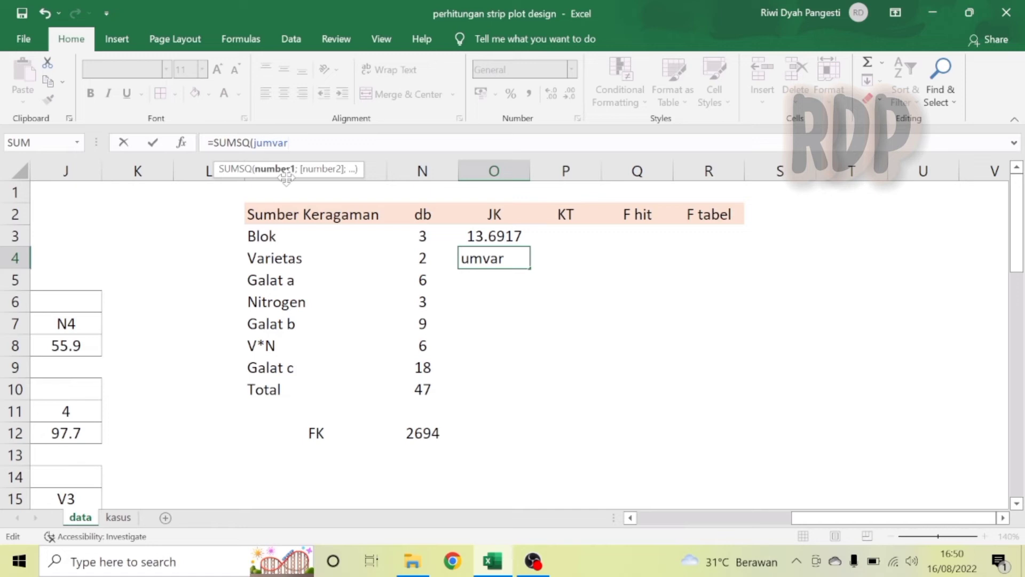
pyautogui.write(')')
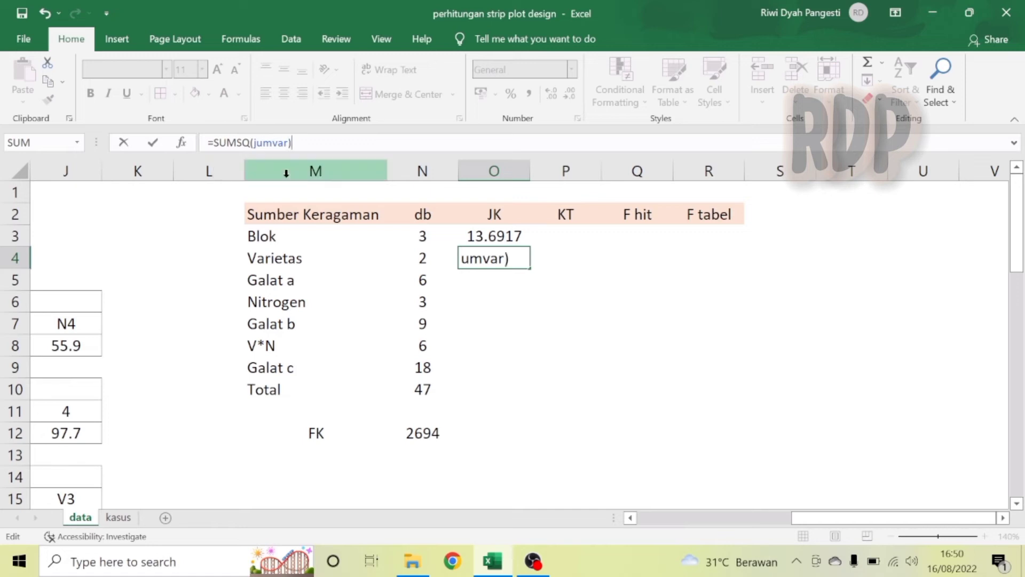
pyautogui.write('/(coun')
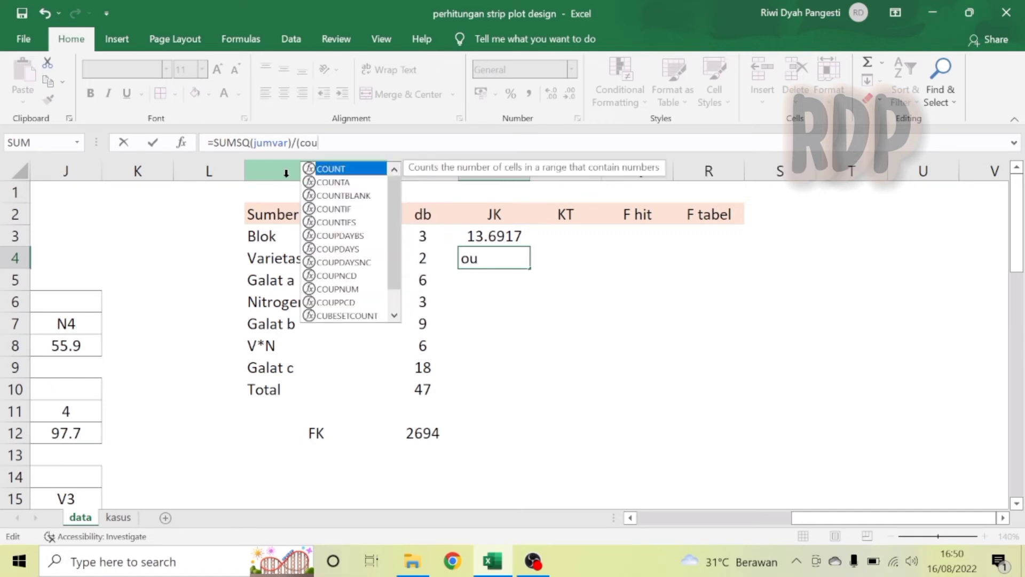
pyautogui.doubleClick(336, 168)
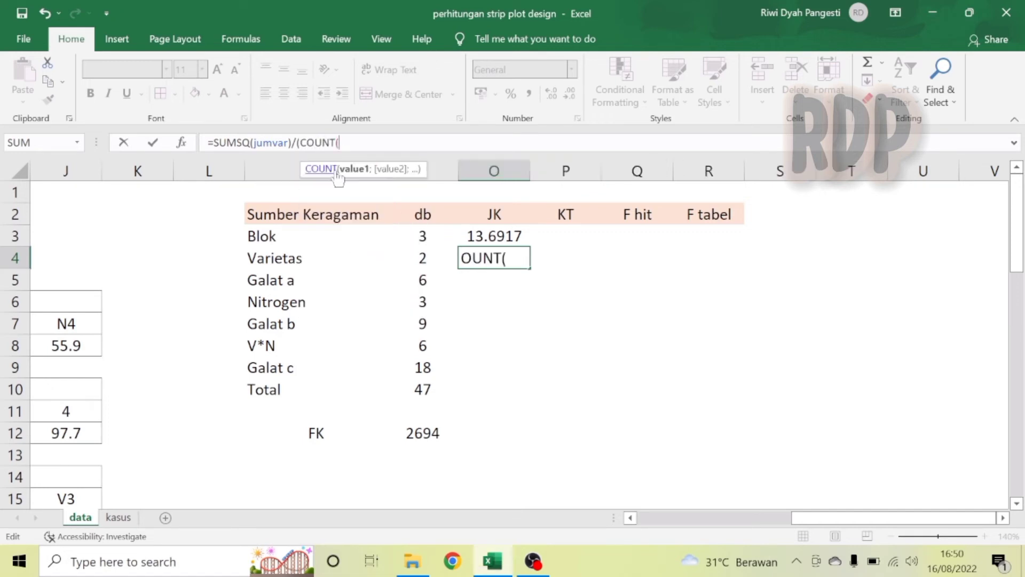
pyautogui.write('hasil')
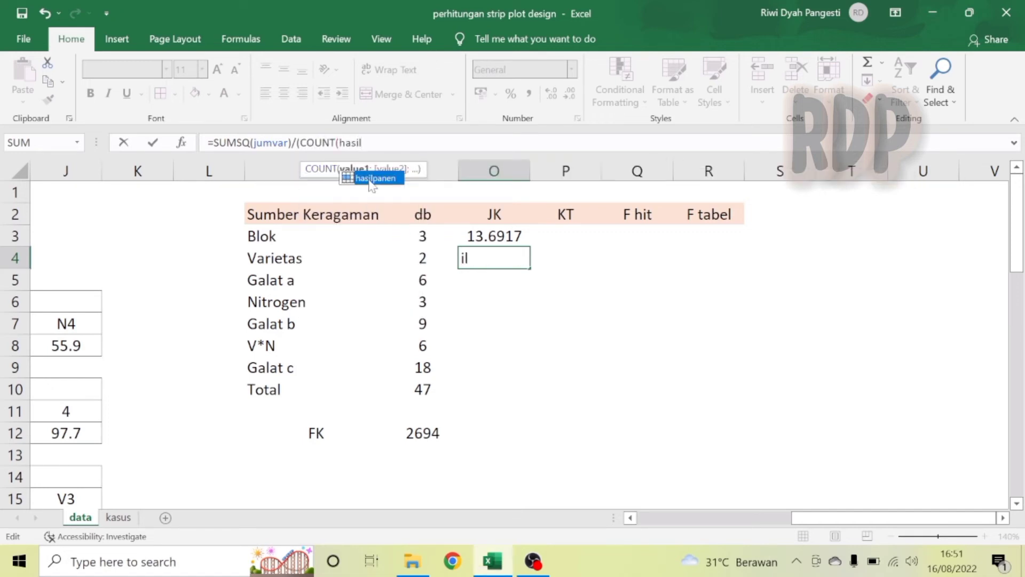
pyautogui.write('panen')
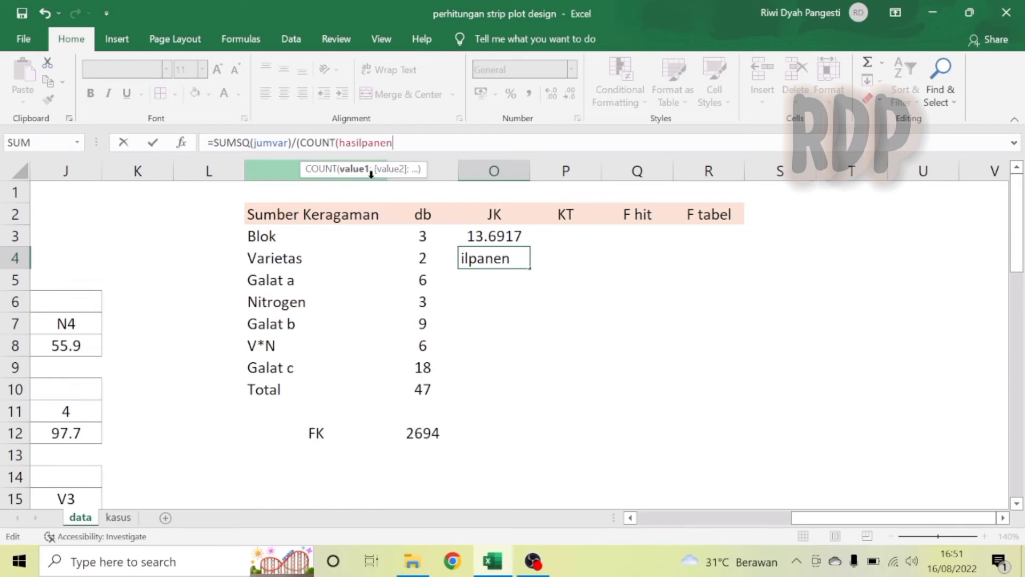
pyautogui.write(')')
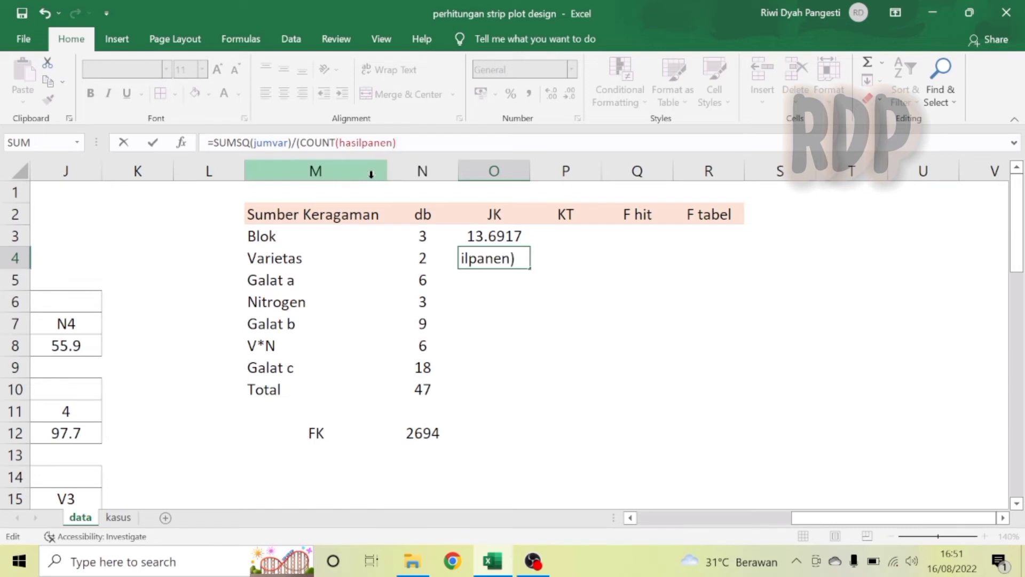
pyautogui.write('/coun')
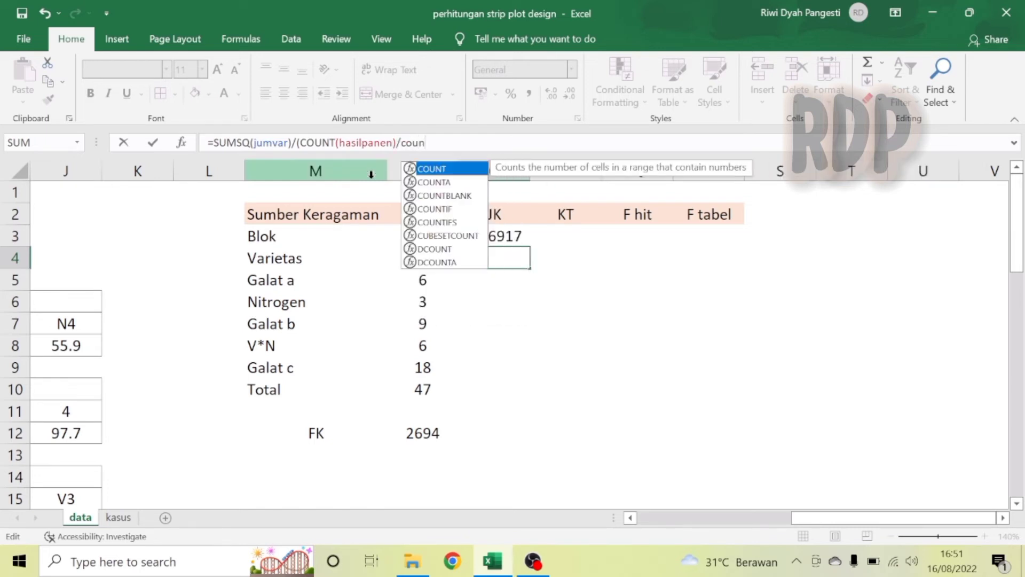
pyautogui.doubleClick(438, 170)
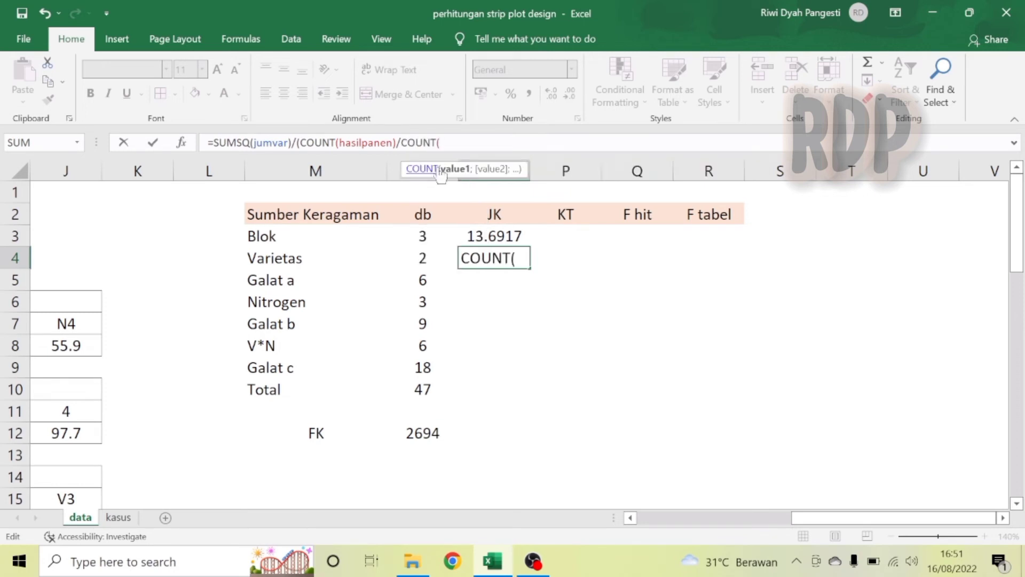
pyautogui.write('jumva')
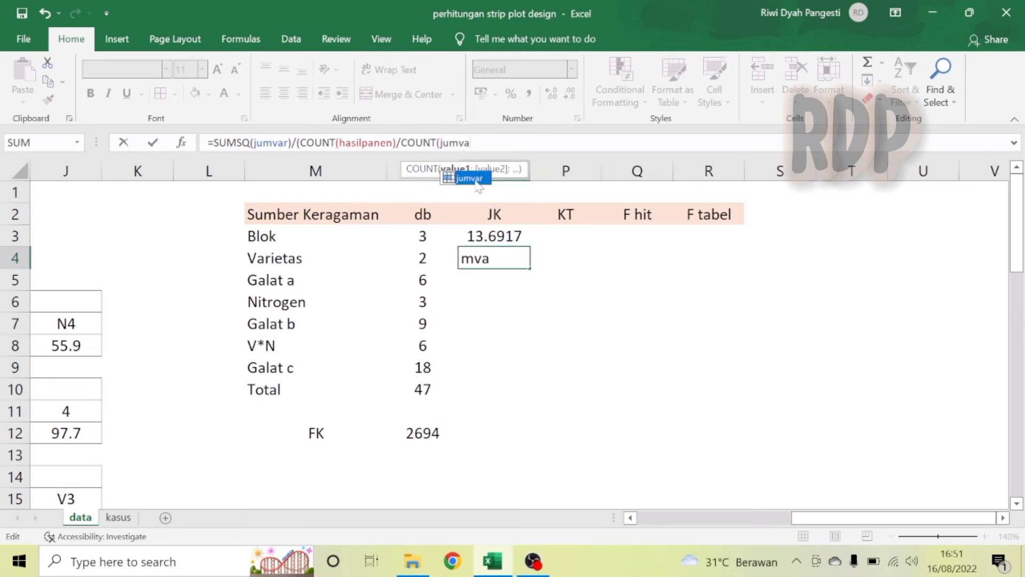
pyautogui.doubleClick(473, 180)
pyautogui.write('))-')
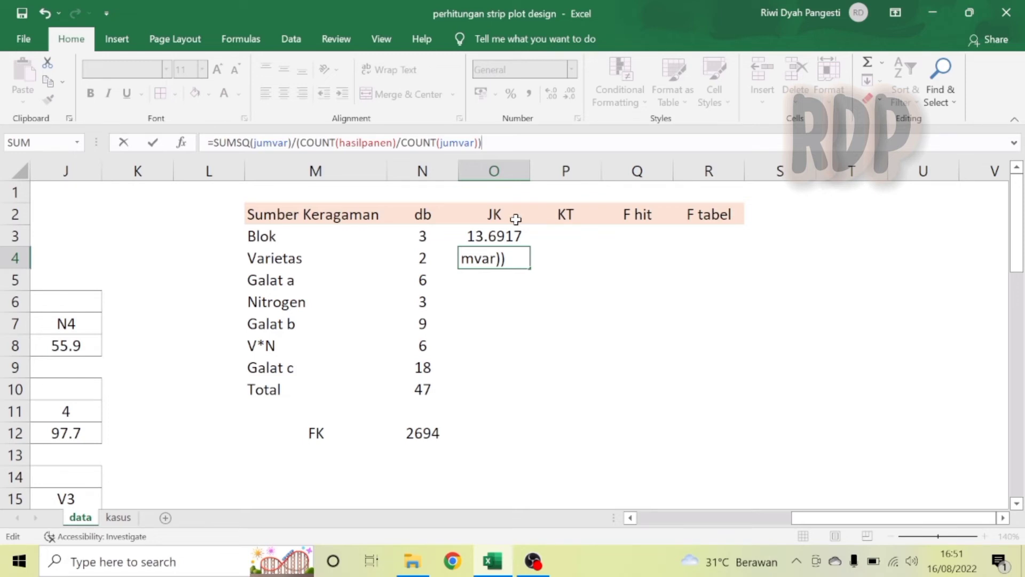
pyautogui.click(427, 437)
pyautogui.press('Return')
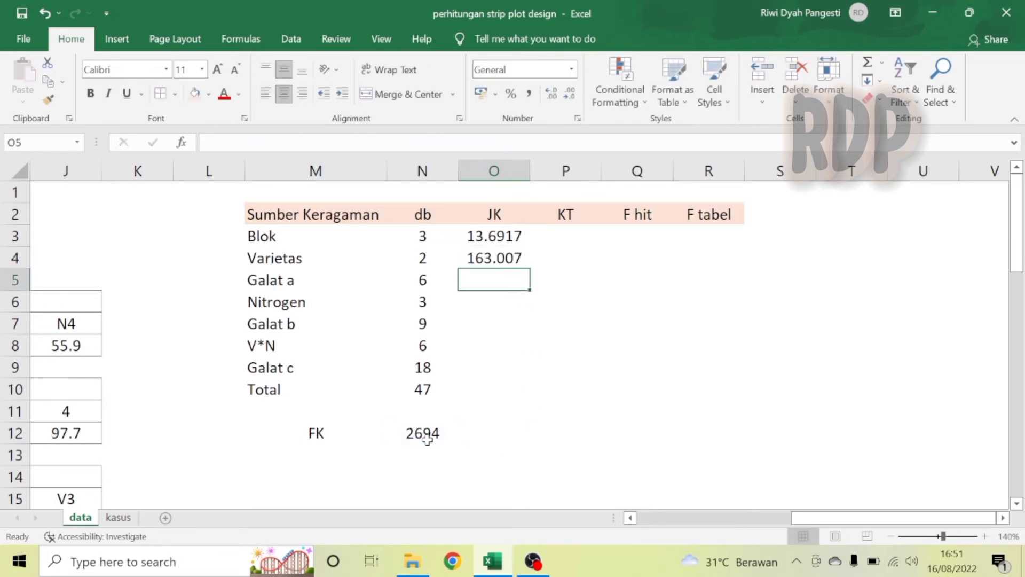
# Widen column N so the full FK value fits.
pyautogui.moveTo(458, 173); pyautogui.dragTo(480, 173)
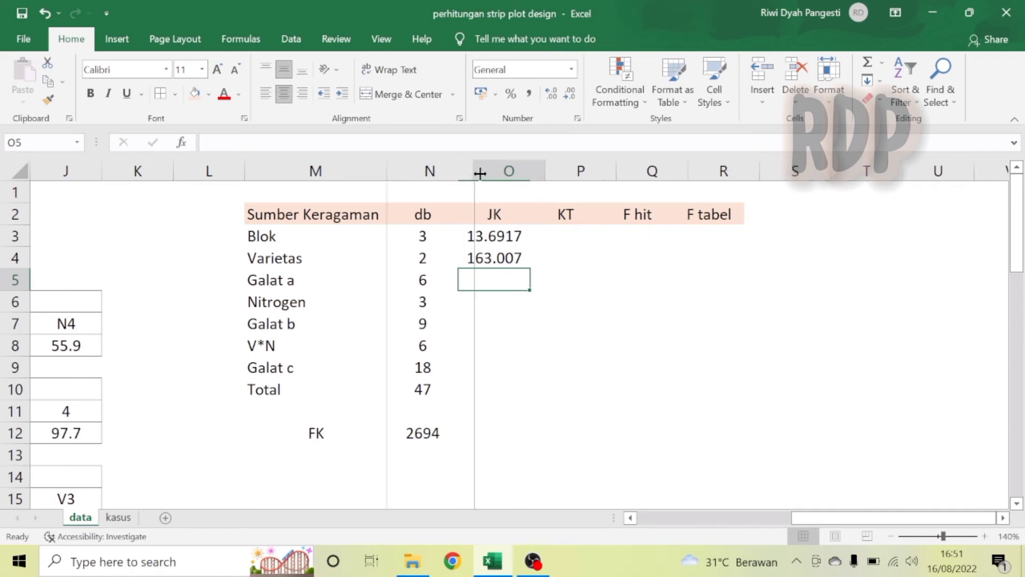
pyautogui.click(1003, 517)
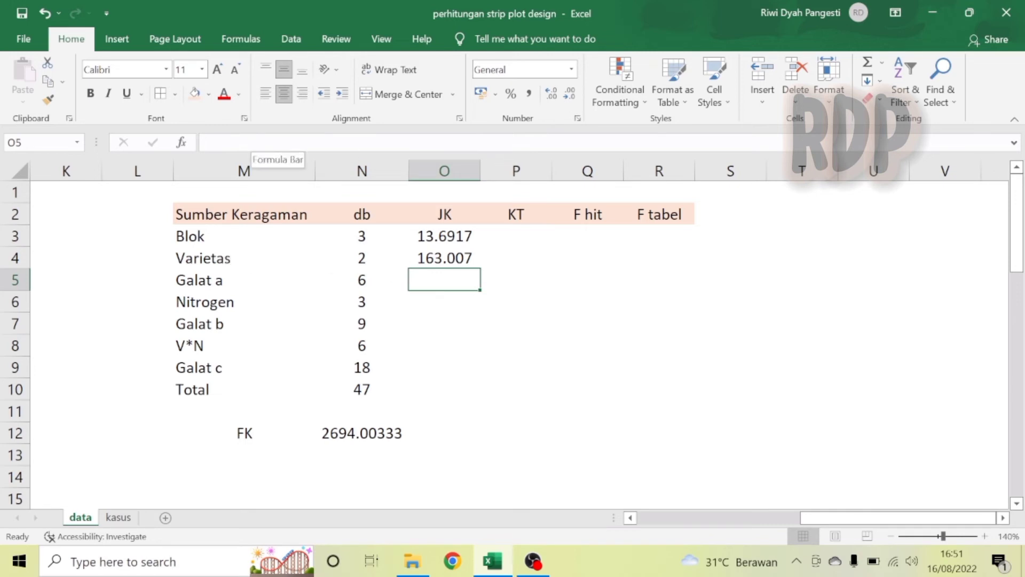
# Start the Galat a sum of squares in O5 with =SUMSQ(varblok), checking the Varietas-by-Blok totals table.
pyautogui.write('=sum')
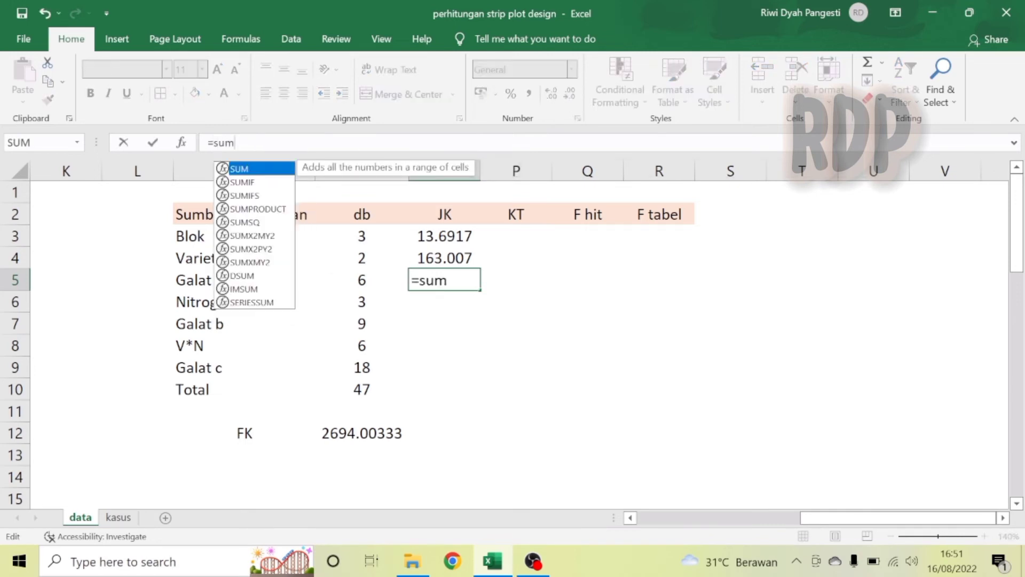
pyautogui.write('s')
pyautogui.doubleClick(247, 169)
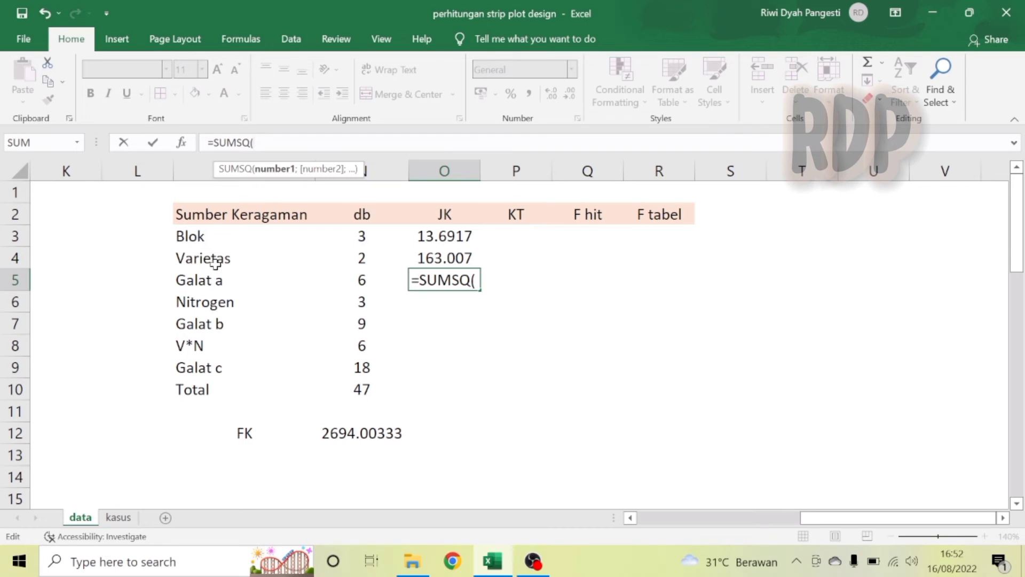
pyautogui.write('varb')
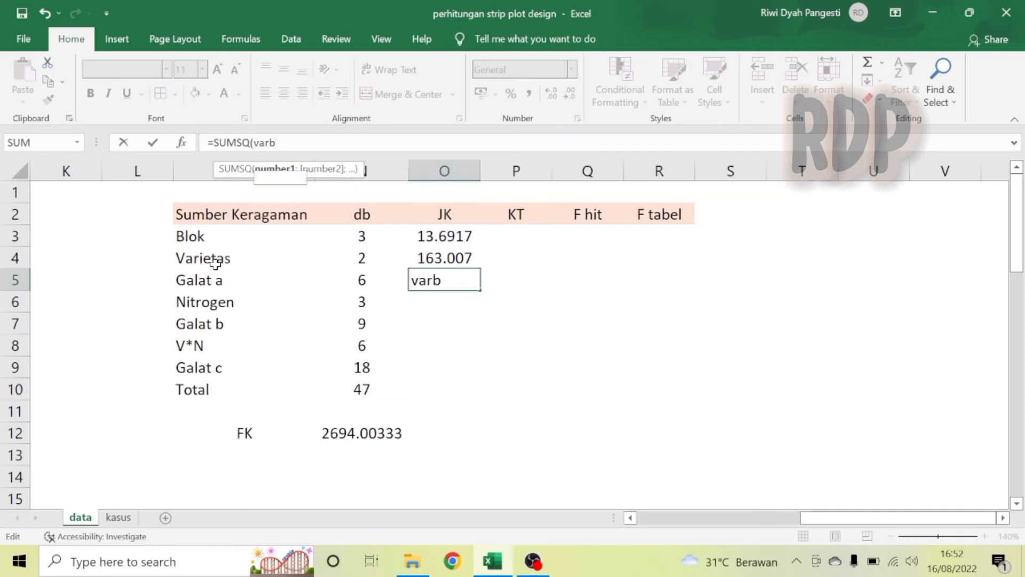
pyautogui.write('lok')
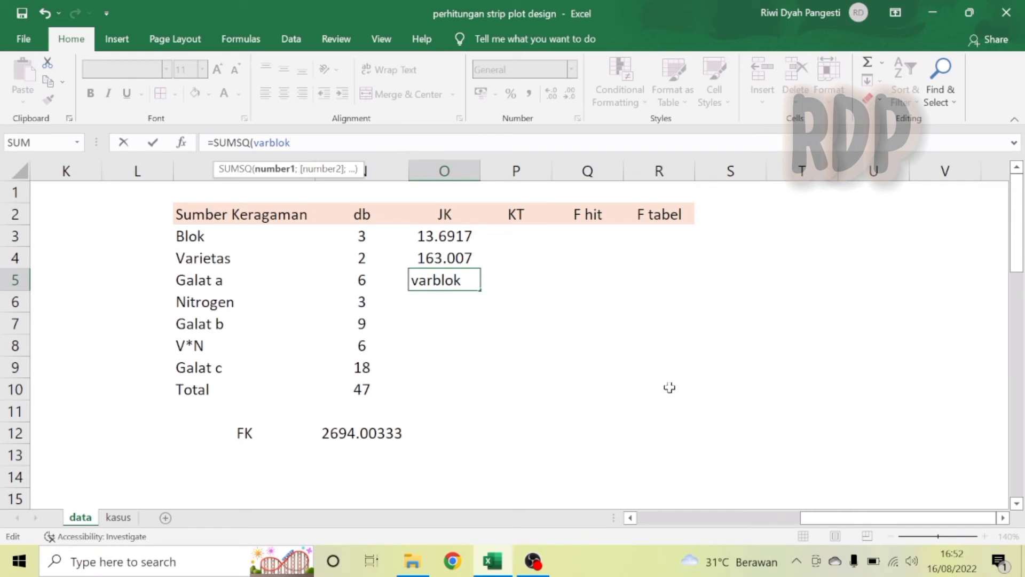
pyautogui.moveTo(864, 521); pyautogui.dragTo(718, 523)
pyautogui.moveTo(1015, 233); pyautogui.dragTo(1023, 315)
pyautogui.moveTo(1023, 380); pyautogui.dragTo(1022, 381)
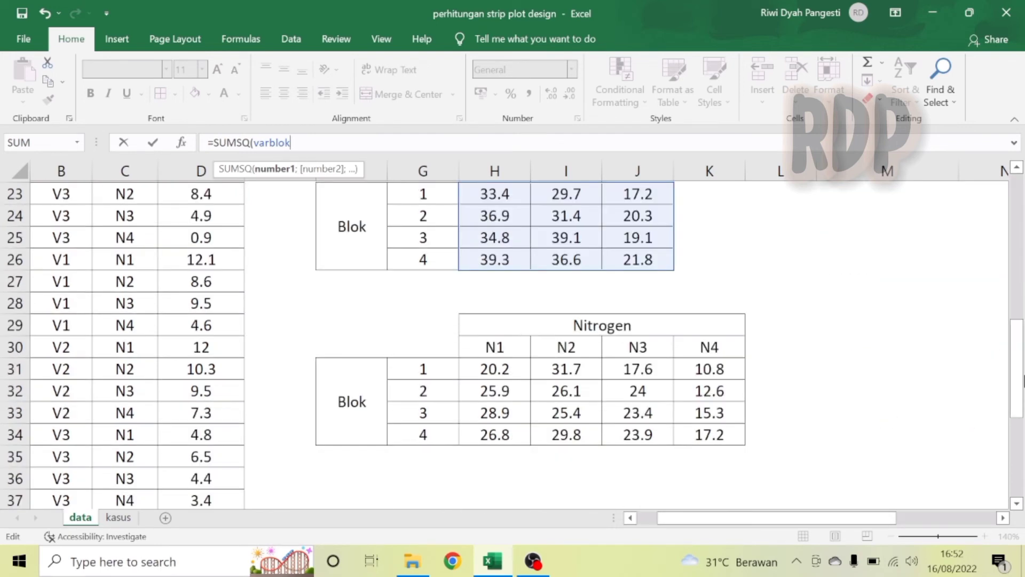
pyautogui.scroll(1, 1019, 174)
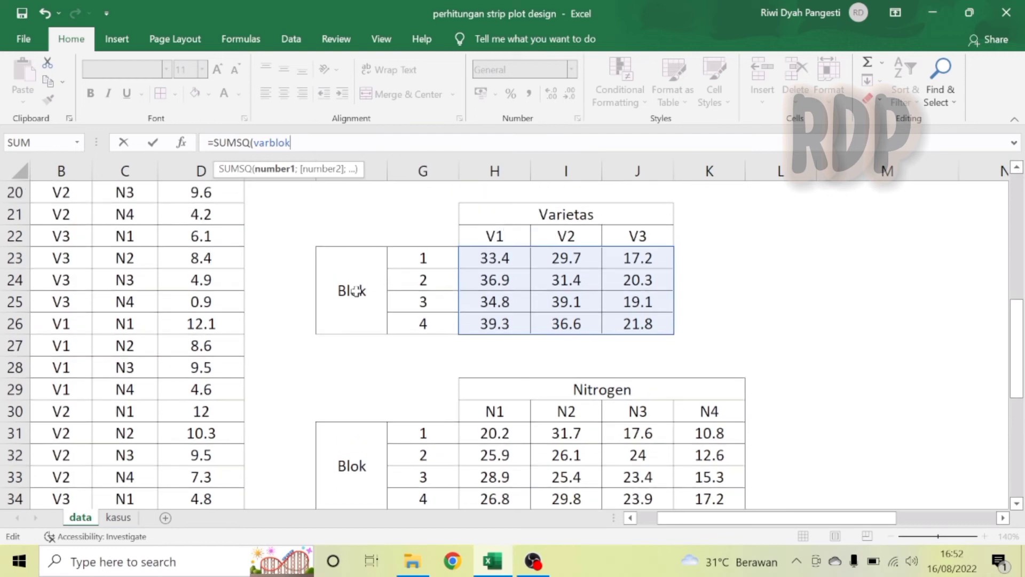
pyautogui.click(992, 522)
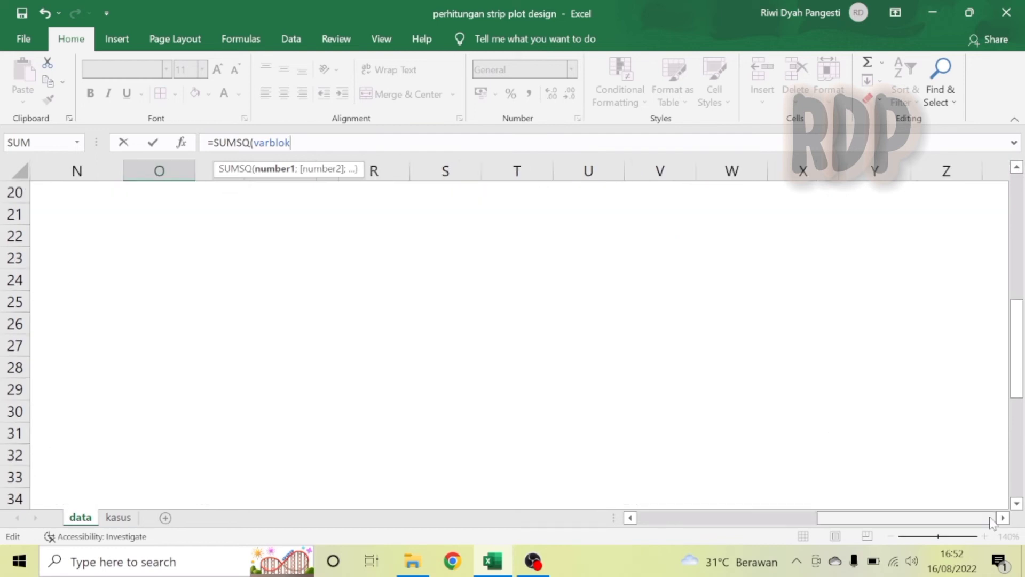
pyautogui.click(1021, 203)
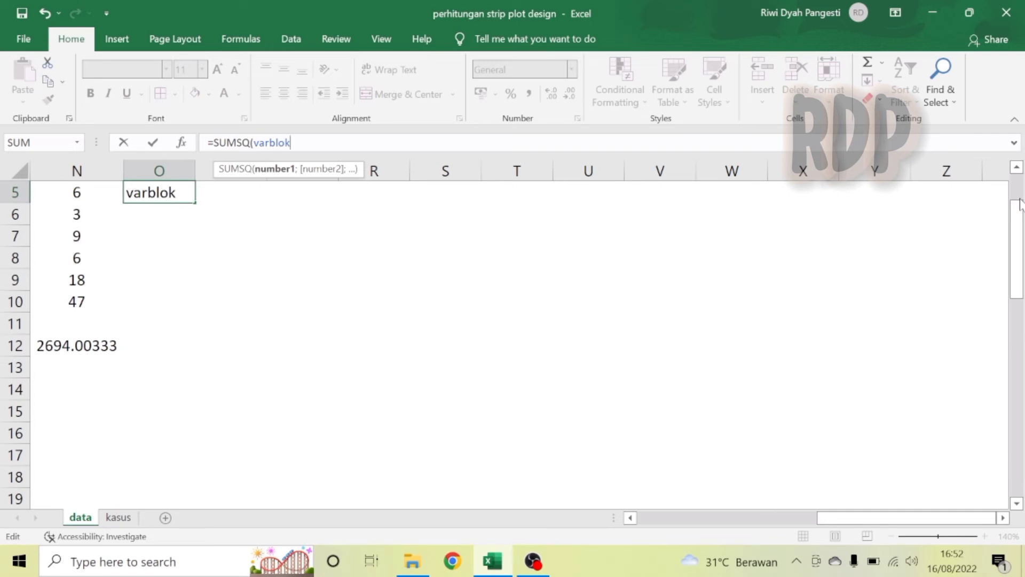
pyautogui.click(1020, 191)
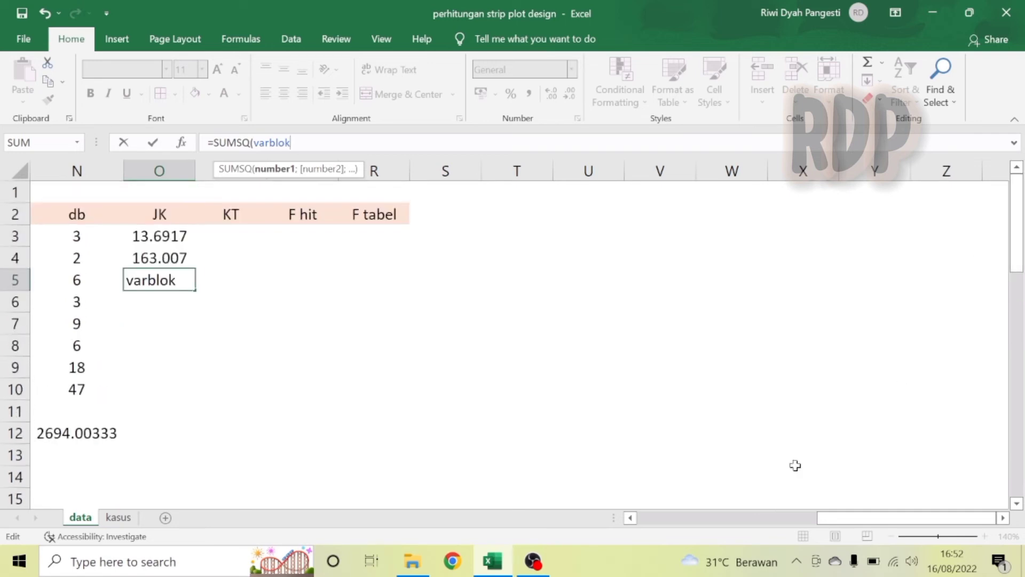
pyautogui.click(630, 517)
pyautogui.click(630, 517)
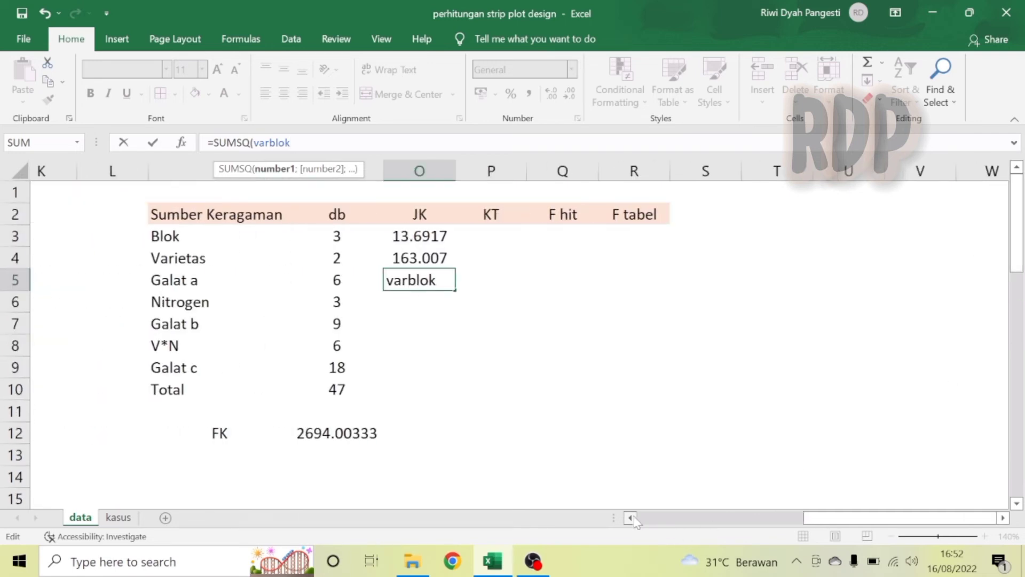
pyautogui.click(631, 518)
pyautogui.click(631, 518)
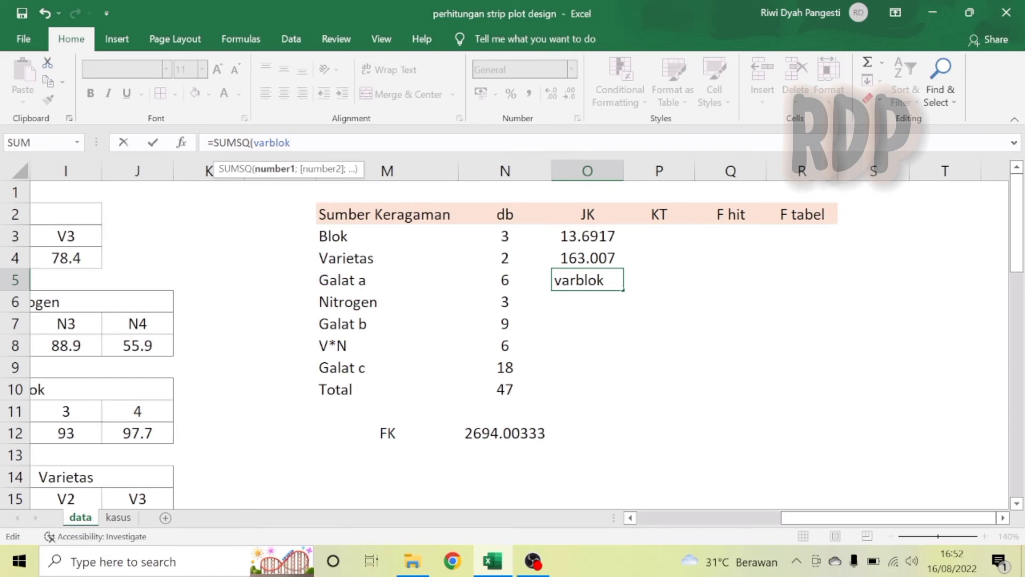
pyautogui.click(1003, 517)
pyautogui.click(1003, 517)
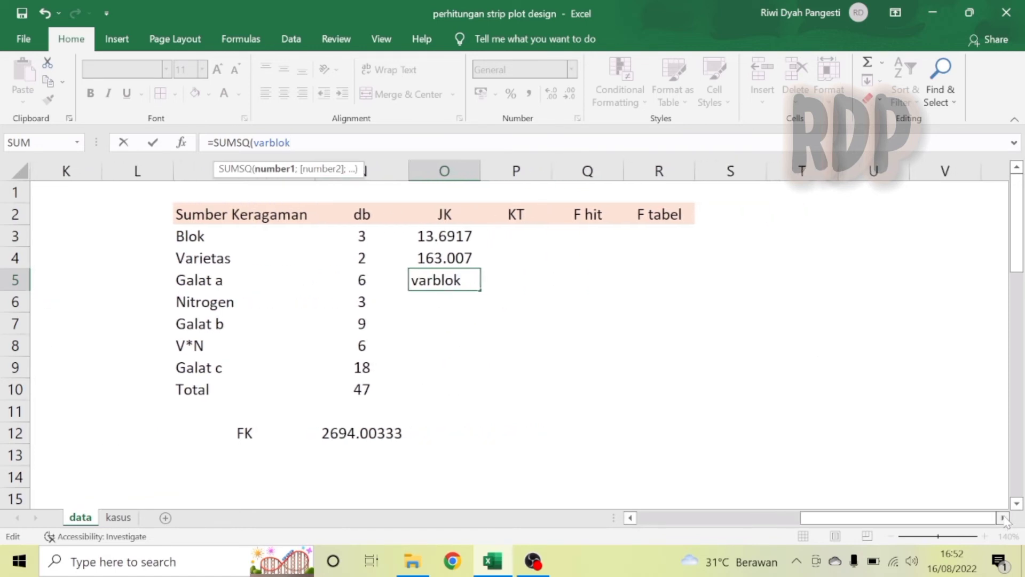
# Complete the Galat a sum of squares in O5 as =SUMSQ(varblok)/(COUNT(hasilpanen)/COUNT(varblok))-N12-O3-O4.
pyautogui.write(')')
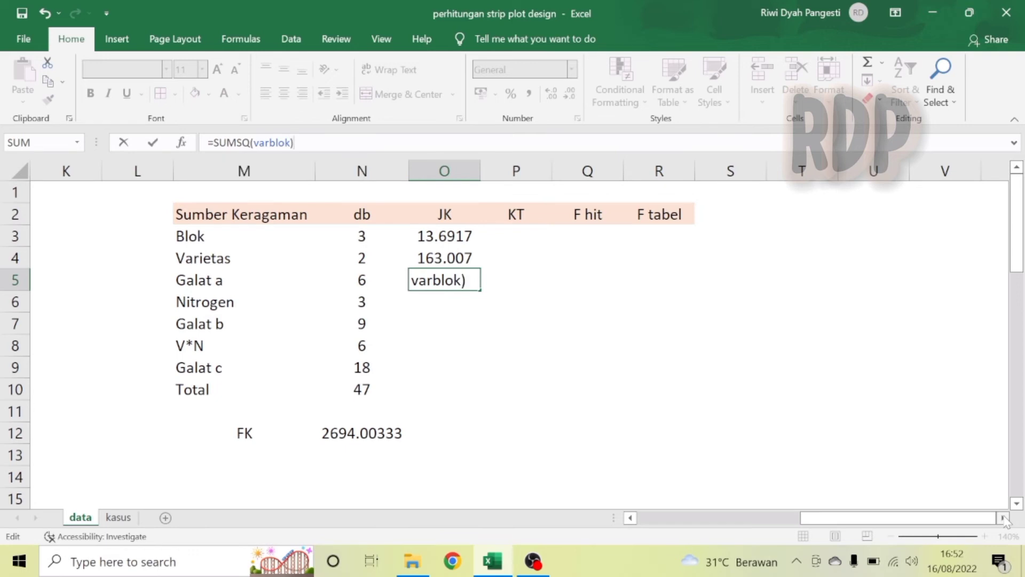
pyautogui.write('/(coun')
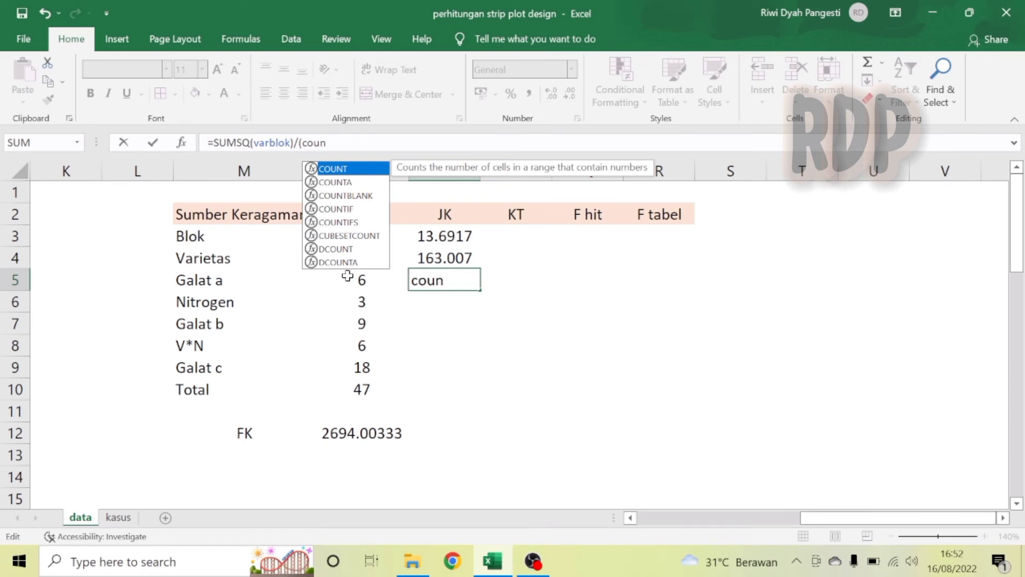
pyautogui.doubleClick(337, 168)
pyautogui.write('hasil')
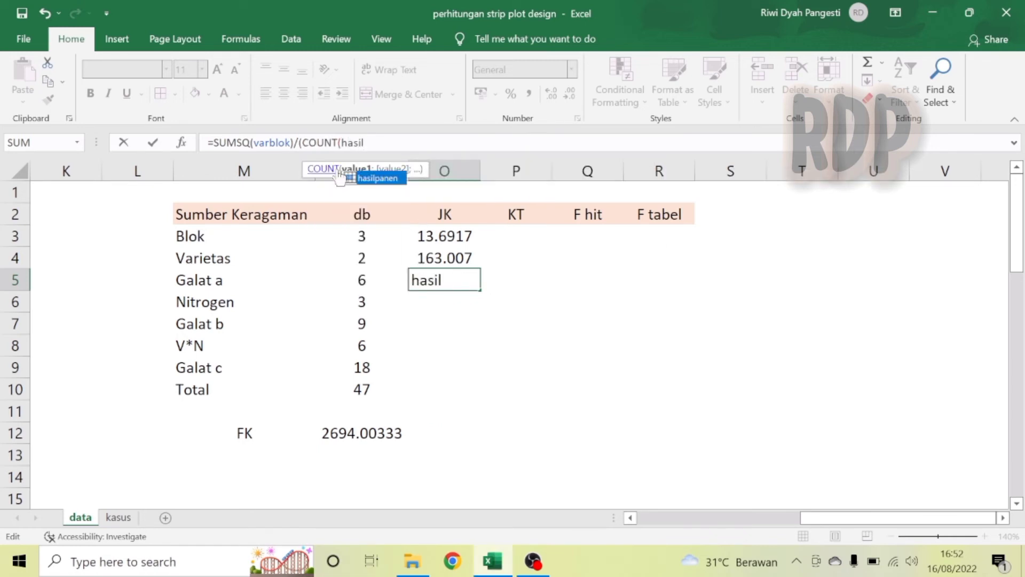
pyautogui.doubleClick(369, 176)
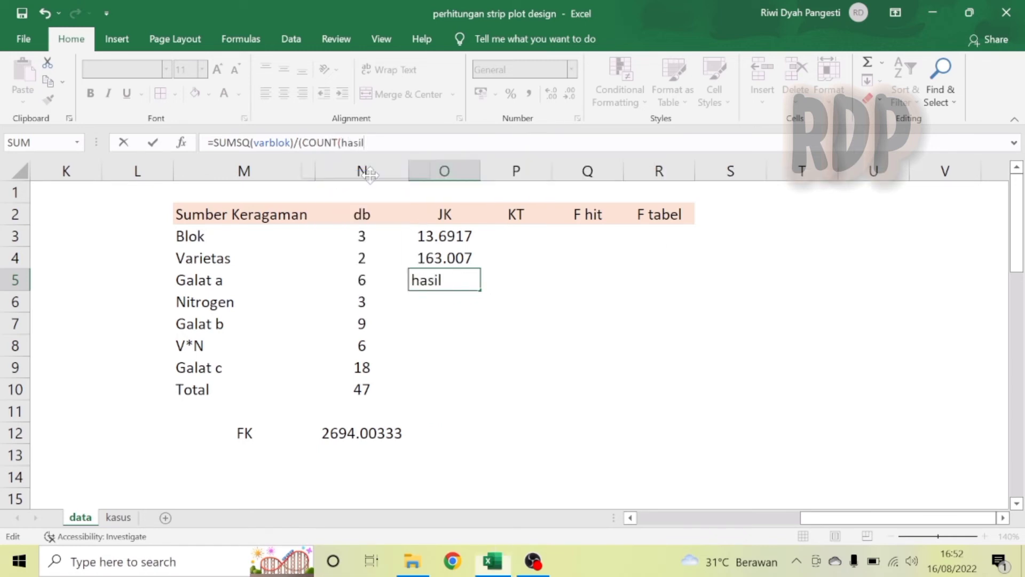
pyautogui.write(')/')
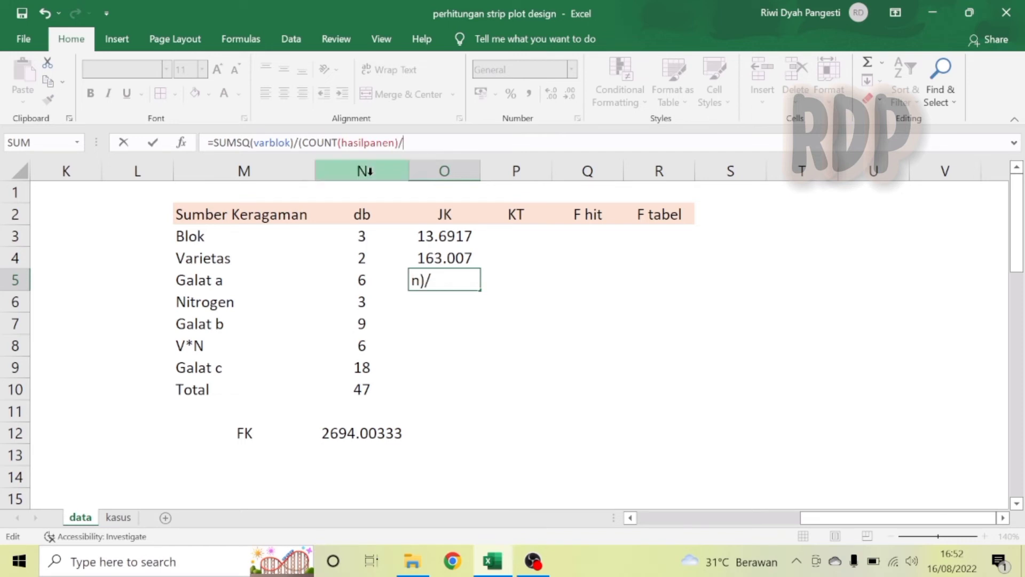
pyautogui.write('coun')
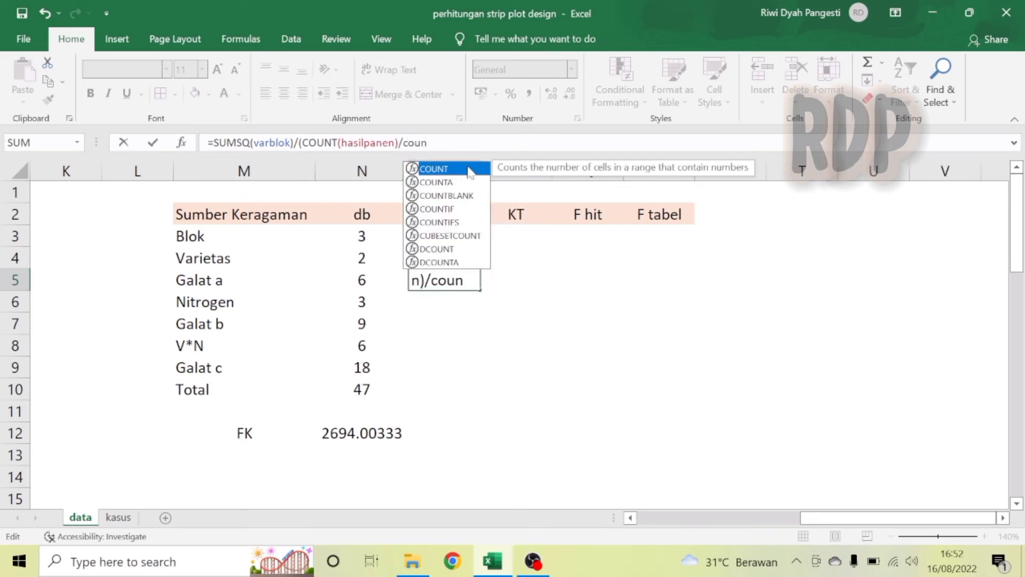
pyautogui.press('Tab')
pyautogui.write('var')
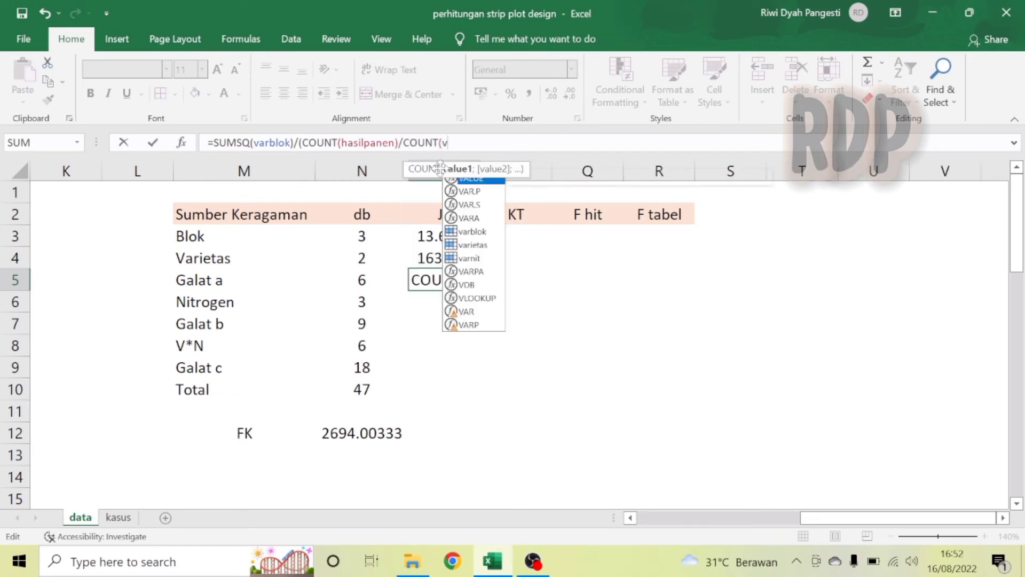
pyautogui.write('b')
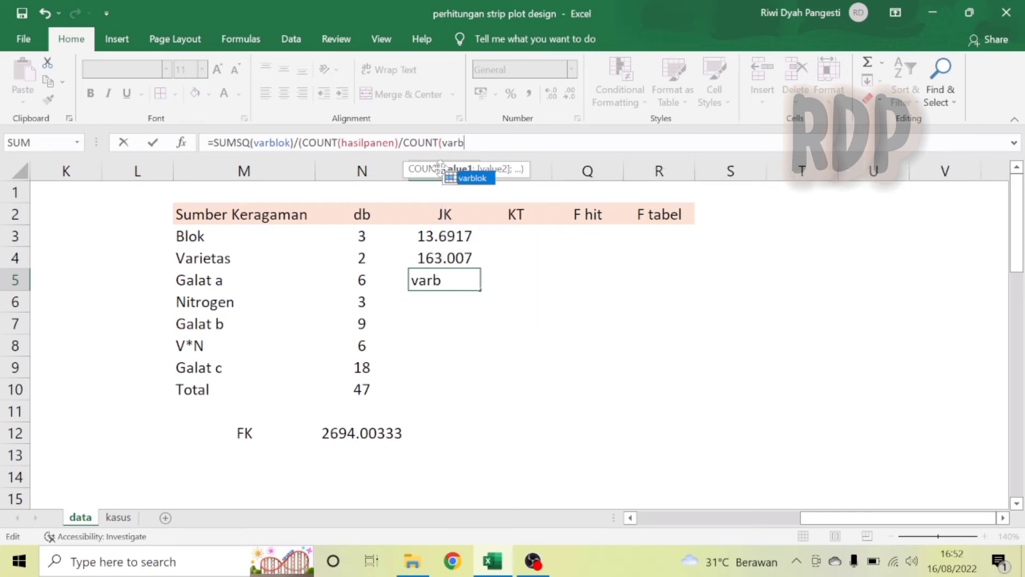
pyautogui.doubleClick(474, 176)
pyautogui.write('))-')
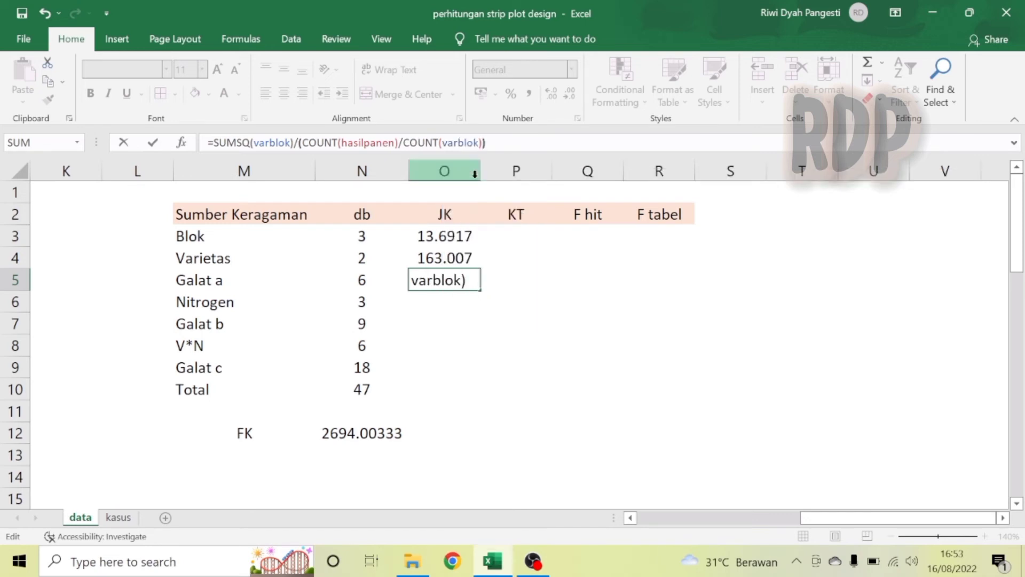
pyautogui.click(353, 433)
pyautogui.write('-')
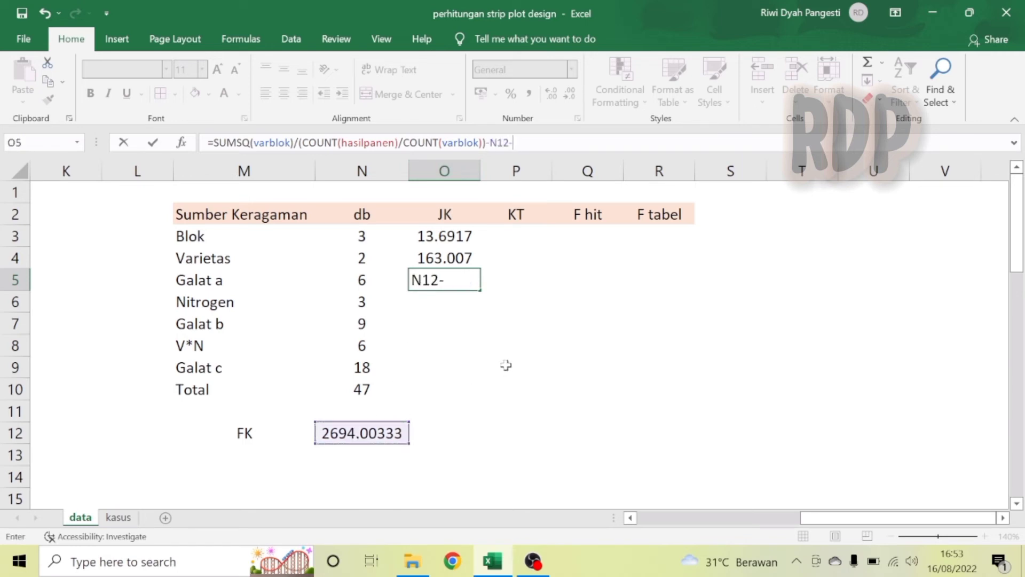
pyautogui.click(460, 236)
pyautogui.write('-')
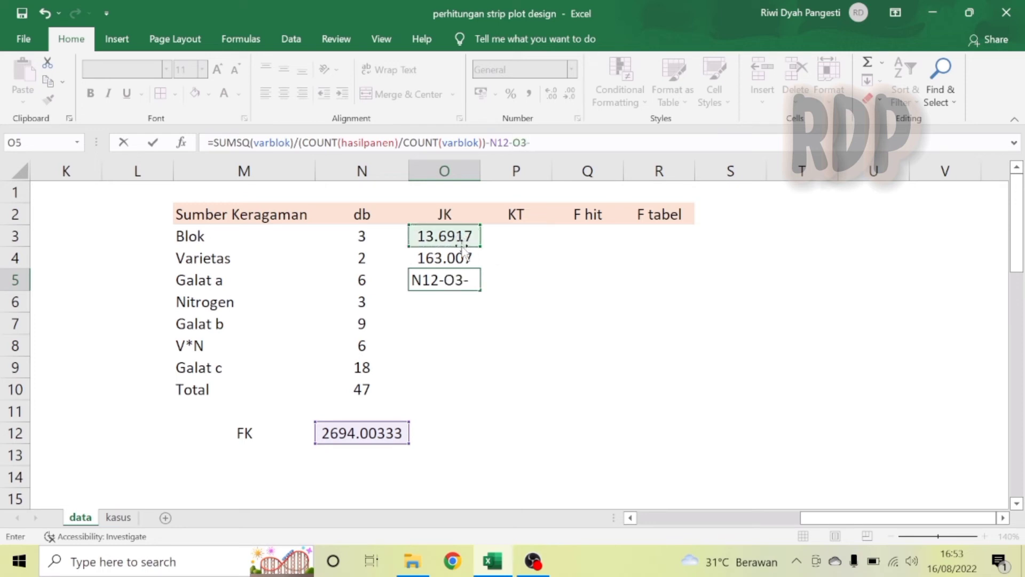
pyautogui.click(461, 255)
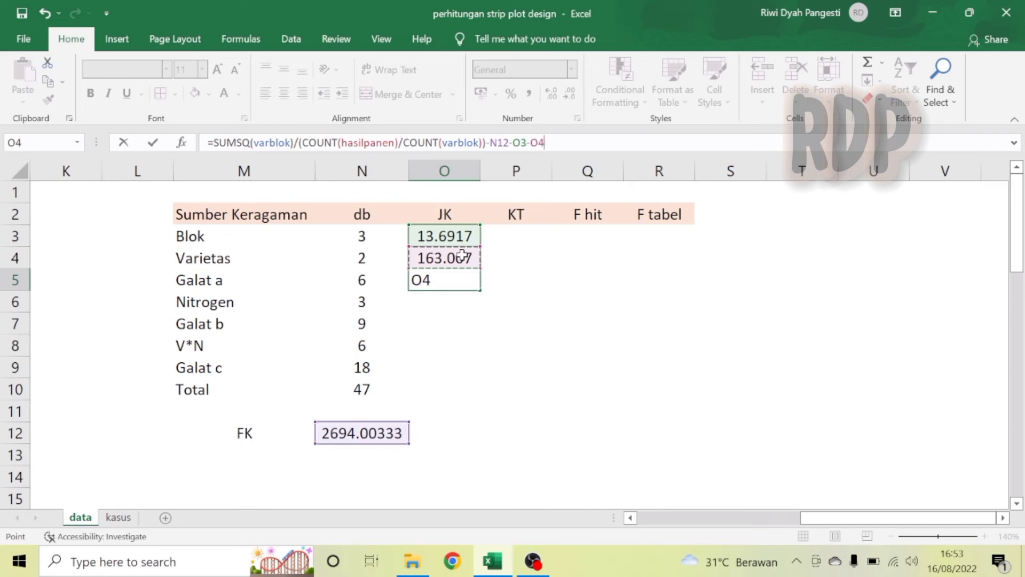
pyautogui.press('Return')
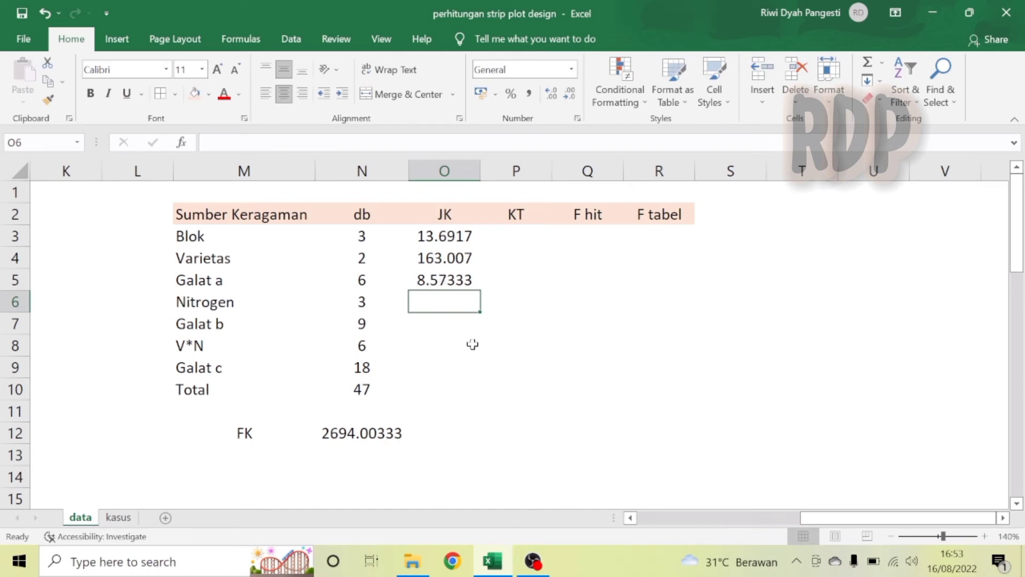
# Compute the Nitrogen sum of squares in O6 with =SUMSQ(jumnit)/(COUNT(hasilpanen)/COUNT(jumnit))-N12.
pyautogui.write('=')
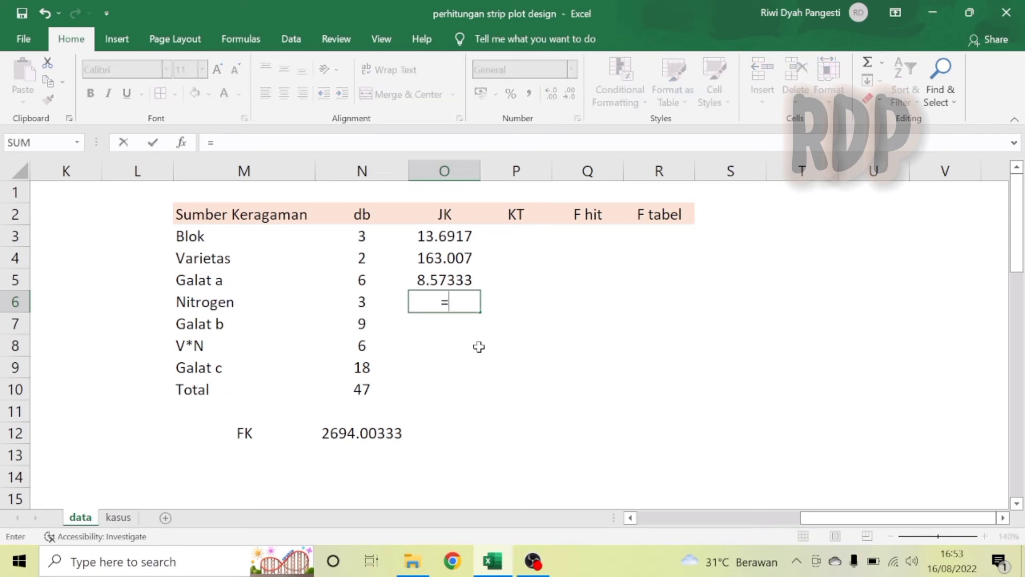
pyautogui.write('sums')
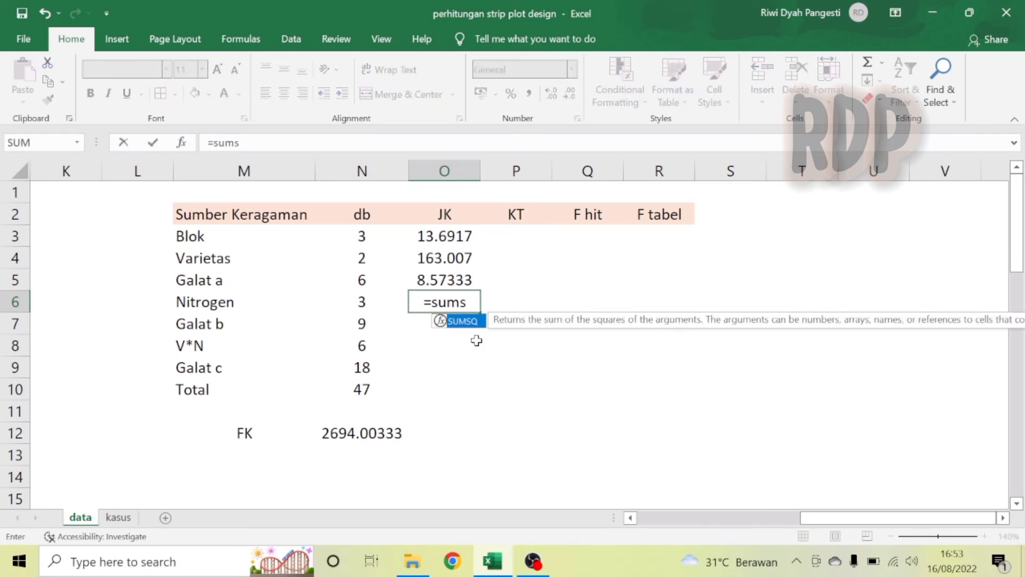
pyautogui.doubleClick(462, 321)
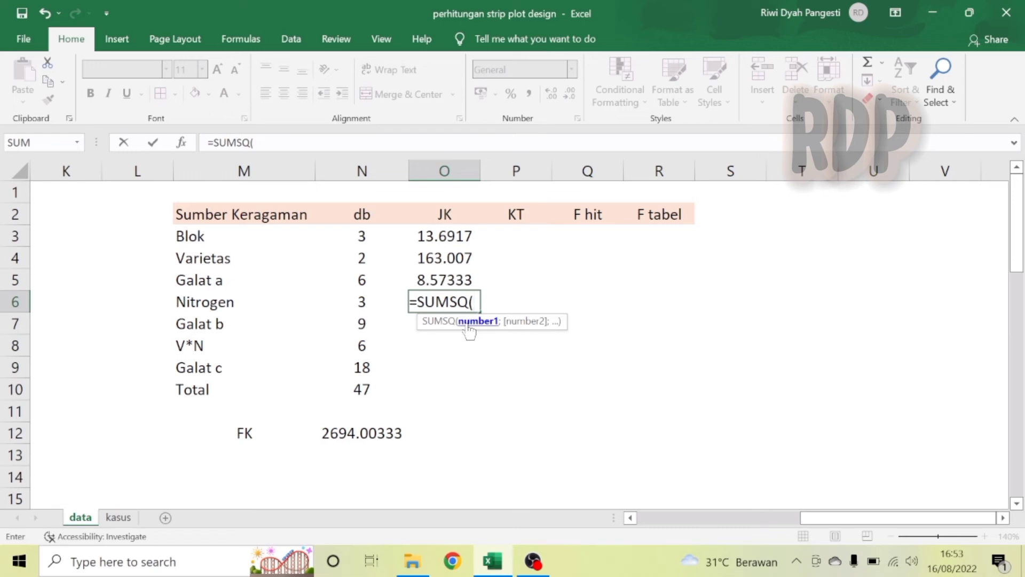
pyautogui.write('jumn')
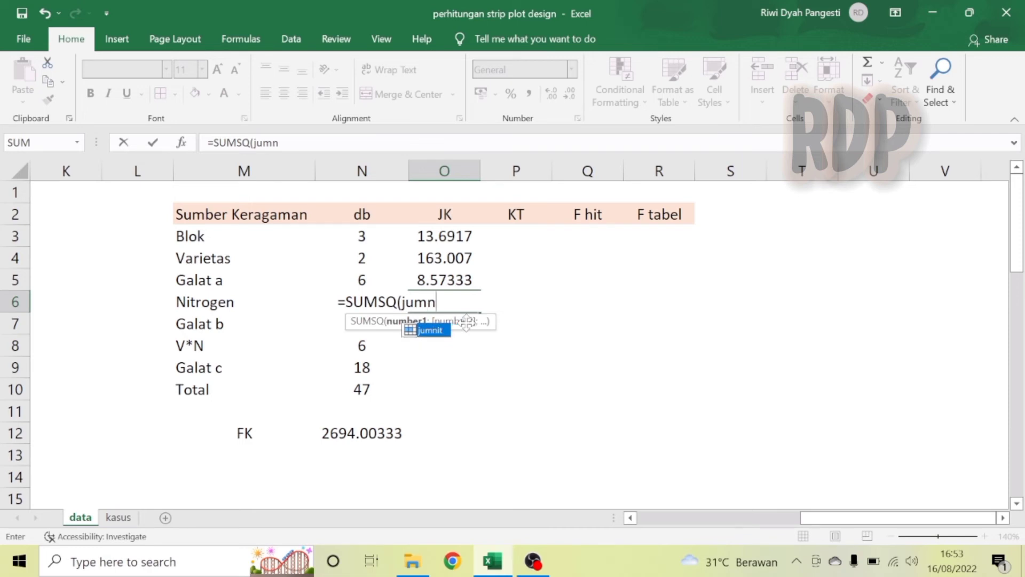
pyautogui.write('i')
pyautogui.doubleClick(431, 330)
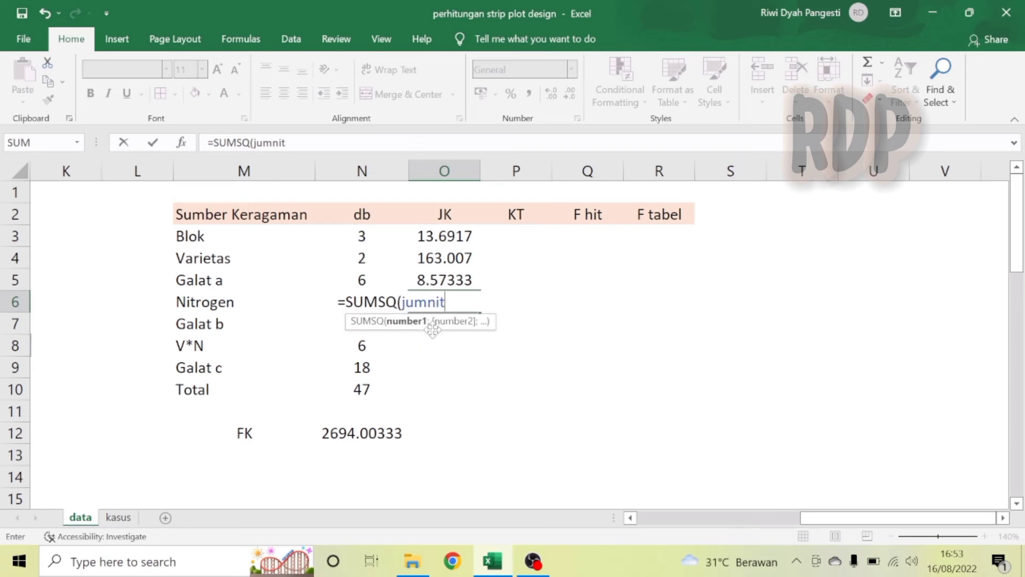
pyautogui.write(')/')
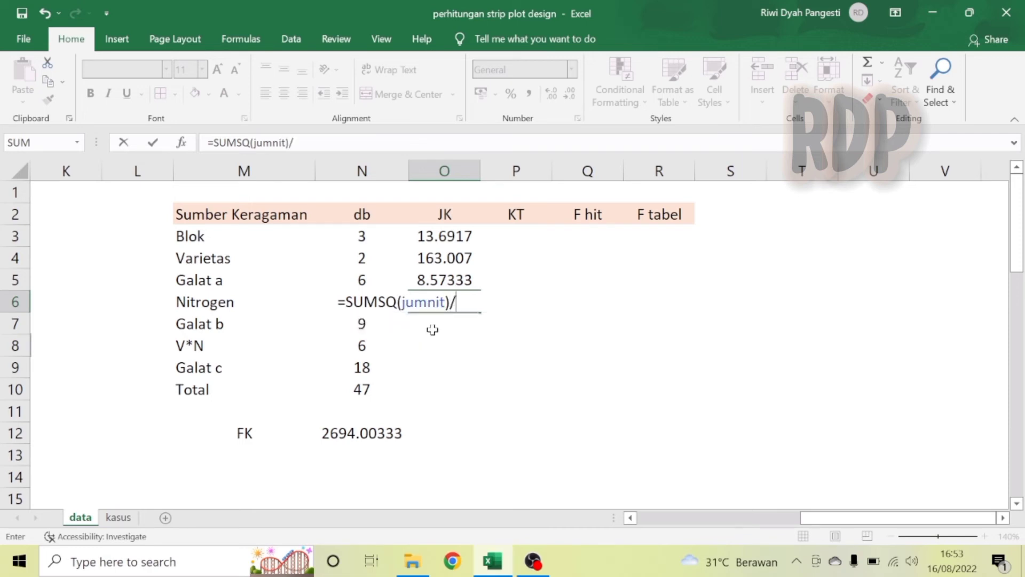
pyautogui.write('(coun')
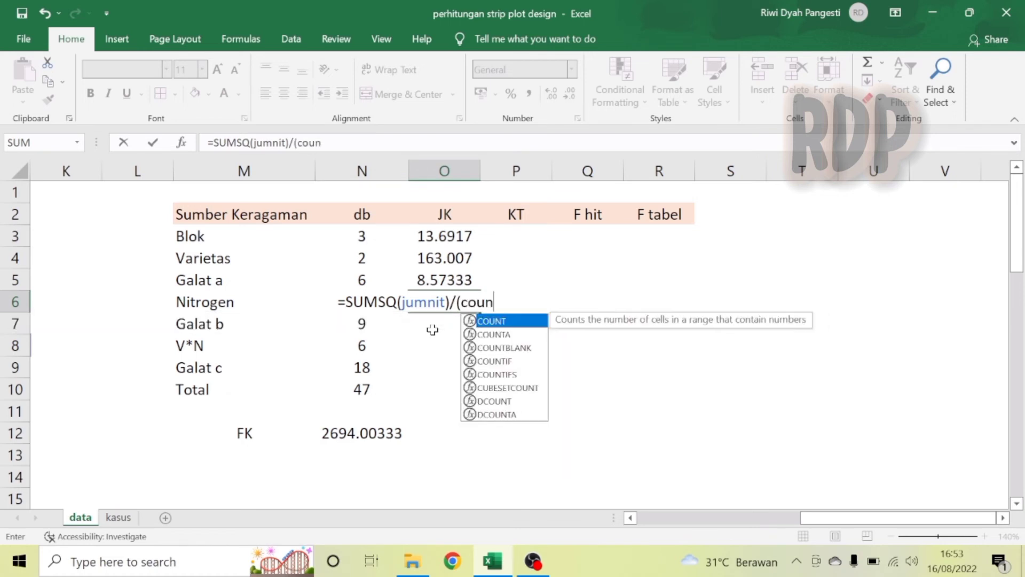
pyautogui.press('Tab')
pyautogui.write('hasil')
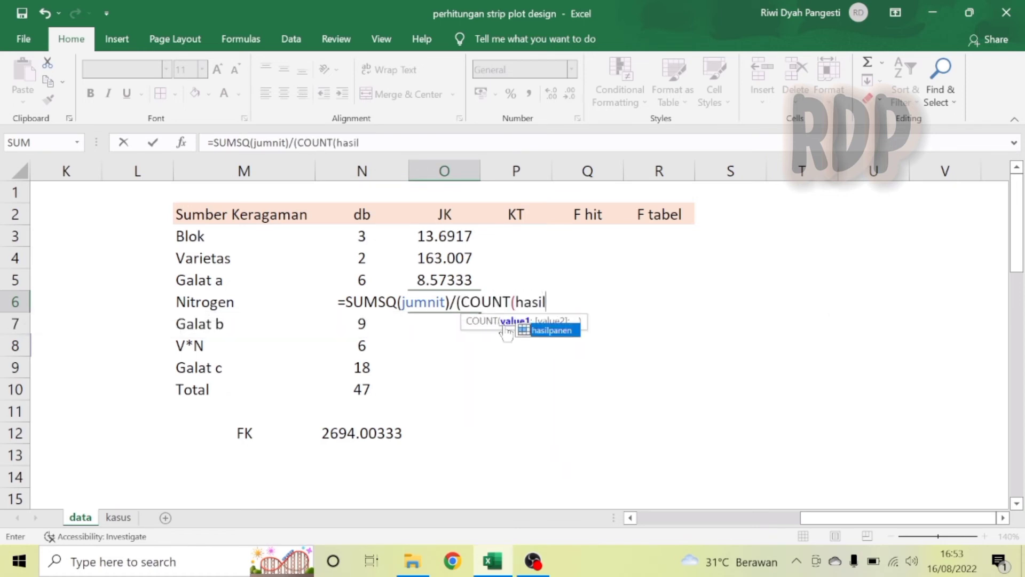
pyautogui.doubleClick(550, 330)
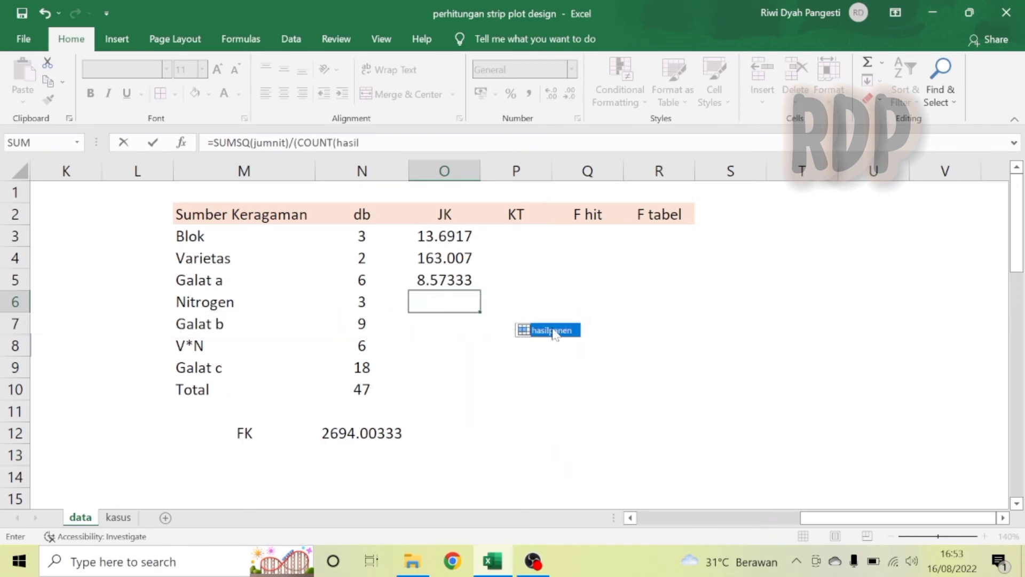
pyautogui.write(')/')
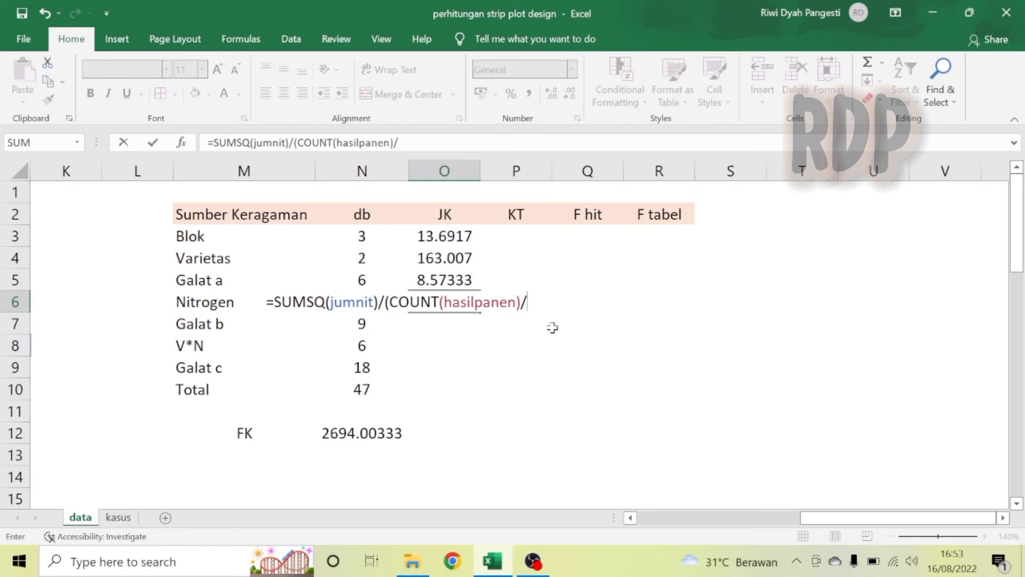
pyautogui.write('(')
pyautogui.press('BackSpace')
pyautogui.write('coun')
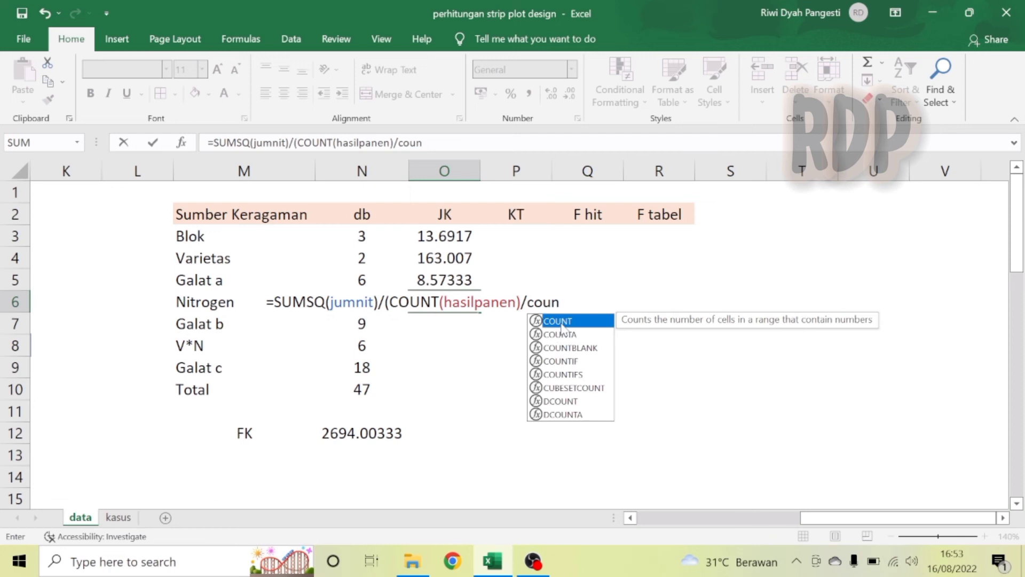
pyautogui.doubleClick(559, 324)
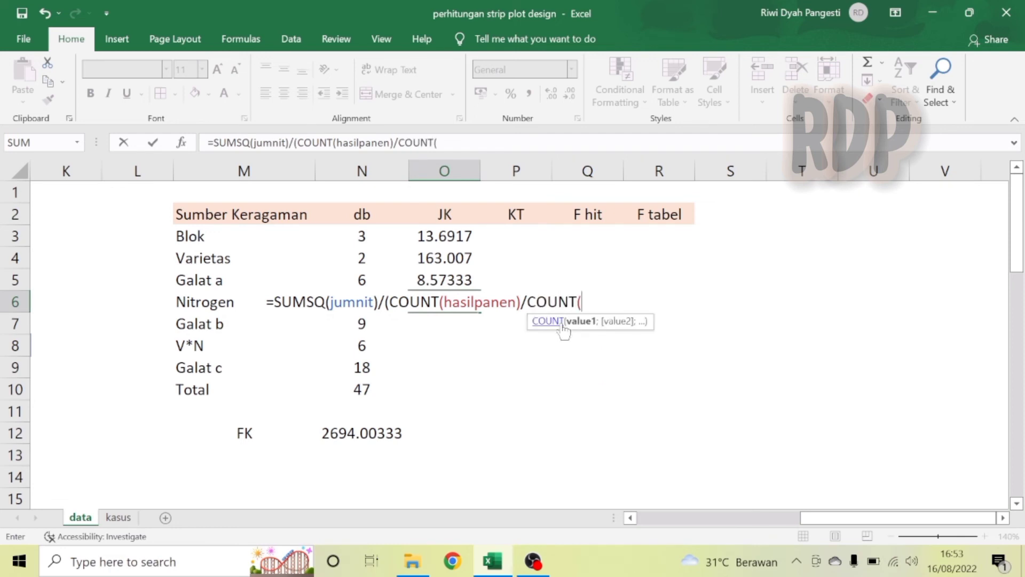
pyautogui.write('jumn')
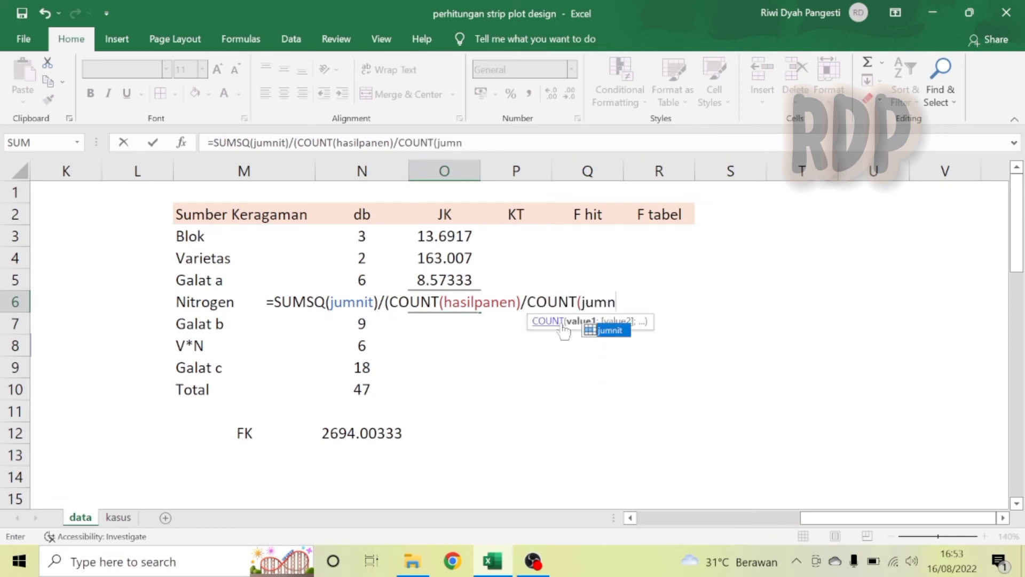
pyautogui.doubleClick(613, 330)
pyautogui.write('))-')
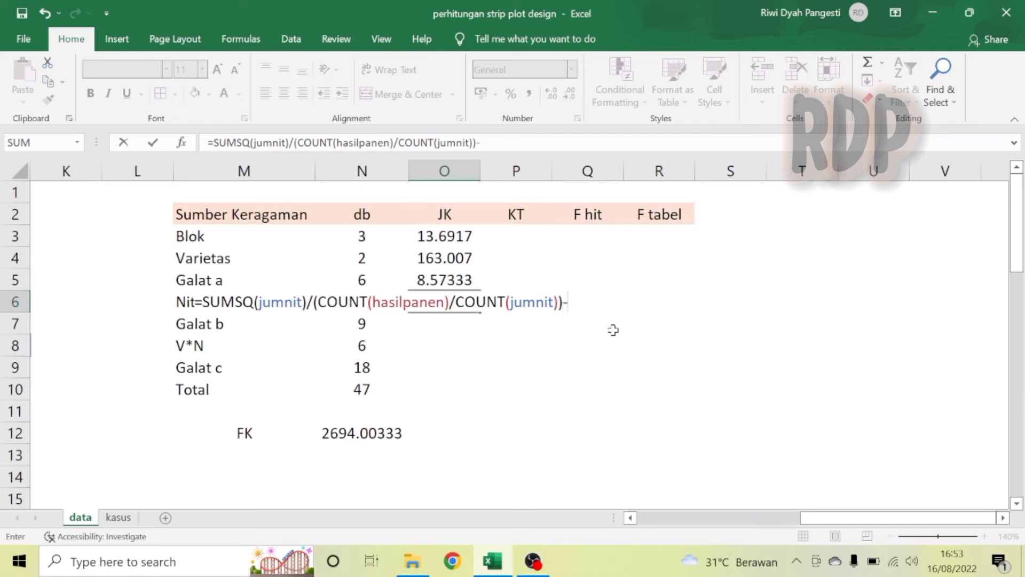
pyautogui.click(342, 435)
pyautogui.press('Return')
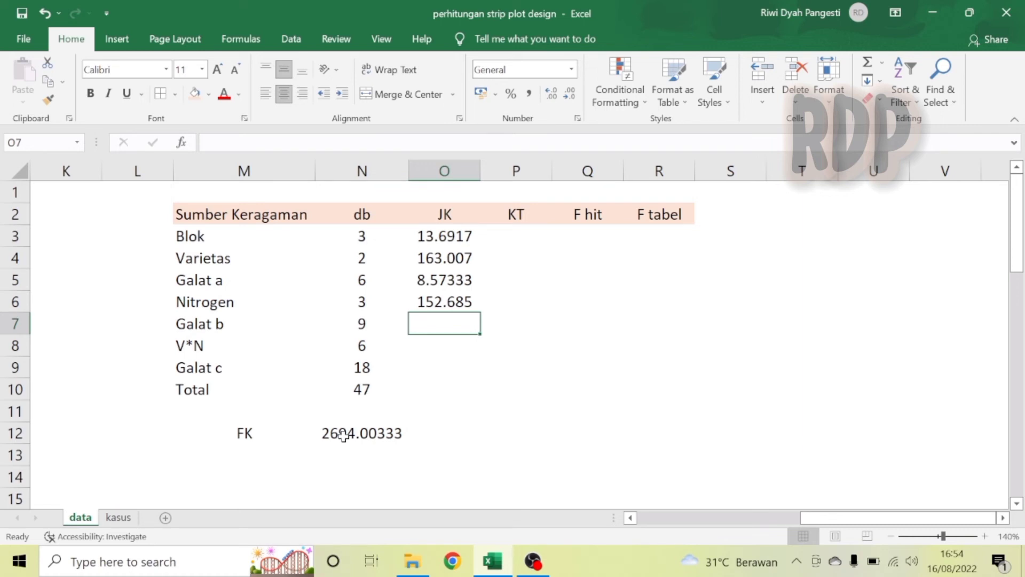
# Start the Galat b sum of squares in O7 with =SUMSQ(nitblok)/(COUNT(hasilpanen)/COUNT(nitblok)).
pyautogui.write('=')
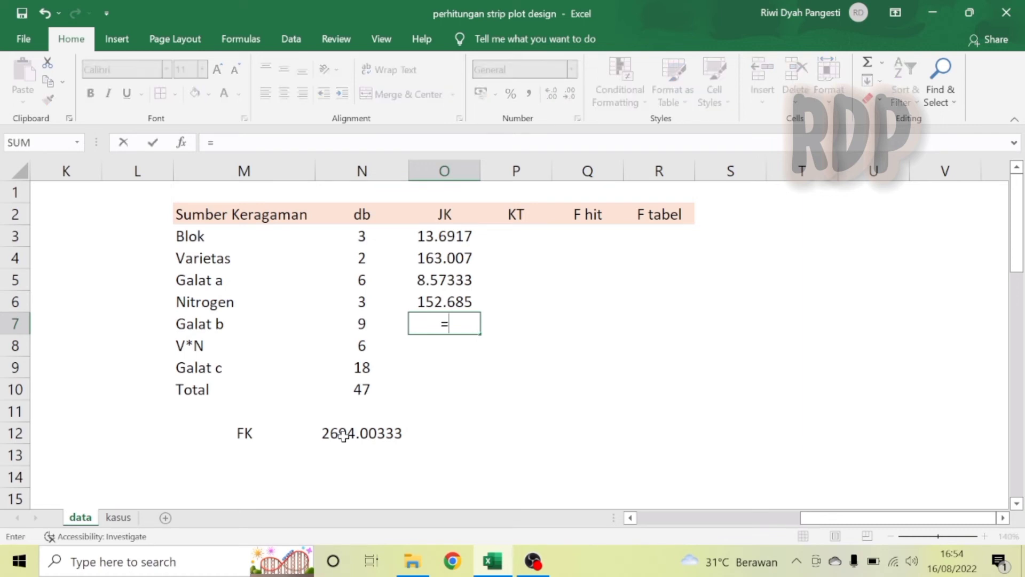
pyautogui.write('sums')
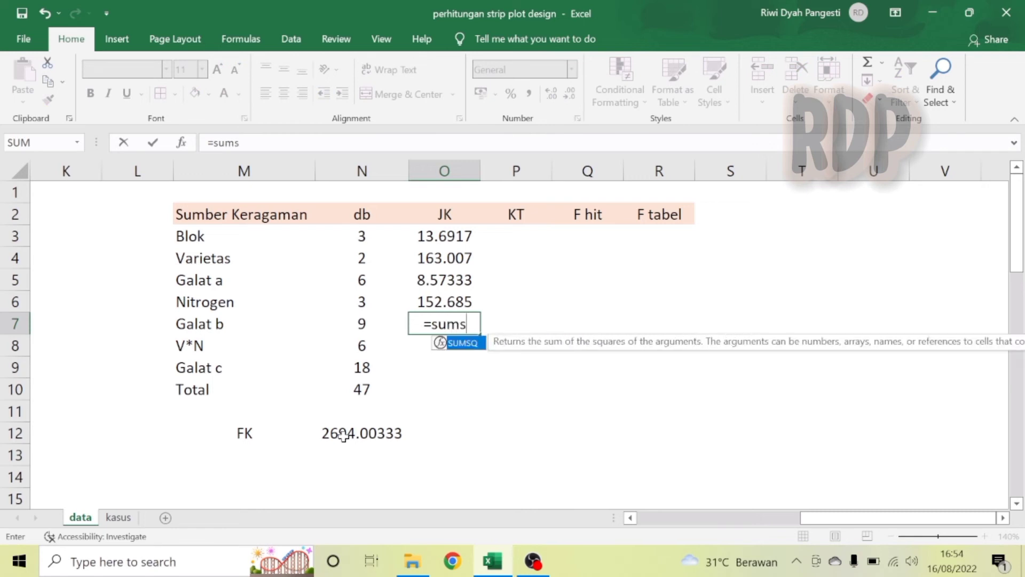
pyautogui.doubleClick(467, 346)
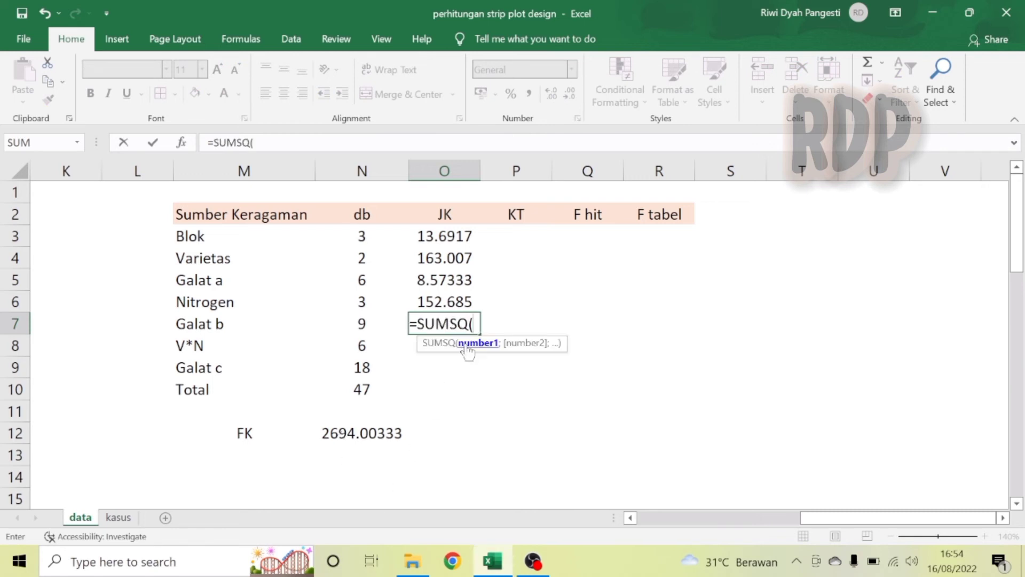
pyautogui.write('nit')
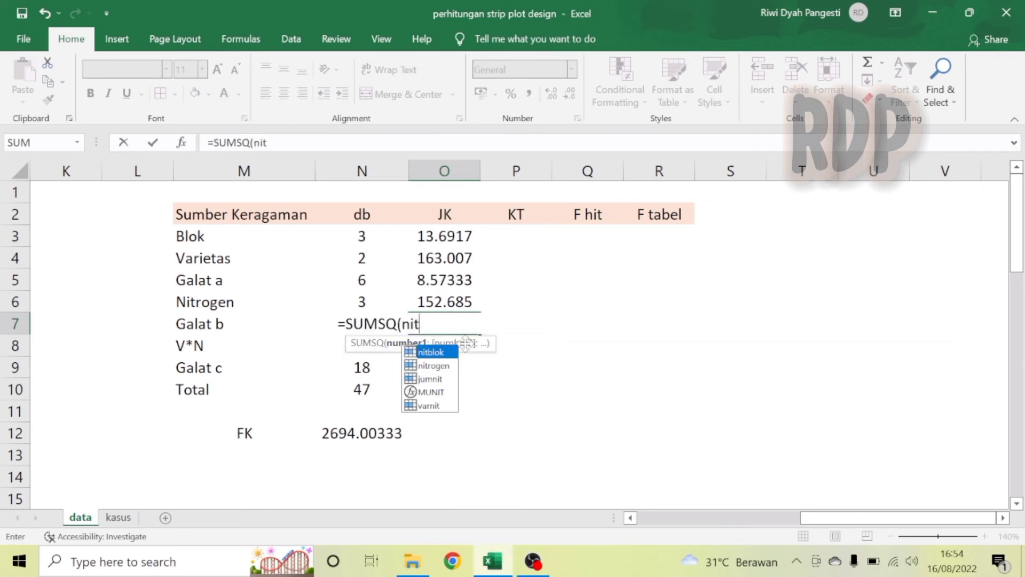
pyautogui.doubleClick(430, 351)
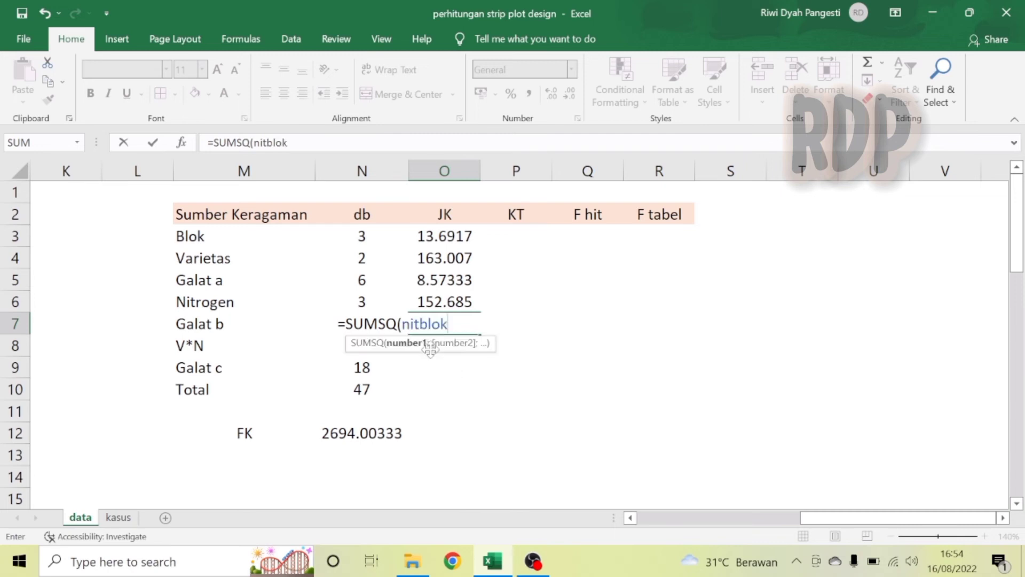
pyautogui.write(')/(')
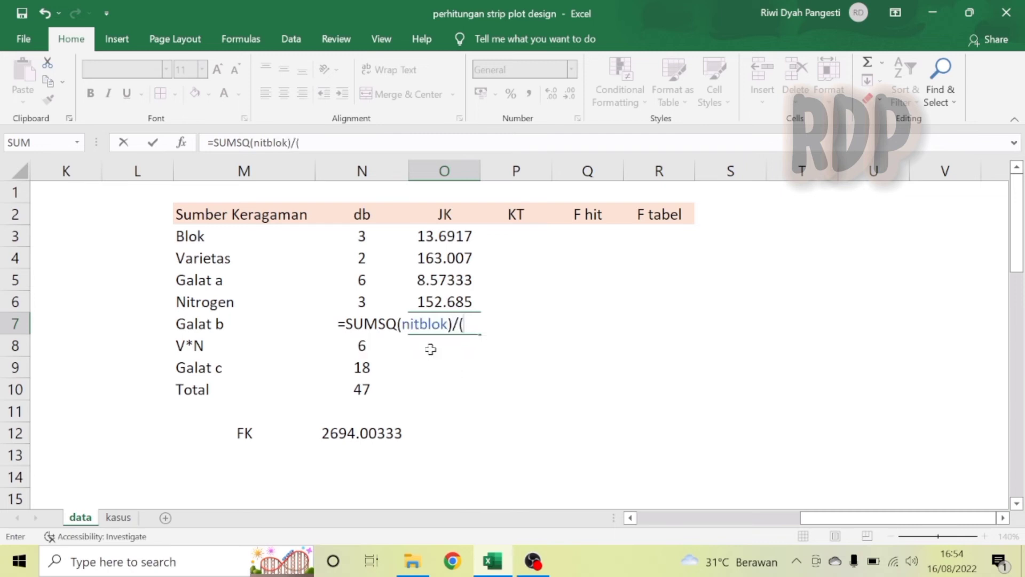
pyautogui.write('coun')
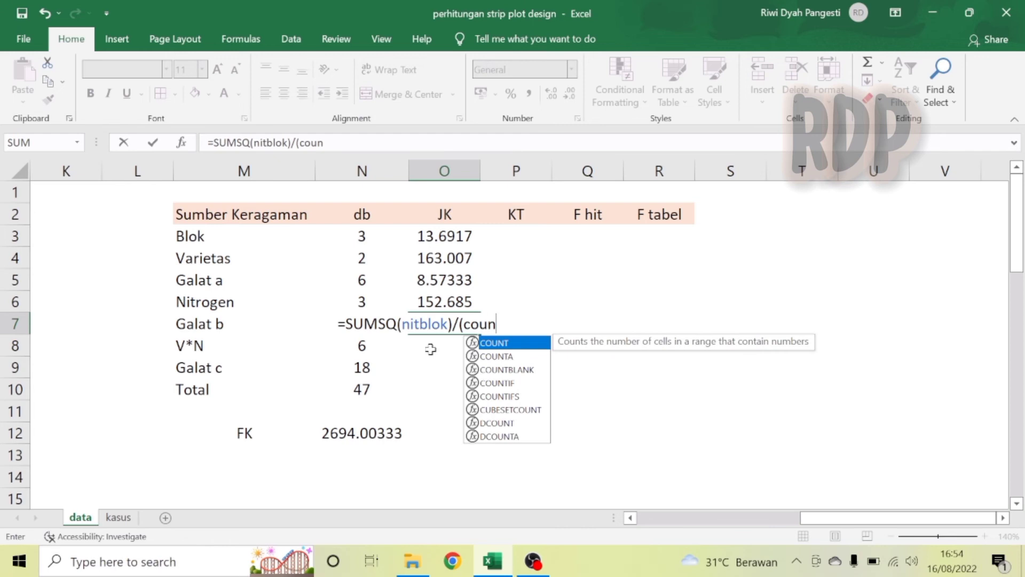
pyautogui.doubleClick(506, 343)
pyautogui.write('hasi')
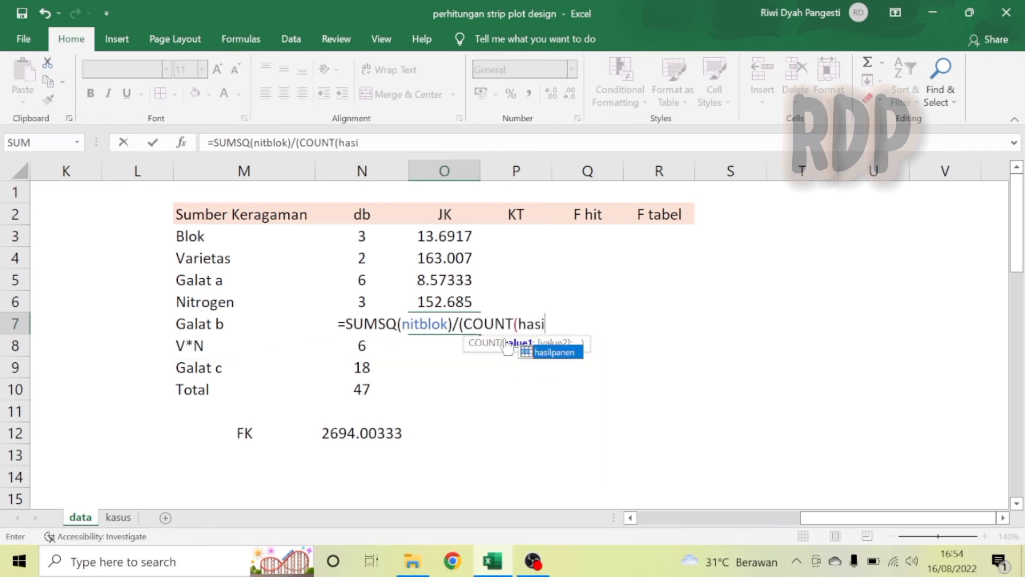
pyautogui.doubleClick(571, 351)
pyautogui.write(')/co')
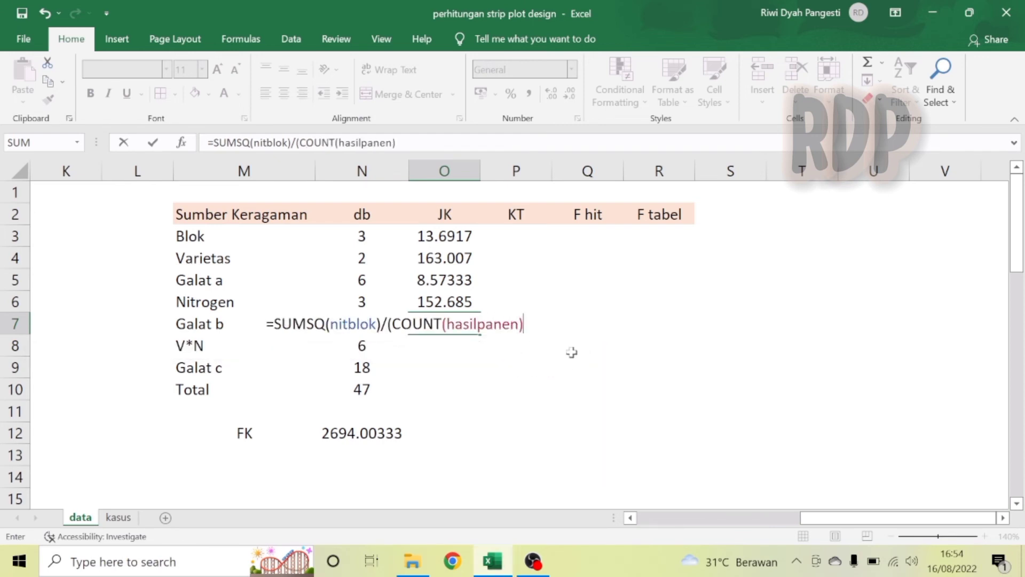
pyautogui.write('un')
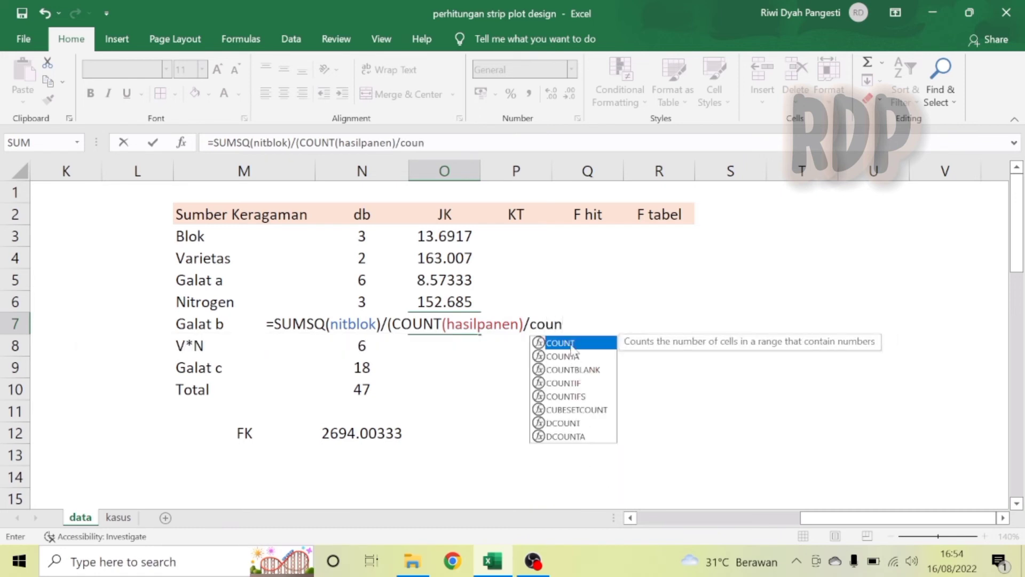
pyautogui.doubleClick(571, 346)
pyautogui.write('nit')
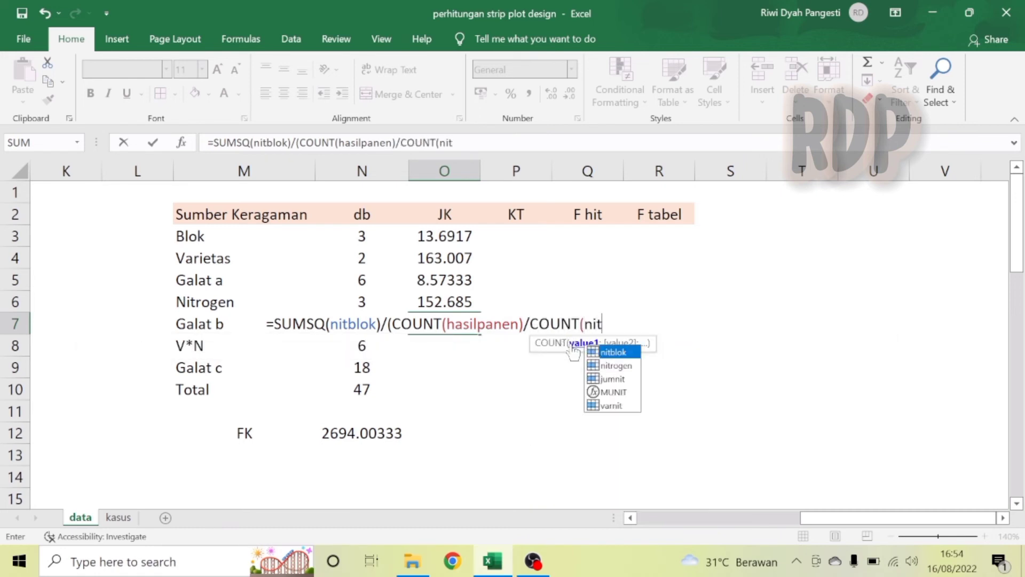
pyautogui.doubleClick(614, 353)
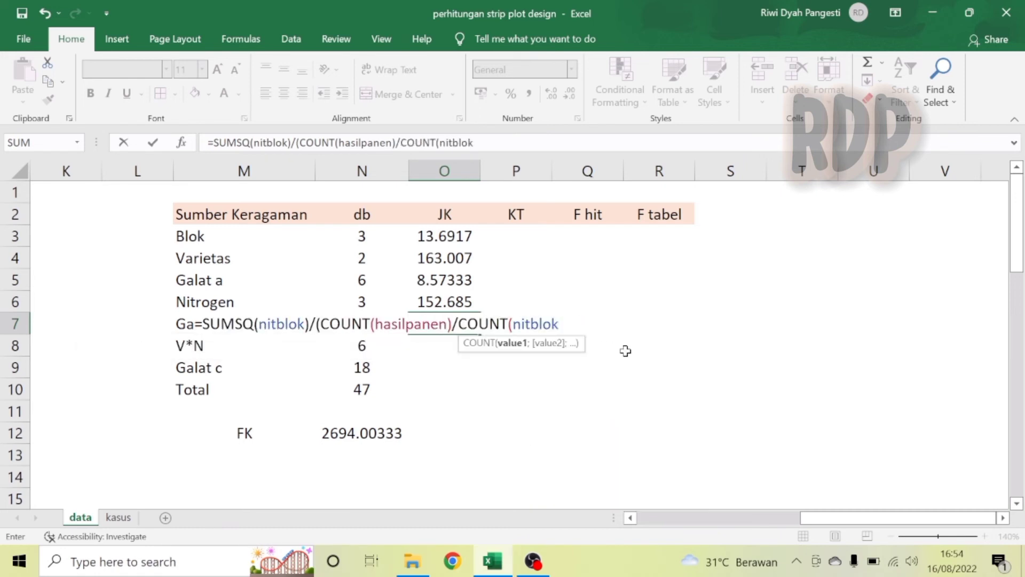
pyautogui.write('))-')
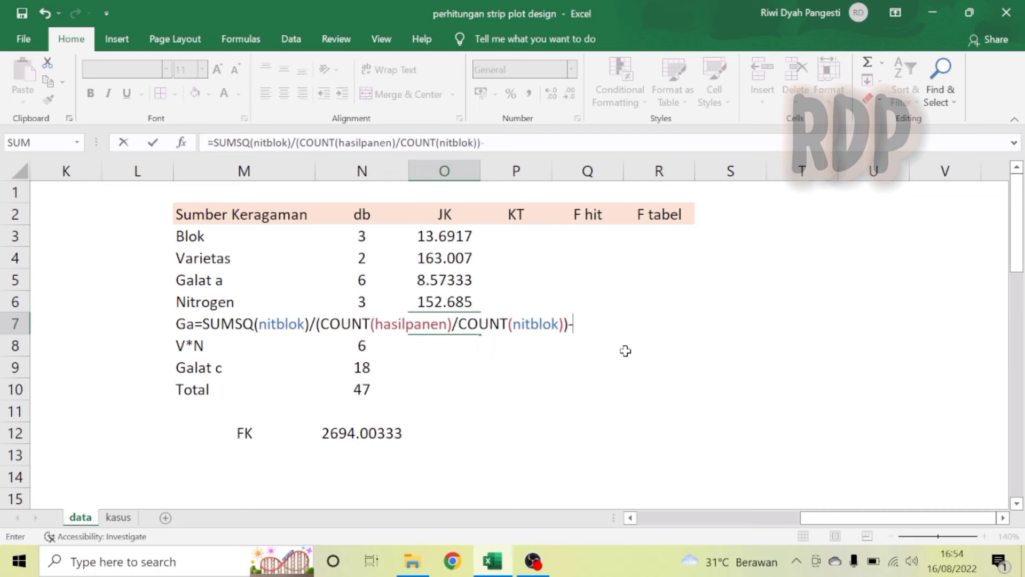
# Complete the Galat b formula in O7 by subtracting N12, O3 and O6, giving =SUMSQ(nitblok)/(COUNT(hasilpanen)/COUNT(nitblok))-N12-O3-O6.
pyautogui.click(390, 433)
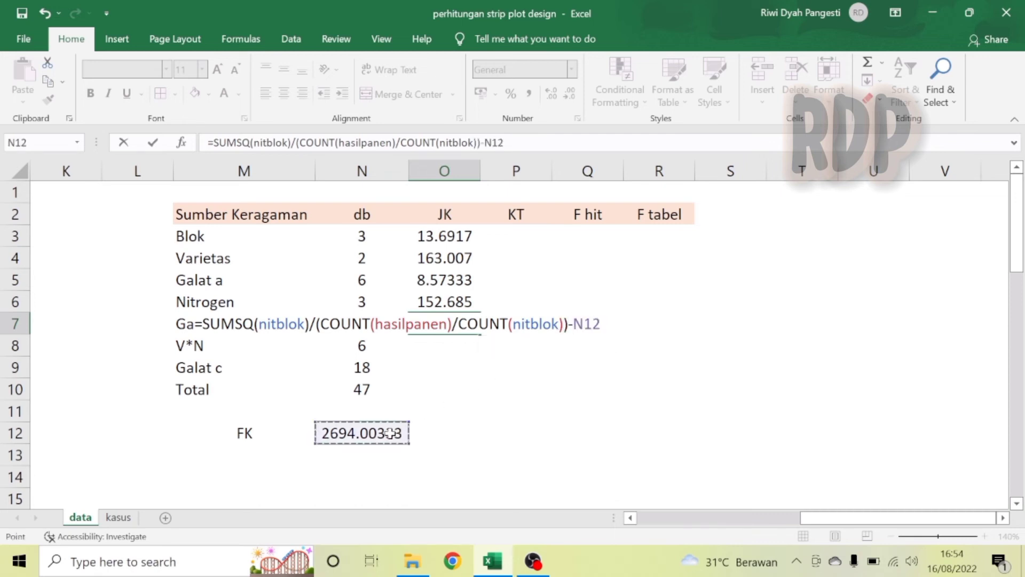
pyautogui.write('-')
pyautogui.click(448, 238)
pyautogui.write('-')
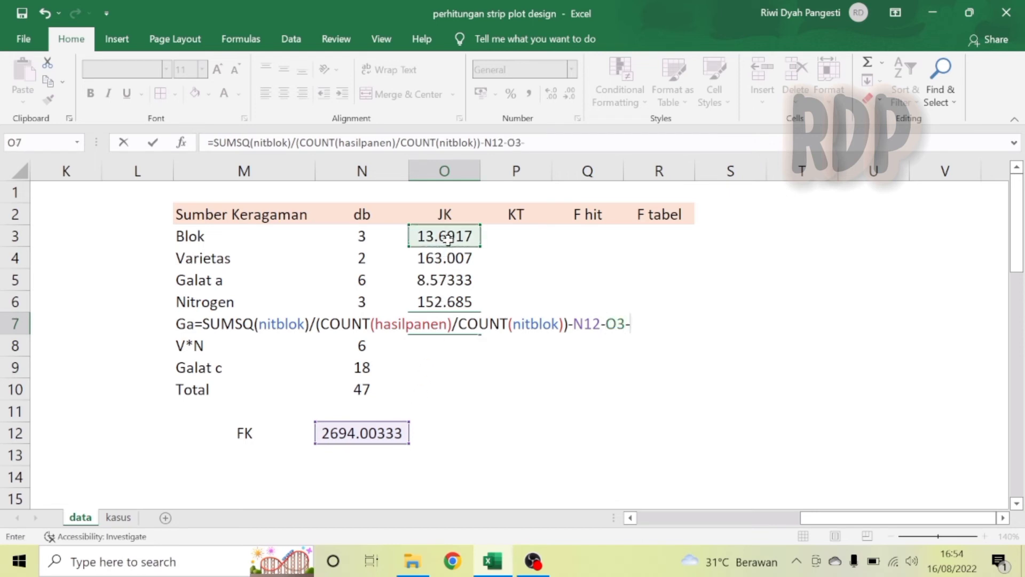
pyautogui.click(446, 302)
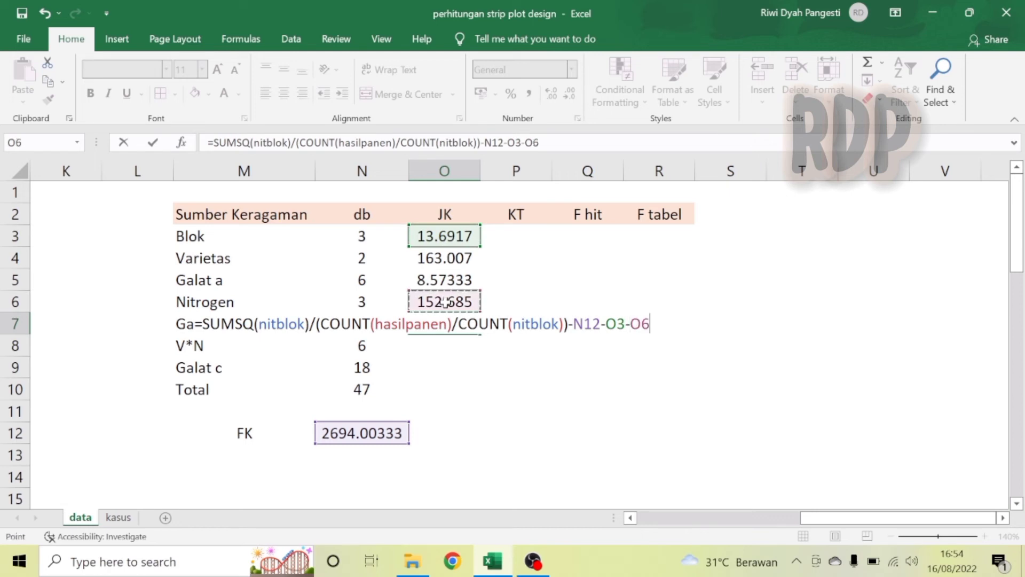
pyautogui.press('Return')
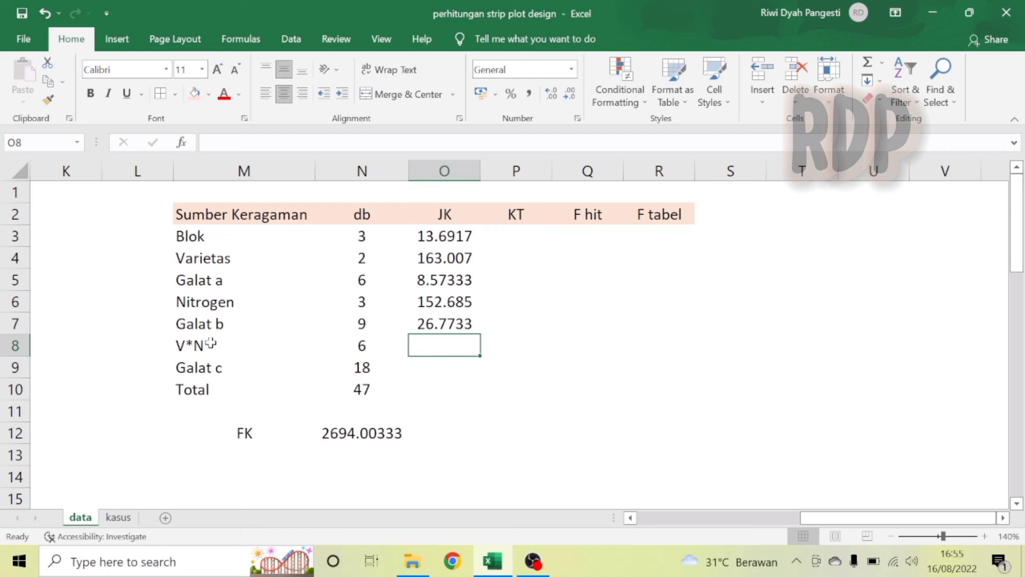
# Start the V*N sum of squares in O8 with =SUMSQ(varnit)/(COUNT(hasilpanen)/COUNT(varnit)).
pyautogui.write('=')
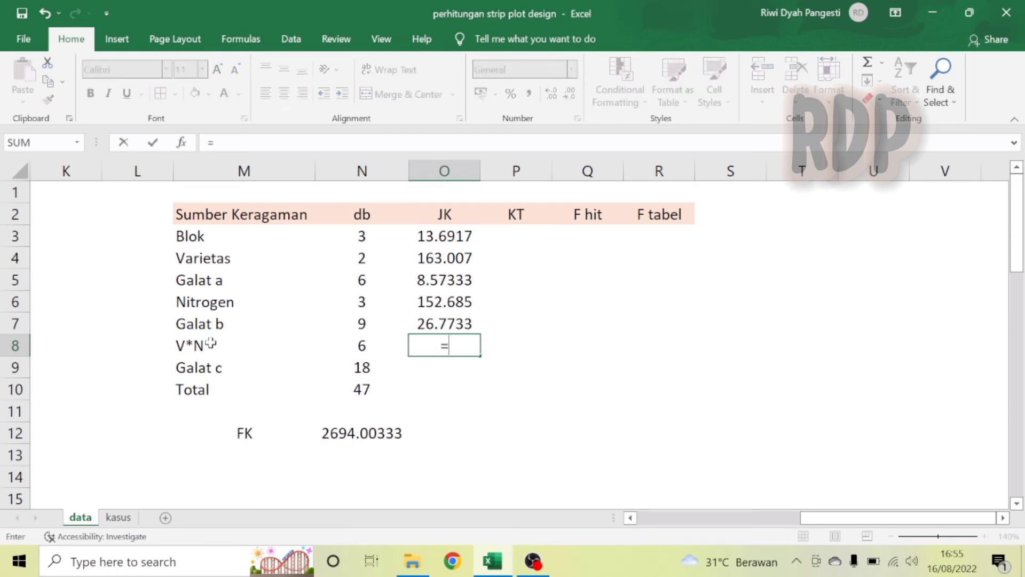
pyautogui.write('sums')
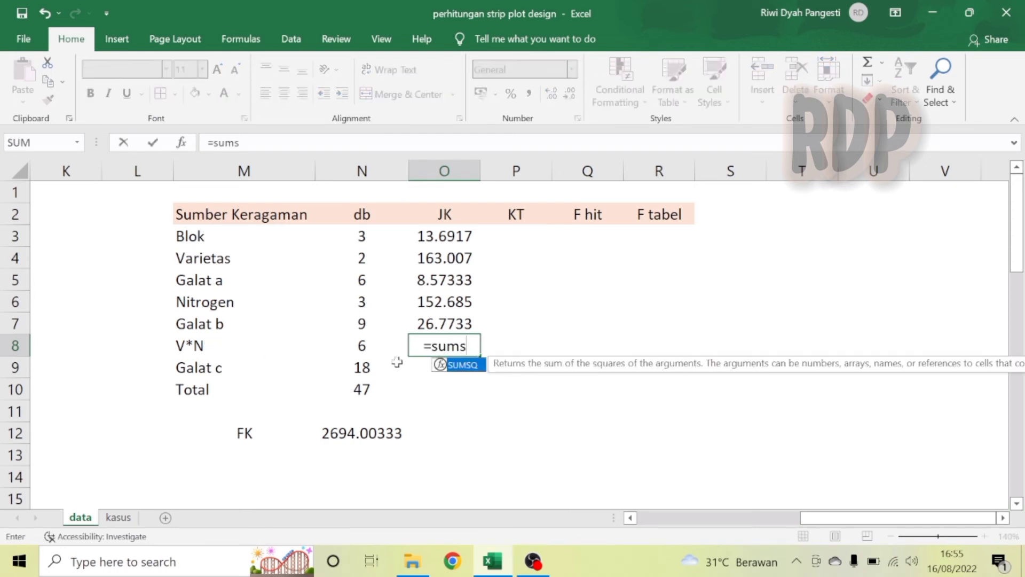
pyautogui.doubleClick(463, 365)
pyautogui.write('v')
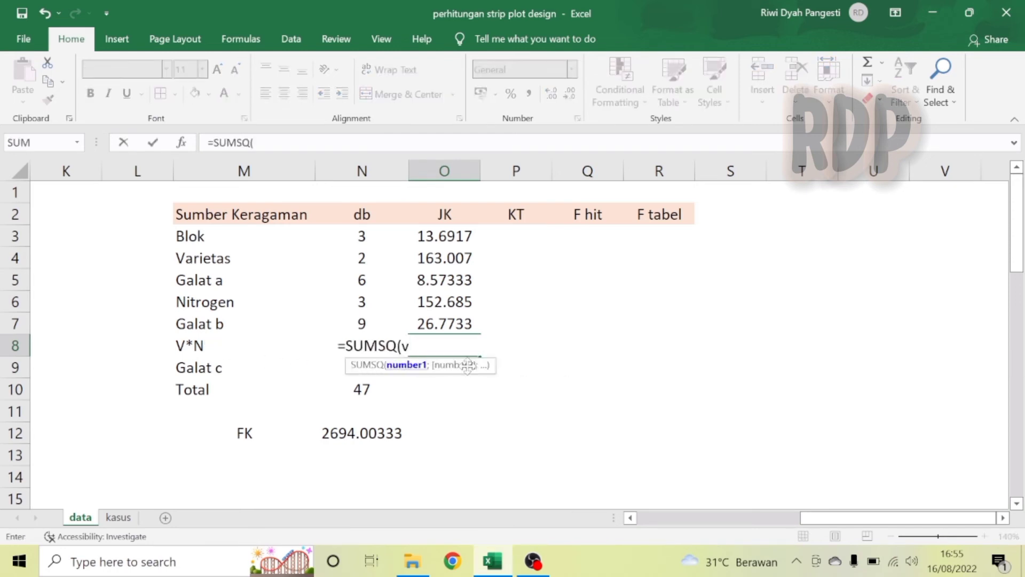
pyautogui.write('arn')
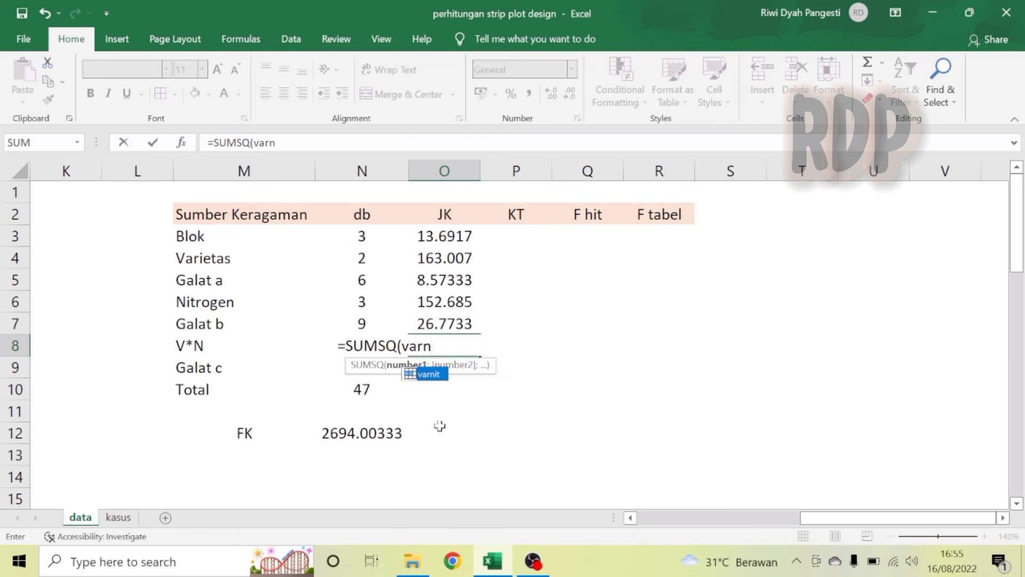
pyautogui.doubleClick(433, 374)
pyautogui.write(')/')
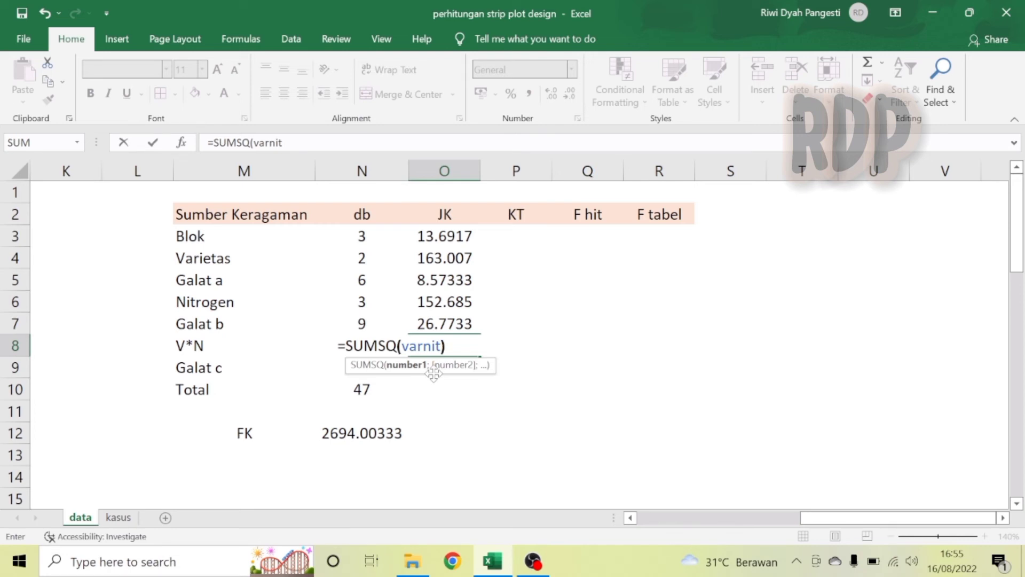
pyautogui.write('(cou')
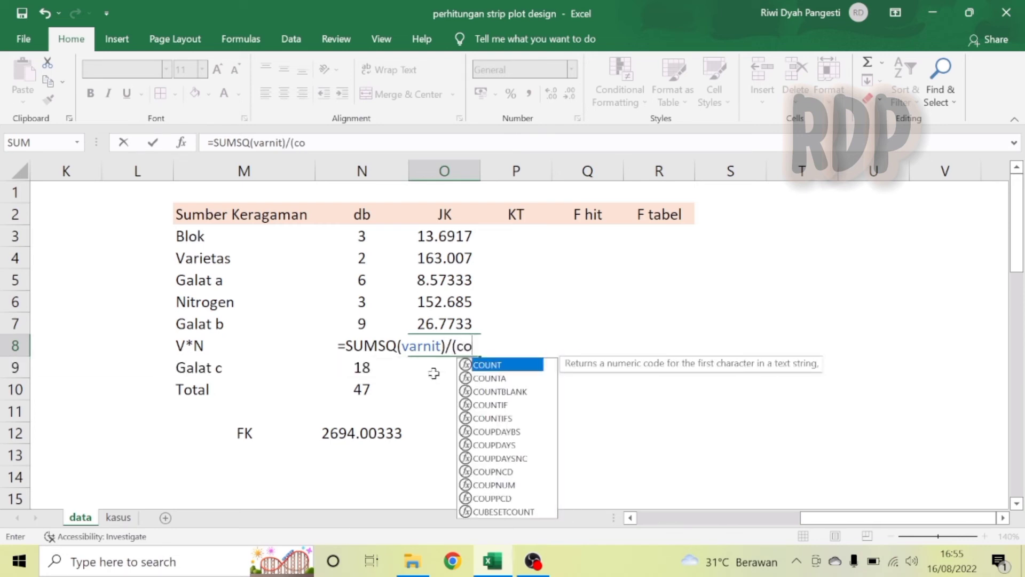
pyautogui.doubleClick(499, 366)
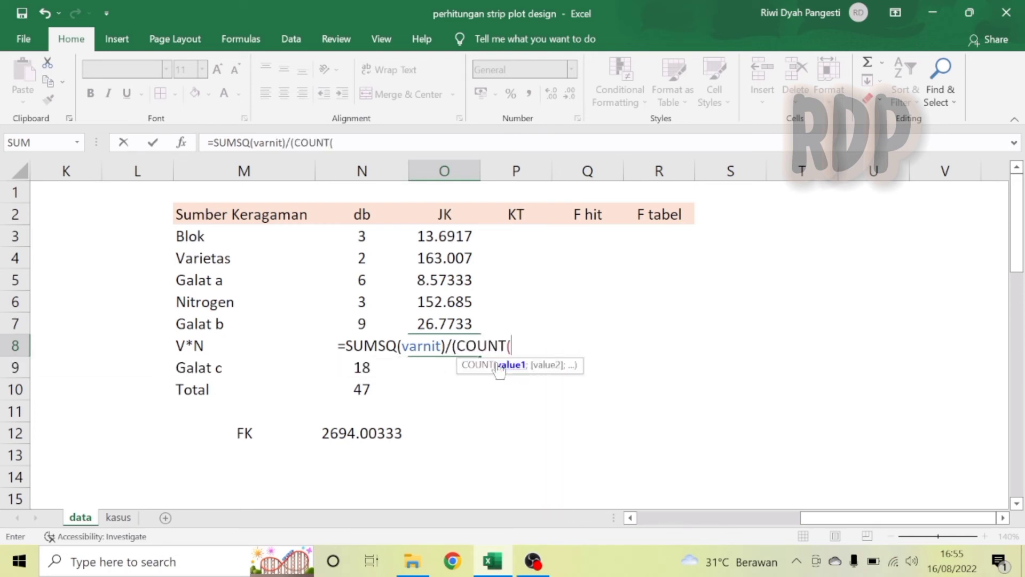
pyautogui.write('hasi')
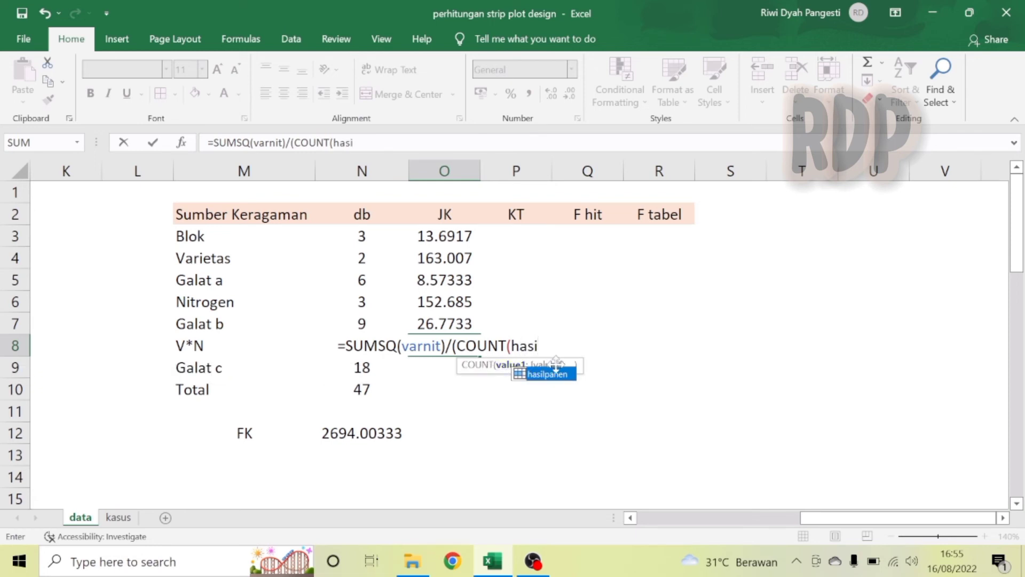
pyautogui.doubleClick(550, 374)
pyautogui.write(')/')
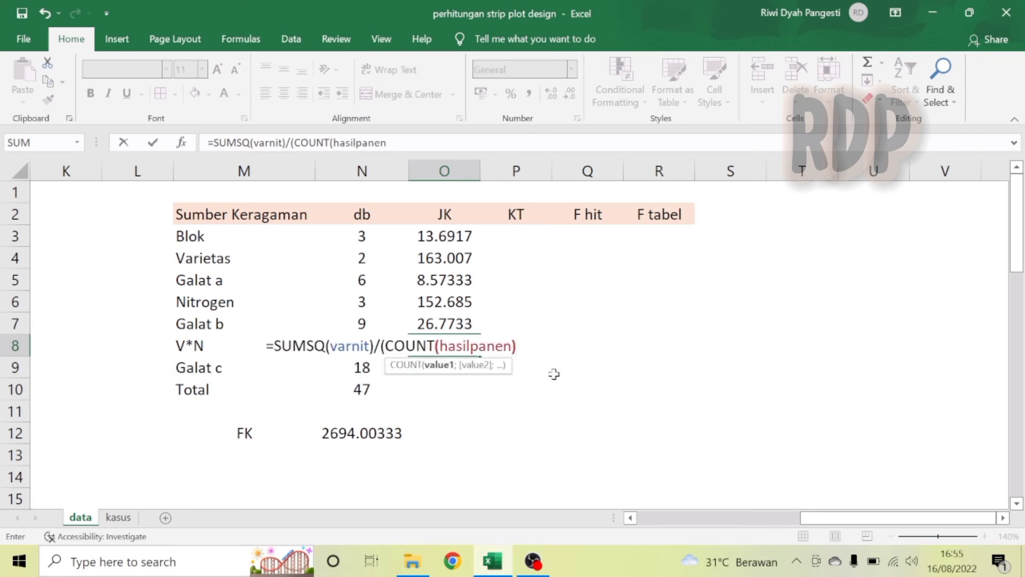
pyautogui.write('cou')
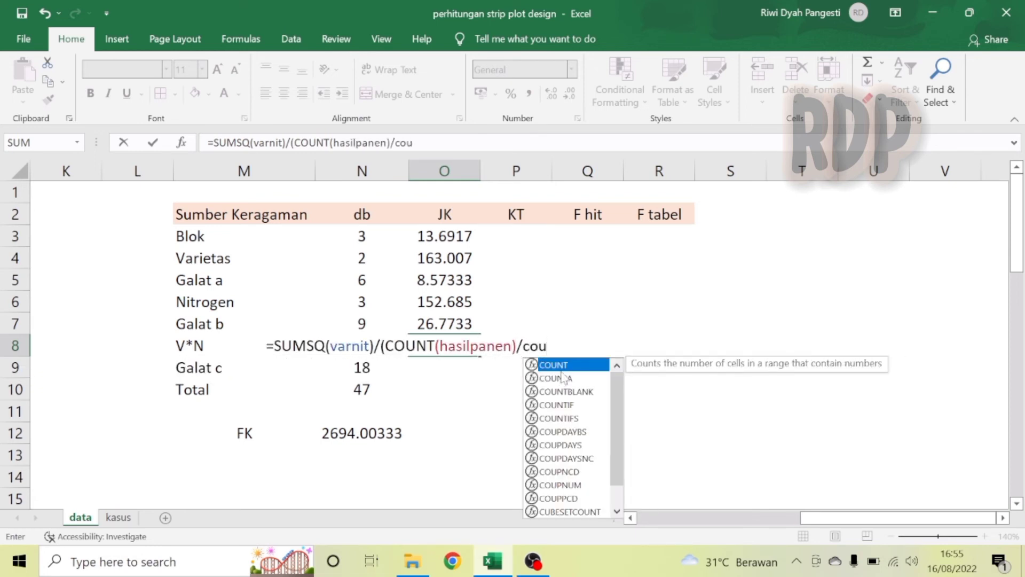
pyautogui.doubleClick(566, 365)
pyautogui.write('varn')
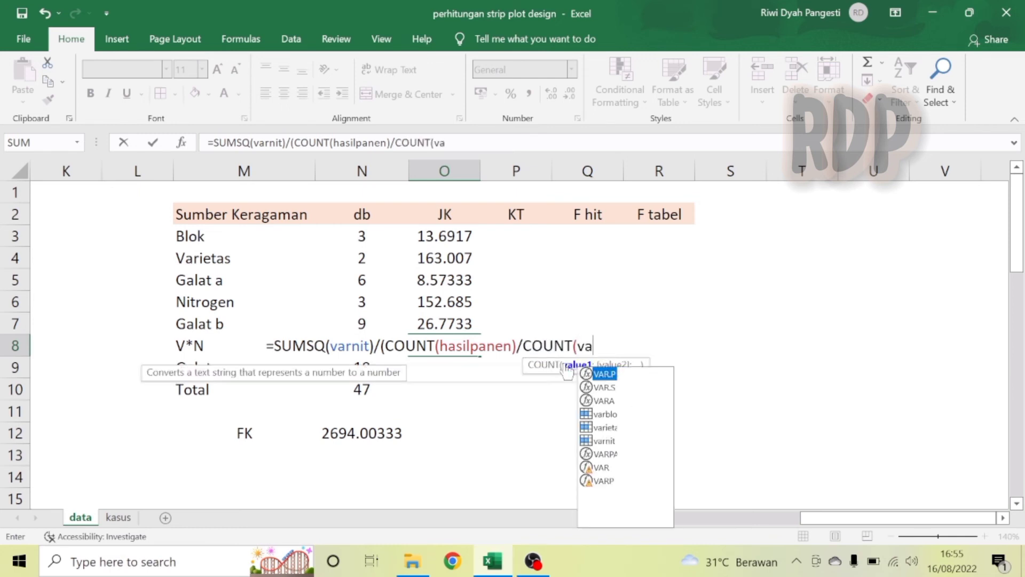
pyautogui.doubleClick(608, 374)
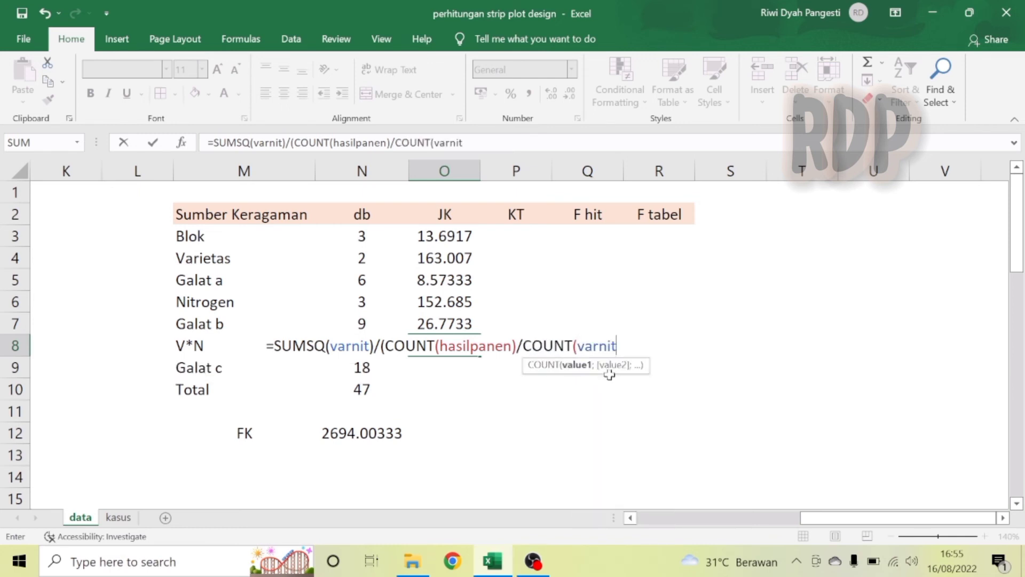
pyautogui.write('))')
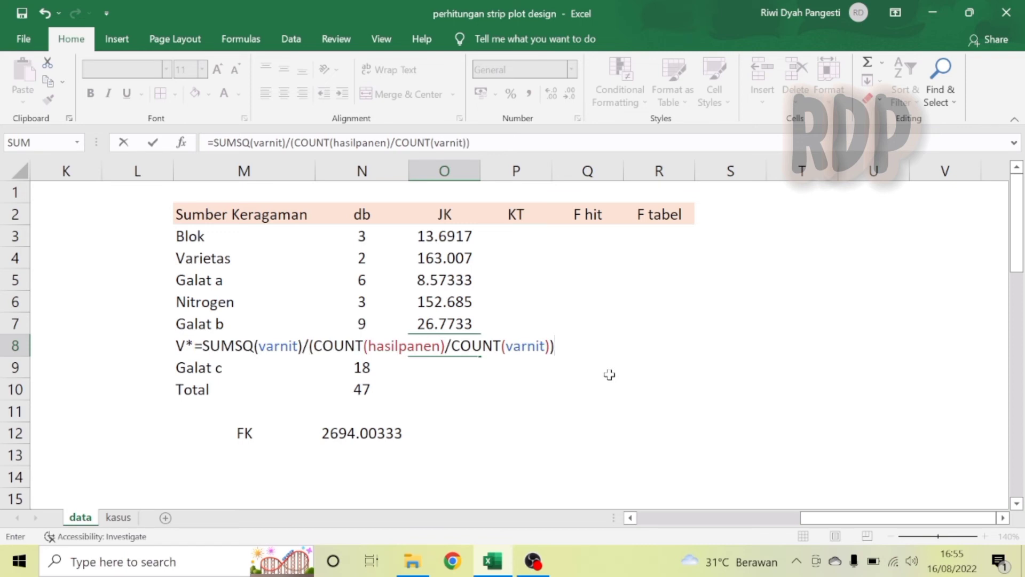
pyautogui.write('-')
# Complete the V*N formula in O8 by subtracting N12, O4 and O6, giving =SUMSQ(varnit)/(COUNT(hasilpanen)/COUNT(varnit))-N12-O4-O6.
pyautogui.click(360, 433)
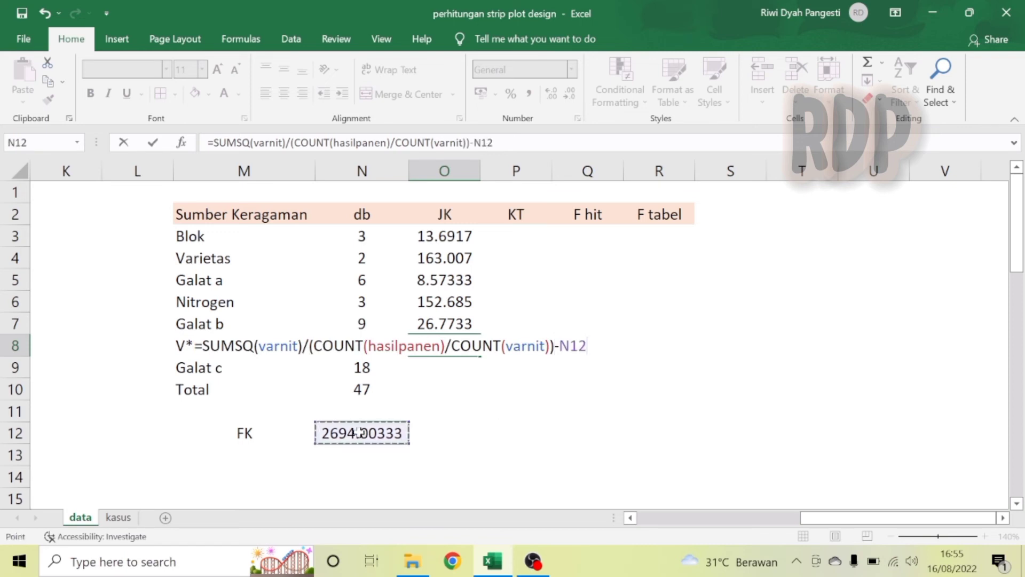
pyautogui.write('-')
pyautogui.click(447, 259)
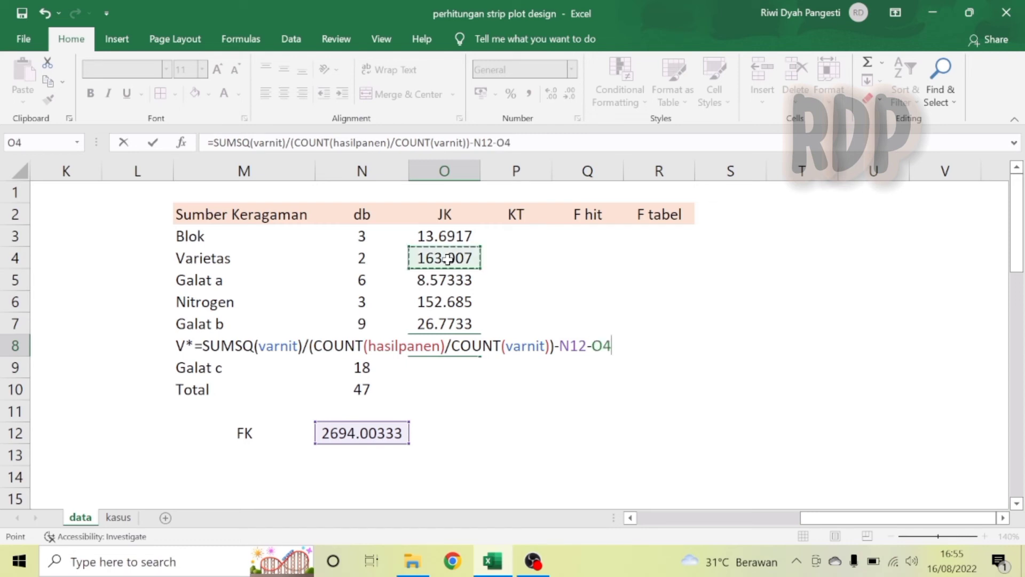
pyautogui.write('-')
pyautogui.click(445, 300)
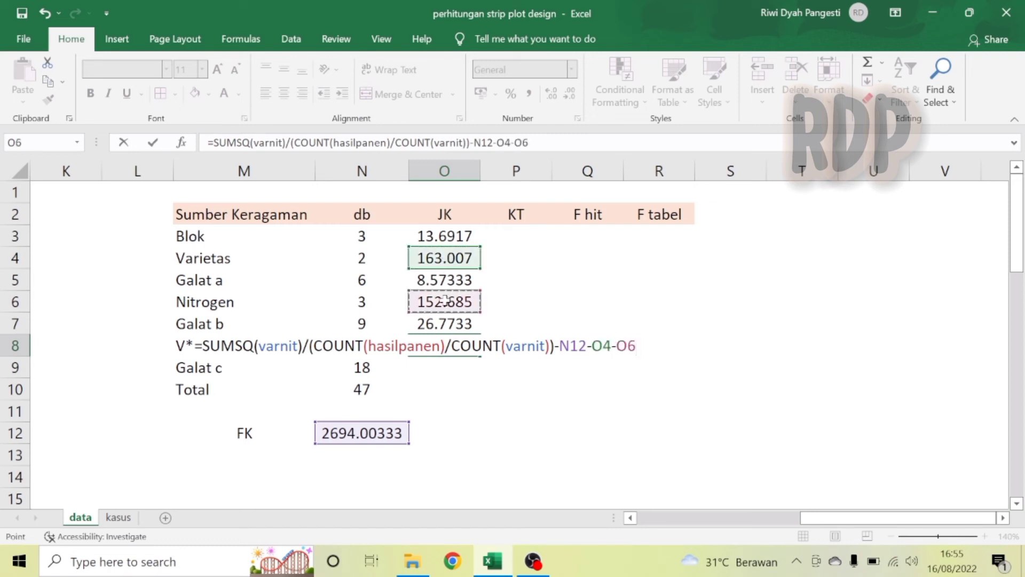
pyautogui.press('Return')
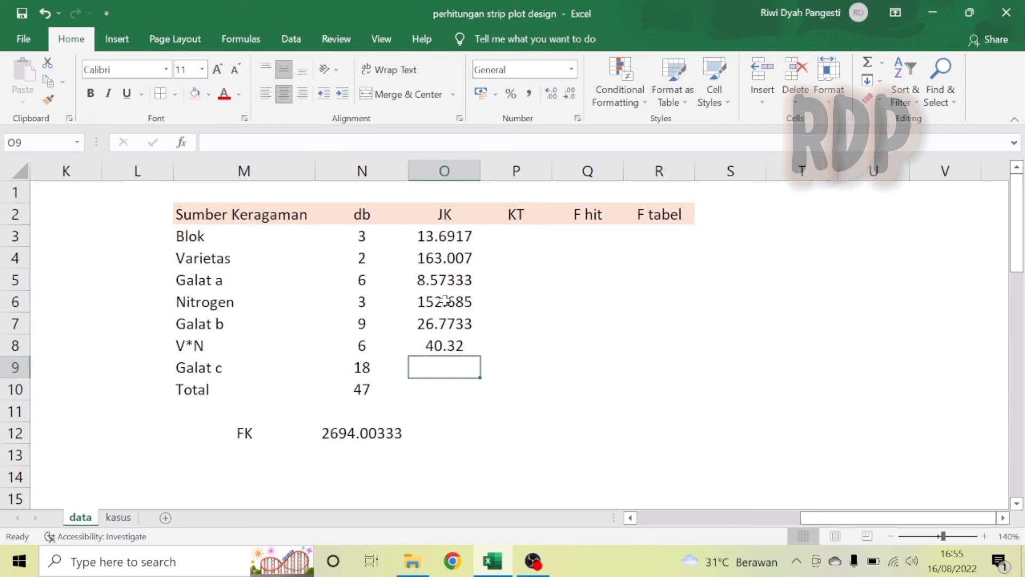
# Enter the Total sum of squares in O10 as =SUMSQ(hasilpanen)-N12.
pyautogui.press('Down')
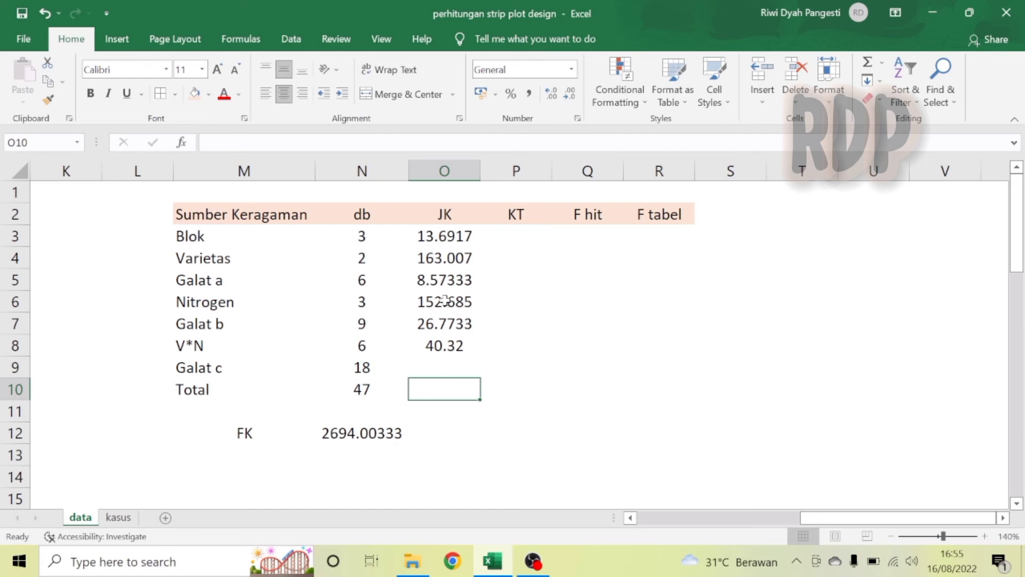
pyautogui.write('=')
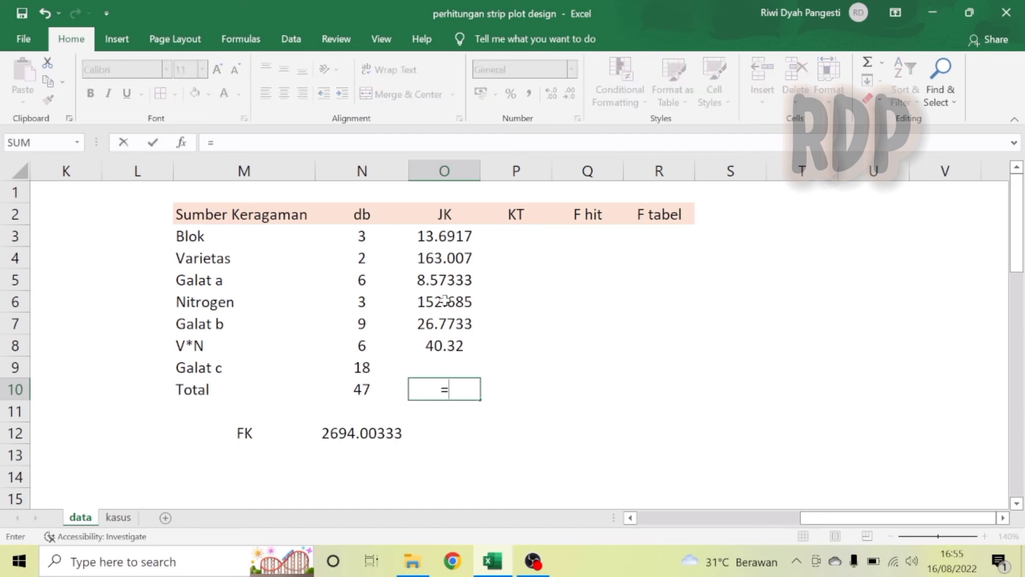
pyautogui.write('sums')
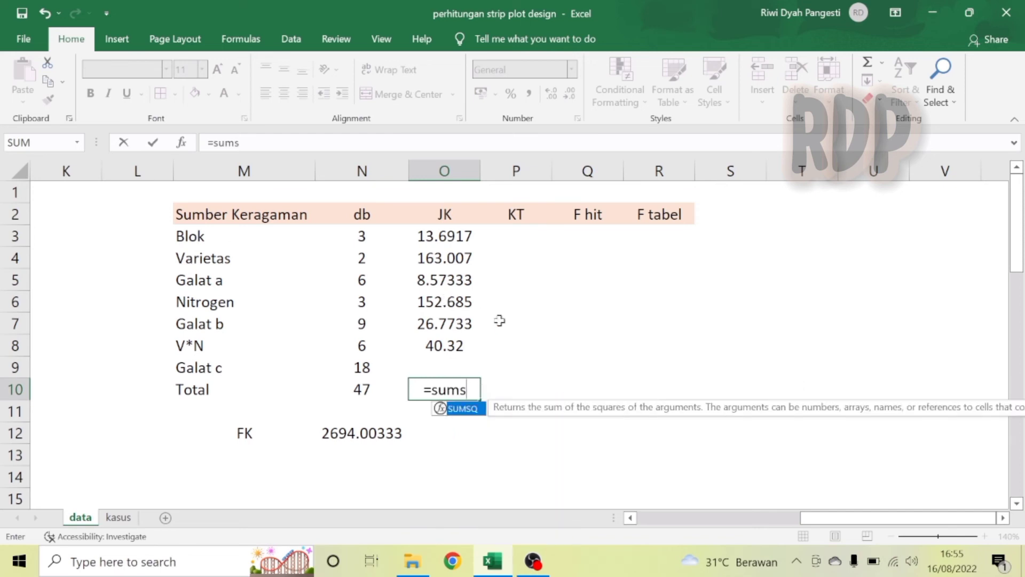
pyautogui.doubleClick(470, 411)
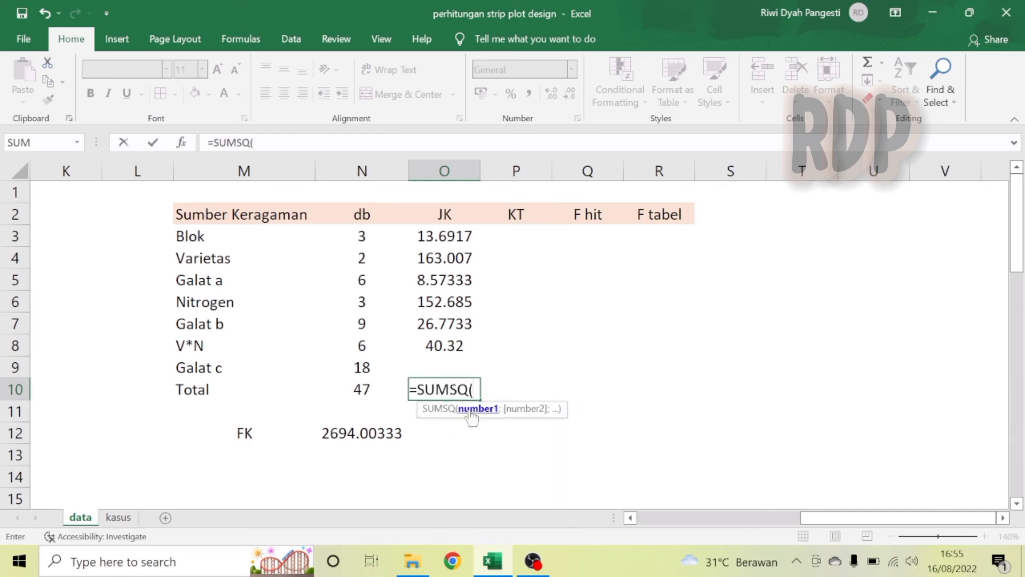
pyautogui.write('hasil')
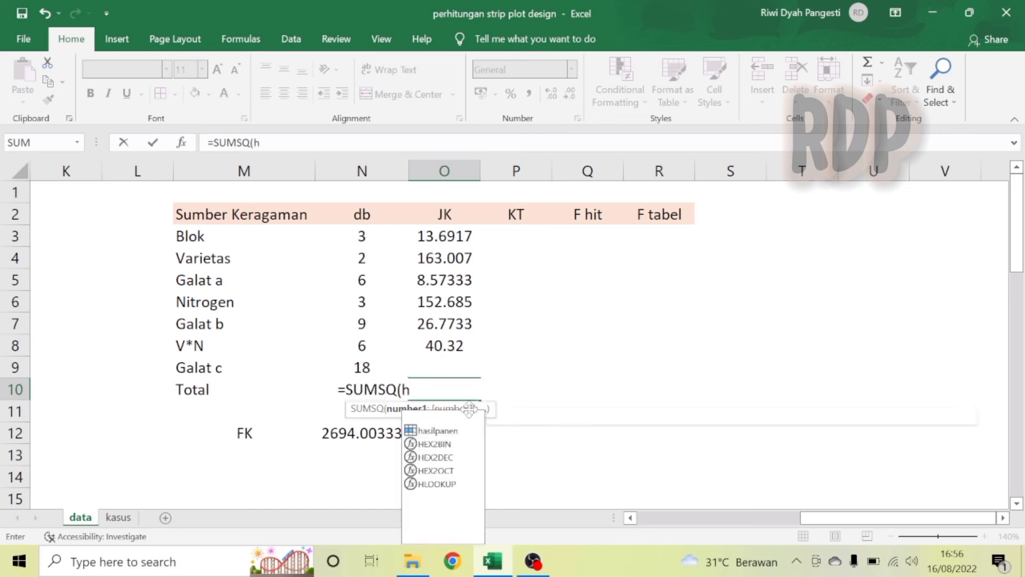
pyautogui.doubleClick(440, 421)
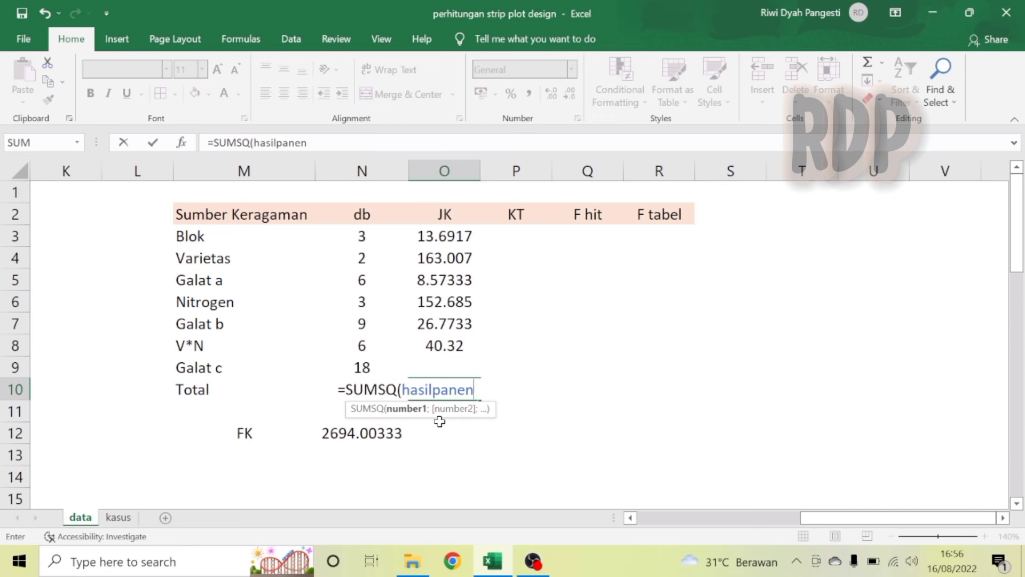
pyautogui.write(')-')
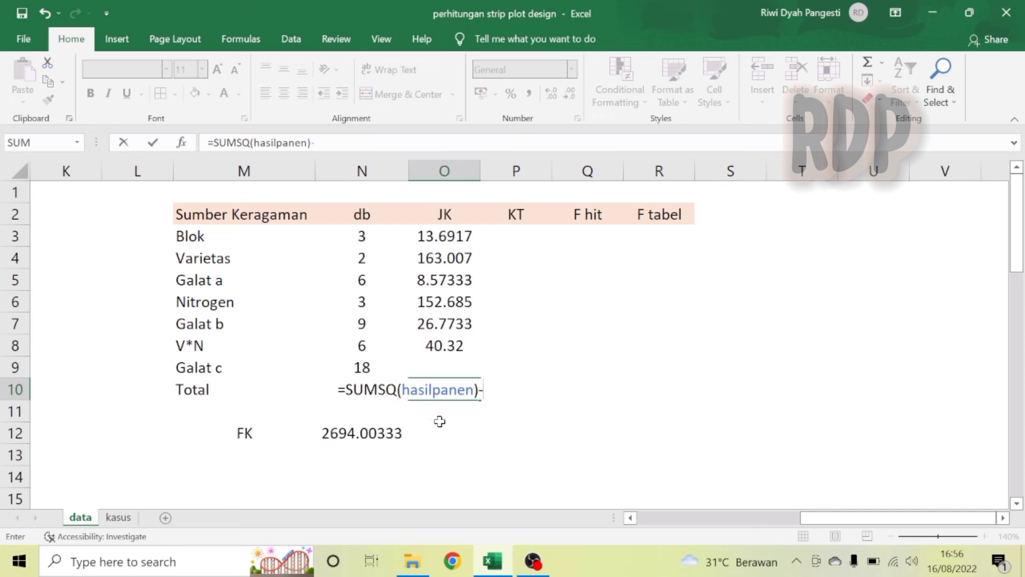
pyautogui.click(375, 433)
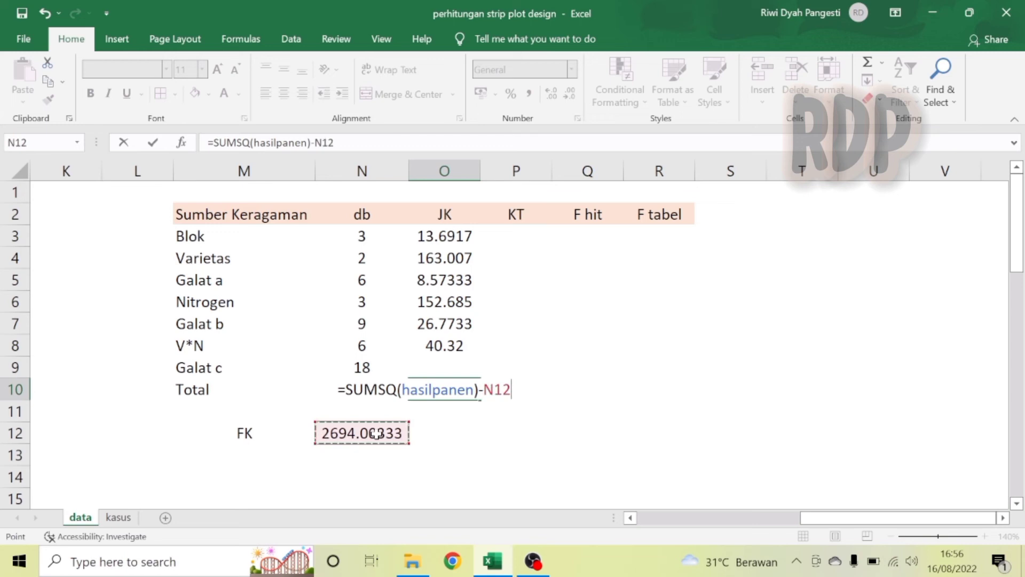
pyautogui.press('Return')
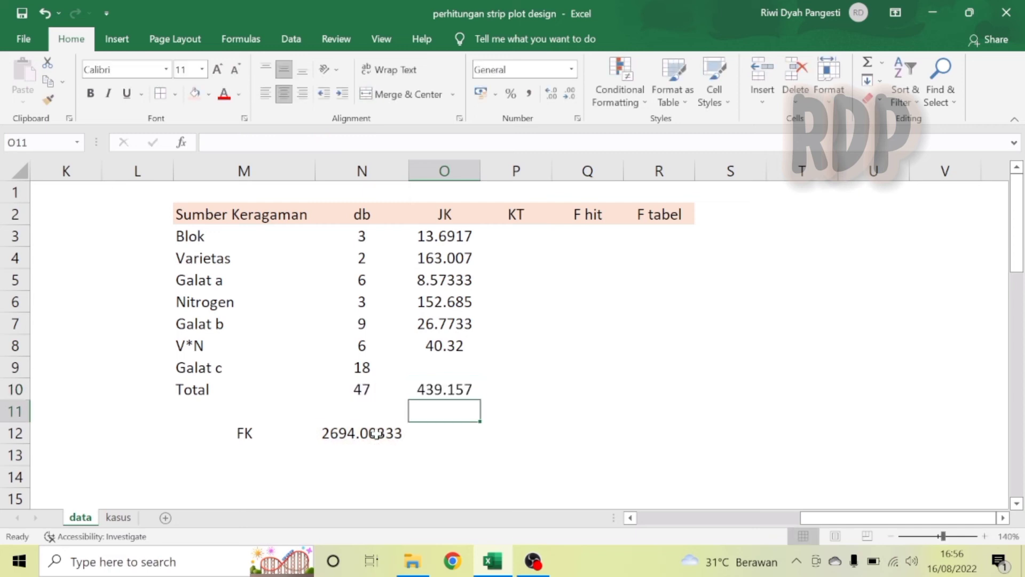
# Enter the Galat c sum of squares in O9 as =O10-SUM(O3:O8).
pyautogui.click(436, 372)
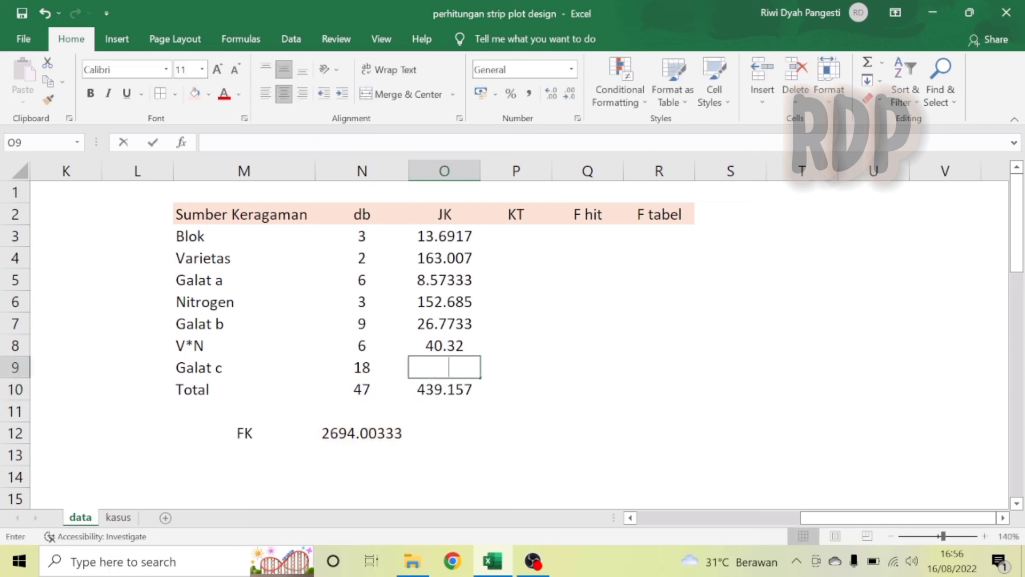
pyautogui.write('=')
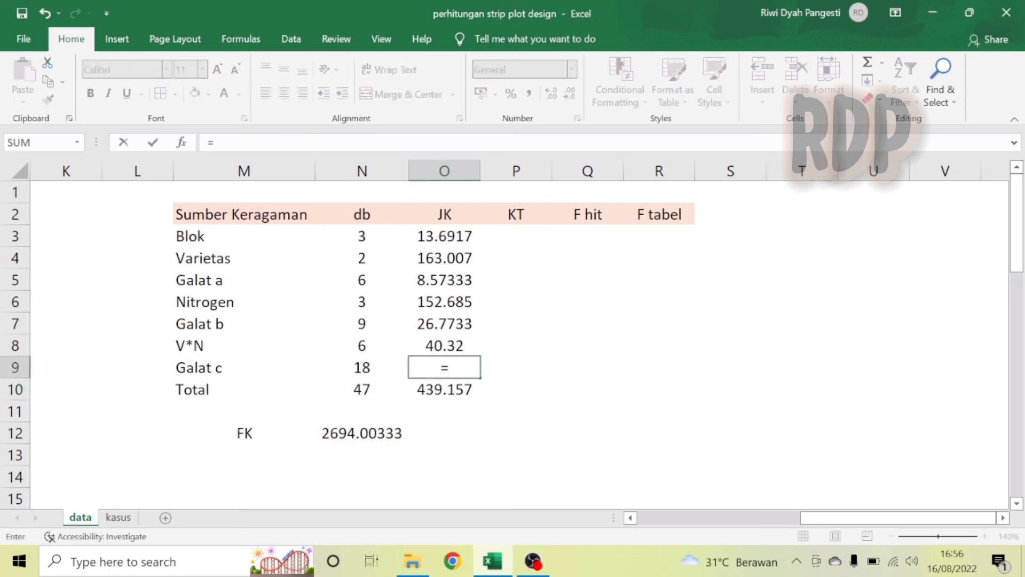
pyautogui.click(451, 395)
pyautogui.write('-sum')
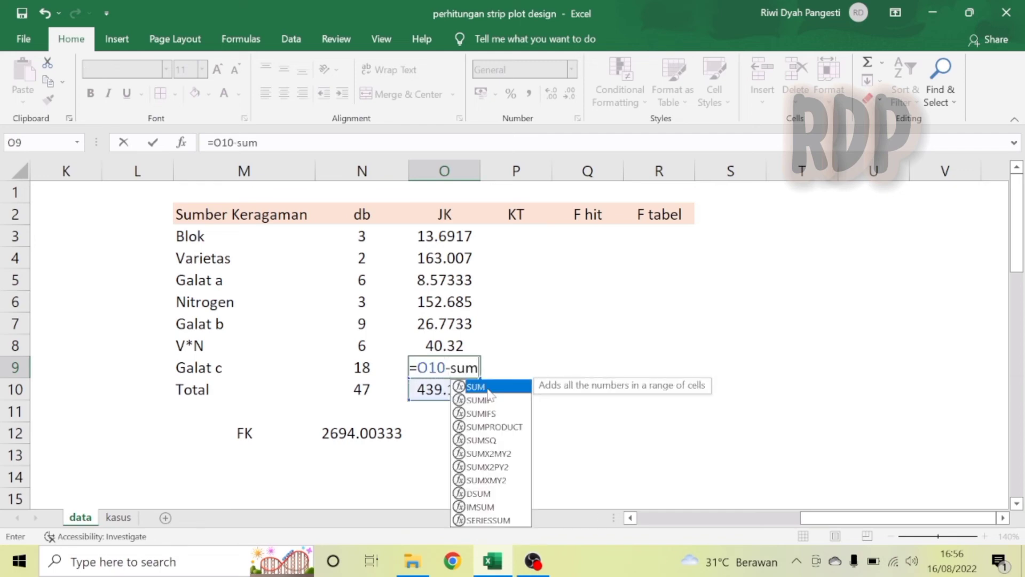
pyautogui.doubleClick(490, 389)
pyautogui.moveTo(458, 241); pyautogui.dragTo(465, 340)
pyautogui.write(')')
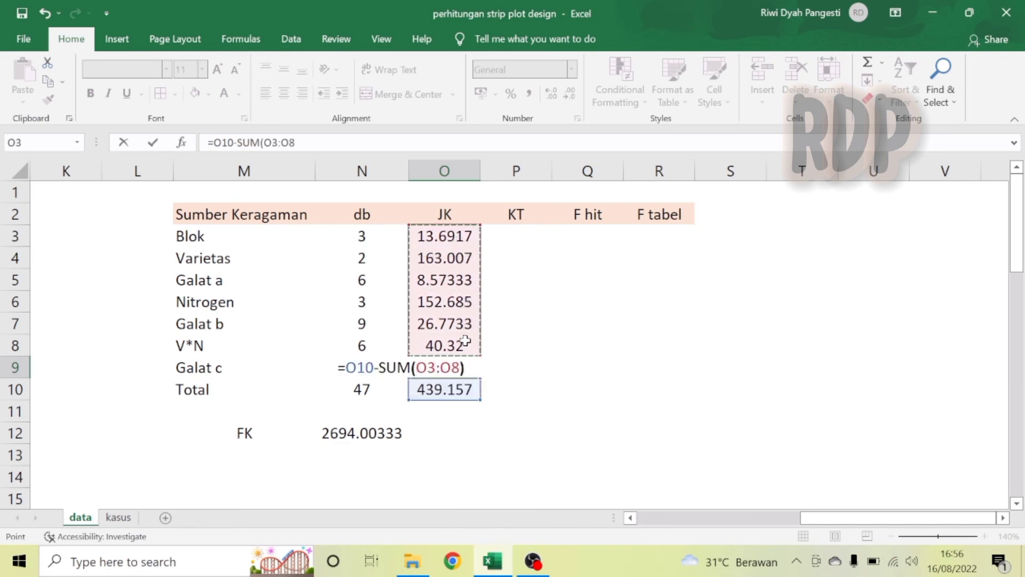
pyautogui.press('Return')
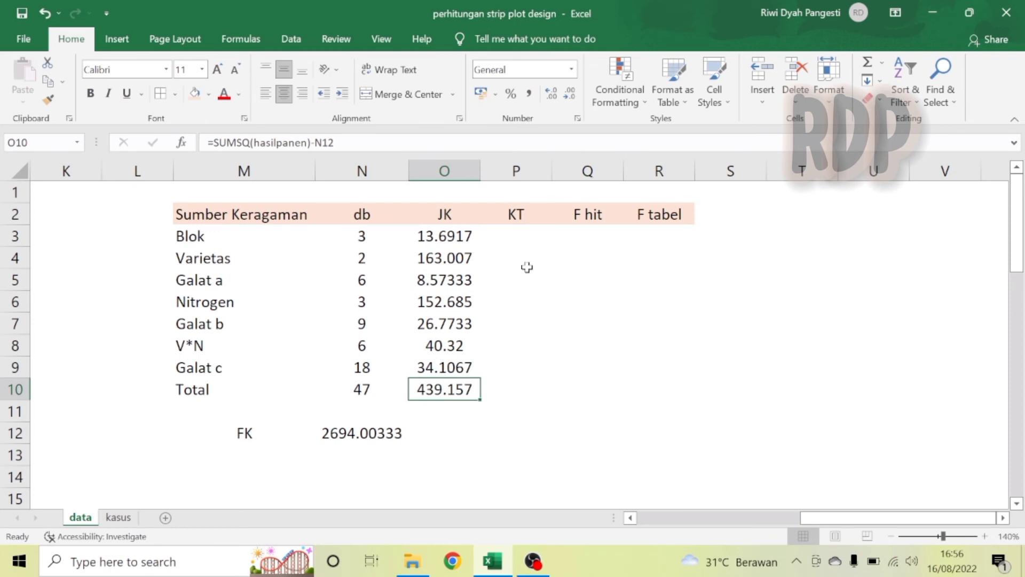
# Compute the Blok mean square in P3 as =O3/N3 and fill the formula down to P9.
pyautogui.click(520, 234)
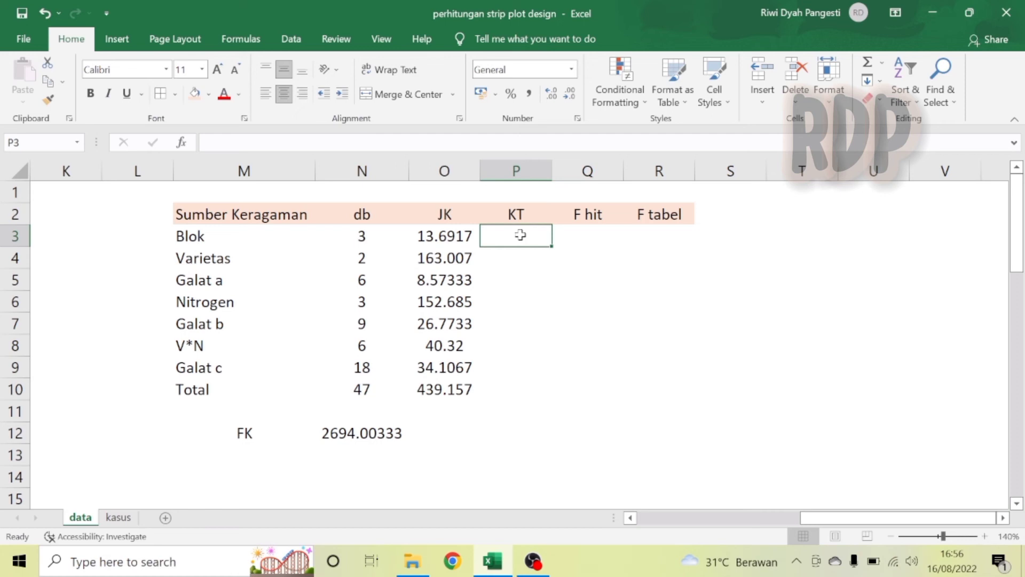
pyautogui.write('=')
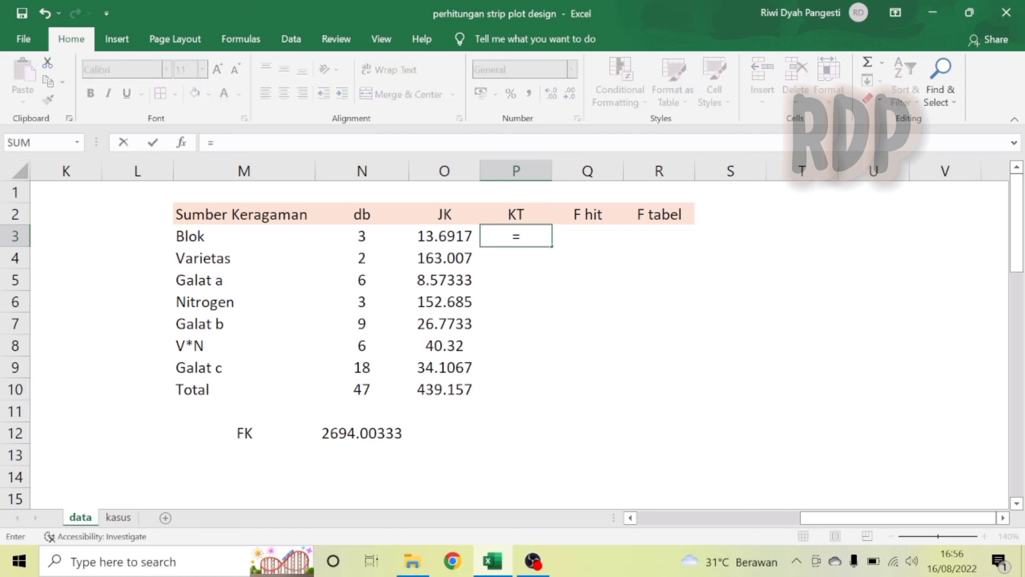
pyautogui.click(448, 235)
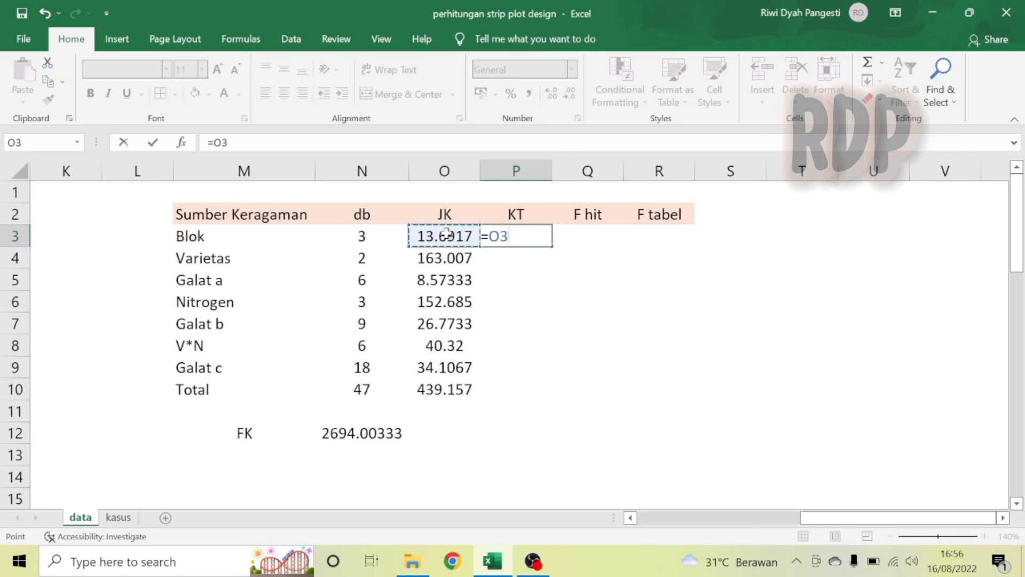
pyautogui.write('/')
pyautogui.click(355, 237)
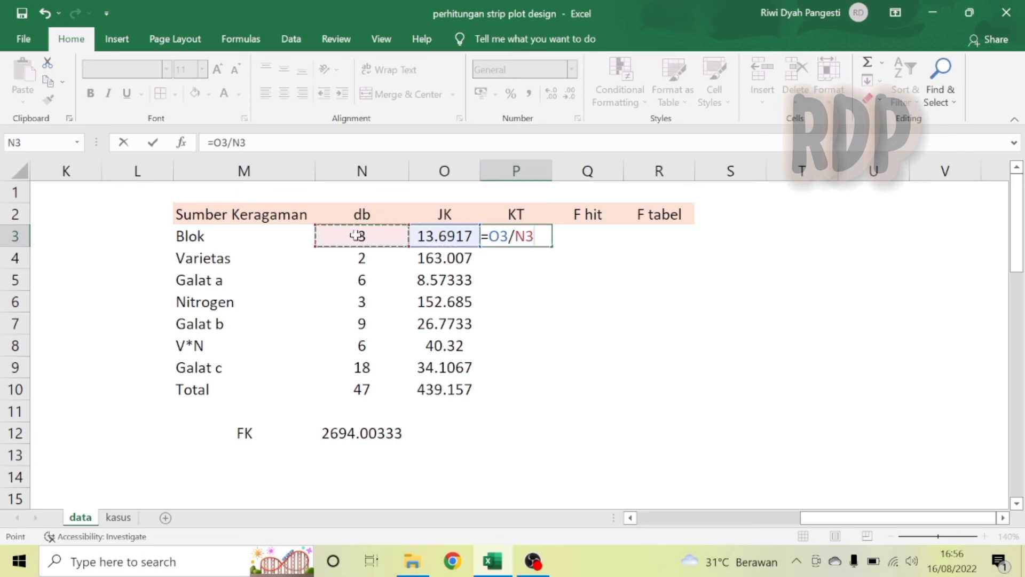
pyautogui.press('Return')
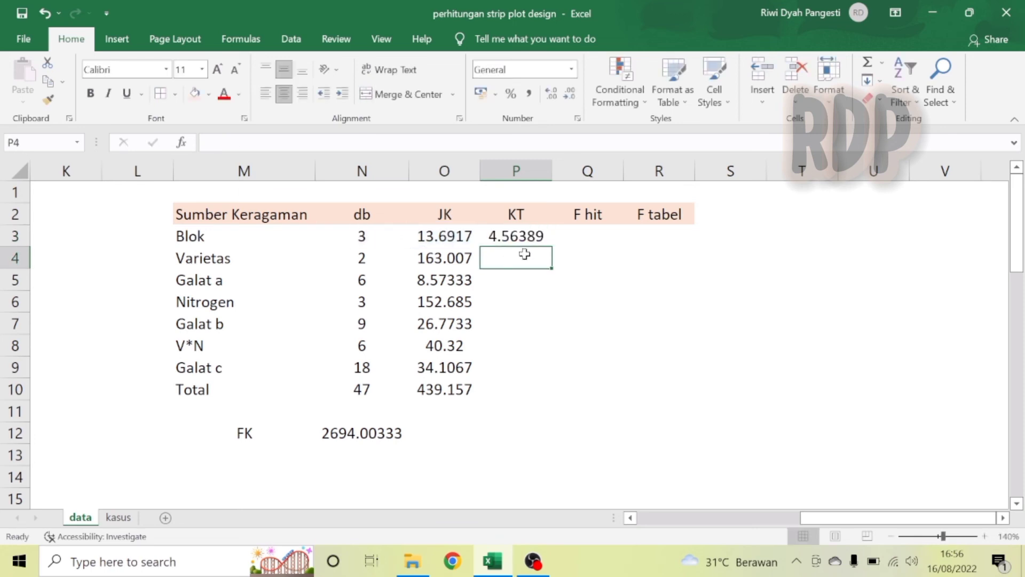
pyautogui.click(516, 234)
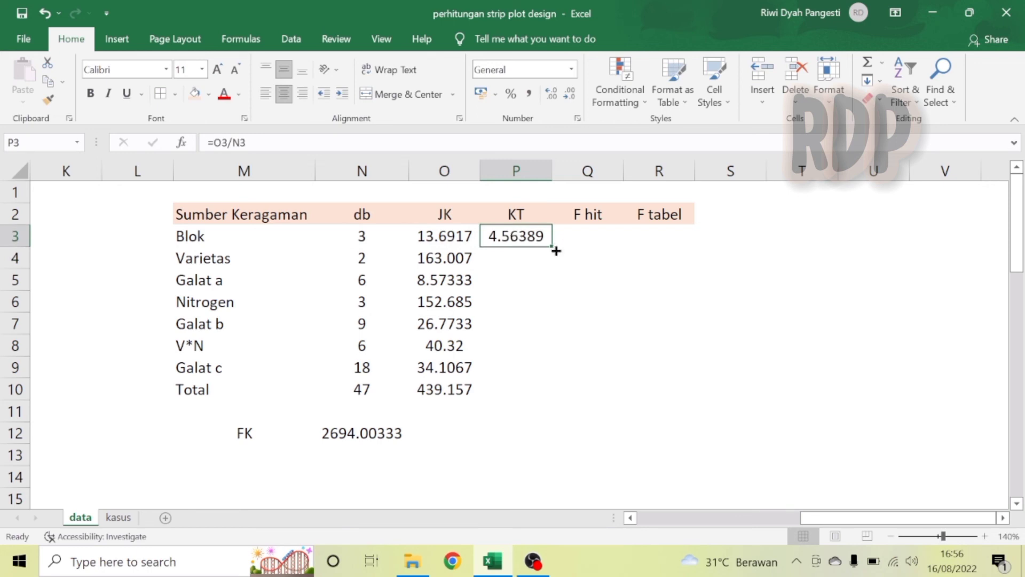
pyautogui.moveTo(549, 247); pyautogui.dragTo(548, 374)
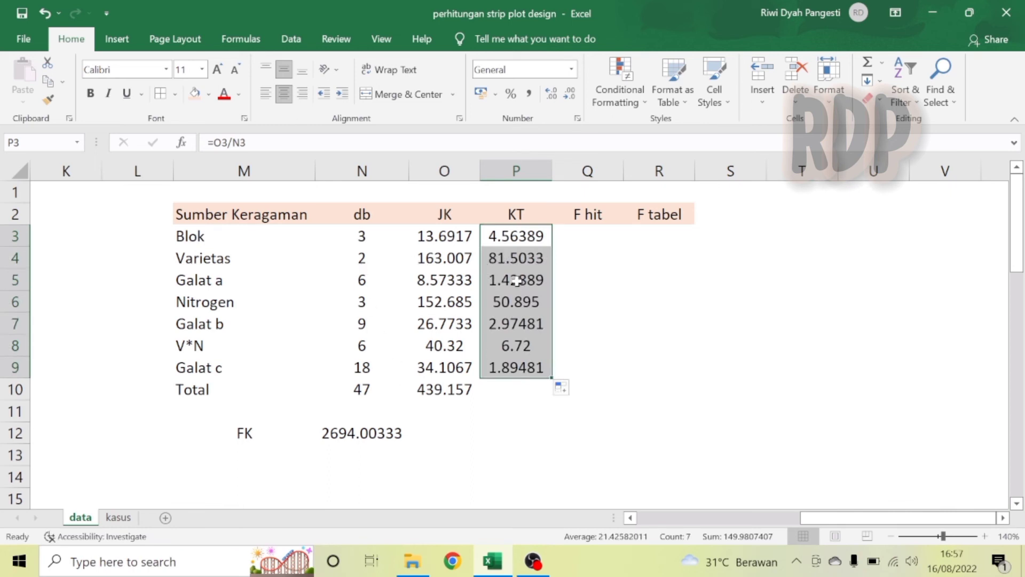
# Enter F hit for Varietas in Q4 as =P4/P5.
pyautogui.click(432, 262)
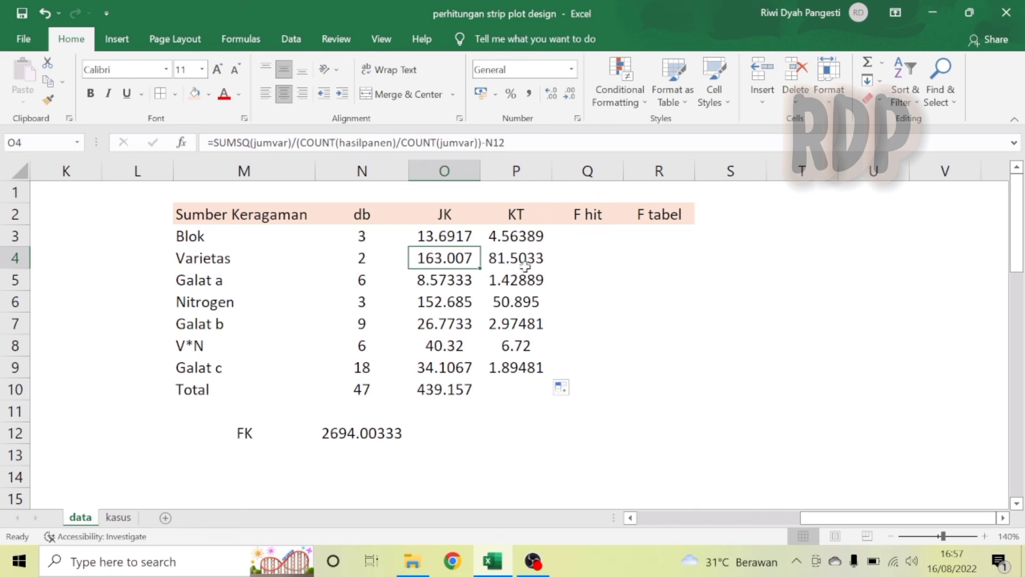
pyautogui.click(575, 261)
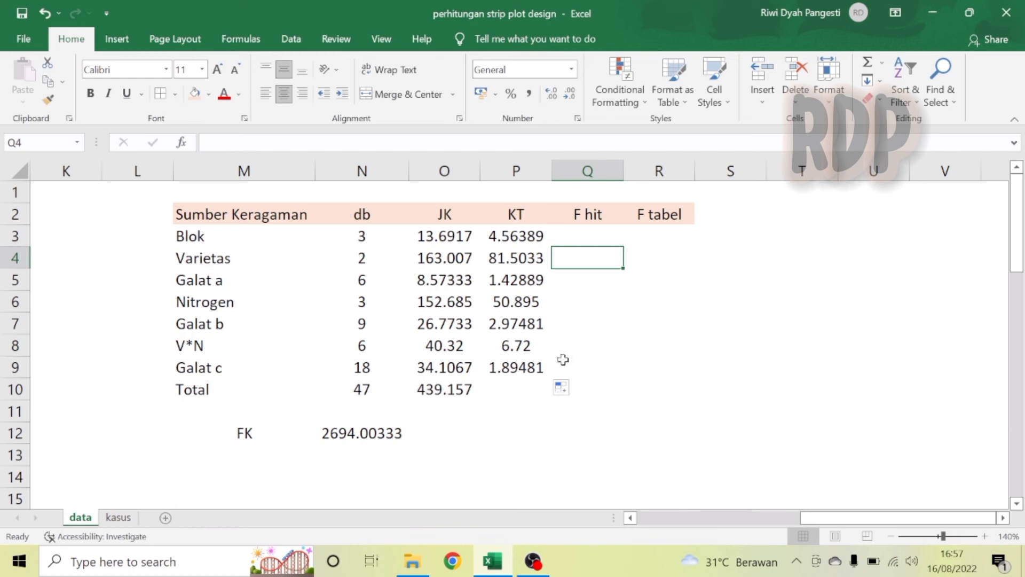
pyautogui.write('=')
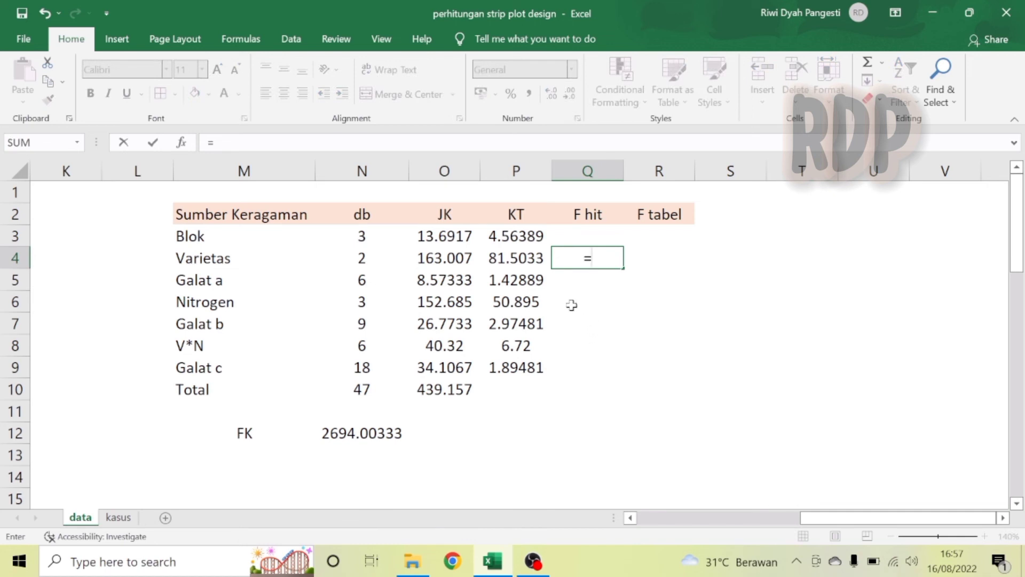
pyautogui.click(523, 258)
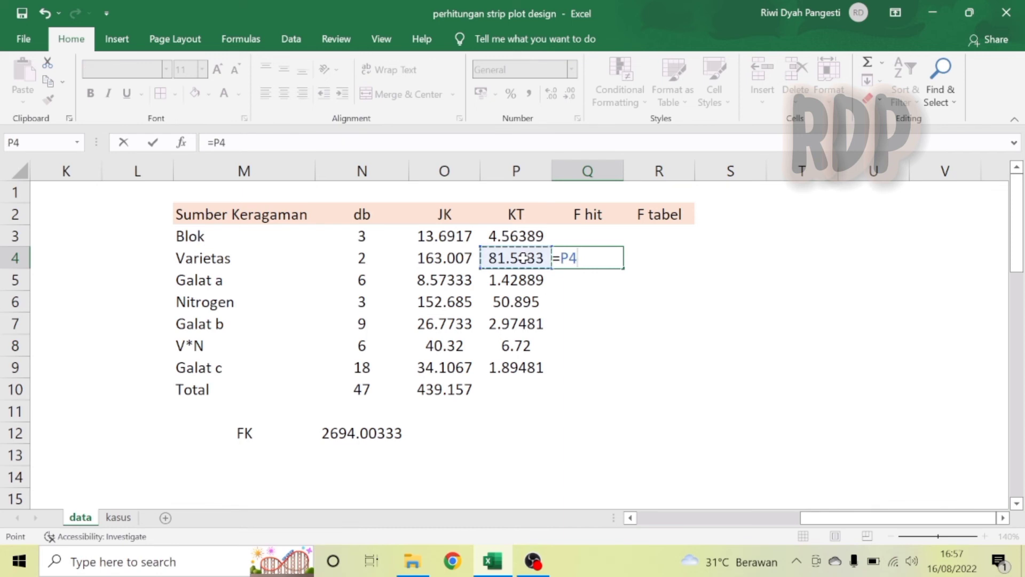
pyautogui.write('/')
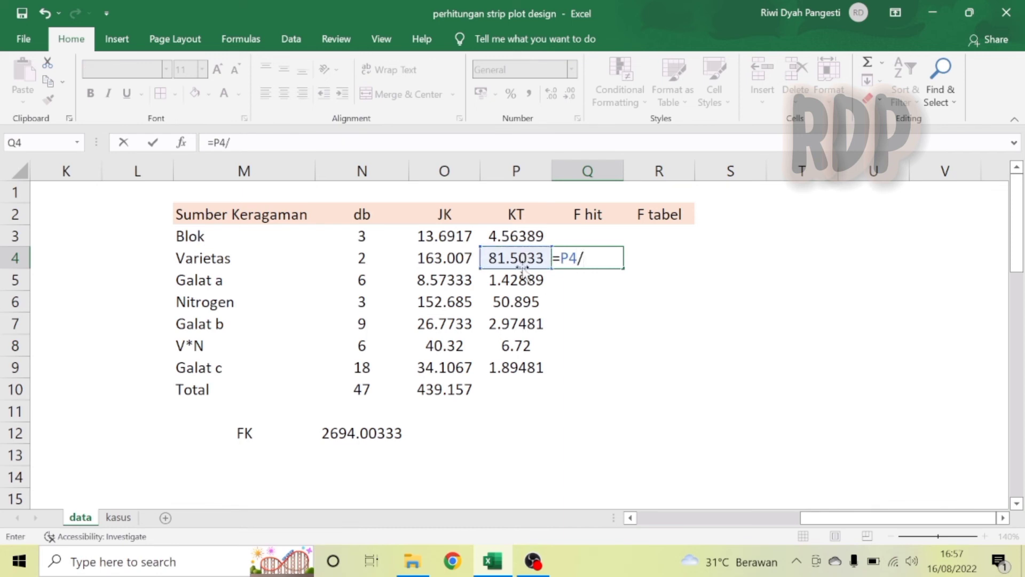
pyautogui.click(523, 285)
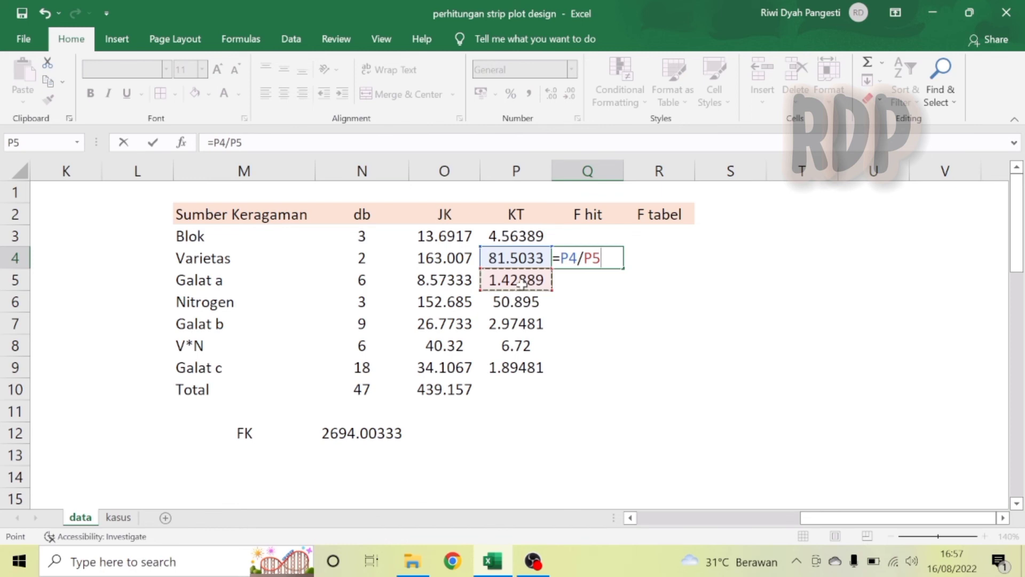
pyautogui.press('Return')
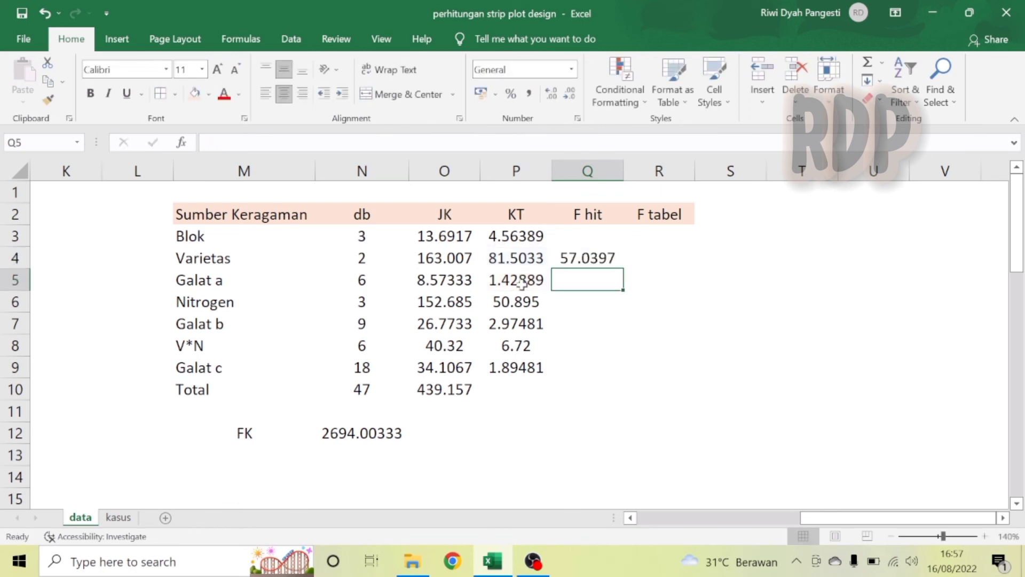
# Enter F hit for Nitrogen in Q6 as =P6/P7.
pyautogui.press('Down')
pyautogui.write('=')
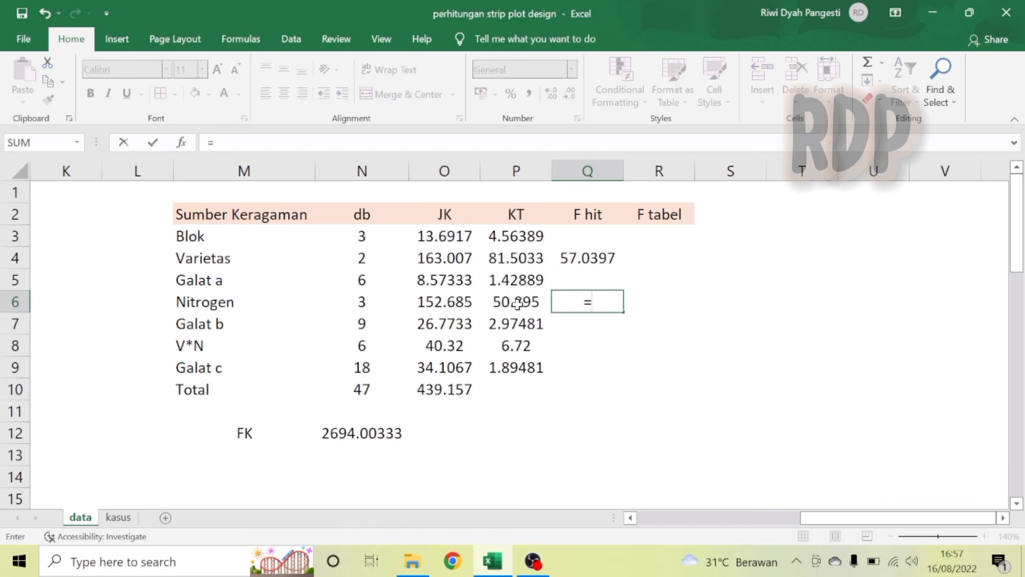
pyautogui.click(517, 304)
pyautogui.write('/')
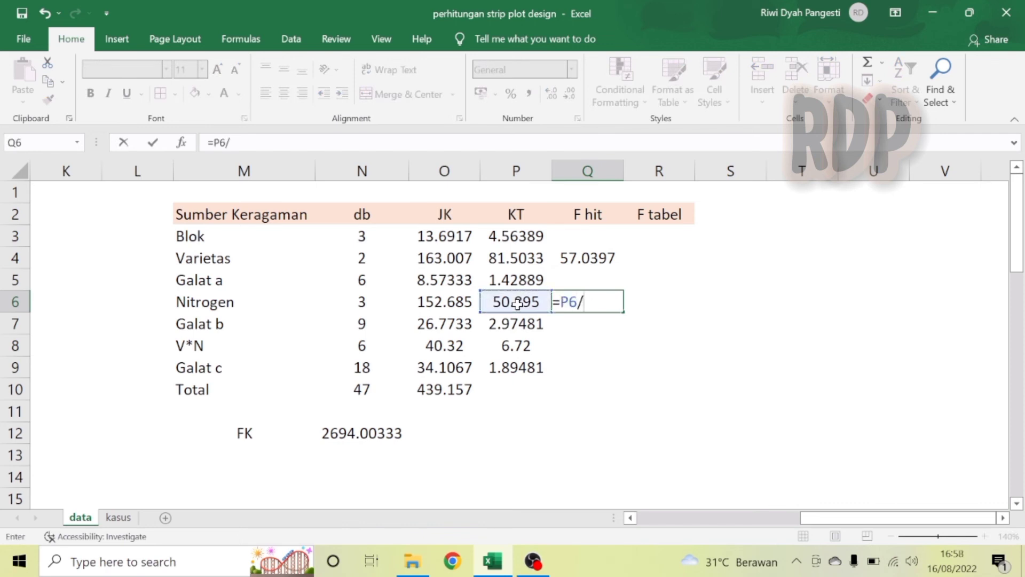
pyautogui.click(510, 323)
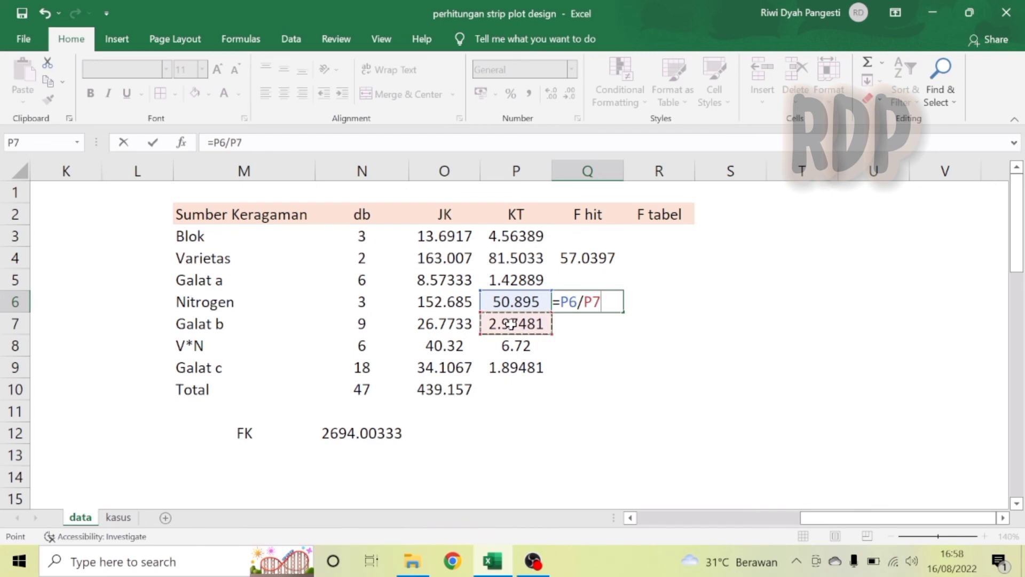
pyautogui.press('Return')
# Enter F hit for V*N in Q8 as =P8/P9.
pyautogui.press('Down')
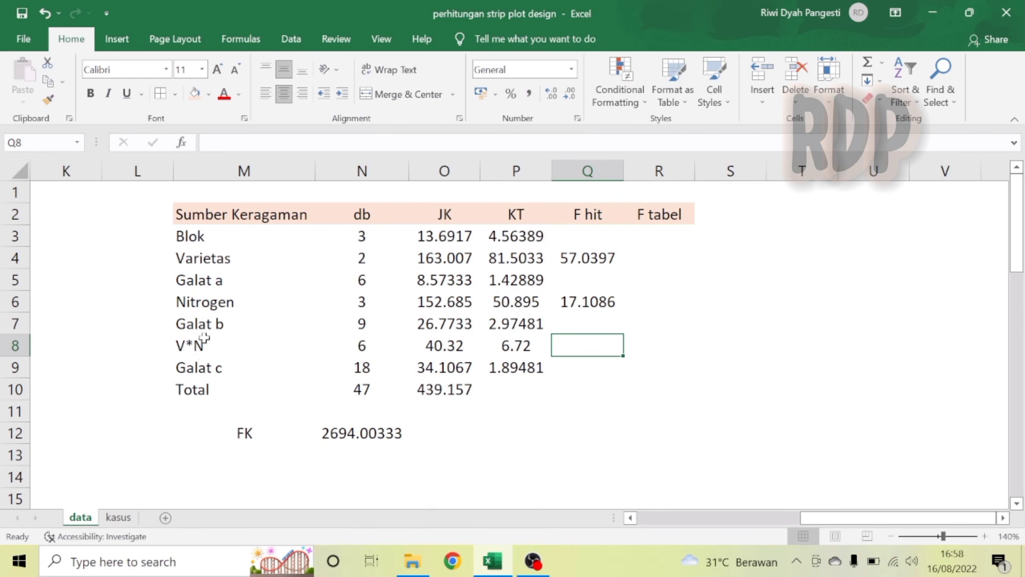
pyautogui.write('=')
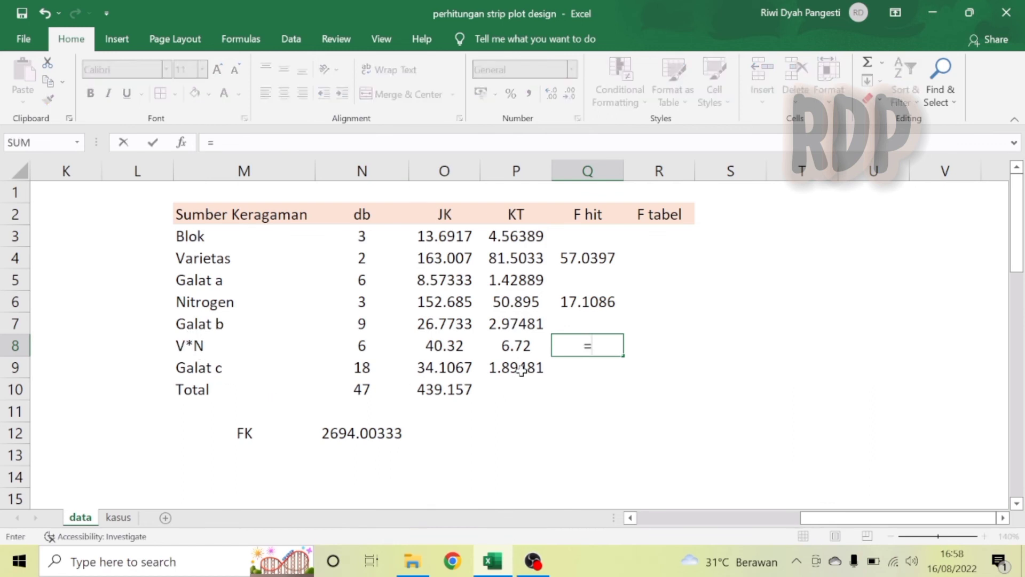
pyautogui.click(508, 344)
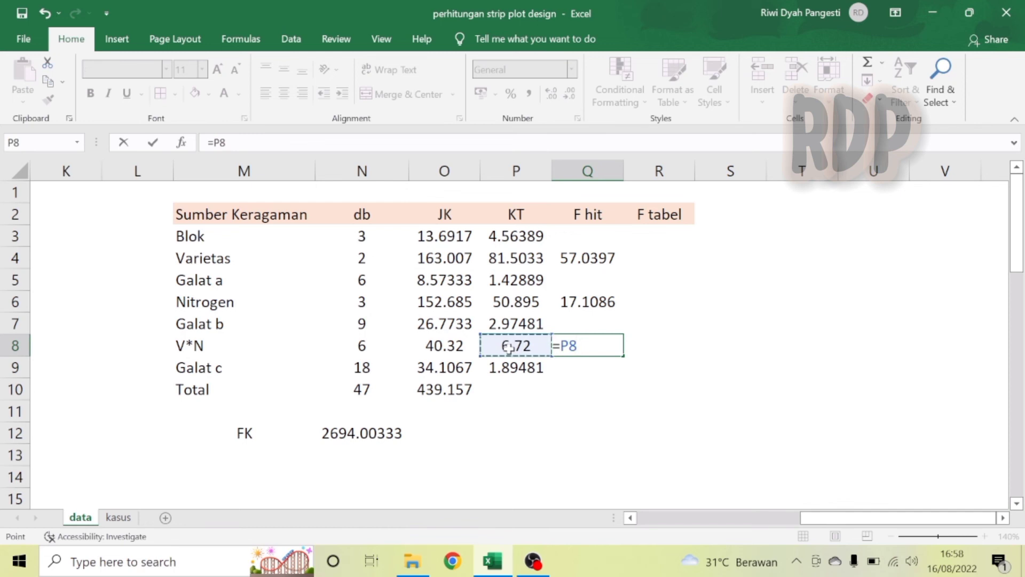
pyautogui.write('/')
pyautogui.click(514, 368)
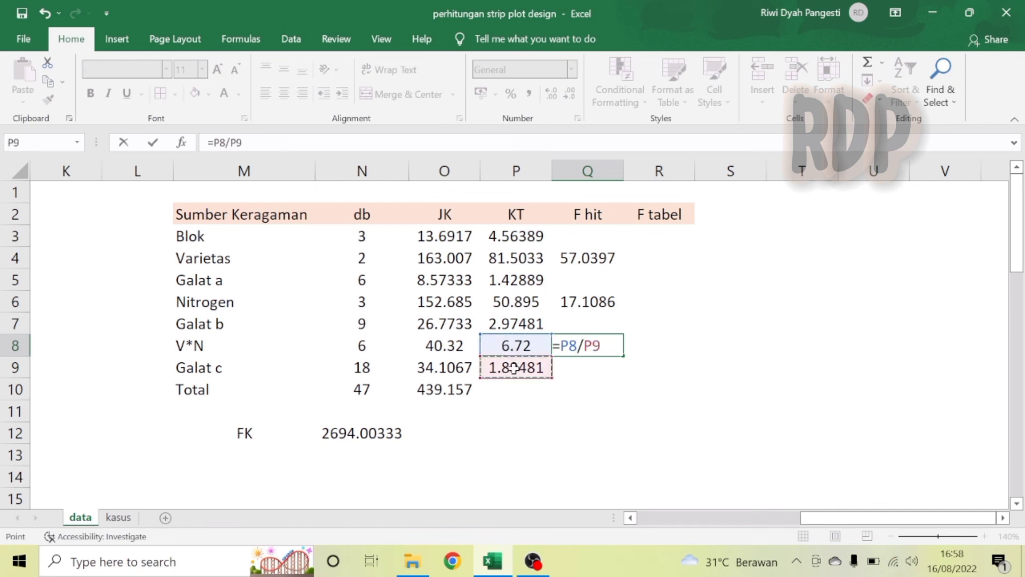
pyautogui.press('Return')
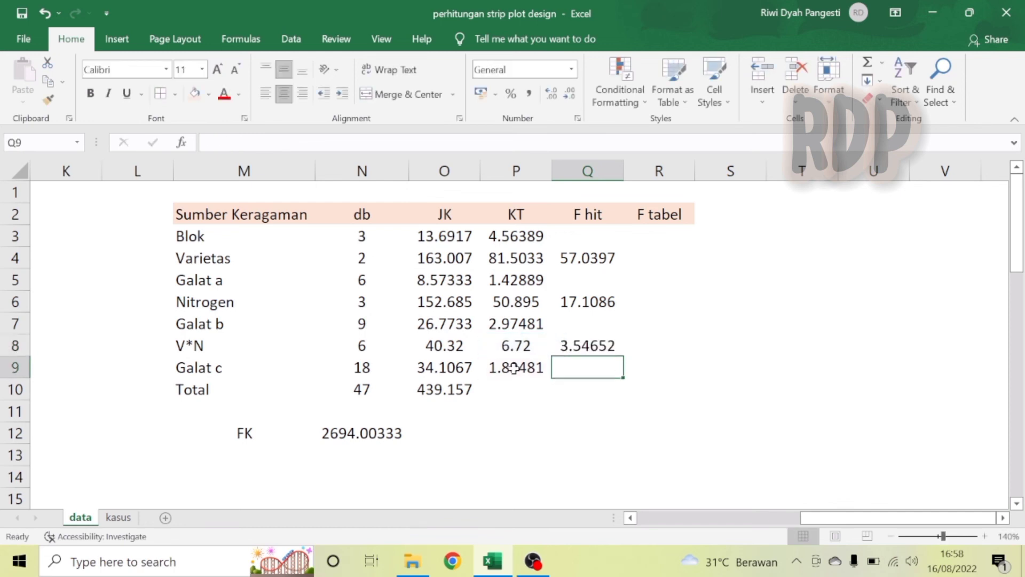
# Enter F tabel for Varietas in R4 as =F.INV.RT(0.05;N4;N5).
pyautogui.click(661, 259)
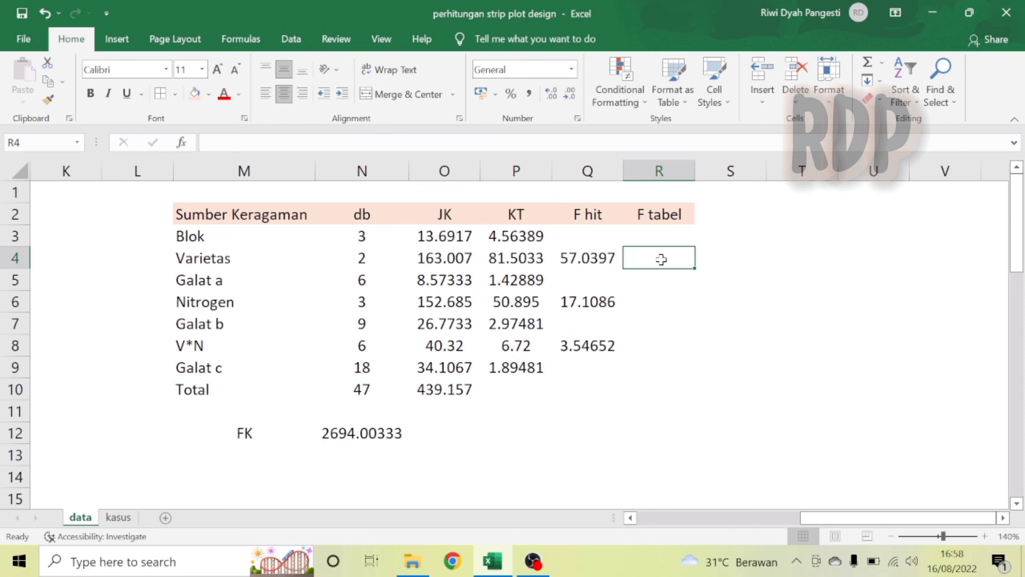
pyautogui.write('=f')
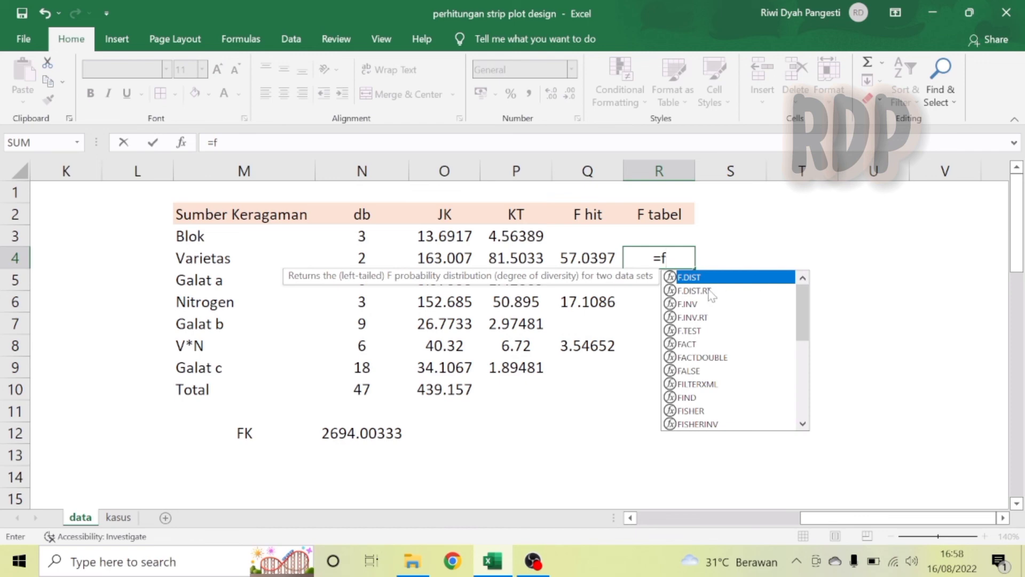
pyautogui.doubleClick(692, 318)
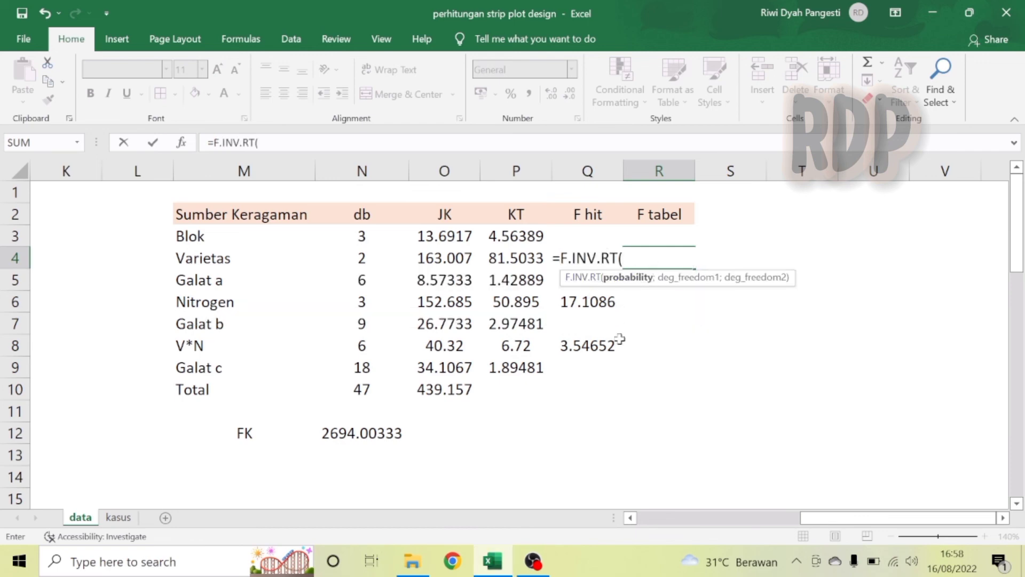
pyautogui.write('0.05;')
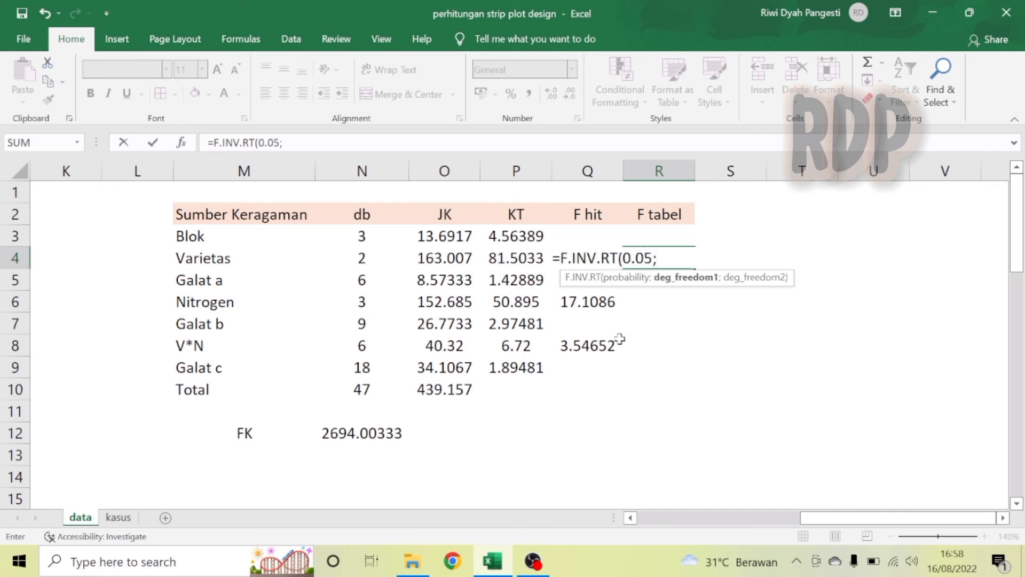
pyautogui.click(361, 258)
pyautogui.write(';')
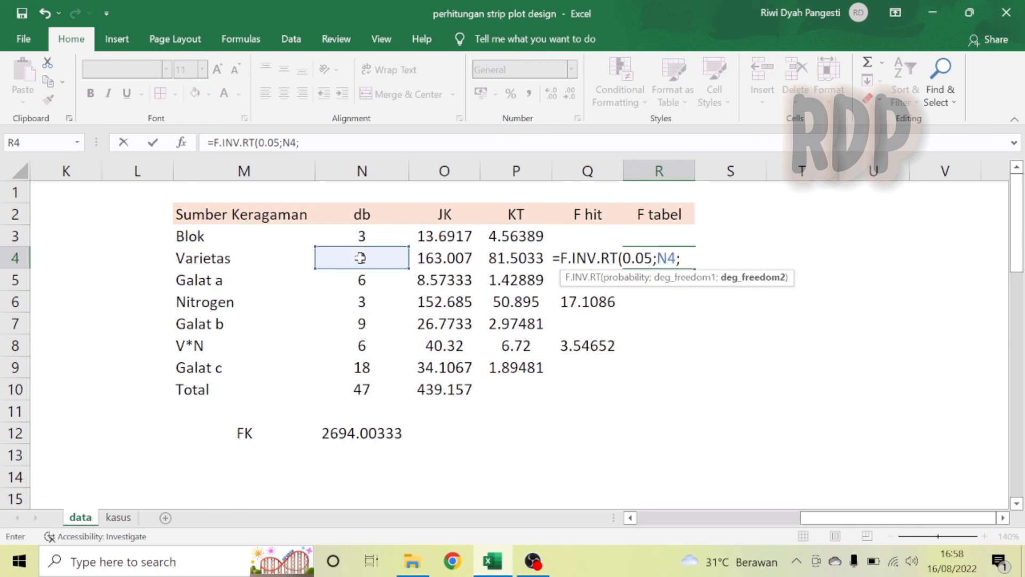
pyautogui.click(360, 280)
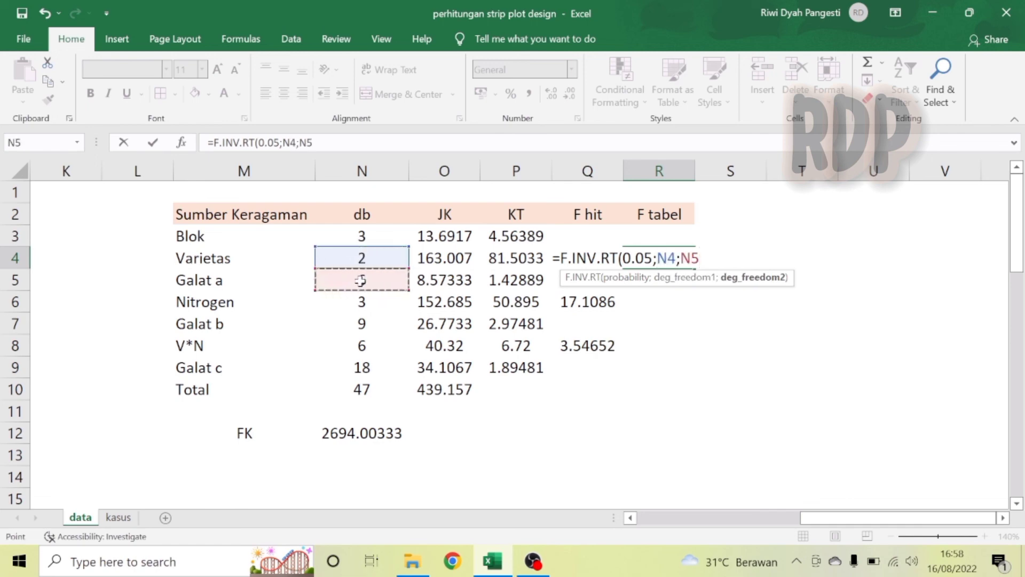
pyautogui.write(')')
pyautogui.press('Return')
# Enter F tabel for Nitrogen in R6 as =F.INV.RT(0.05;N6;N7).
pyautogui.press('Down')
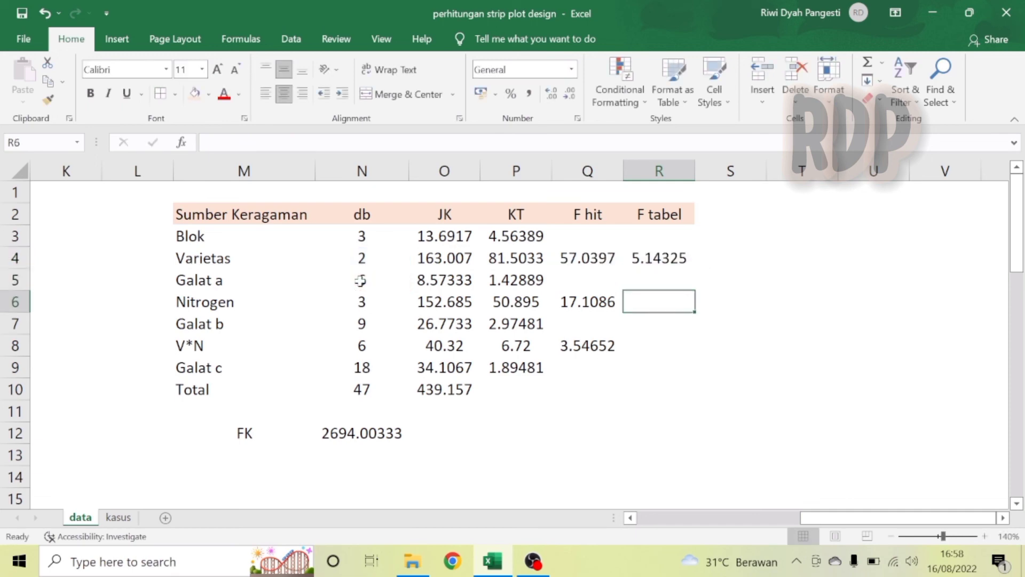
pyautogui.write('=')
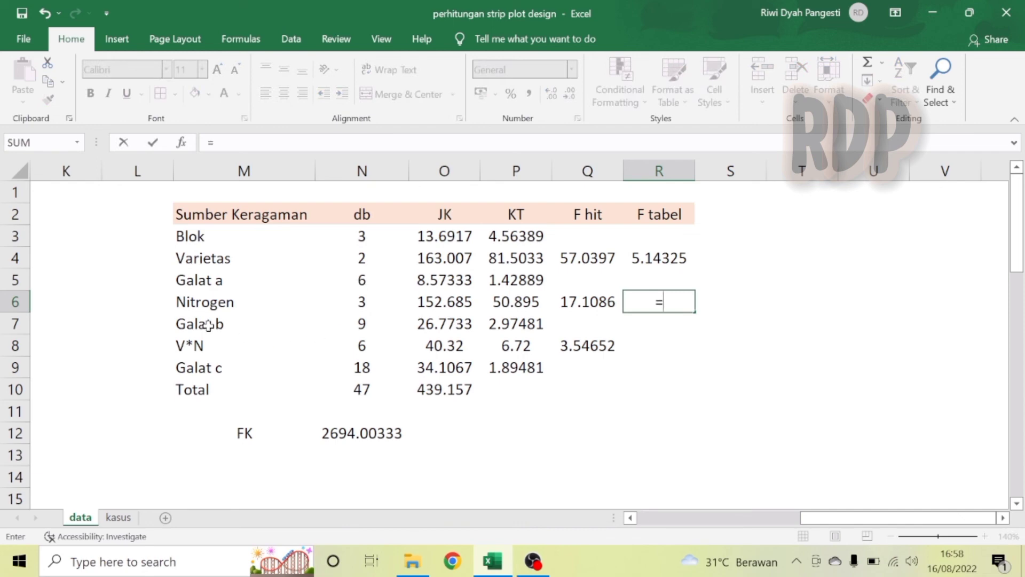
pyautogui.write('f')
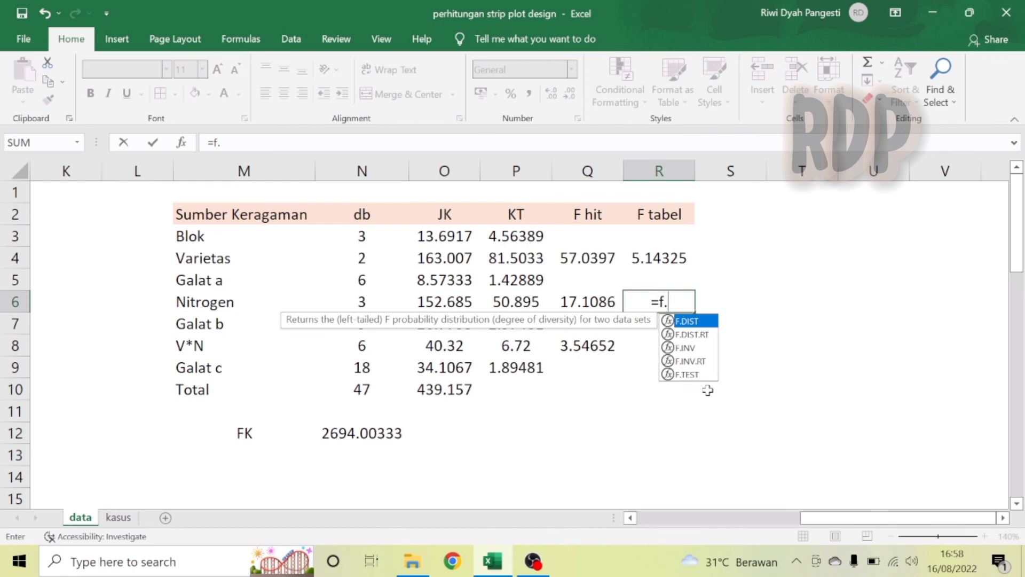
pyautogui.write('.')
pyautogui.doubleClick(688, 361)
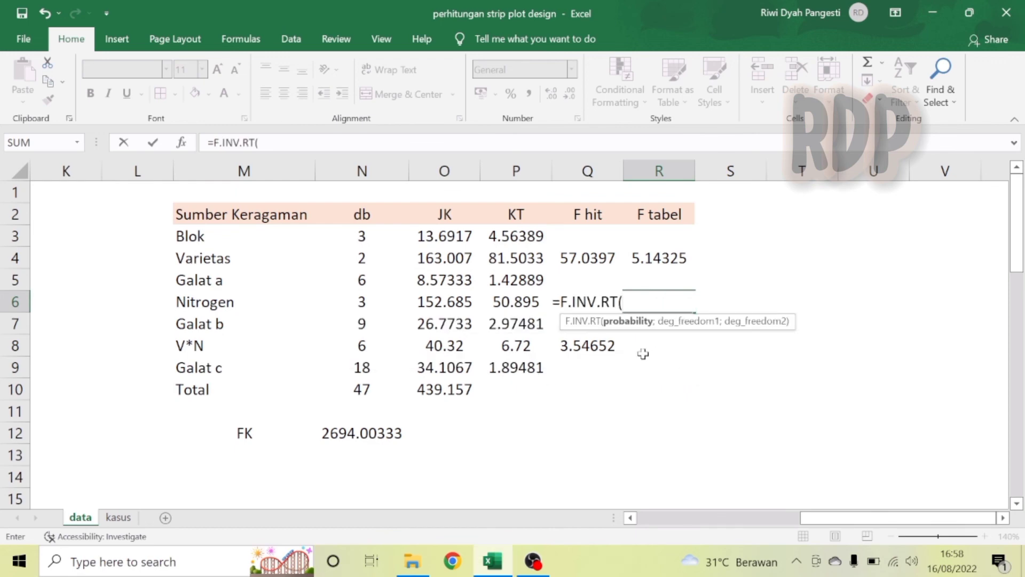
pyautogui.write('0.05;')
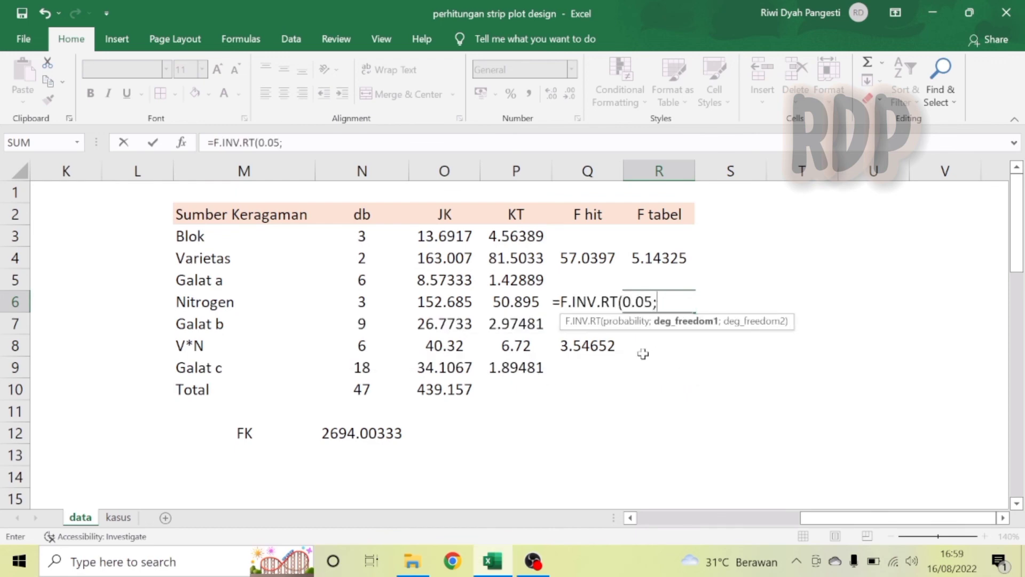
pyautogui.click(347, 305)
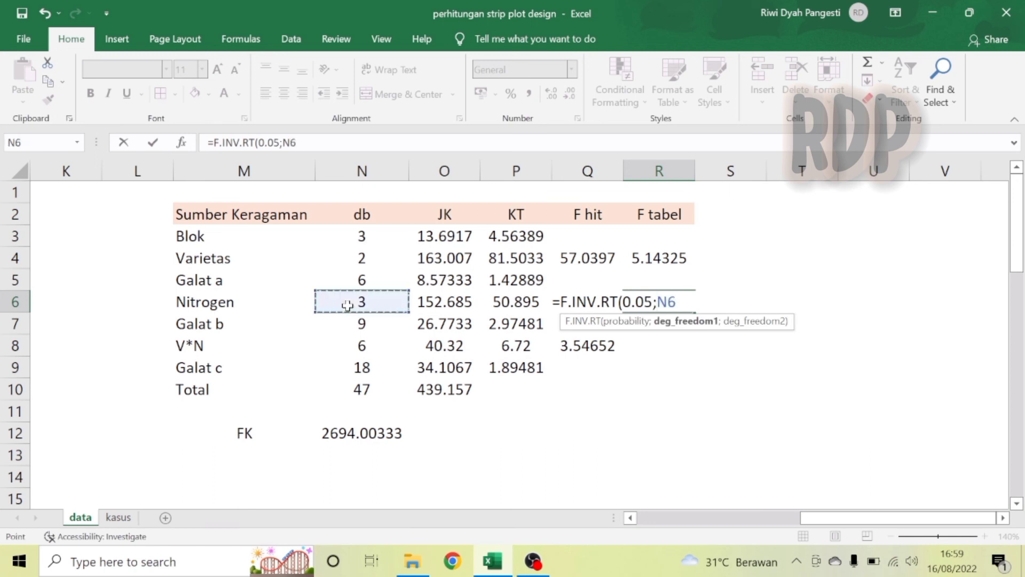
pyautogui.write(';')
pyautogui.click(361, 322)
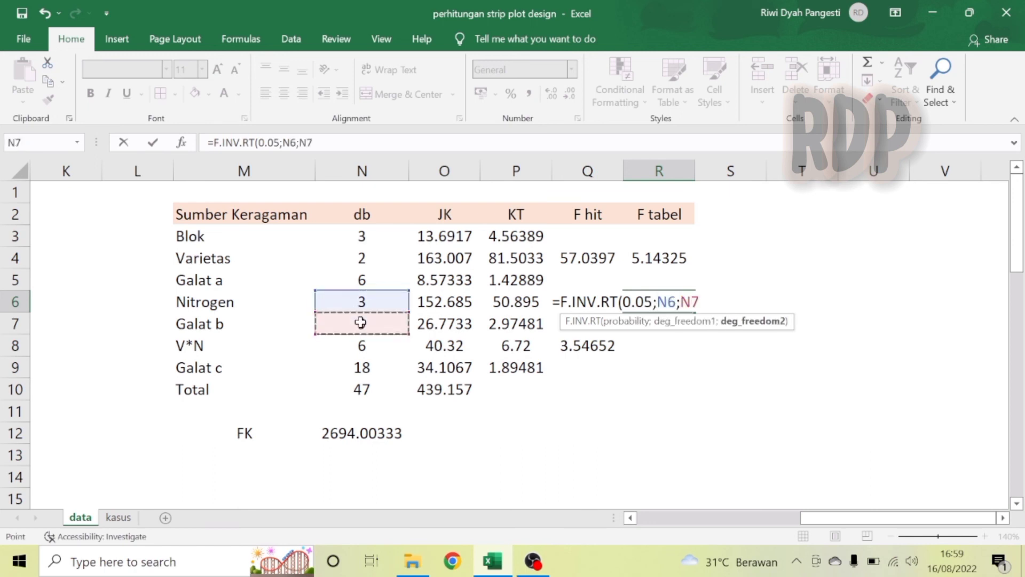
pyautogui.write(')')
pyautogui.press('Return')
# Enter F tabel for V*N in R8 as =F.INV.RT(0.05;N8;N9).
pyautogui.press('Down')
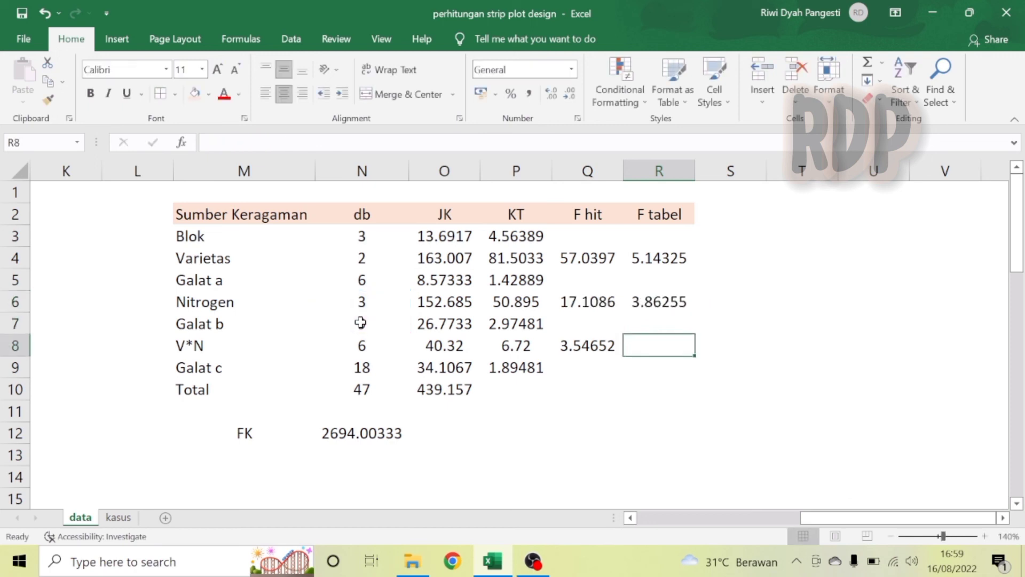
pyautogui.write('=')
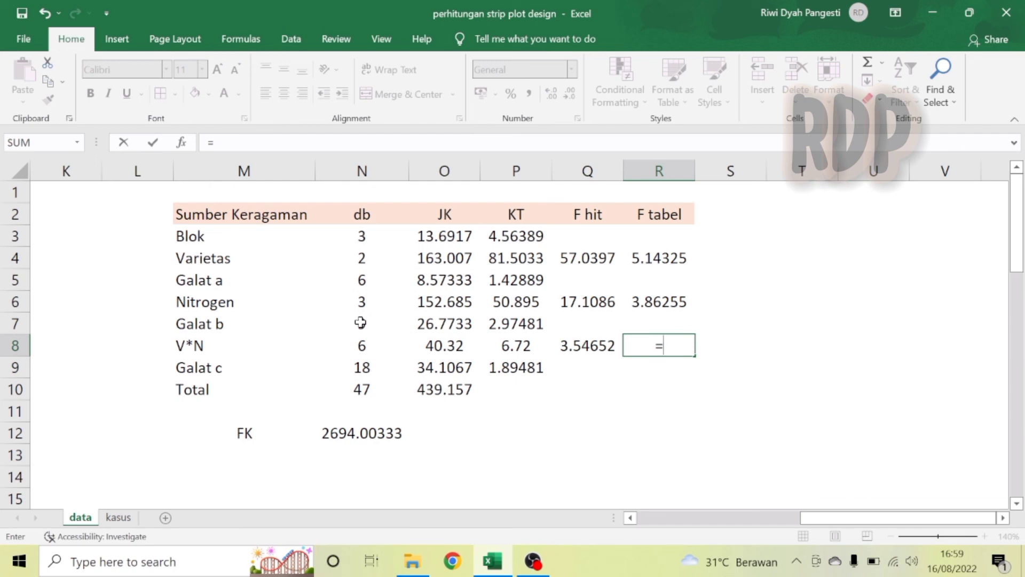
pyautogui.write('f.i')
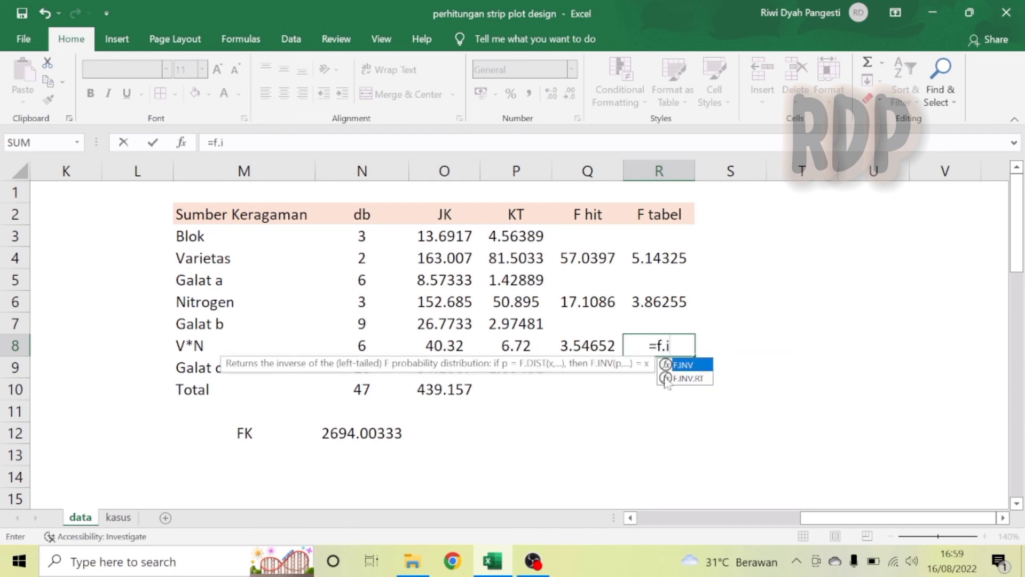
pyautogui.doubleClick(692, 377)
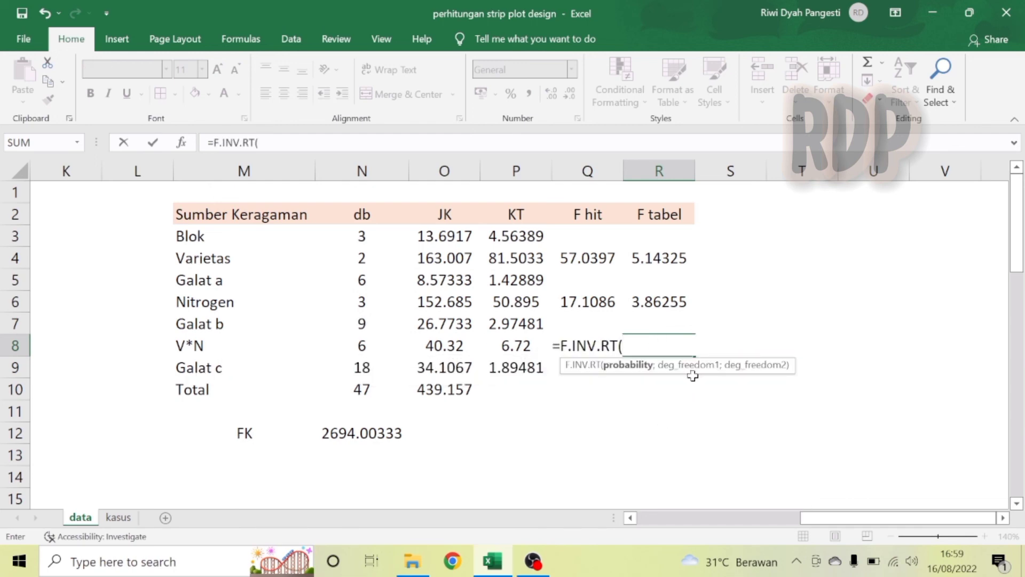
pyautogui.write('0.05;')
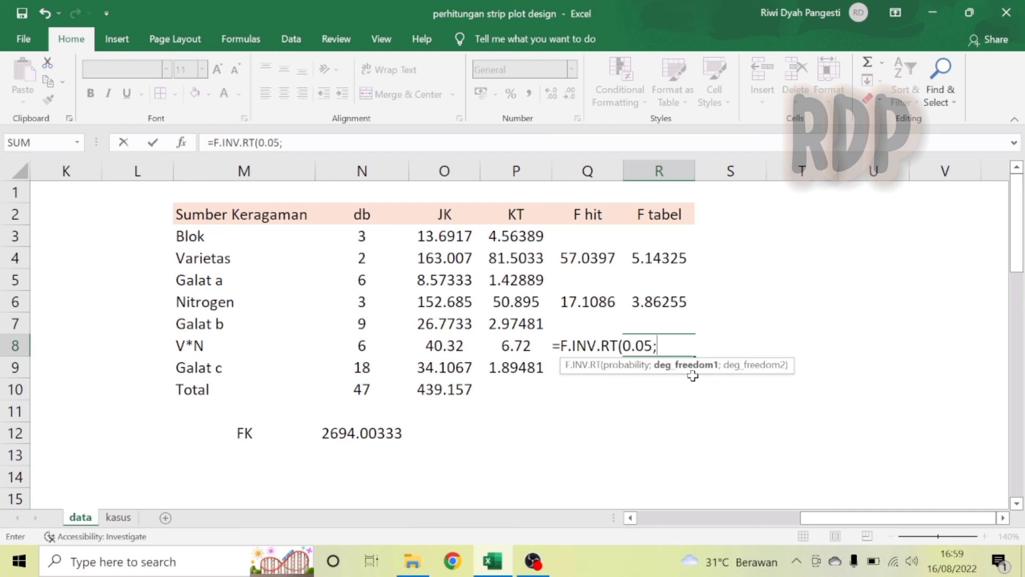
pyautogui.click(359, 350)
pyautogui.write(';')
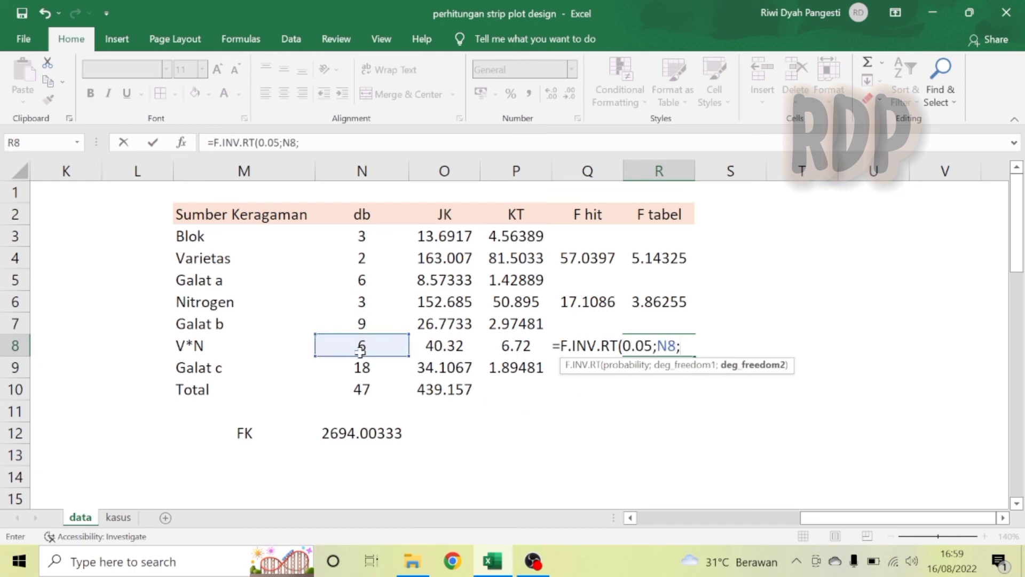
pyautogui.click(362, 369)
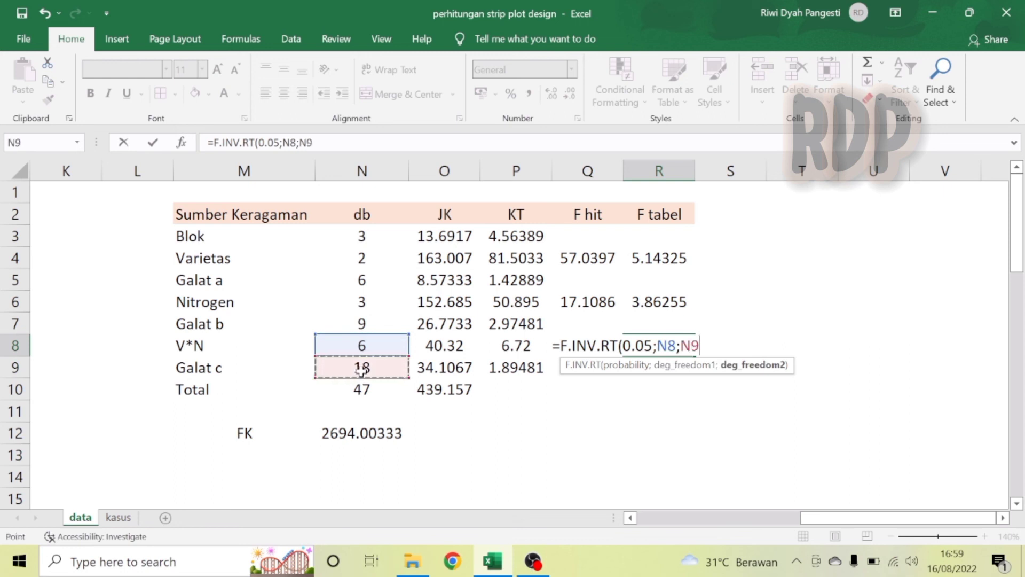
pyautogui.write(')')
pyautogui.press('Return')
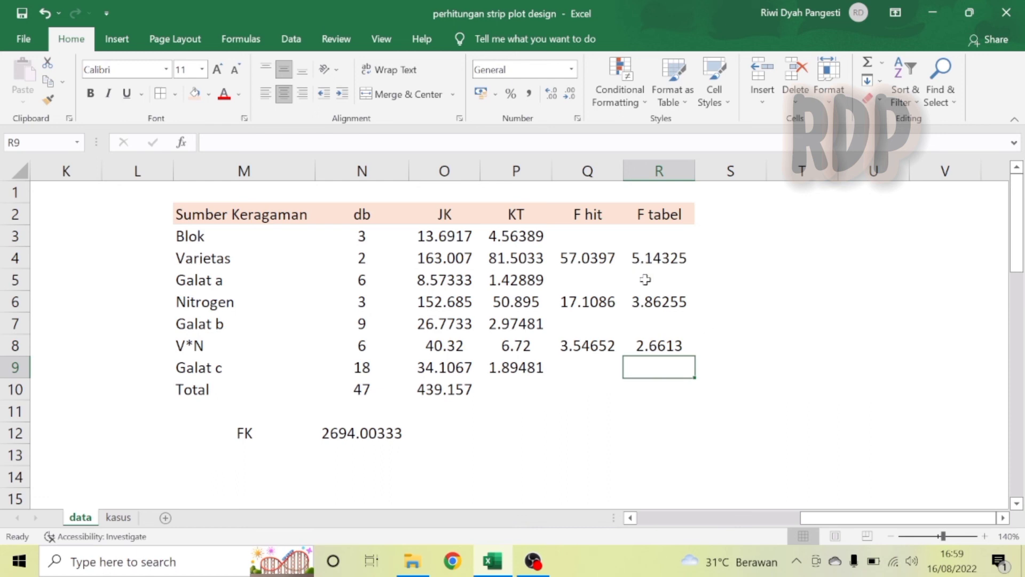
# Add the header Keterangan in S2 and widen column S to fit it.
pyautogui.click(730, 212)
pyautogui.write('K')
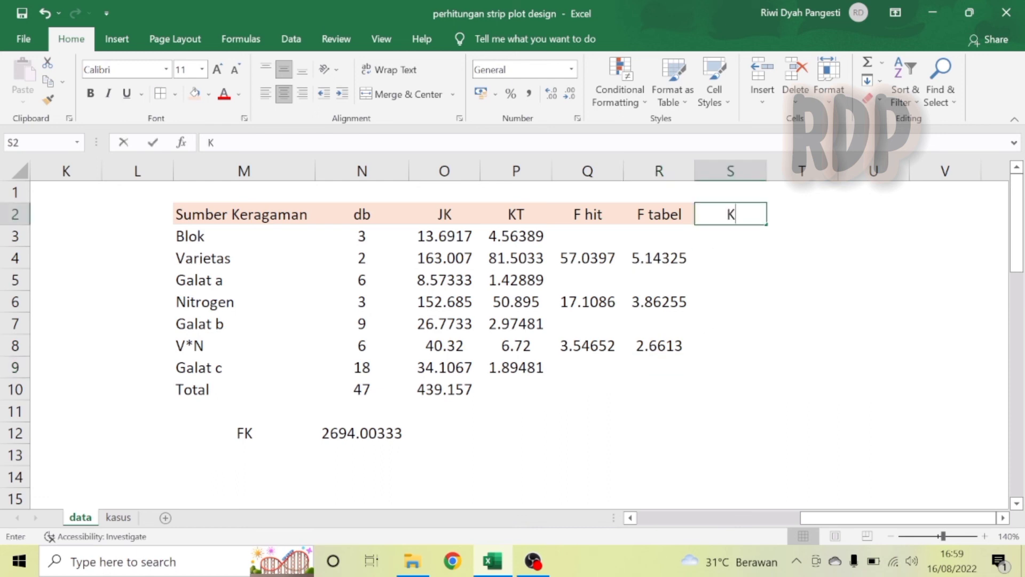
pyautogui.write('eterangan')
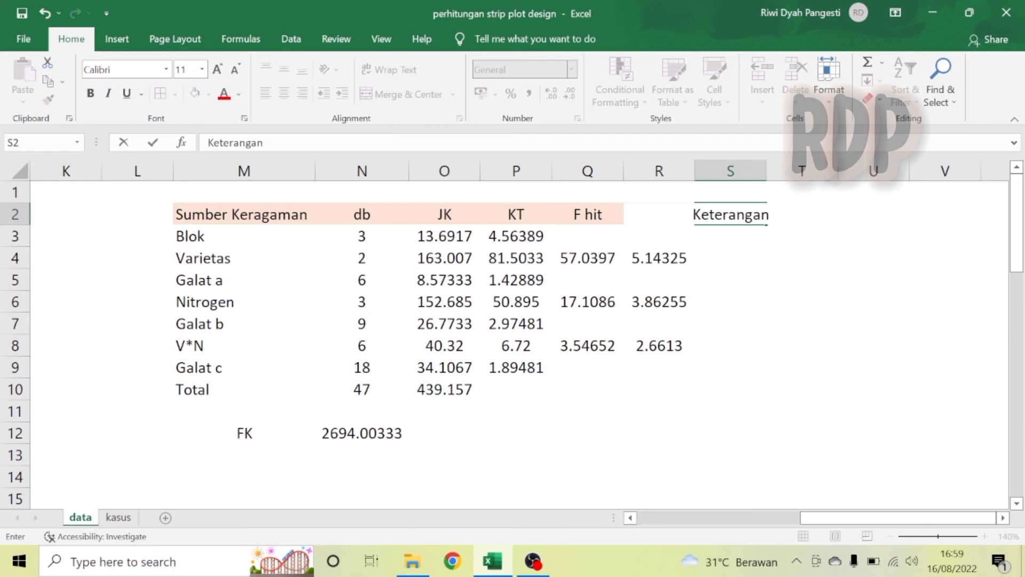
pyautogui.press('Return')
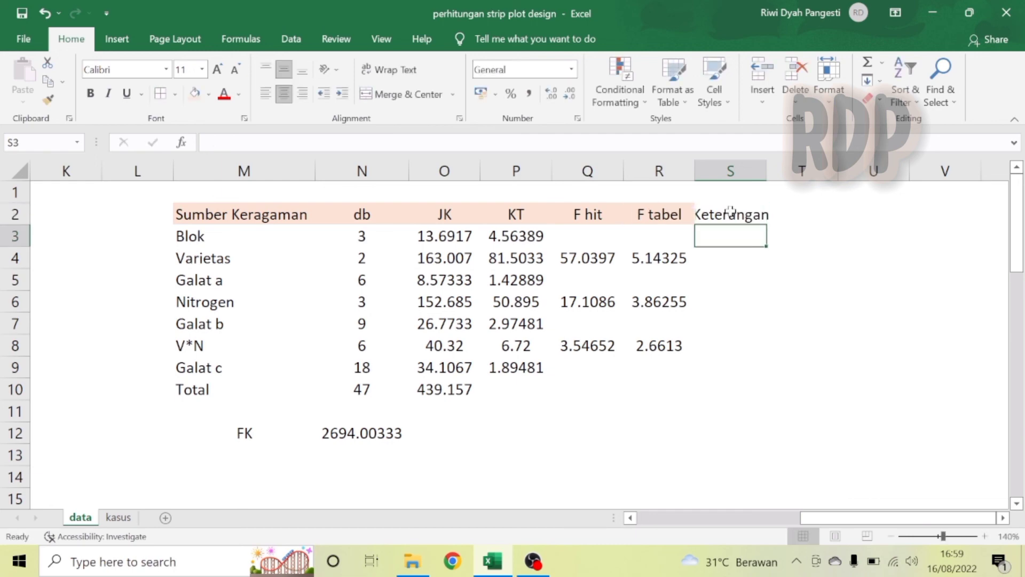
pyautogui.click(741, 215)
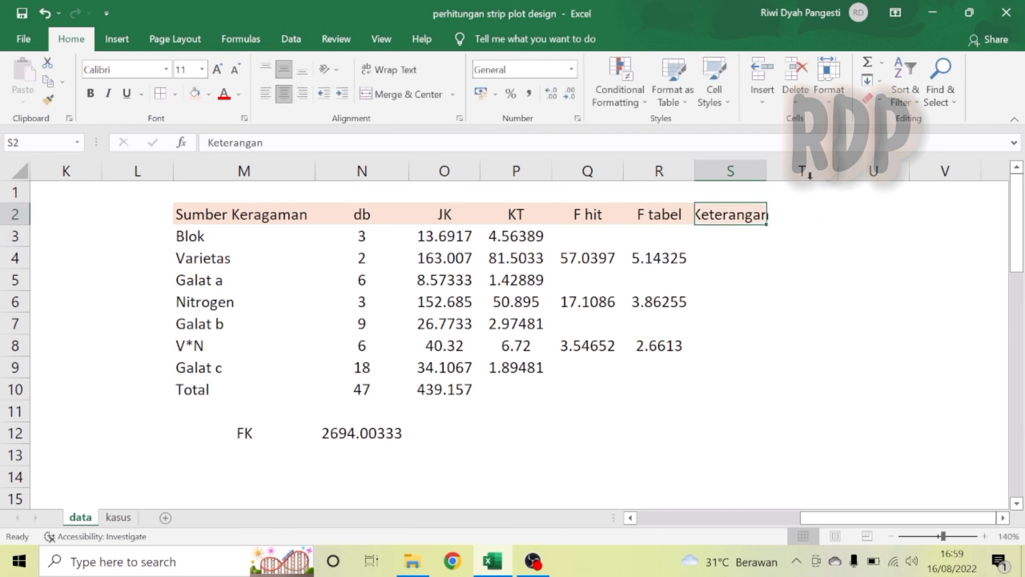
pyautogui.doubleClick(767, 172)
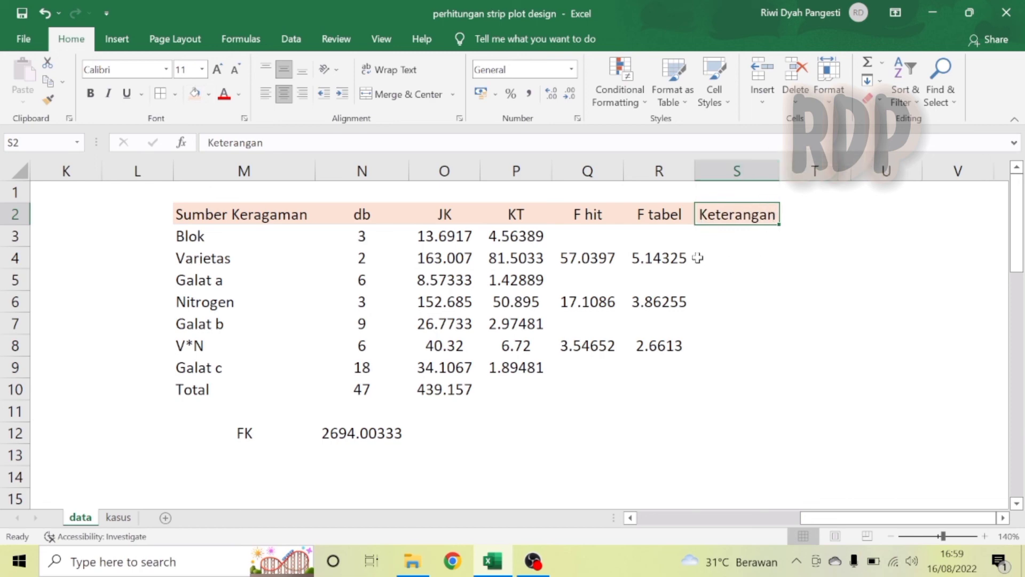
# Enter Berbeda as the Keterangan for Varietas in S4 and for Nitrogen in S6.
pyautogui.click(734, 268)
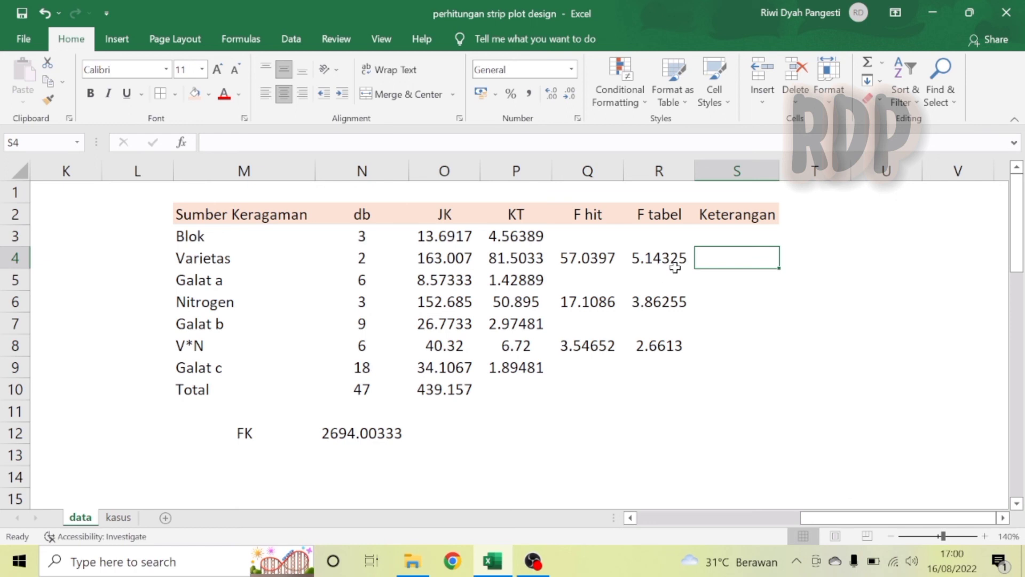
pyautogui.write('Berbeda')
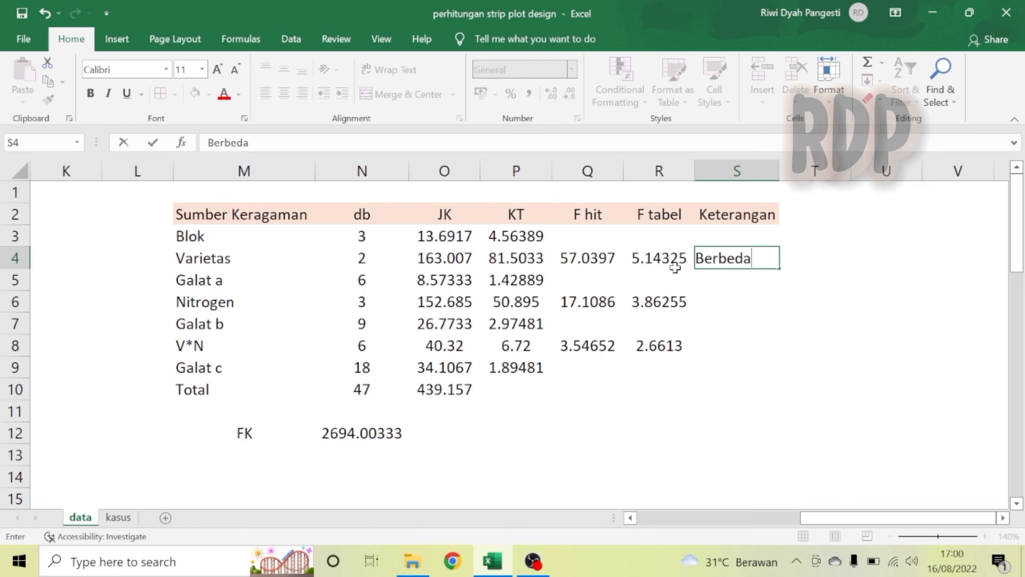
pyautogui.press('Return')
pyautogui.press('Return')
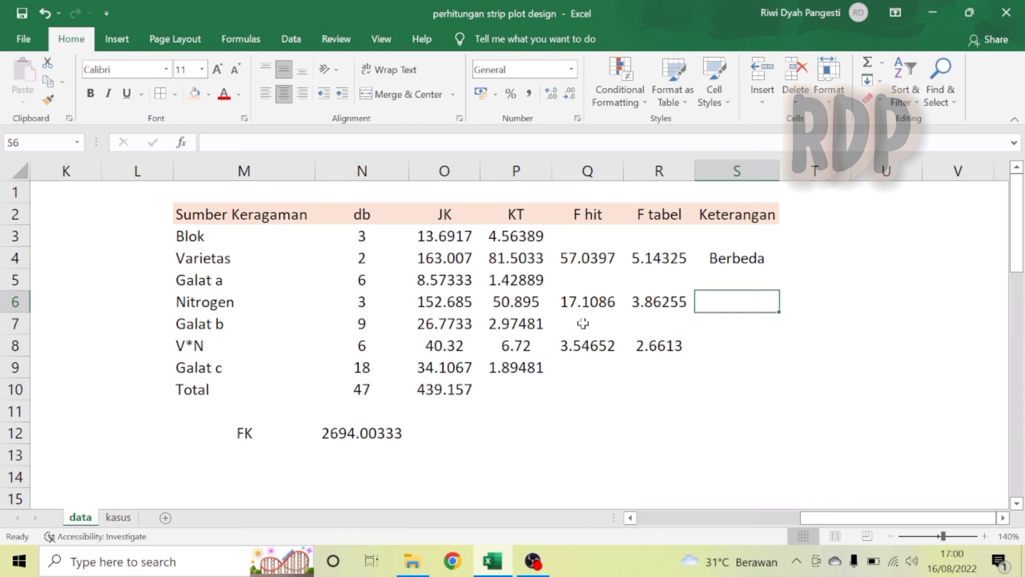
pyautogui.write('Berbeda')
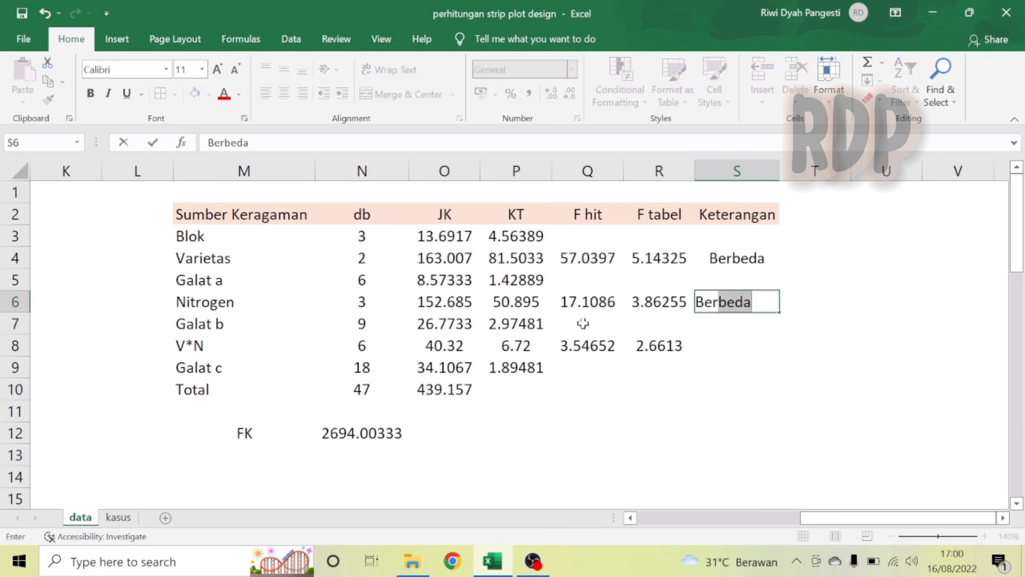
pyautogui.press('Return')
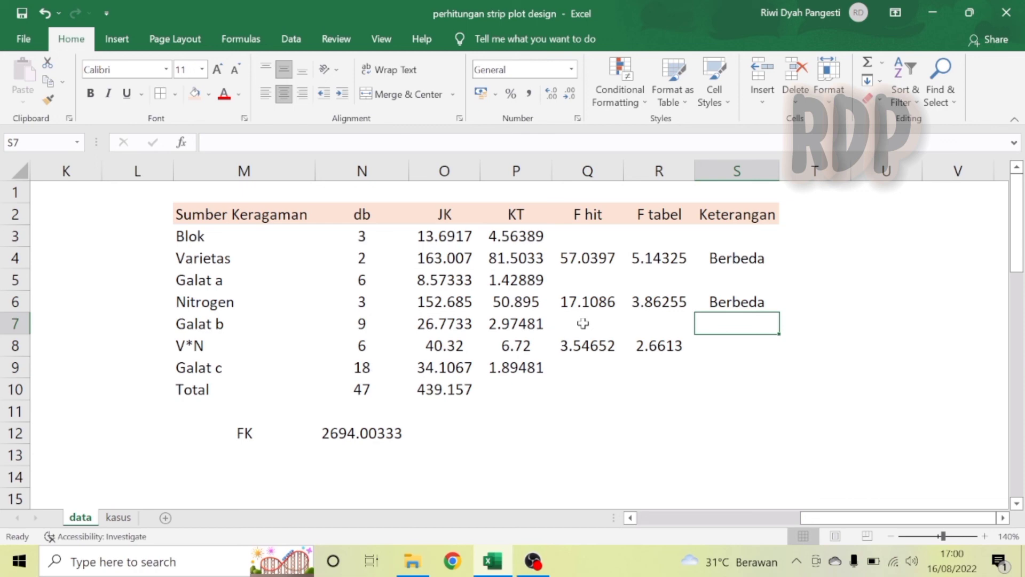
# Enter Berbeda as the Keterangan for V*N in S8.
pyautogui.press('Down')
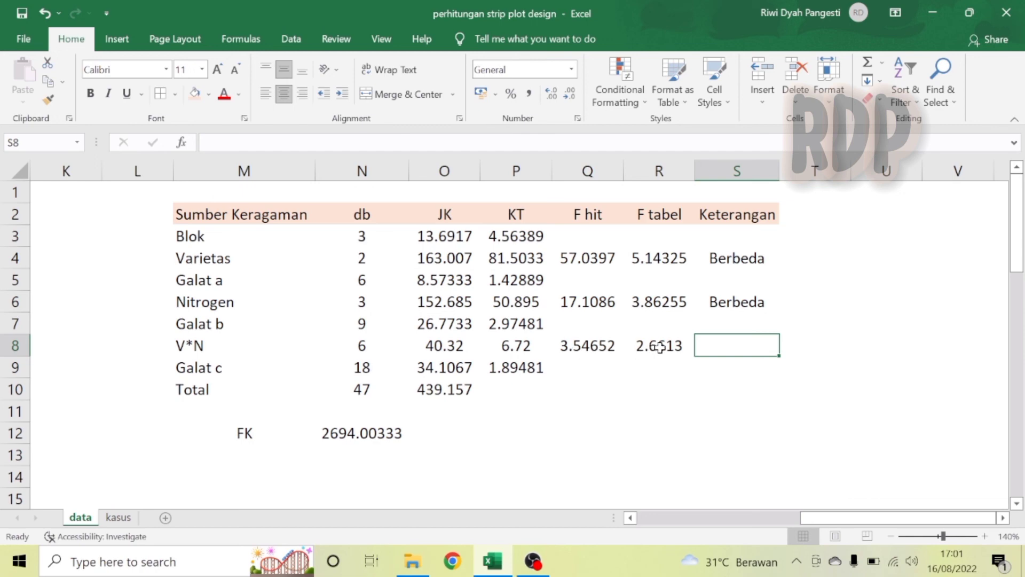
pyautogui.write('beda')
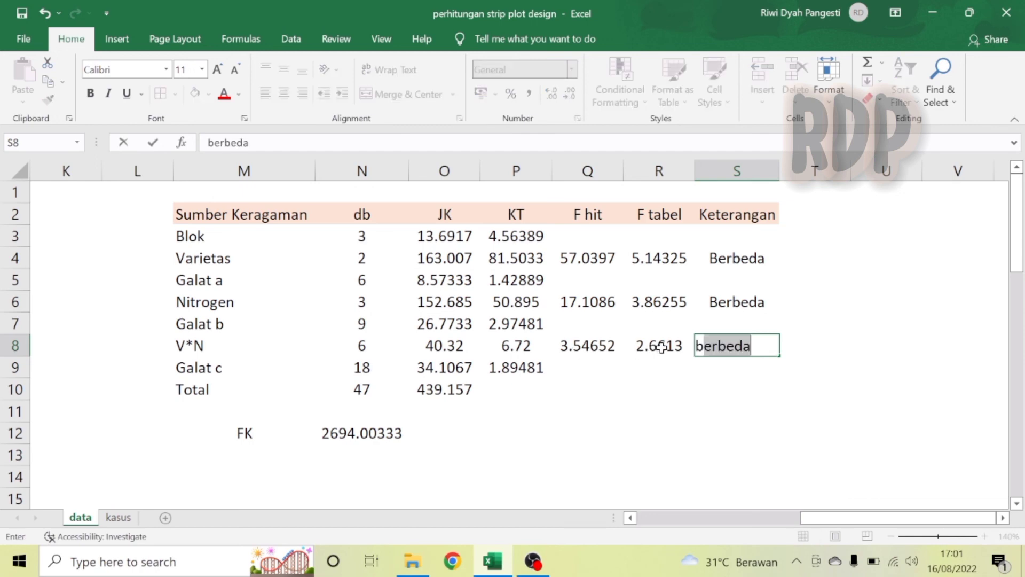
pyautogui.press('Return')
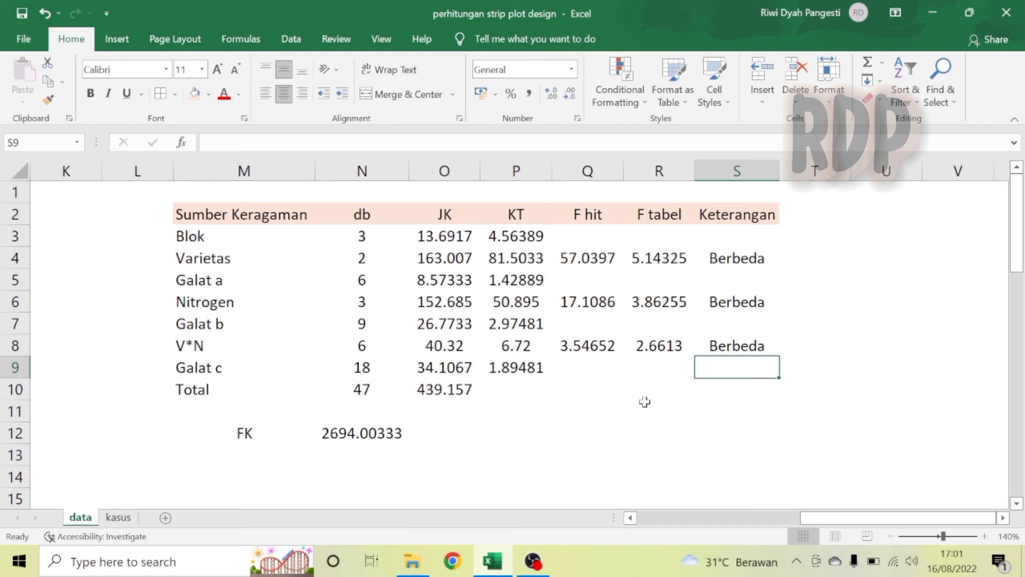
pyautogui.click(921, 322)
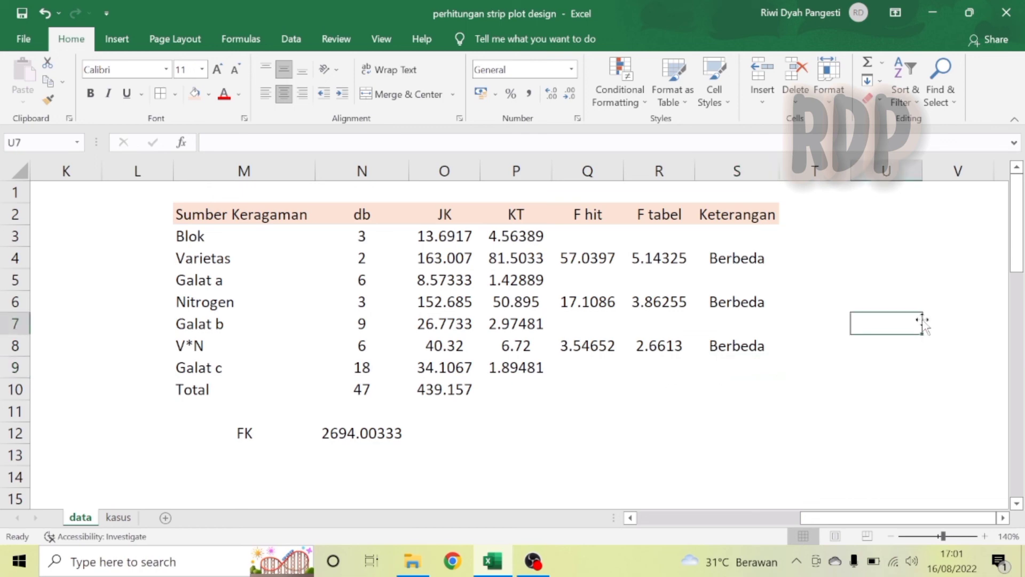